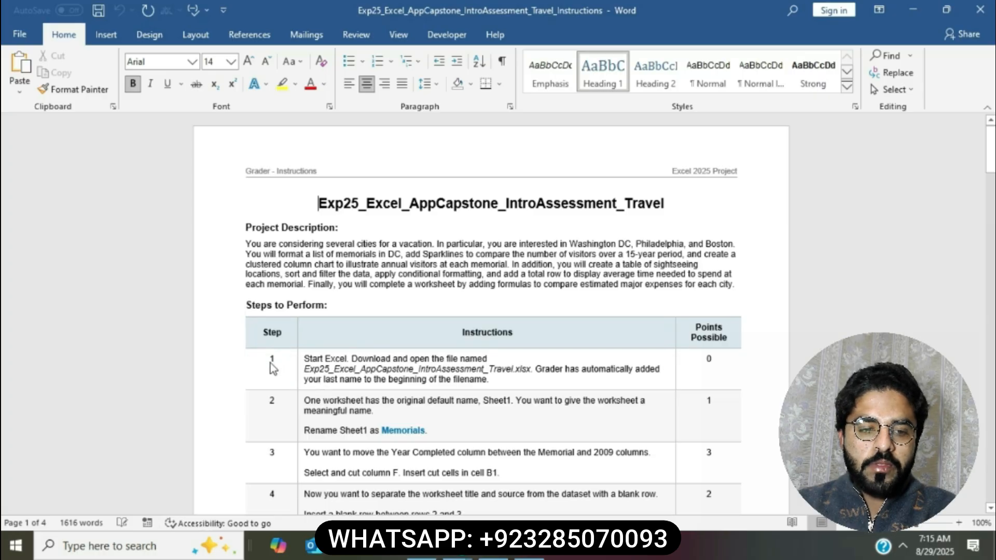
Step: Set the instruction table rows' text to 12 pt font size
left_click(336, 363)
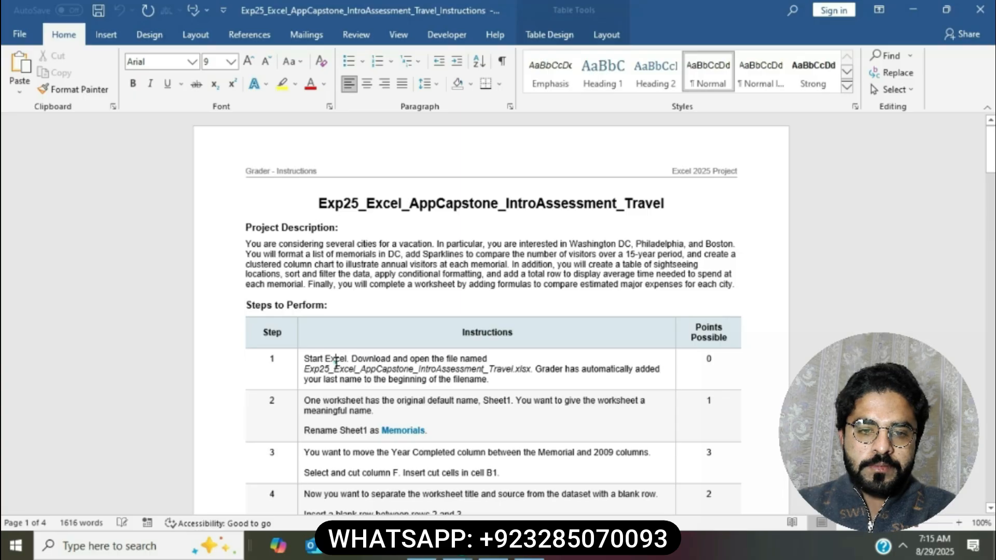
scroll(311, 358, "down", 2)
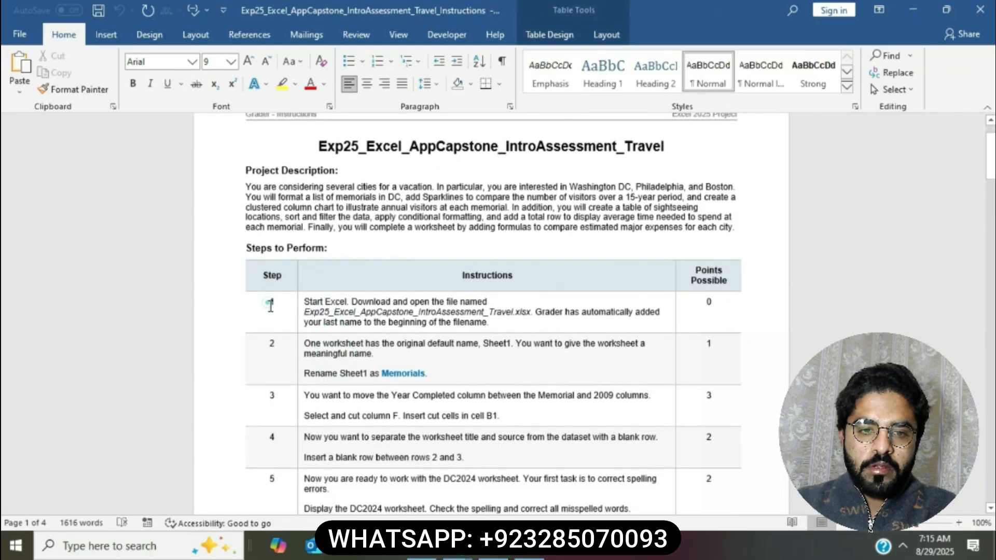
left_click_drag(270, 305, 449, 356)
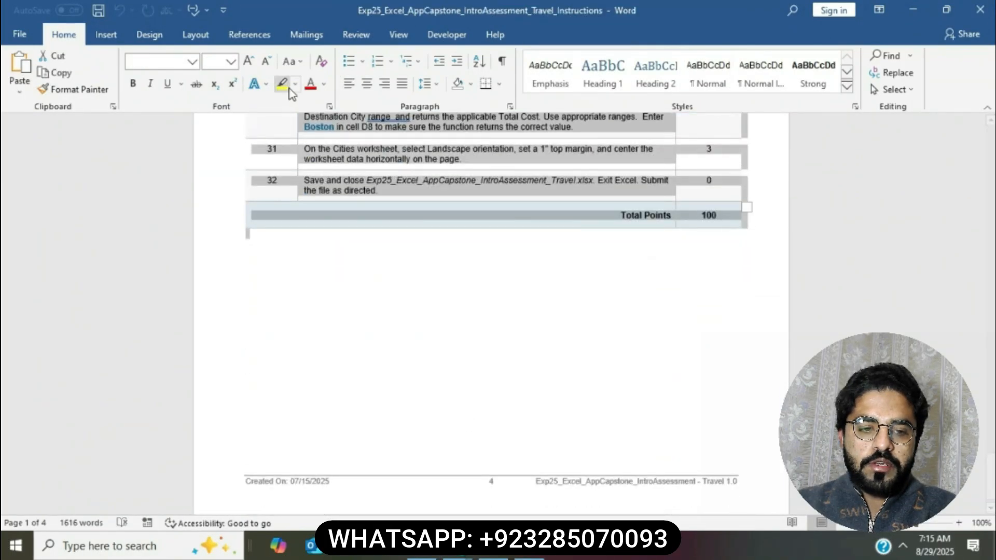
left_click(230, 62)
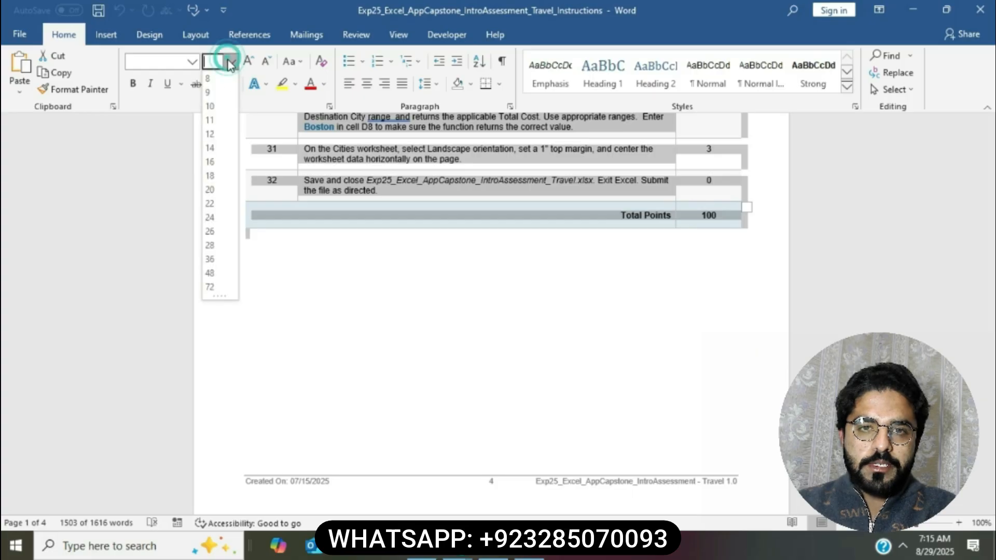
left_click(209, 133)
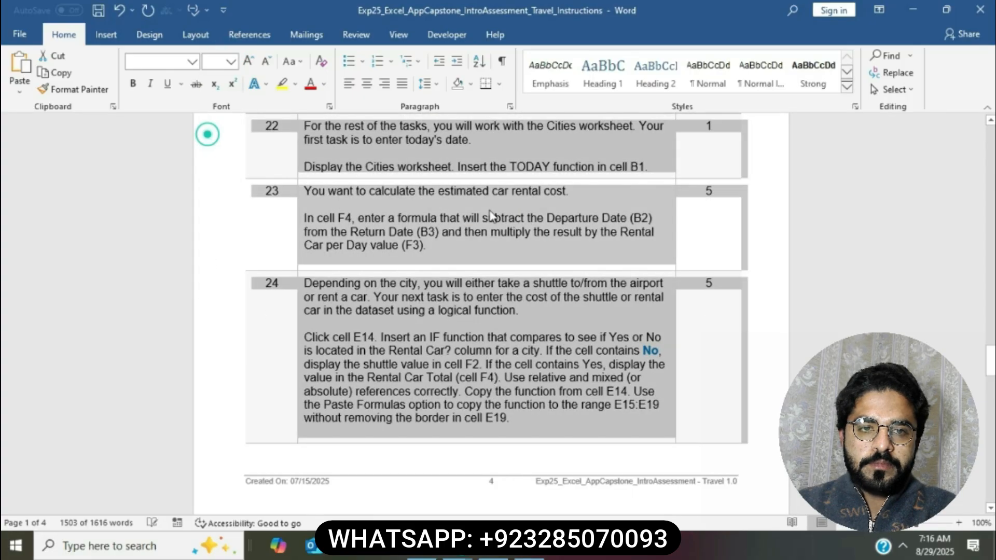
left_click(490, 215)
Step: Highlight the document title line in yellow
scroll(490, 215, "up", 10)
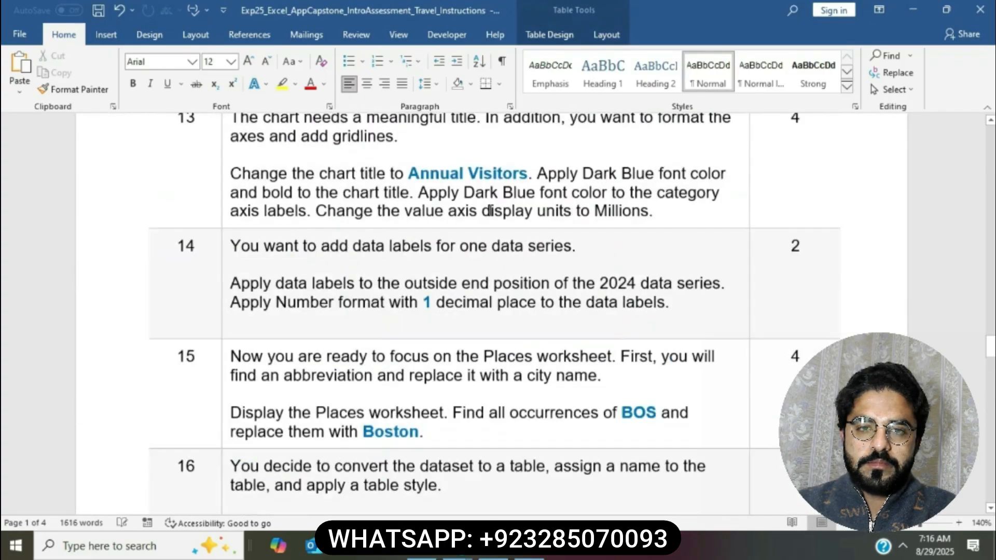
scroll(489, 212, "up", 4)
scroll(490, 211, "up", 10)
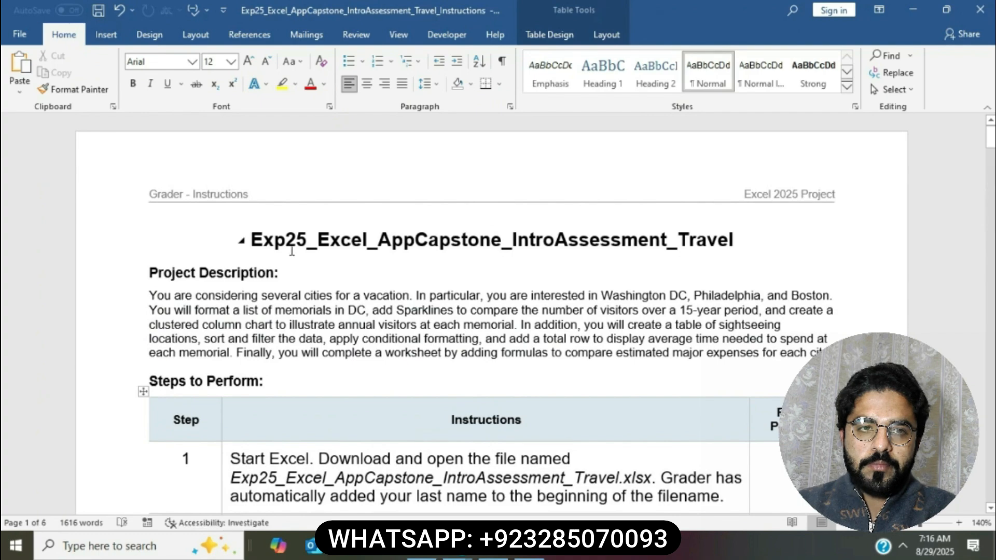
left_click_drag(254, 240, 734, 240)
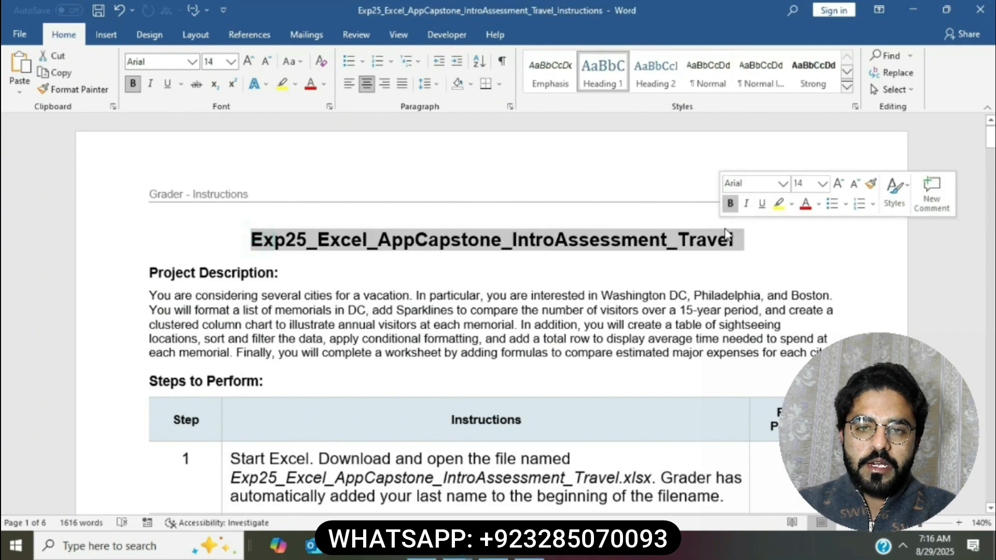
left_click(780, 207)
left_click(414, 268)
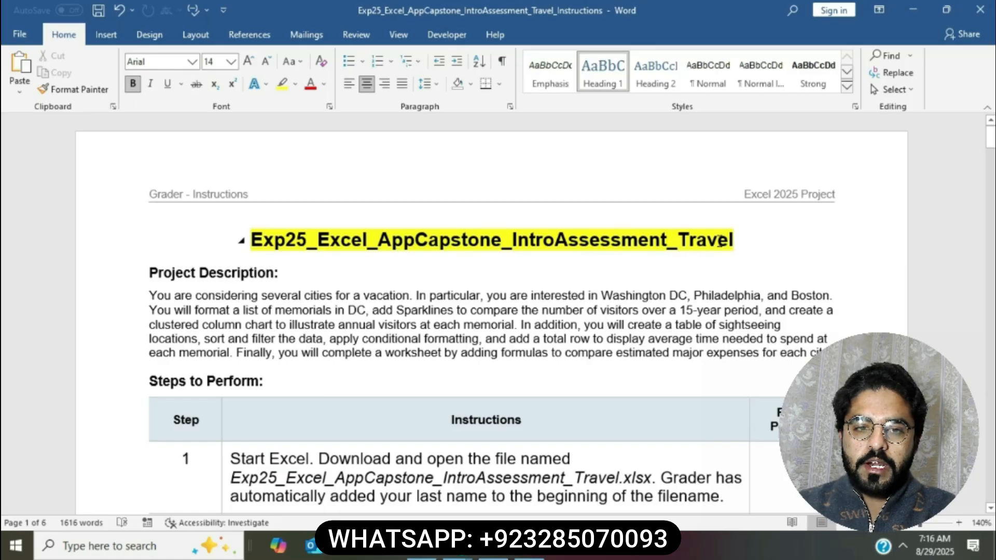
Step: Highlight step 1's instruction text in yellow
scroll(719, 241, "down", 3)
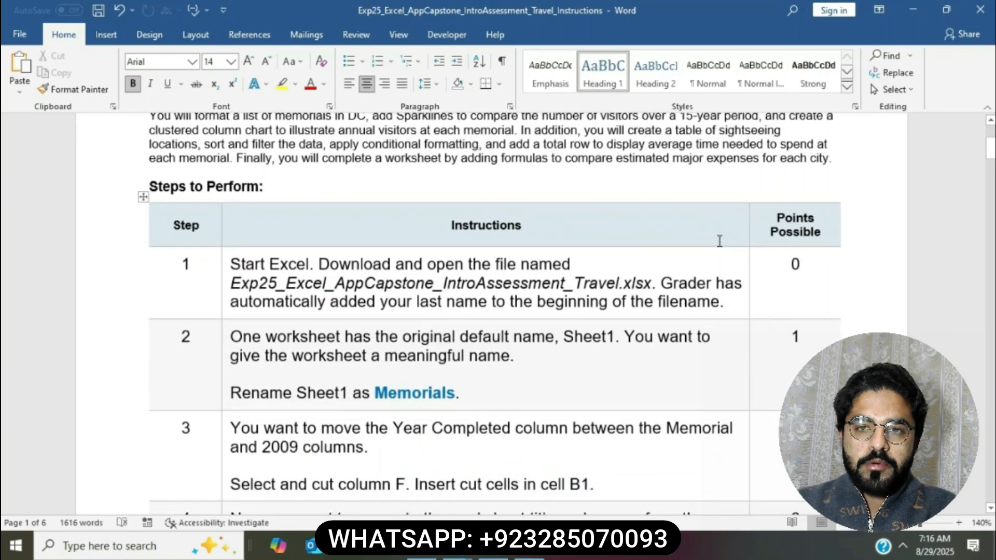
scroll(720, 241, "down", 1)
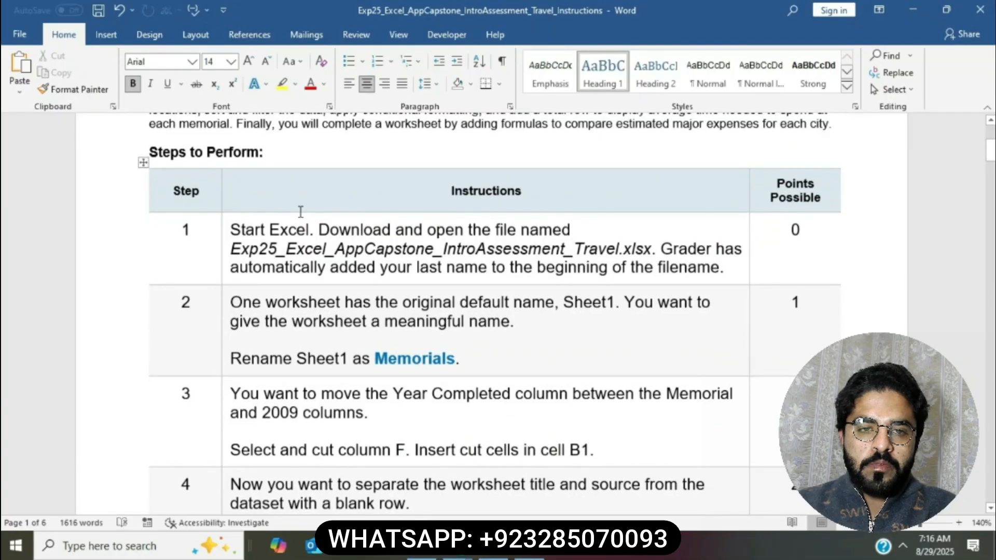
left_click(224, 234)
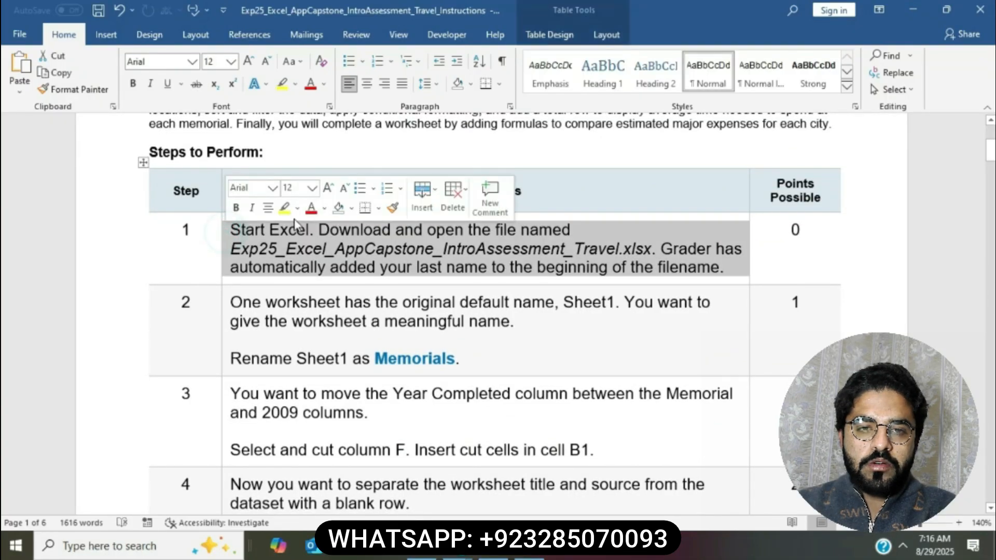
left_click(285, 210)
left_click(319, 229)
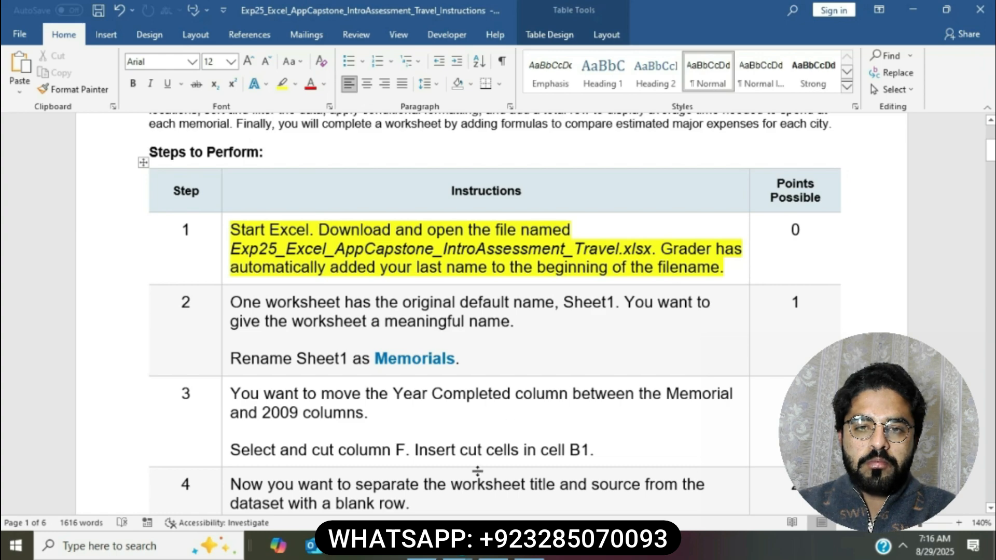
Step: Open the downloaded Travel capstone workbook from the Downloads folder in Excel
left_click(433, 555)
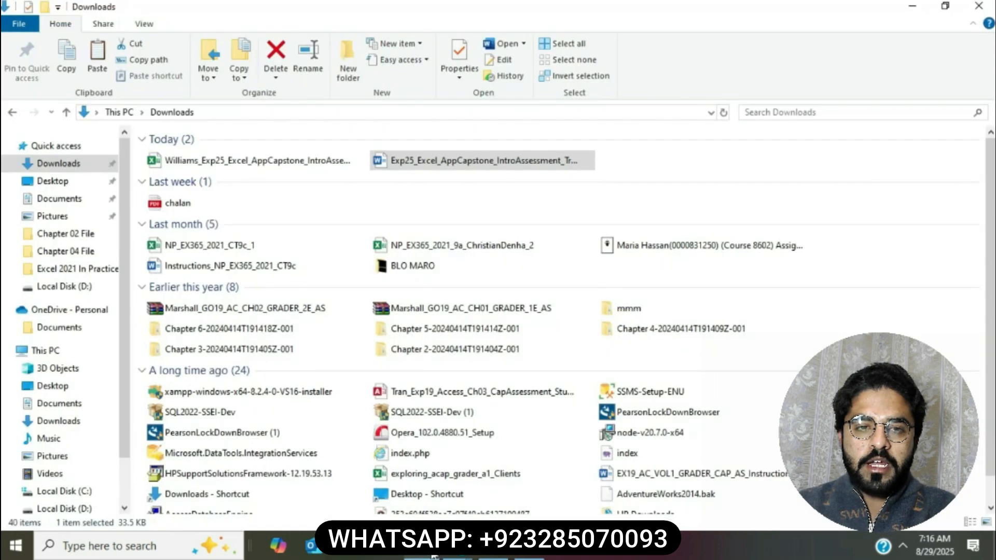
double_click(266, 164)
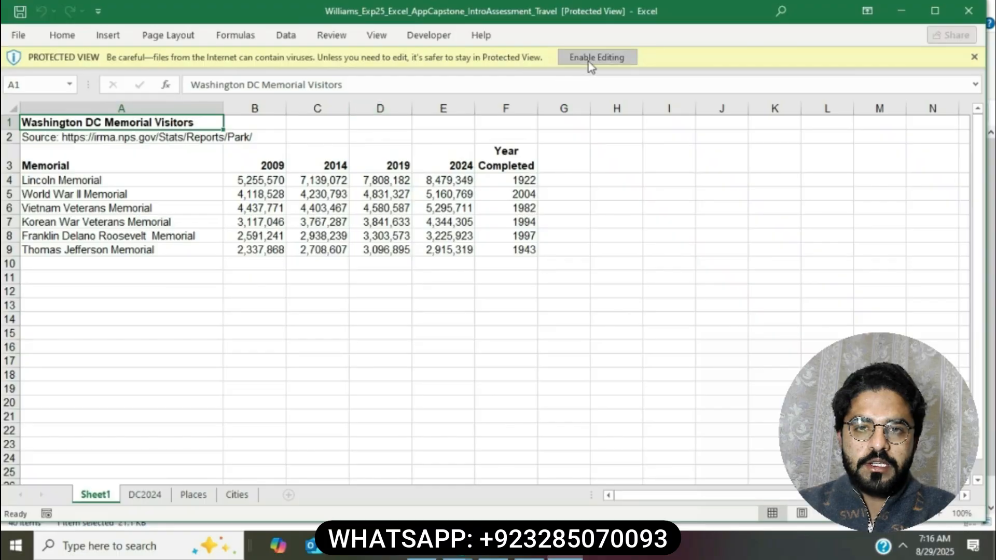
Step: Enable editing, maximize the Excel window, and bring the Word instructions forward
left_click(587, 58)
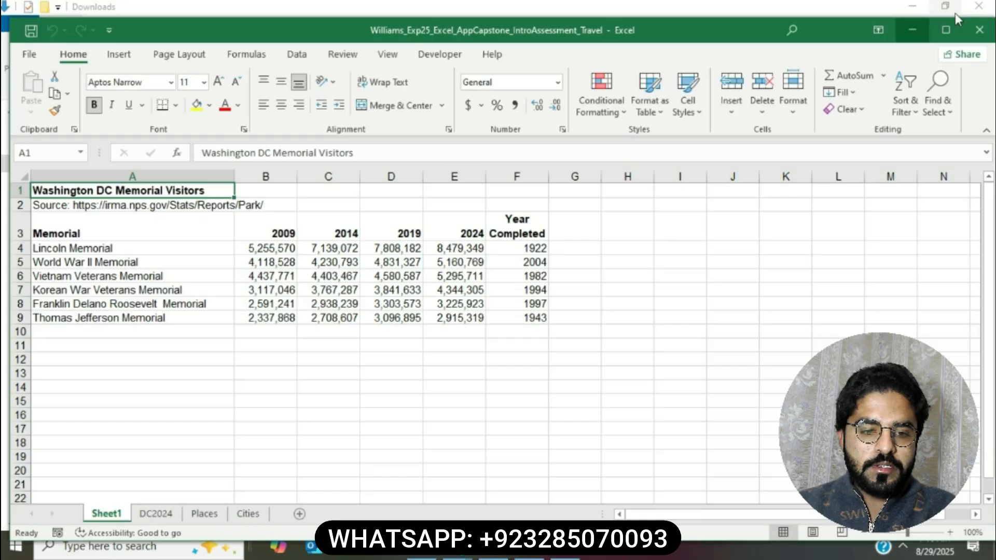
left_click(945, 30)
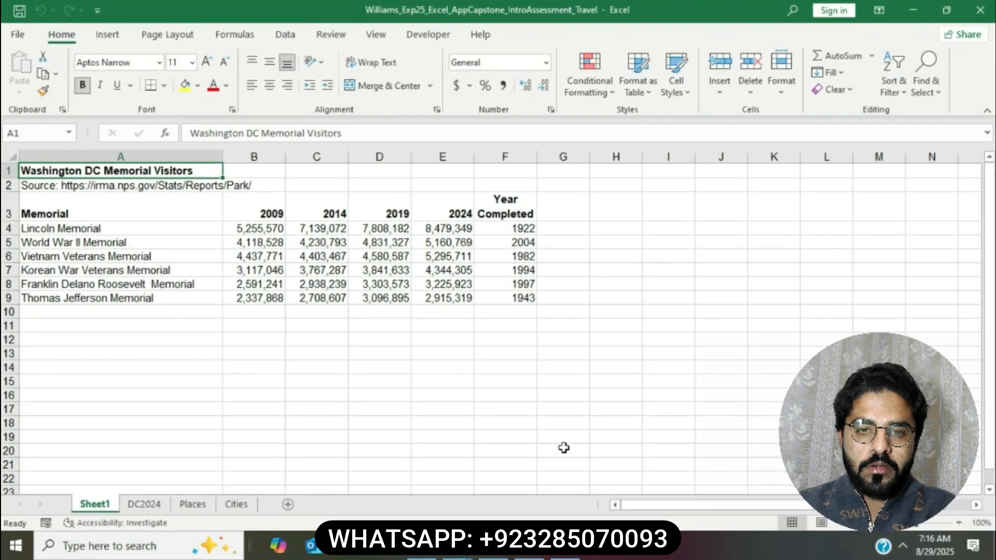
left_click(530, 548)
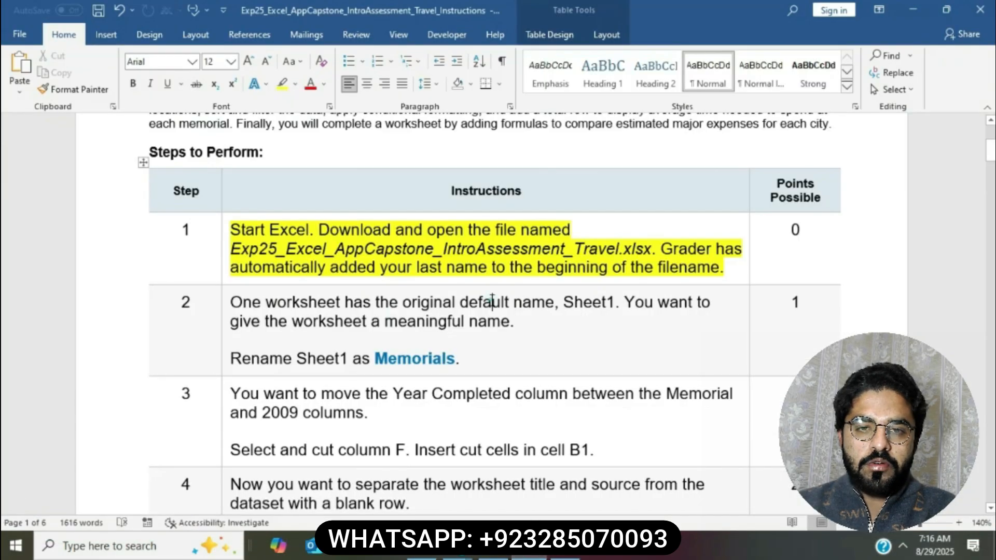
Step: Highlight step 2's instructions yellow, select the Sheet1 rename line, and return to Excel
scroll(492, 301, "down", 2)
left_click(226, 197)
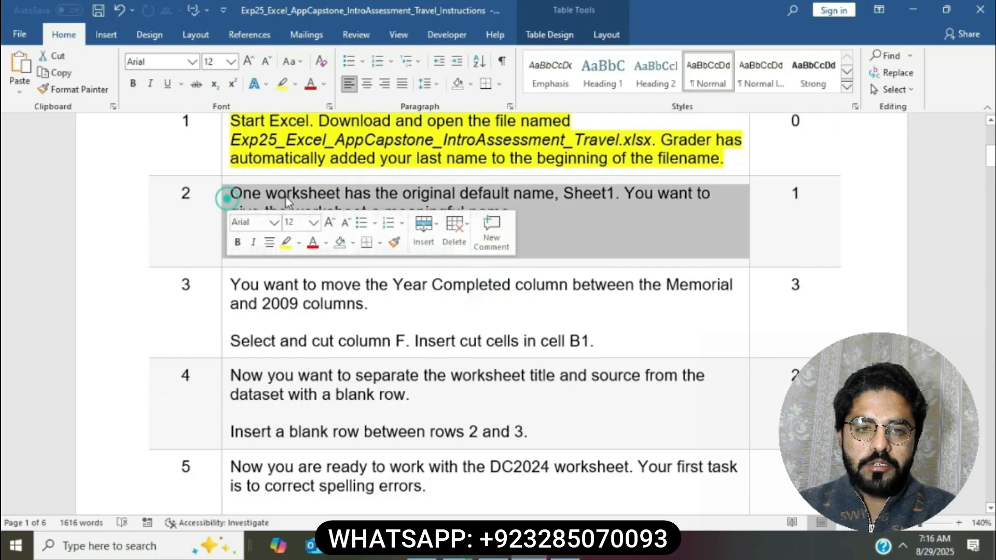
left_click(285, 242)
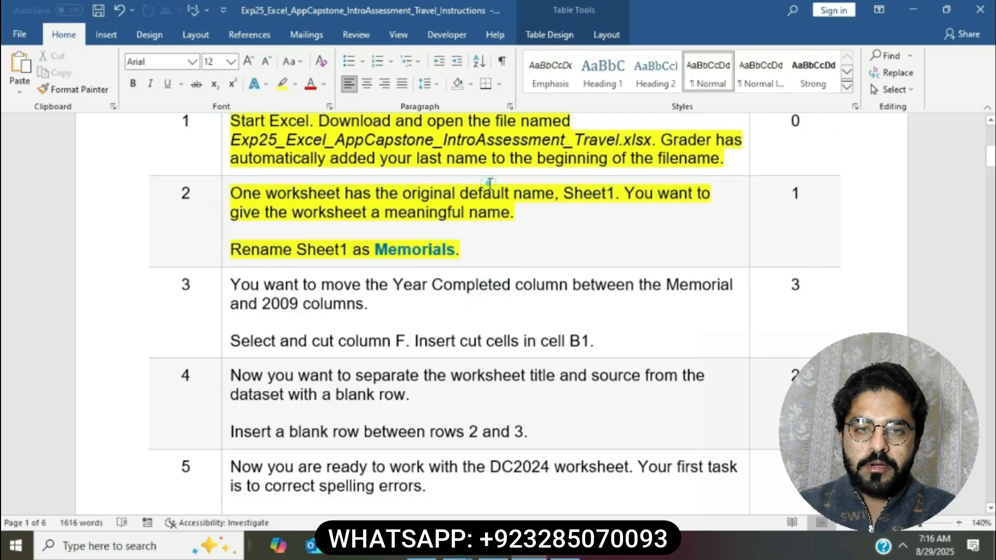
left_click(489, 182)
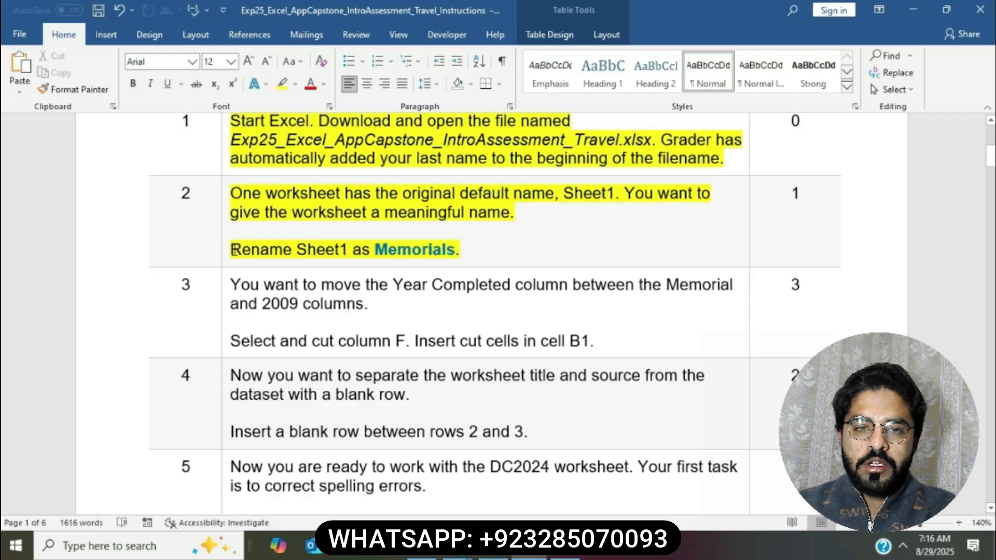
left_click_drag(232, 250, 456, 249)
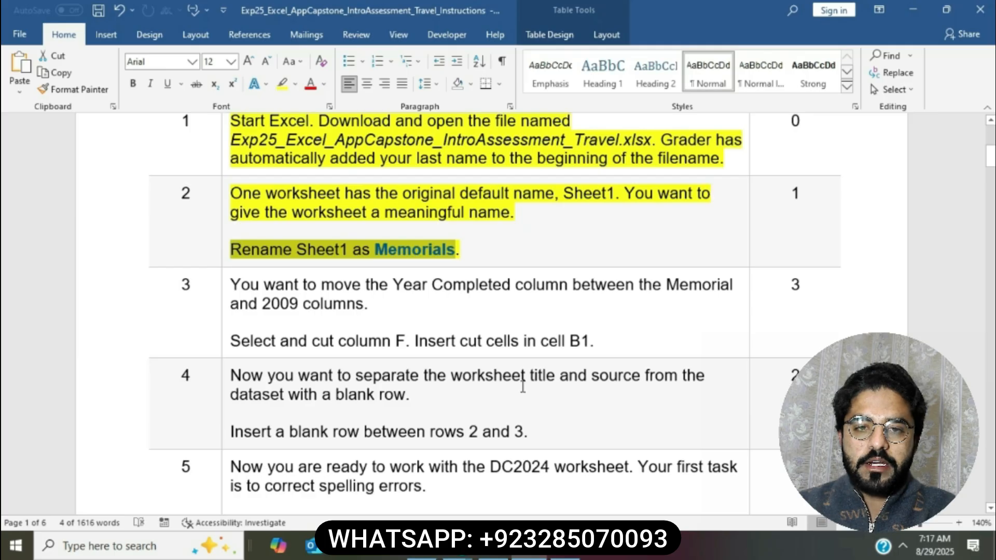
left_click(564, 545)
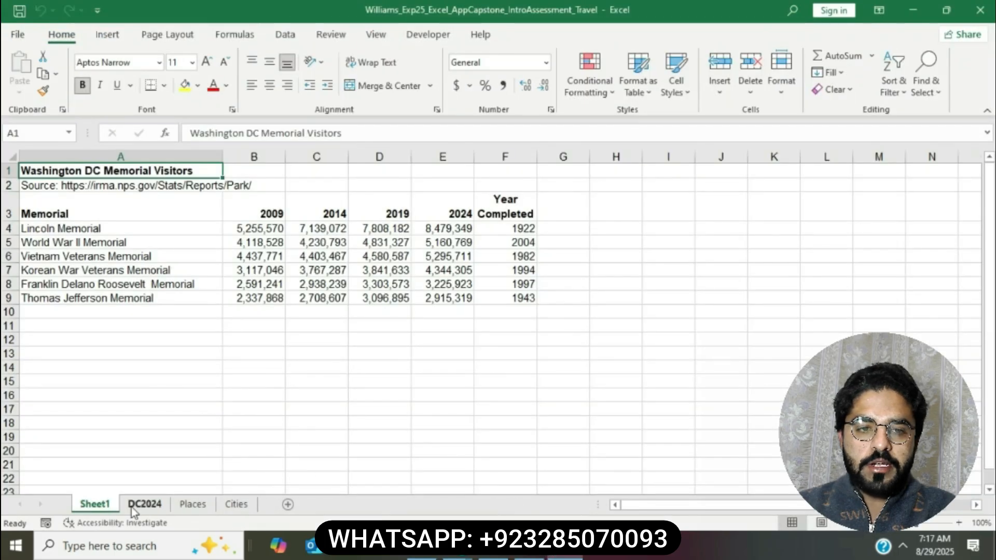
Step: Rename the Sheet1 tab to 'Memorials', then return to the Word instructions
right_click(114, 503)
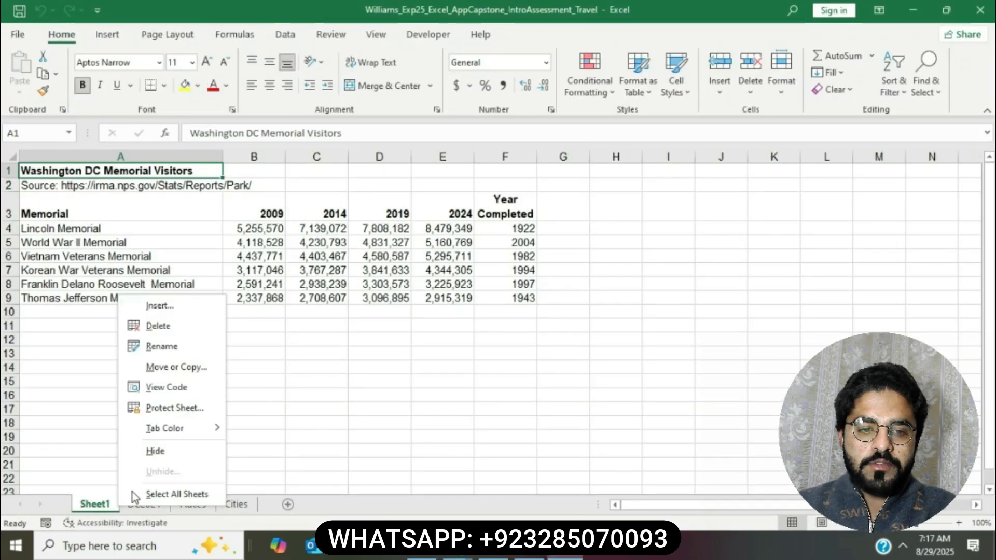
left_click(177, 342)
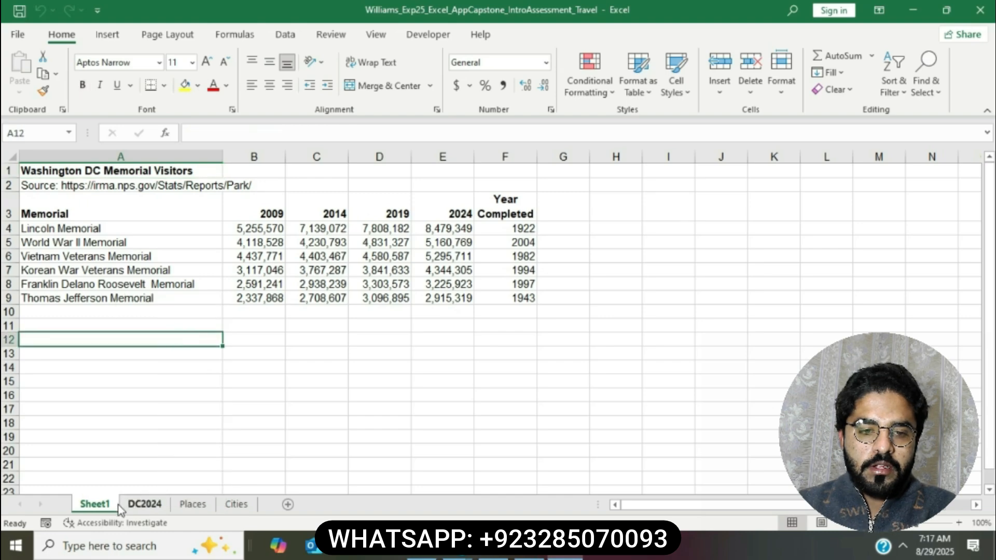
right_click(111, 505)
left_click(177, 354)
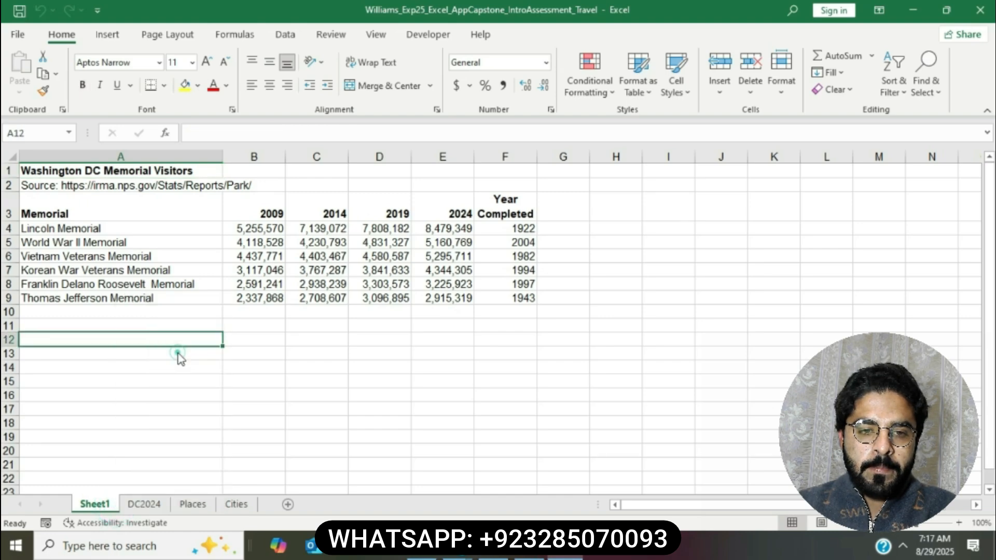
key("BackSpace")
type("M")
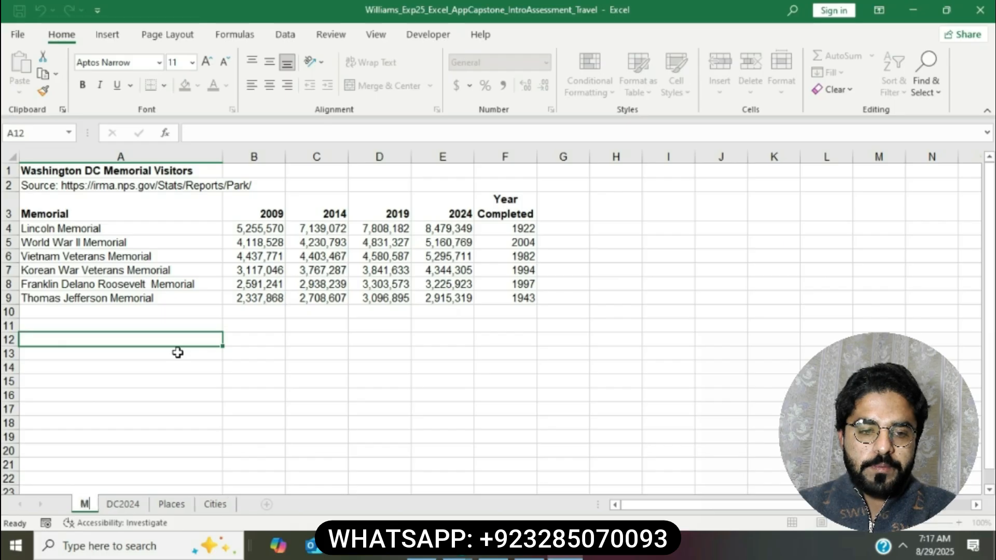
type("emoria")
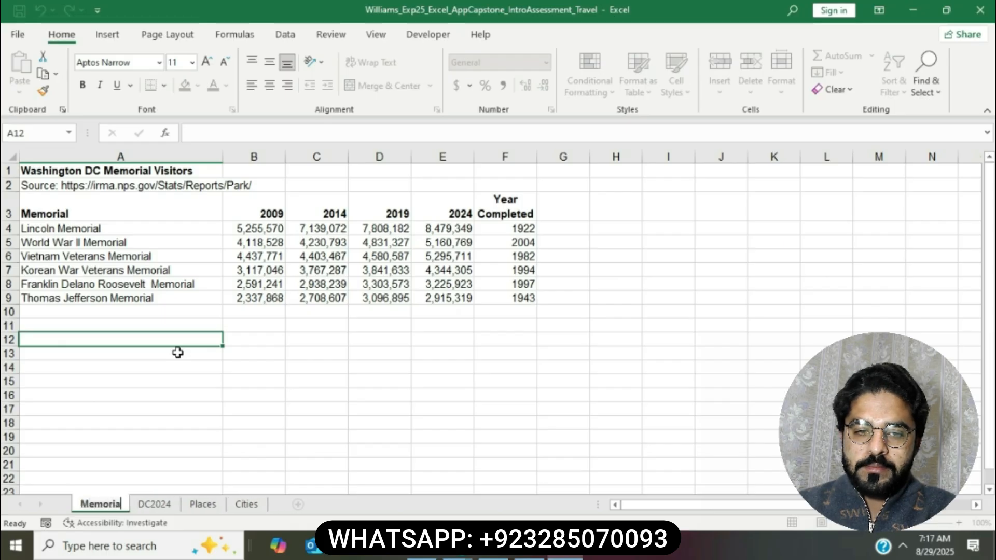
type("ls")
key("Return")
left_click(329, 413)
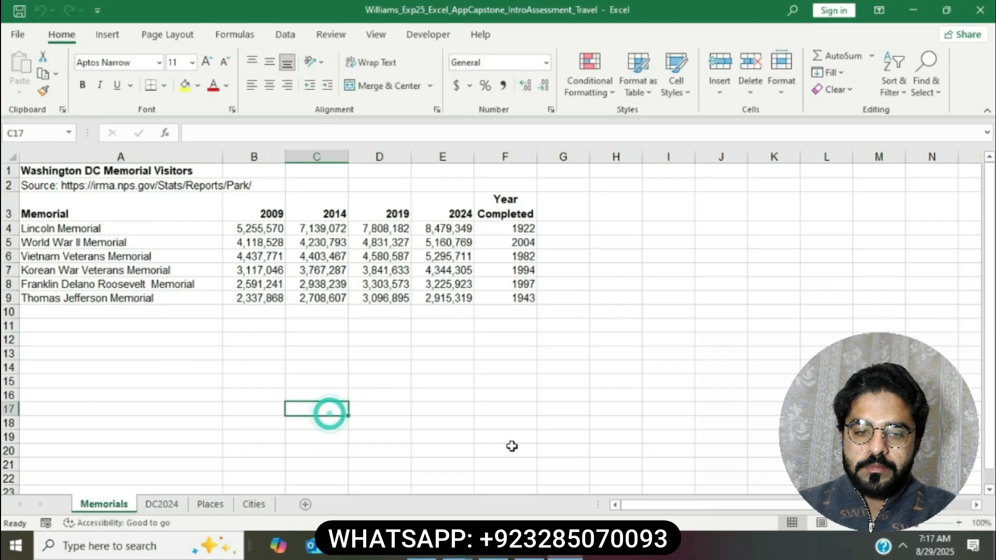
key("alt+Tab")
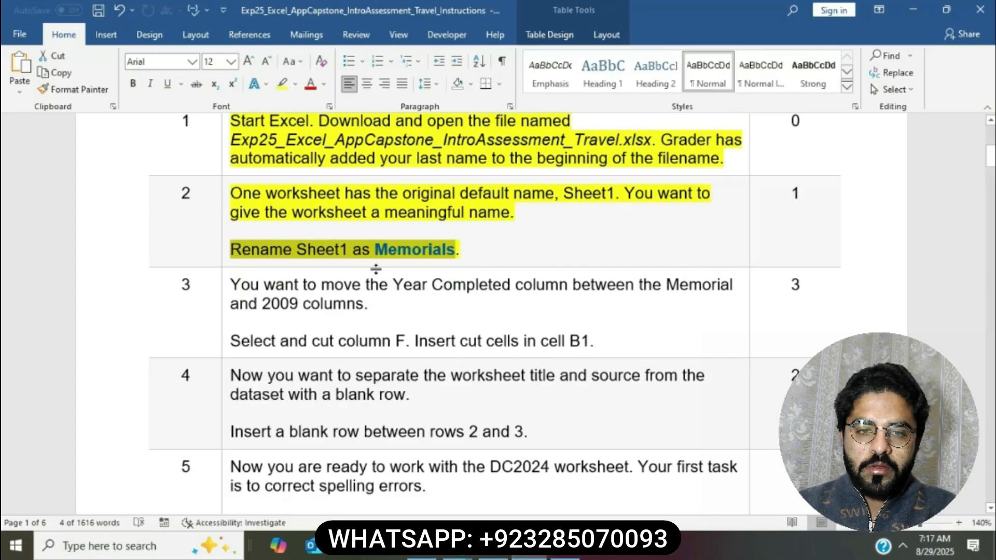
Step: Highlight the step 3 instruction cell in yellow
left_click(450, 251)
scroll(447, 261, "down", 2)
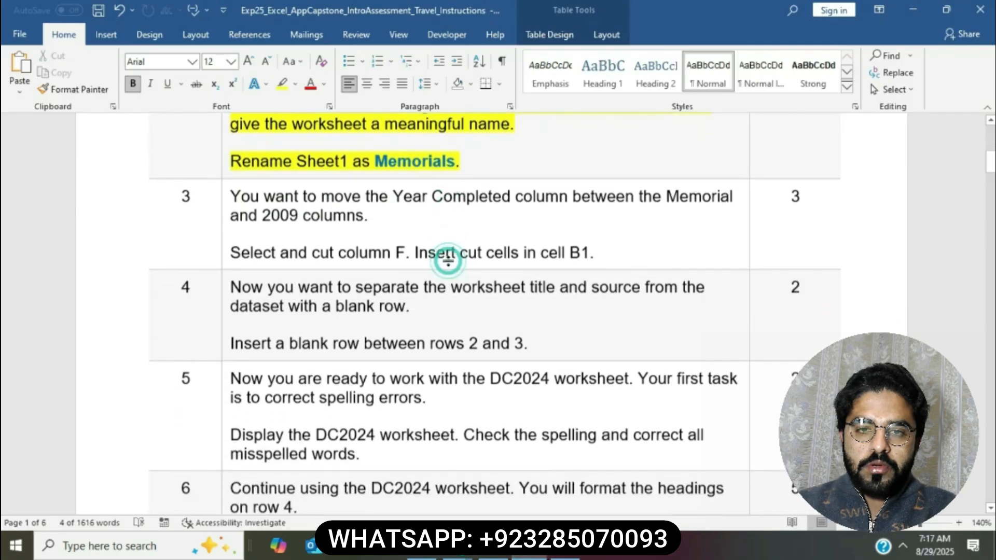
left_click(225, 190)
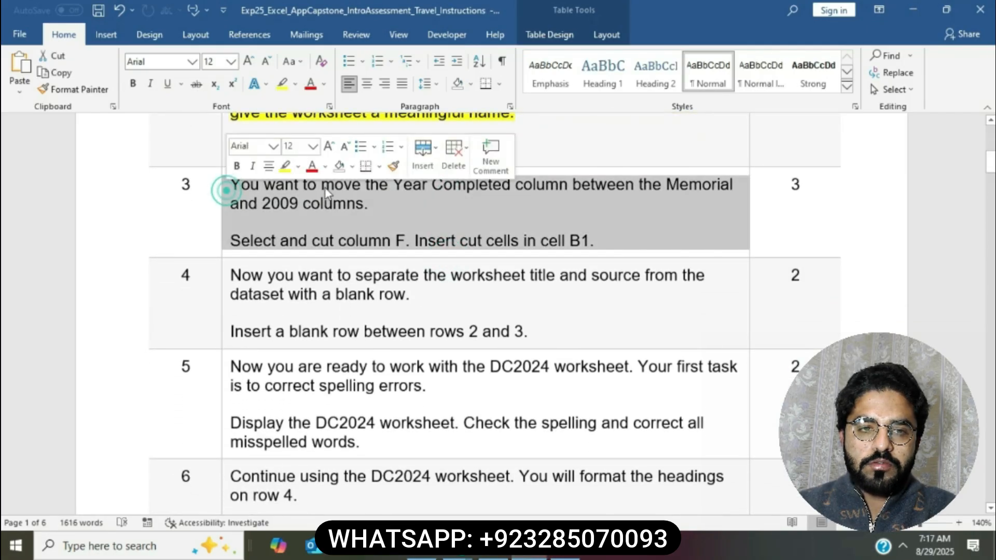
left_click(284, 165)
left_click(316, 204)
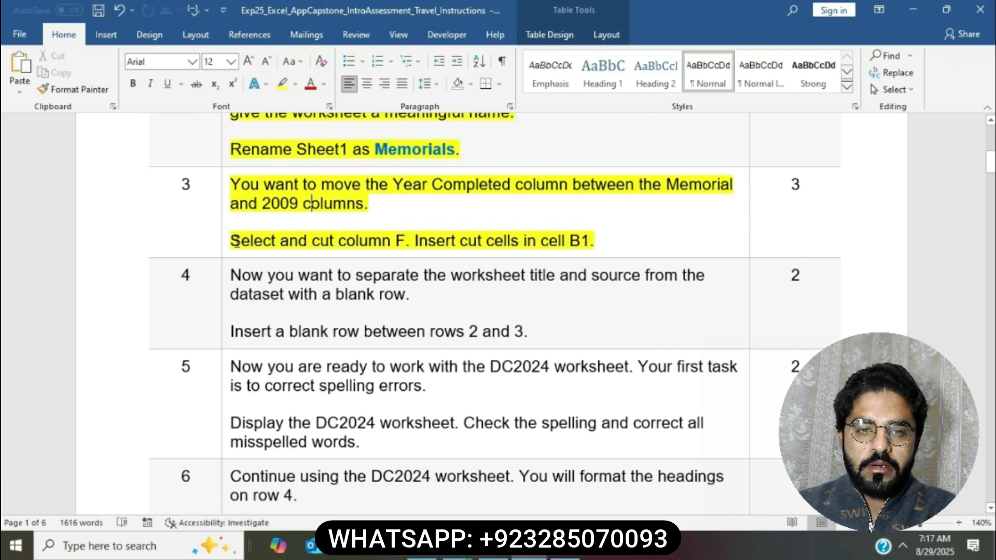
Step: Select the instruction text 'Select and cut column F'
left_click_drag(234, 242, 385, 239)
key("Left")
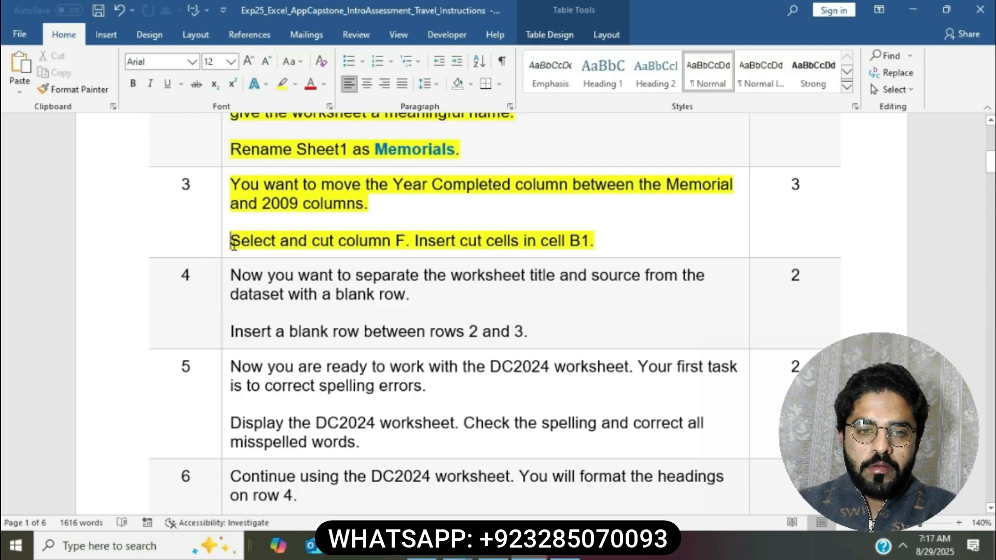
left_click_drag(234, 242, 405, 238)
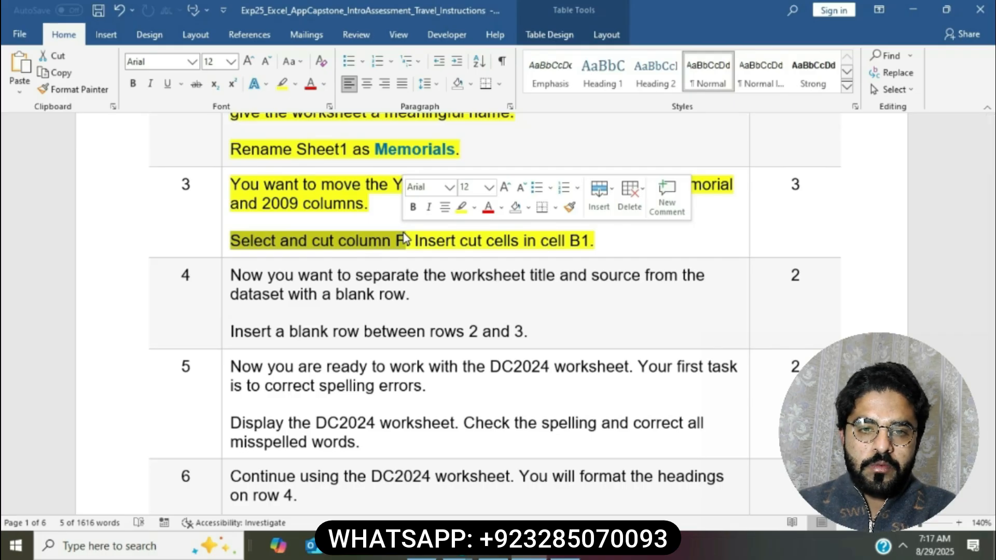
Step: Cut column F (Year Completed) in Excel
left_click(565, 547)
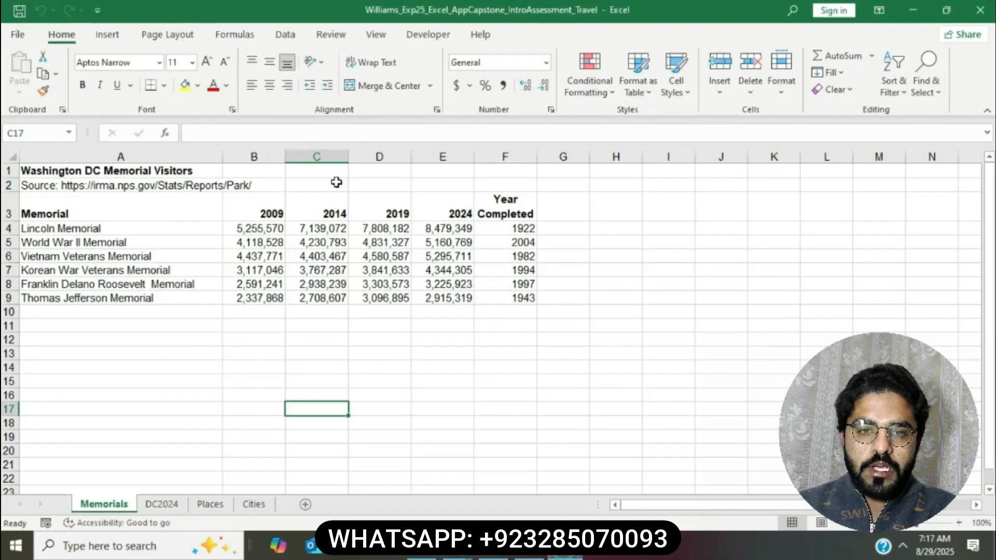
left_click(497, 156)
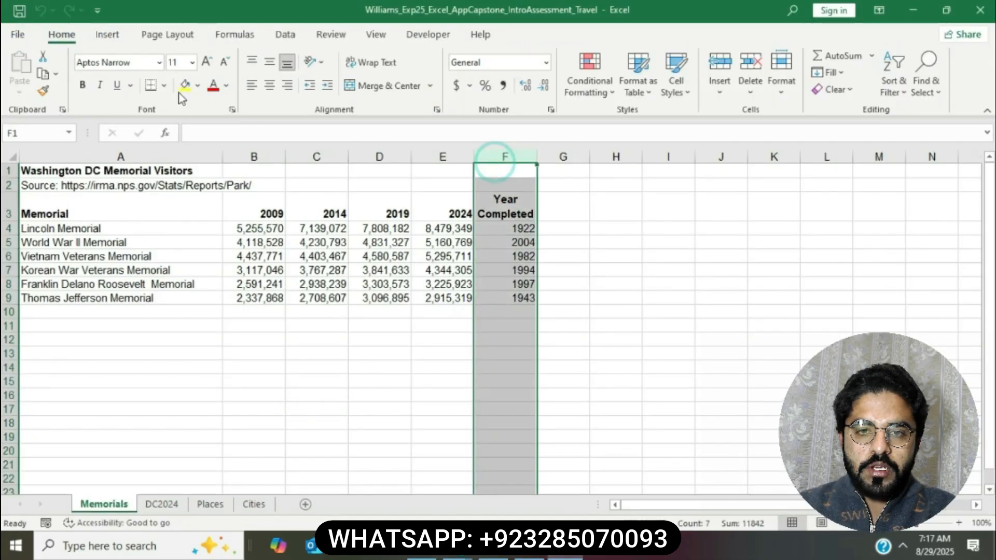
left_click(44, 57)
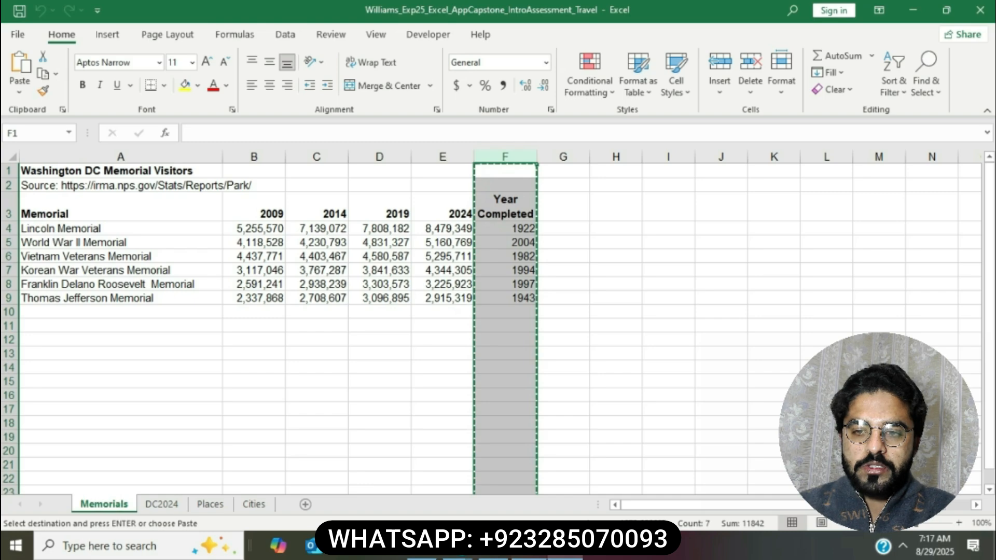
key("alt+Tab")
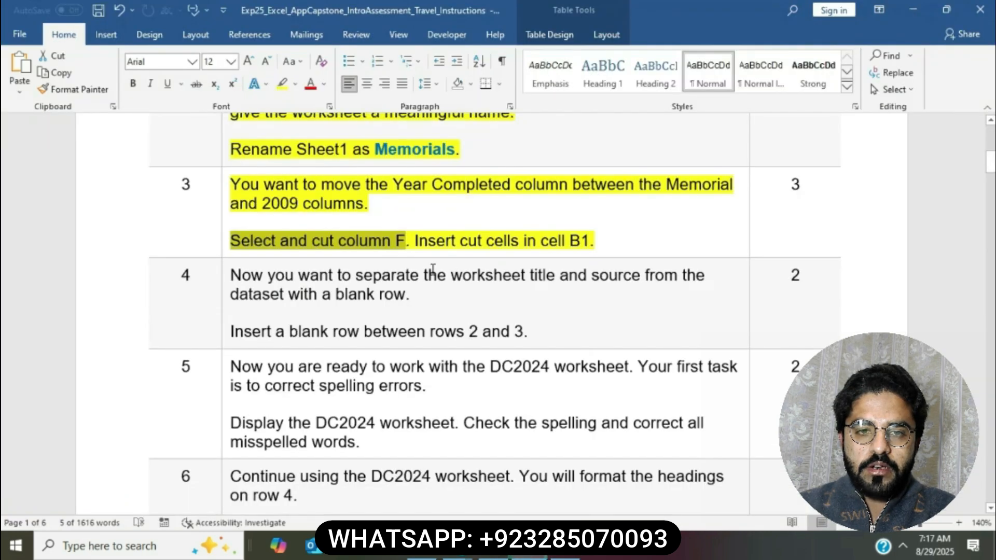
Step: Insert the cut Year Completed column at cell B1, between Memorial and 2009
left_click_drag(415, 242, 592, 242)
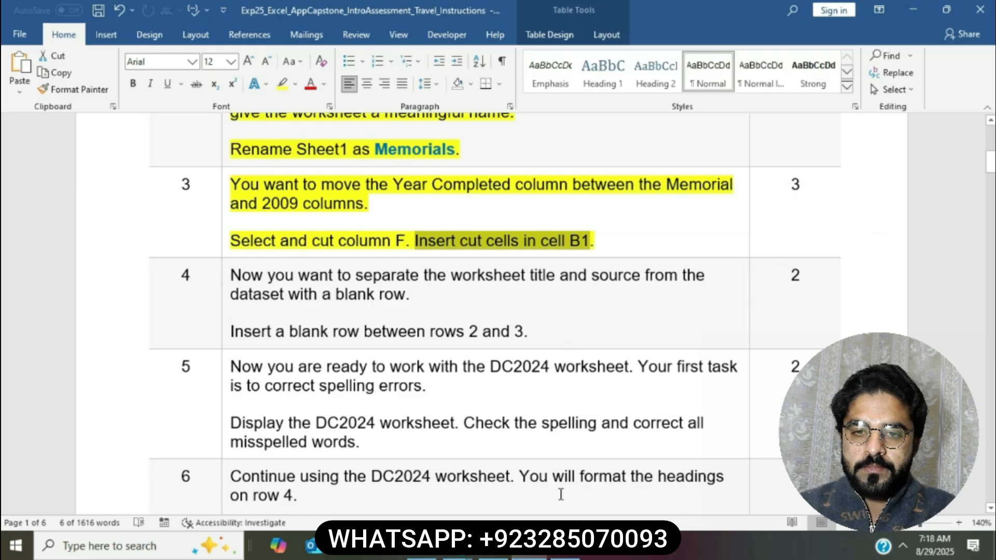
left_click(570, 555)
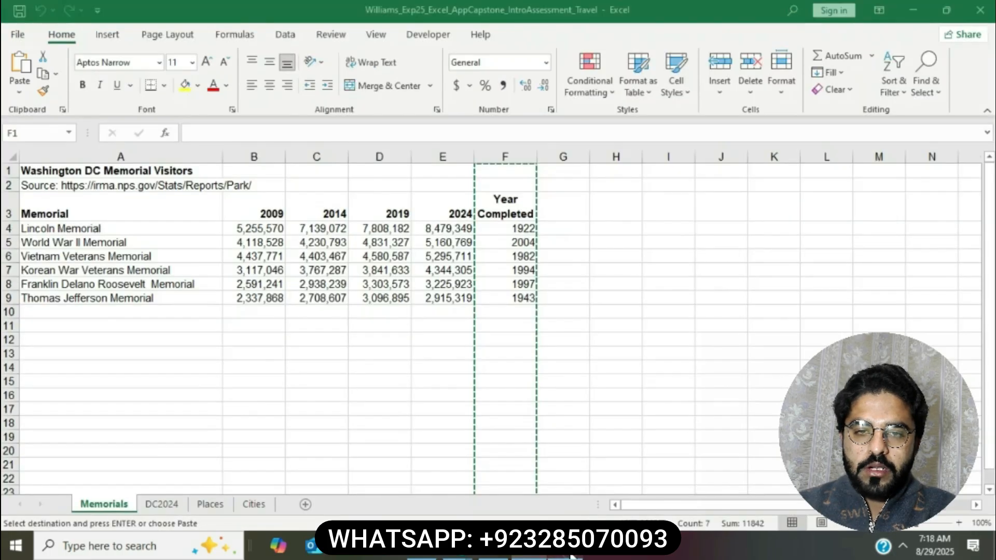
right_click(256, 173)
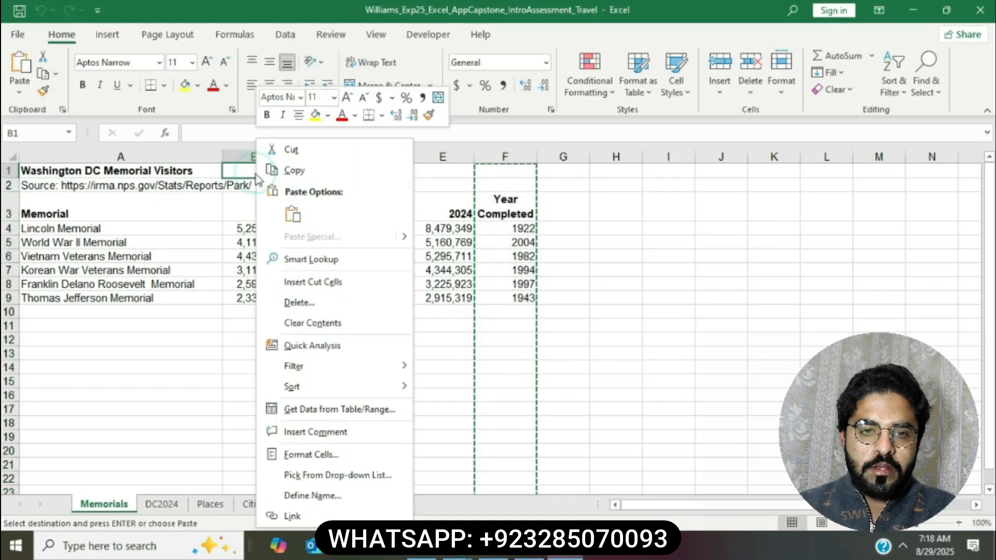
left_click(325, 284)
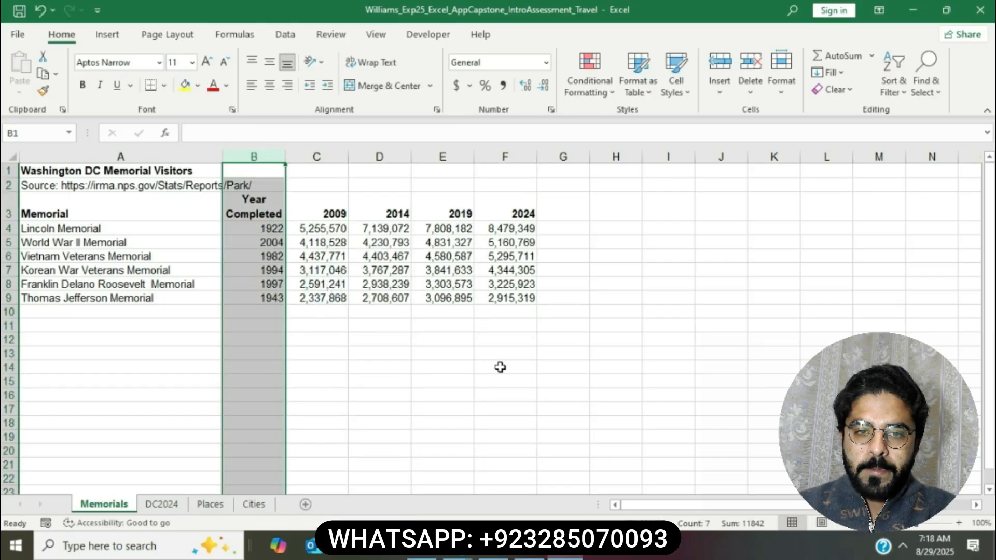
key("alt+Tab")
left_click(496, 197)
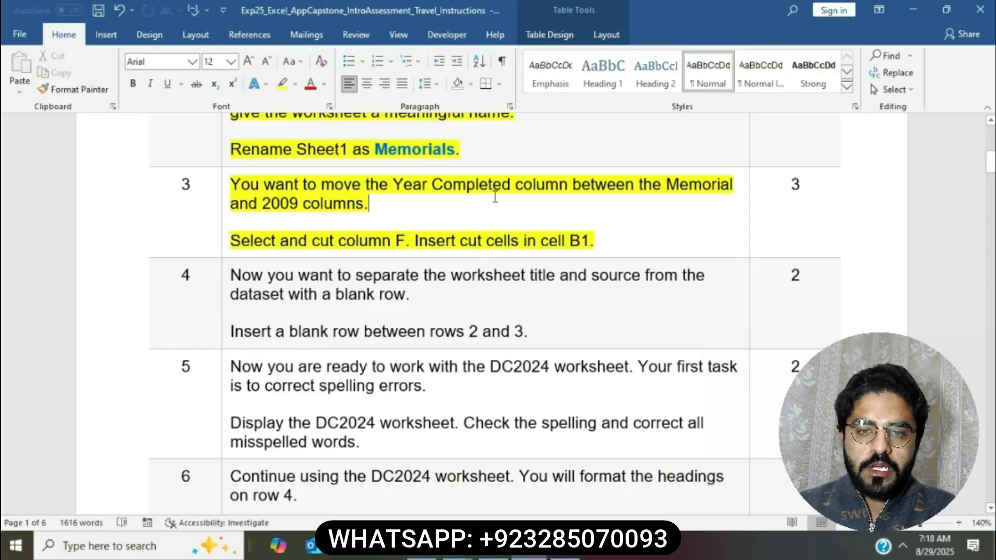
Step: Highlight the step 4 instruction cell in yellow
scroll(467, 217, "down", 3)
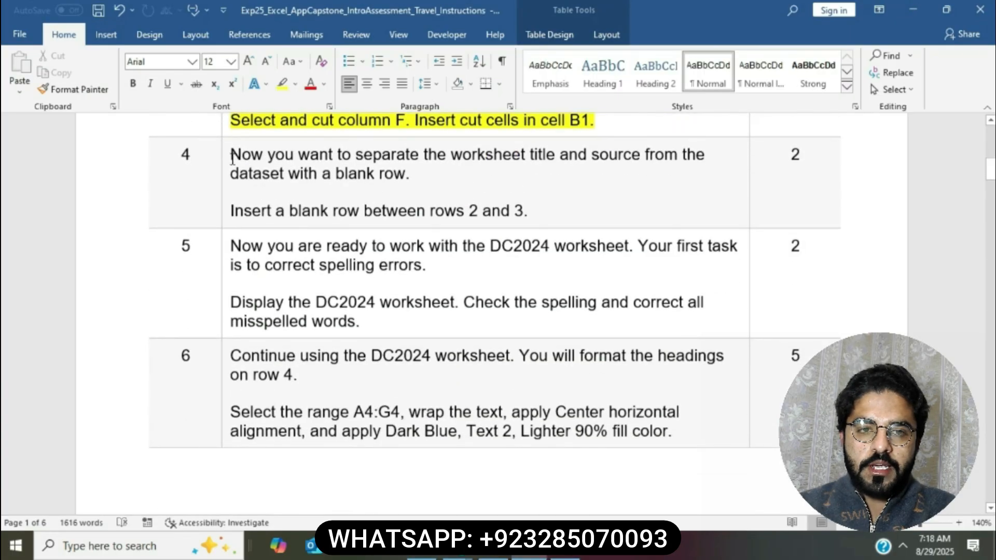
left_click(226, 161)
left_click(287, 134)
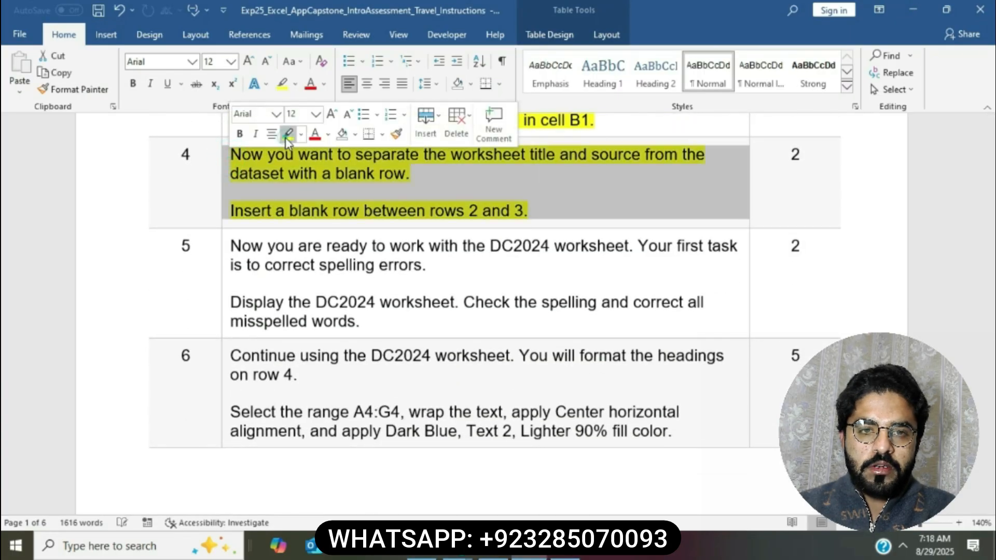
left_click(308, 176)
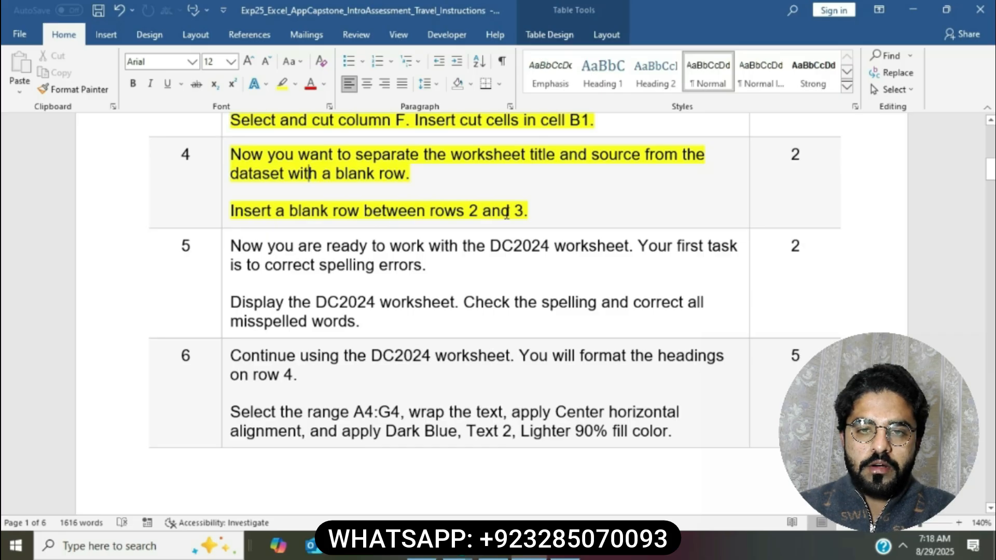
Step: Select the blank-row instruction sentence and return to Excel
left_click_drag(231, 210, 527, 212)
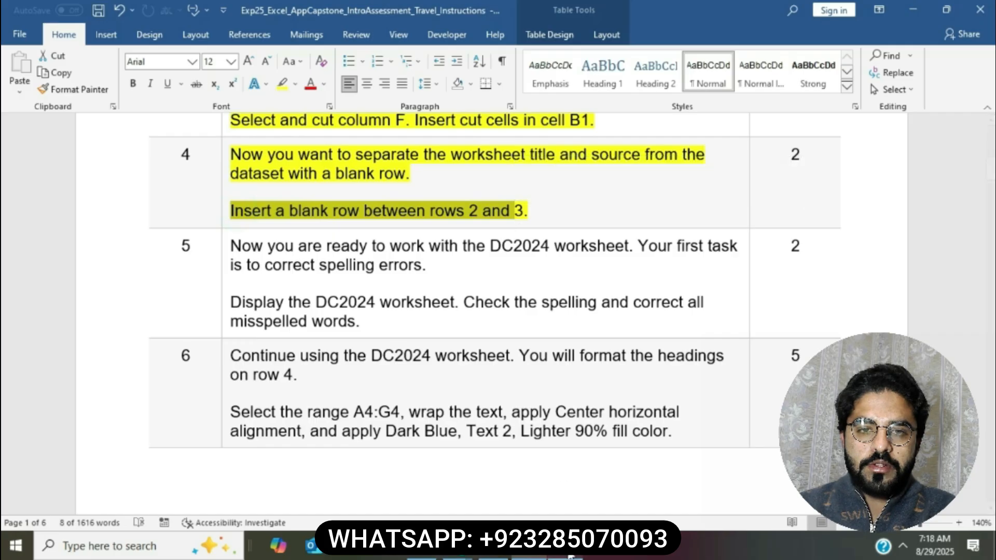
left_click(571, 556)
key("ctrl+space")
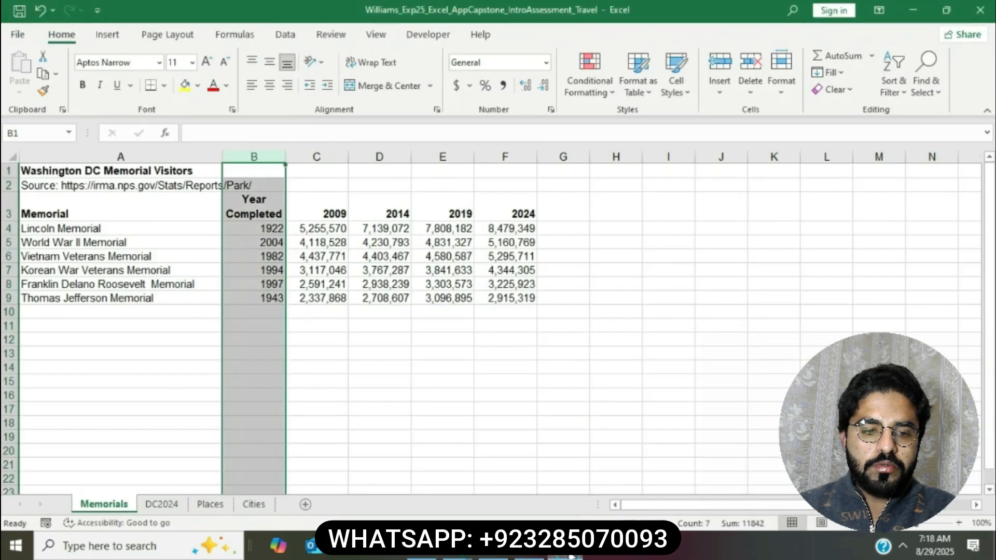
Step: Insert a blank row 3 above the Memorials table headings
left_click(13, 208)
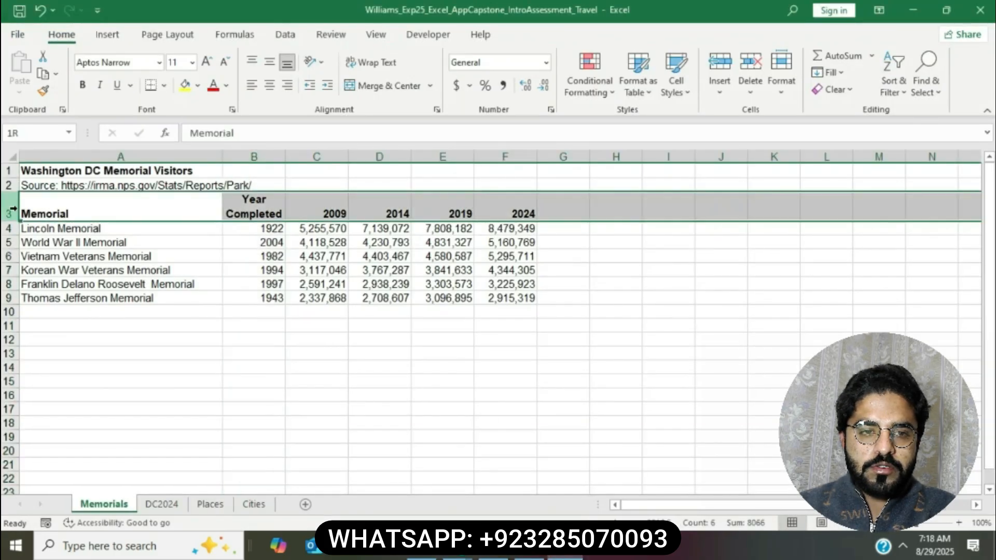
right_click(14, 209)
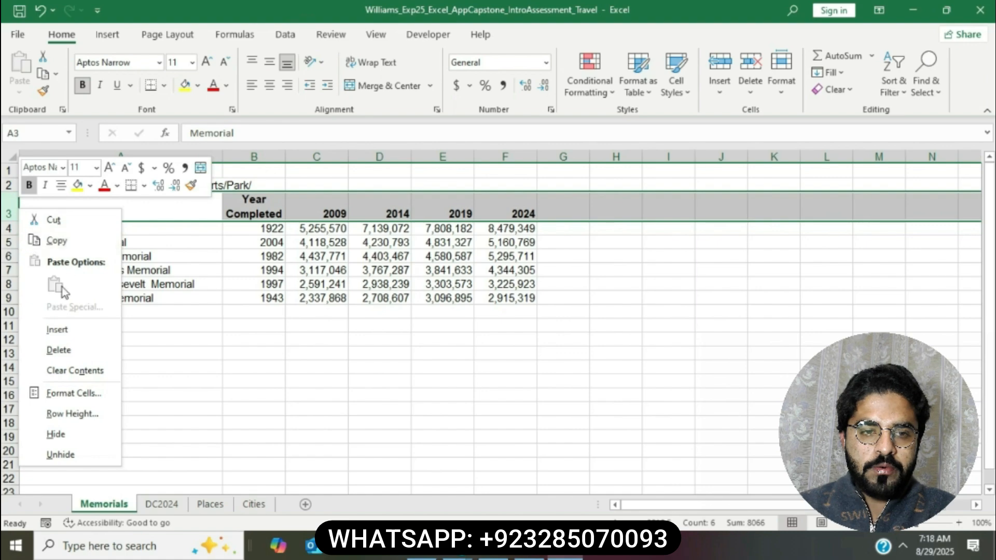
left_click(57, 330)
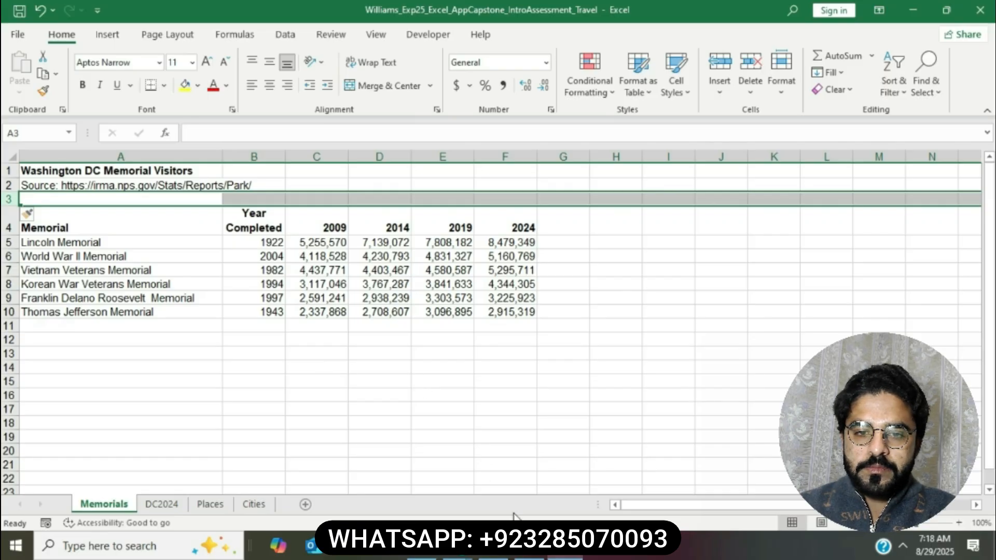
key("alt+Tab")
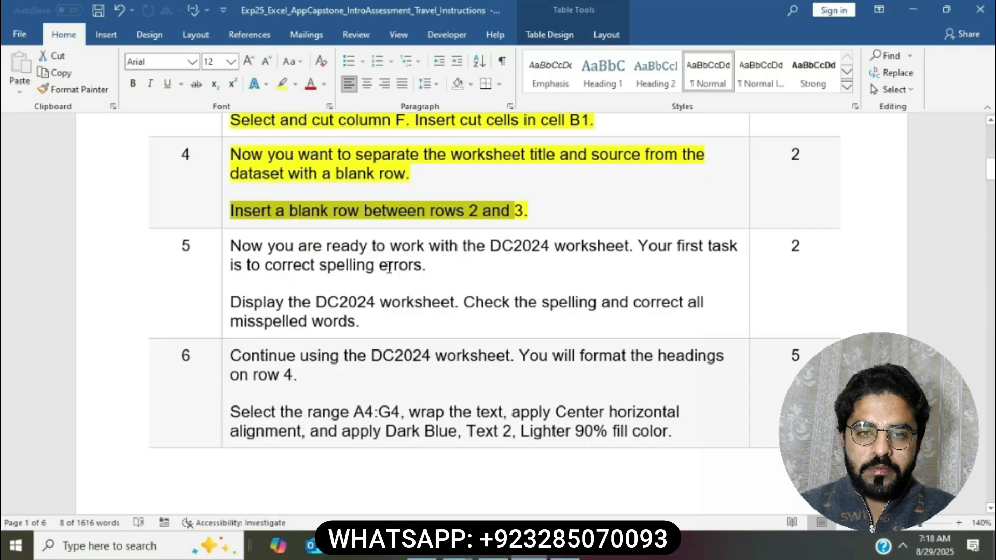
Step: Highlight step 5's spell-check instructions yellow and select 'Display the DC2024 worksheet'
left_click(436, 211)
scroll(438, 214, "down", 1)
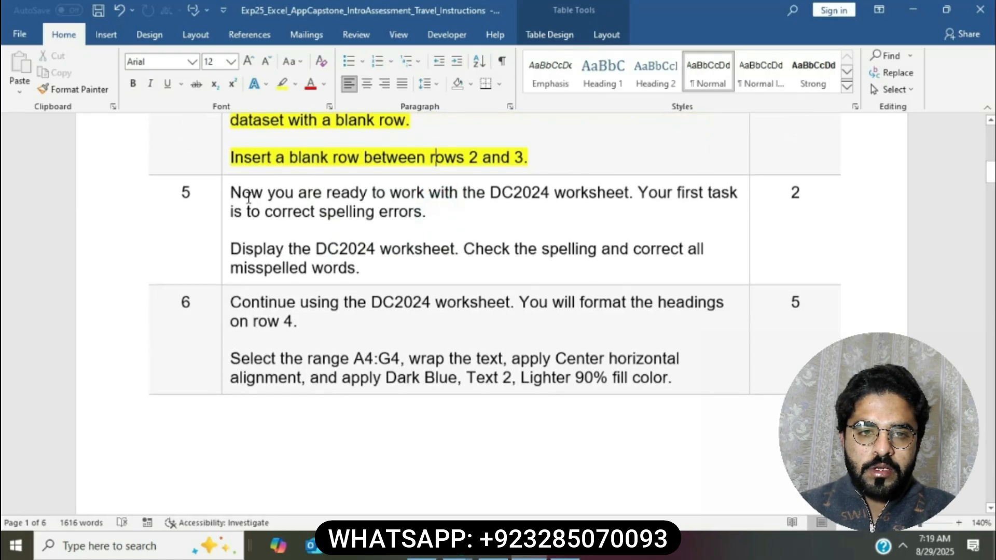
left_click(224, 195)
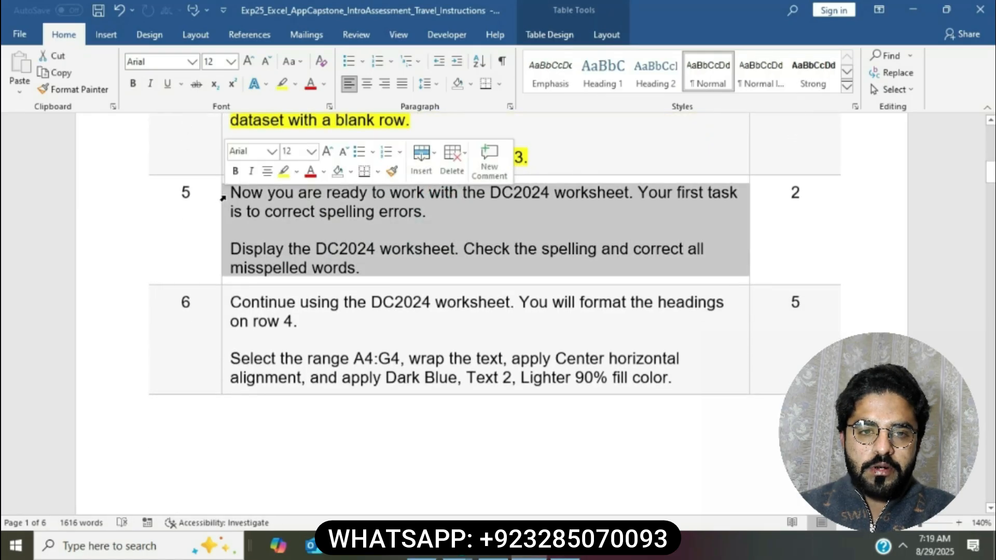
left_click(283, 171)
left_click(367, 227)
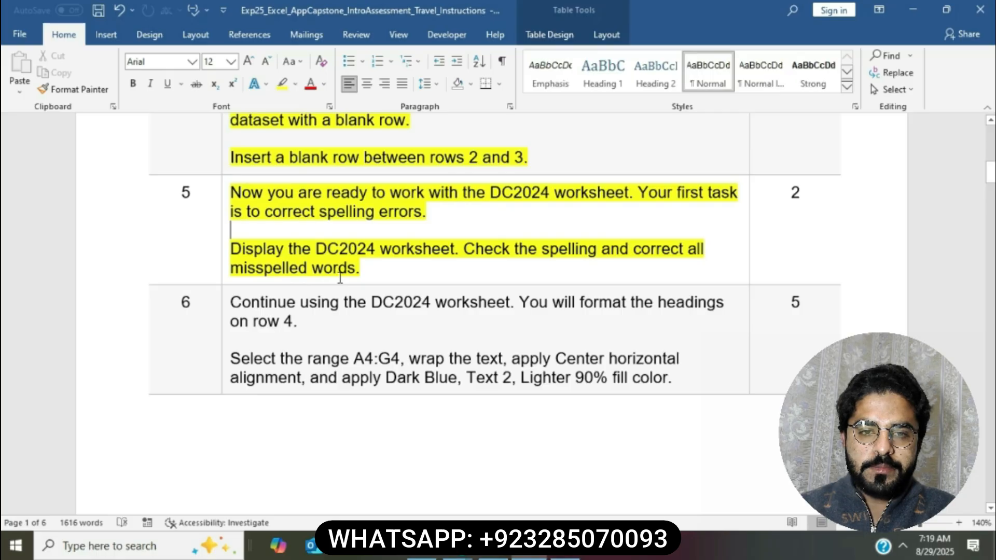
left_click_drag(237, 251, 455, 252)
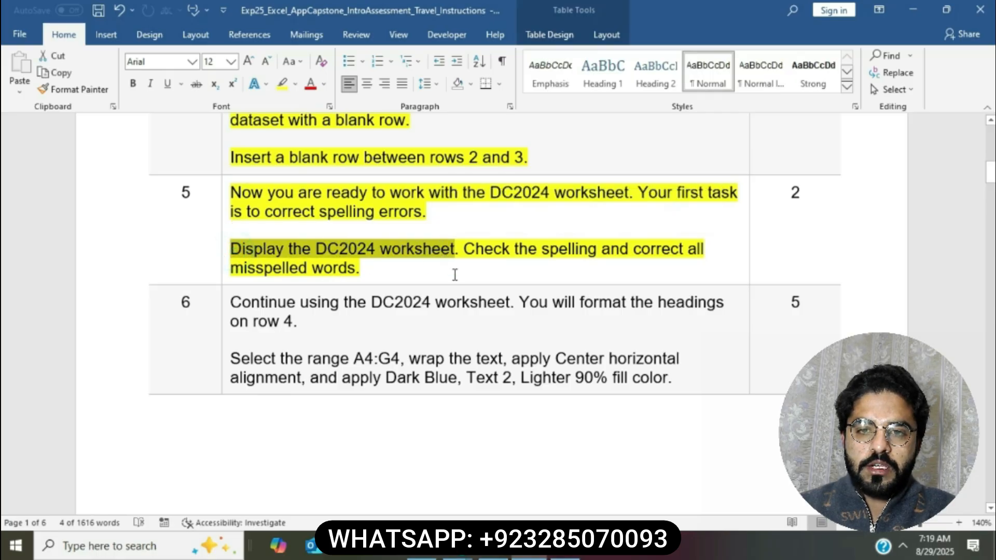
left_click(565, 547)
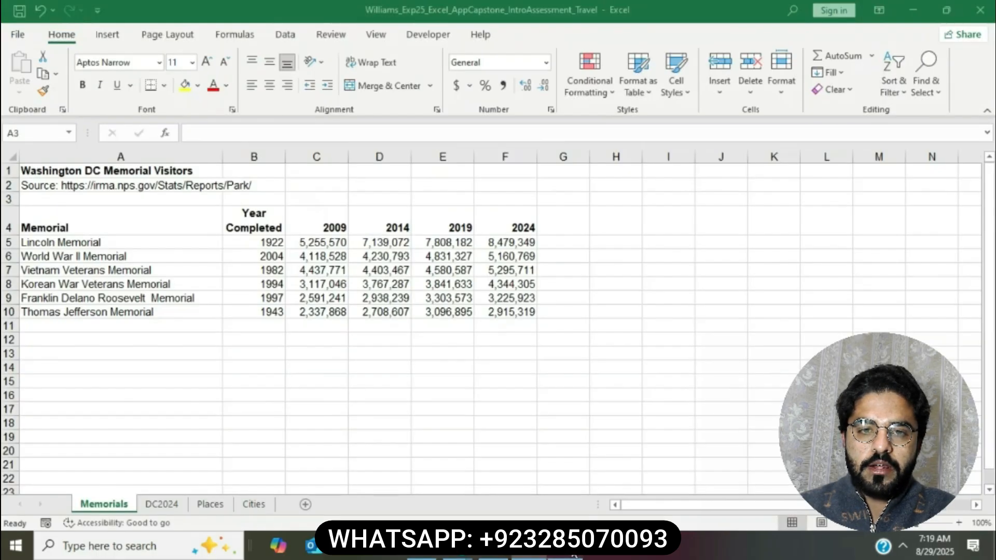
Step: Show the DC2024 sheet and mark the spell-check instruction in Word
left_click(167, 504)
left_click(529, 547)
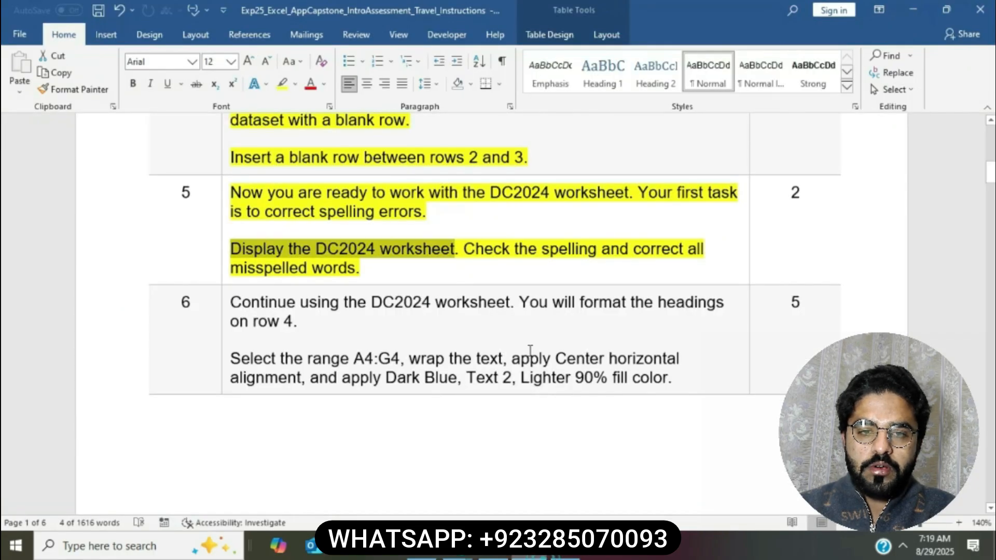
left_click_drag(467, 252, 697, 259)
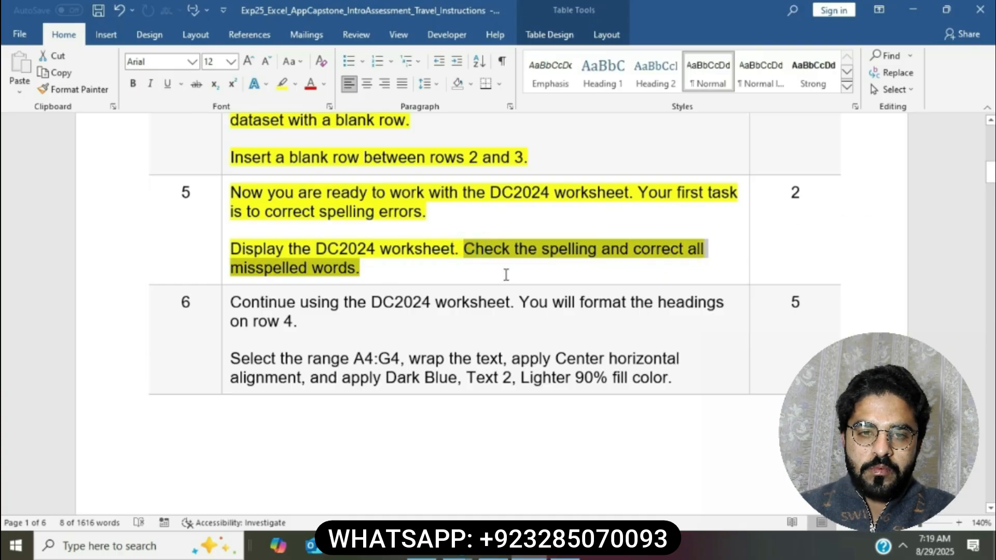
Step: Run Spelling on the DC2024 sheet from the start and confirm it completes without errors
key("alt+Tab")
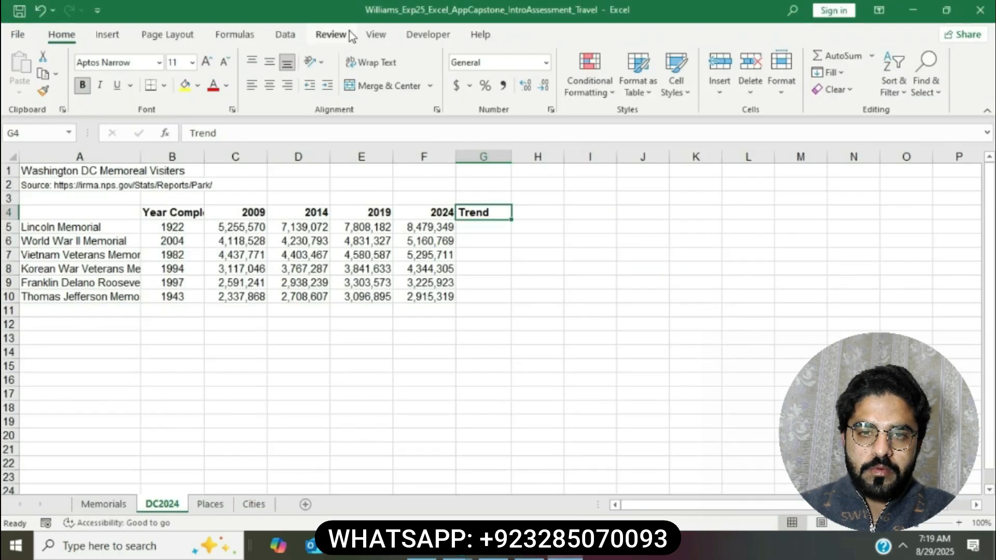
left_click(330, 34)
left_click(34, 76)
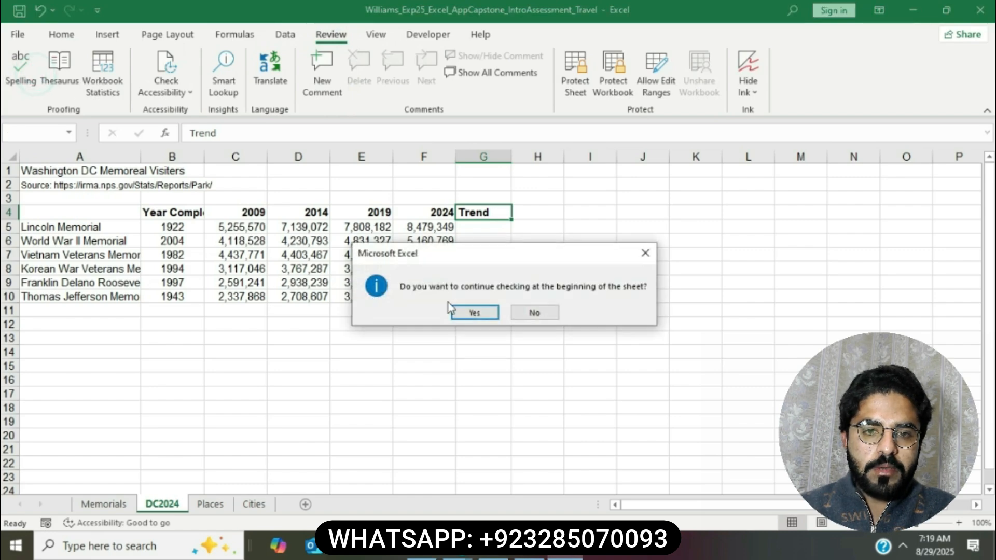
left_click(474, 312)
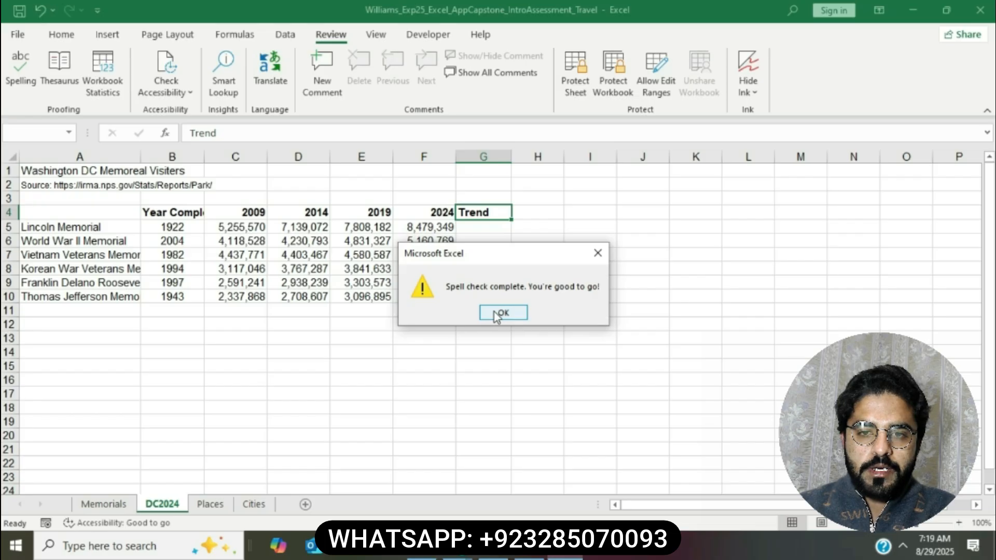
left_click(494, 312)
left_click(493, 310)
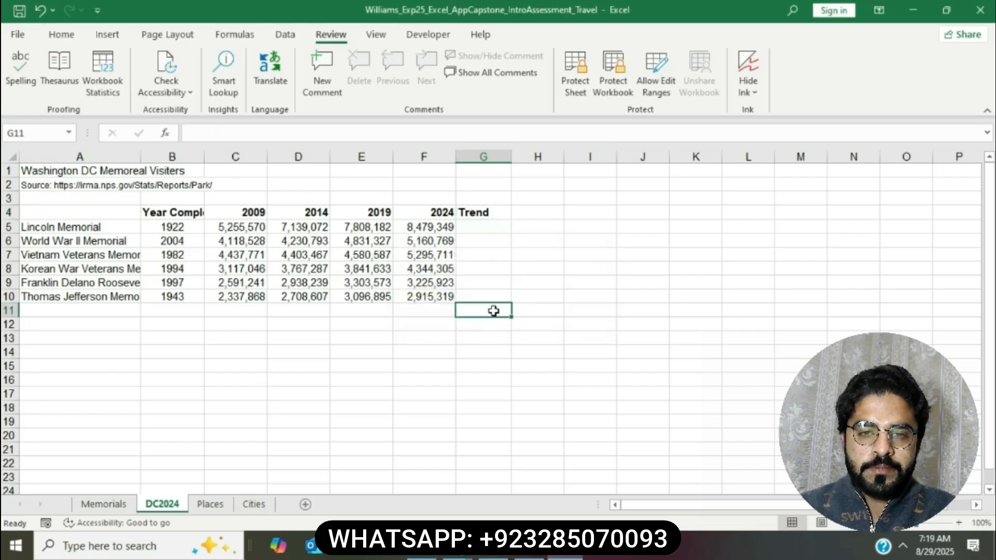
left_click(19, 67)
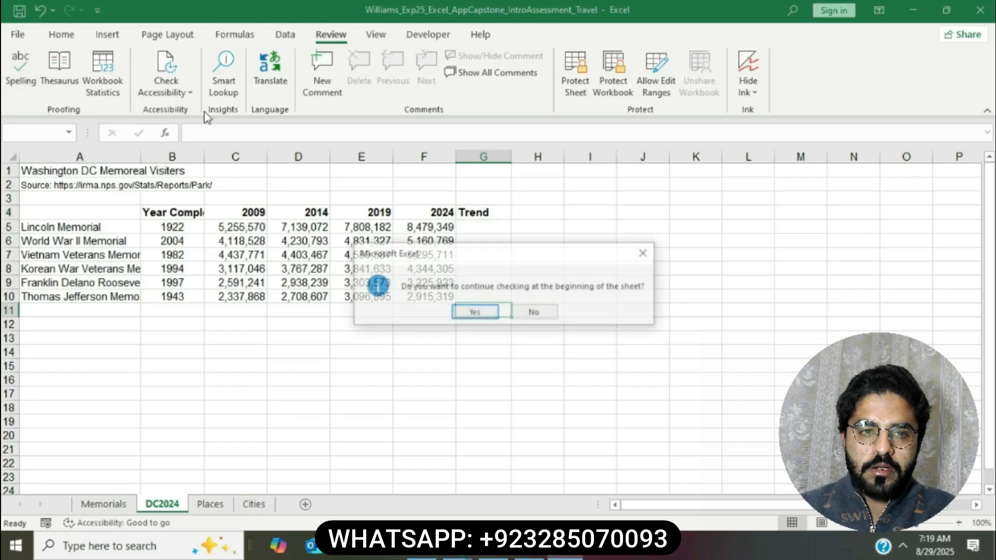
left_click(460, 317)
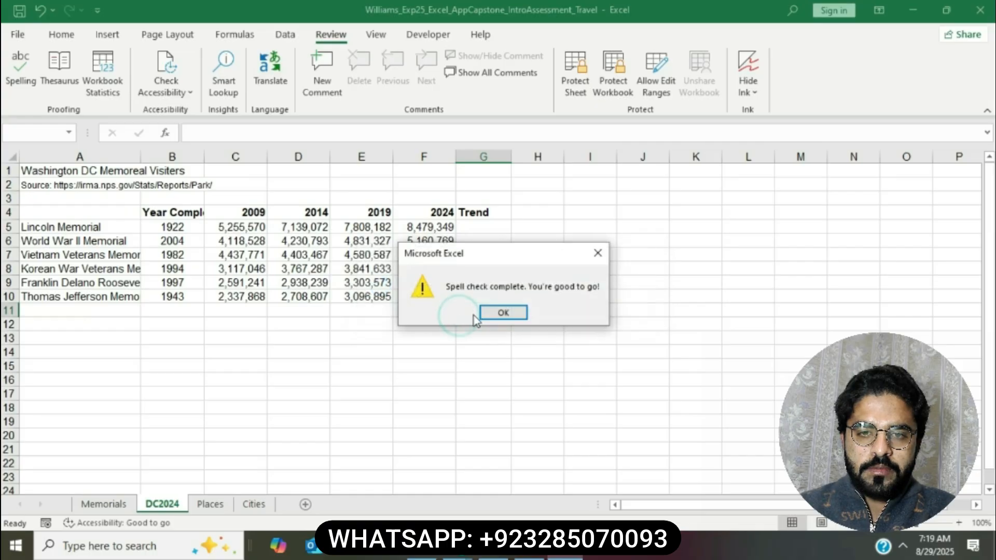
left_click(494, 311)
key("alt+Tab")
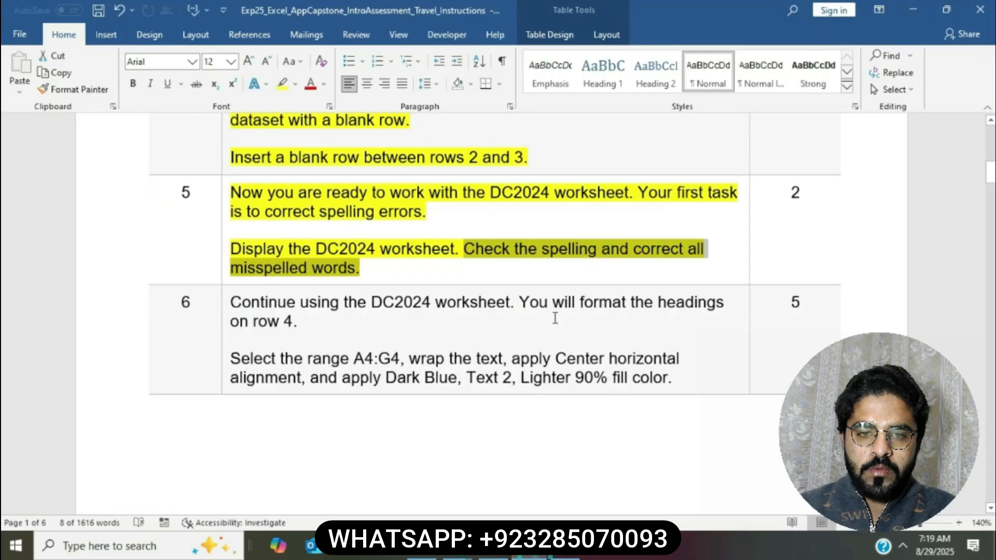
Step: Highlight the whole step 6 instruction cell in yellow
left_click(555, 315)
scroll(554, 315, "down", 3)
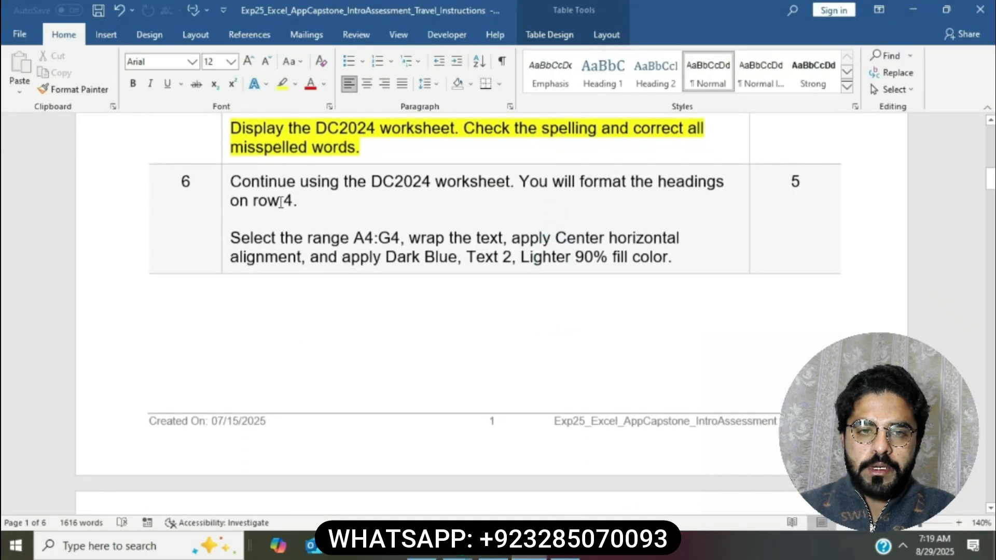
left_click(223, 186)
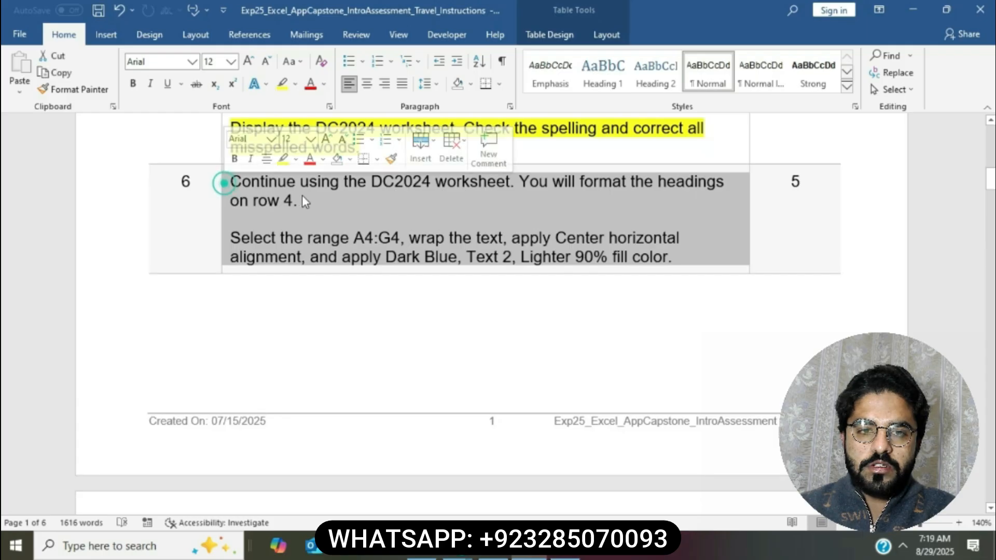
left_click(282, 160)
left_click(310, 201)
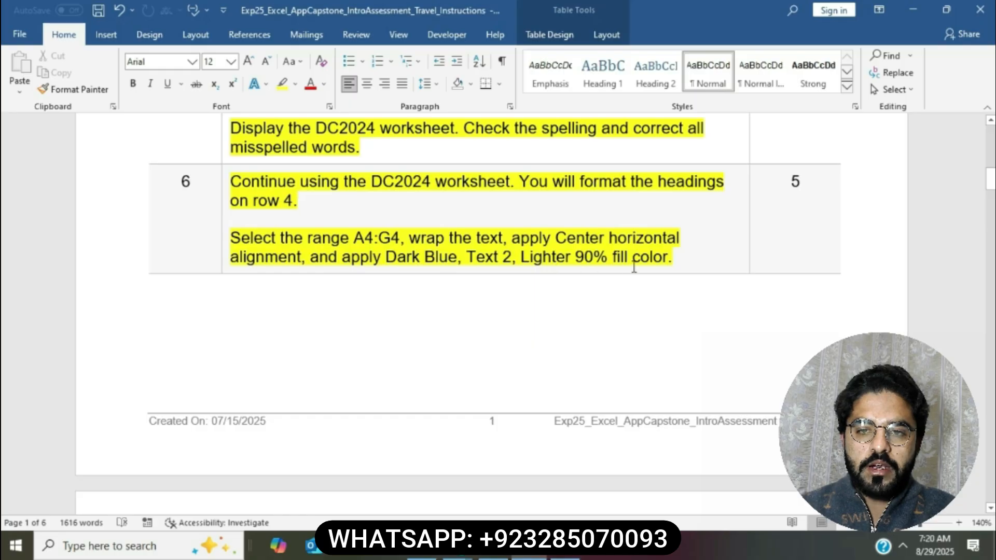
Step: Select the range reference A4:G4 in the step 6 text and return to Excel
left_click(239, 238)
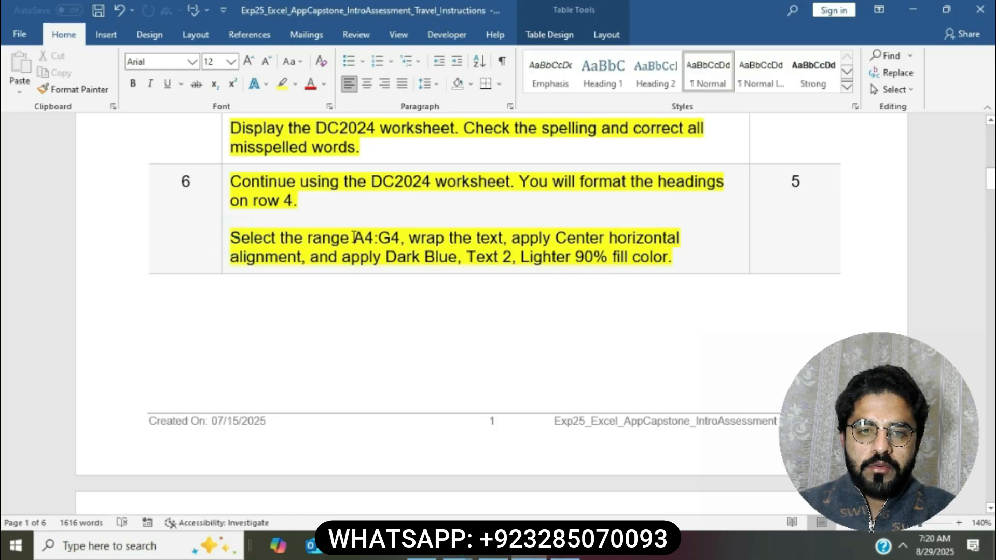
left_click_drag(355, 238, 399, 238)
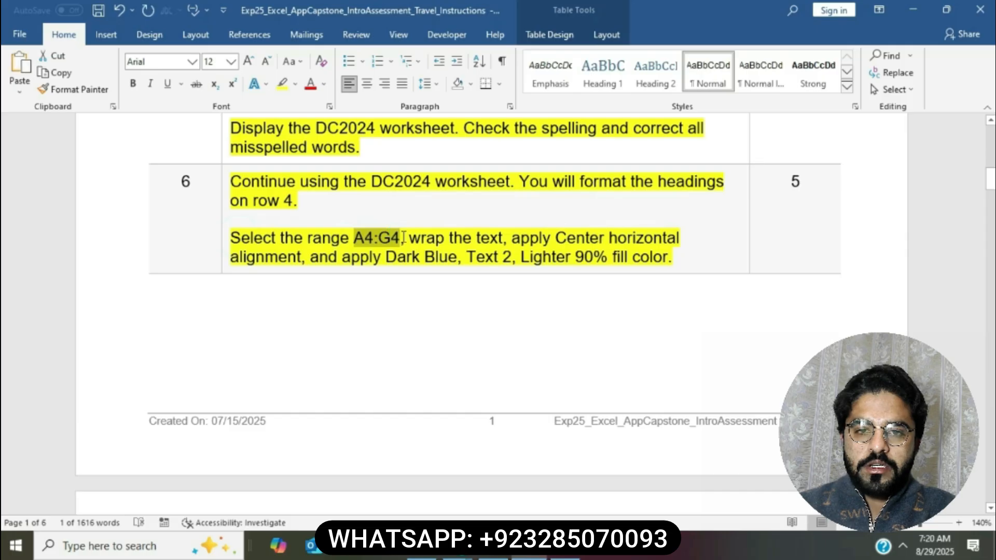
left_click(574, 557)
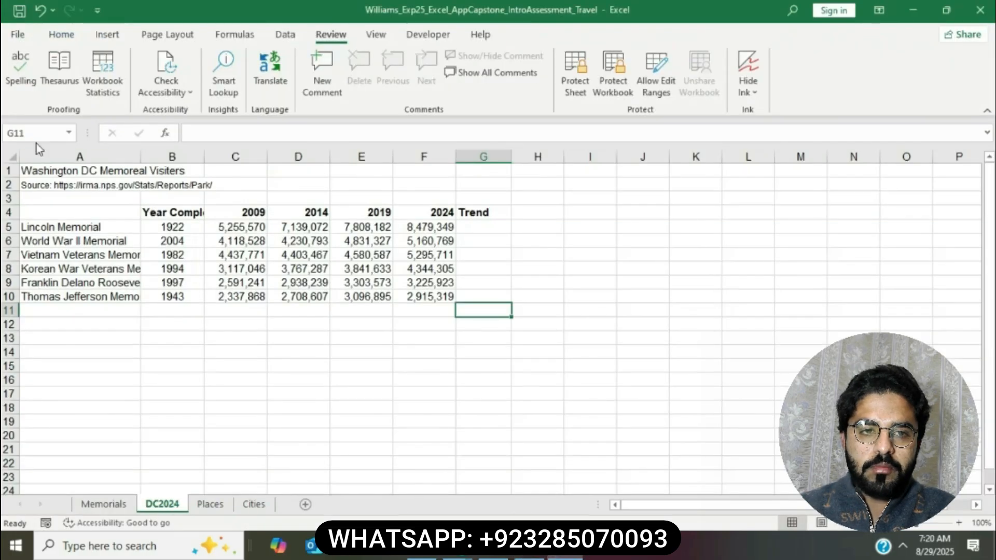
Step: Select A4:G4 via the Name Box and apply Wrap Text to the headings
left_click(36, 136)
type("A4:G4")
key("Return")
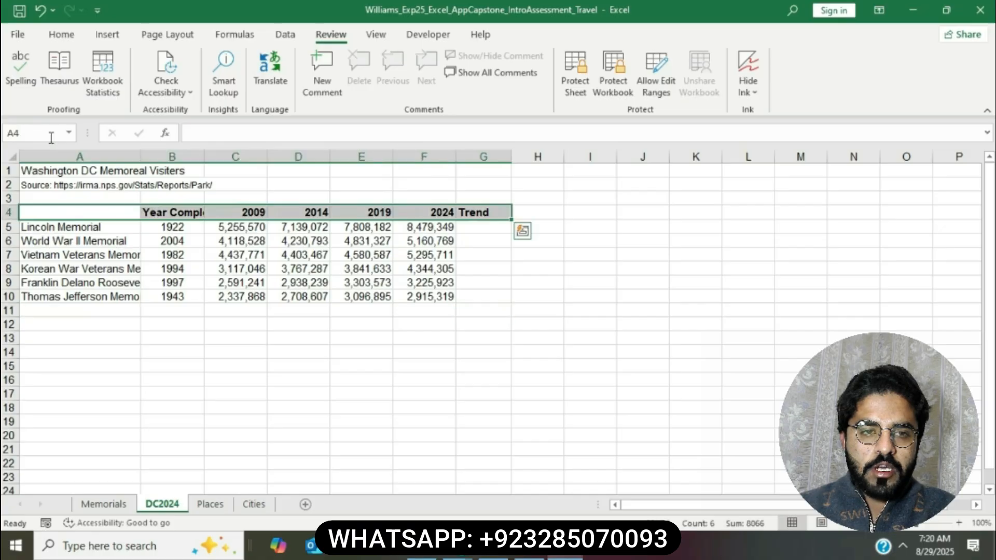
left_click(540, 556)
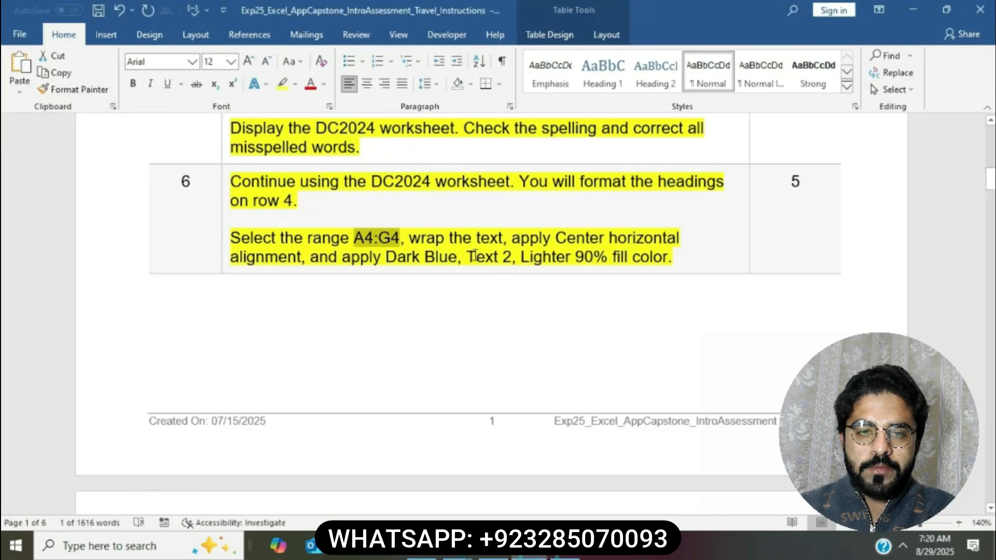
left_click_drag(409, 239, 444, 238)
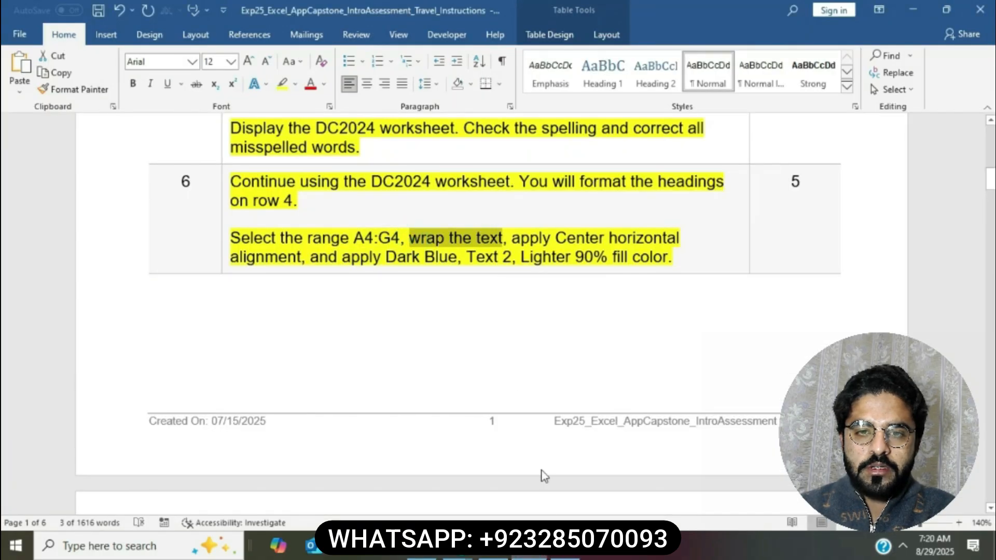
key("alt+Tab")
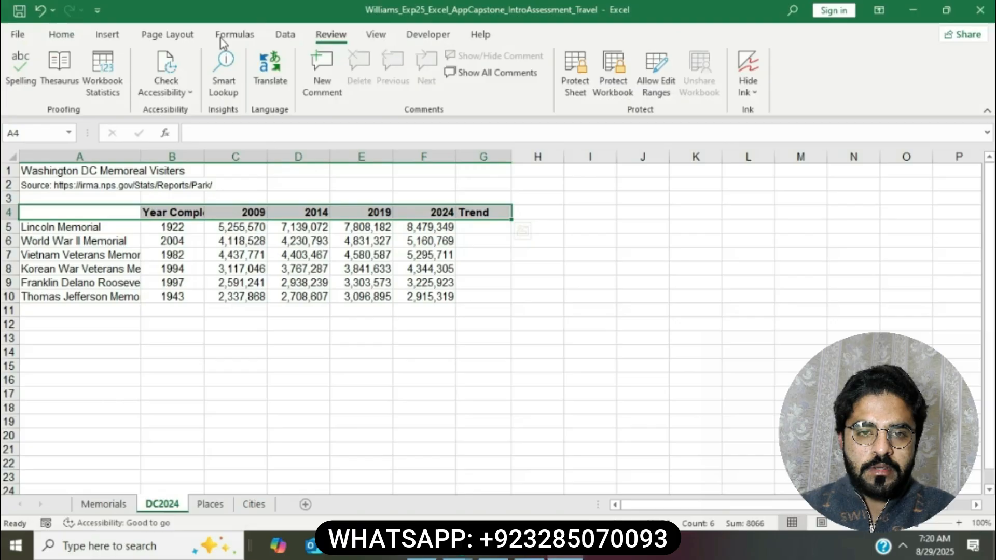
left_click(62, 35)
left_click(365, 63)
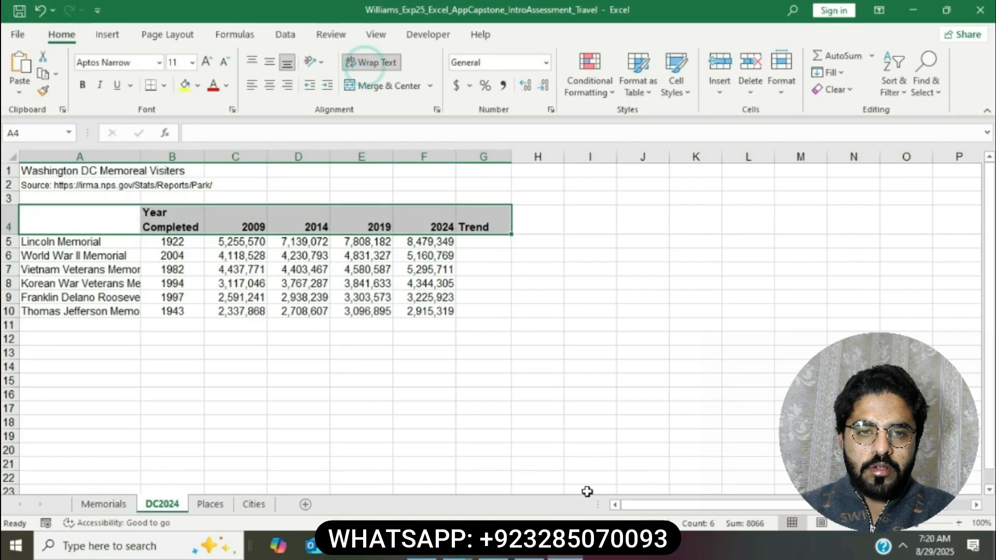
Step: Center the row 4 headings horizontally
key("alt+Tab")
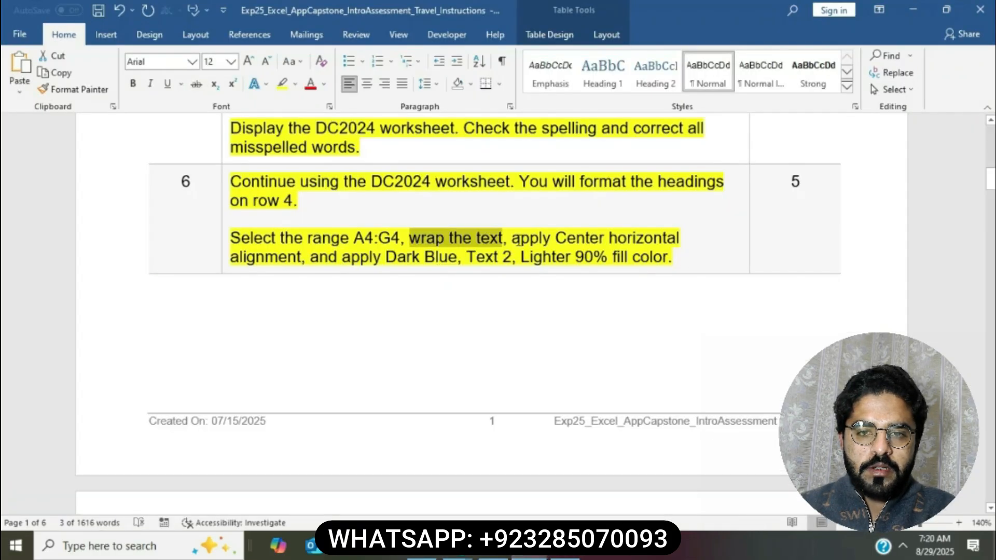
left_click_drag(515, 238, 306, 261)
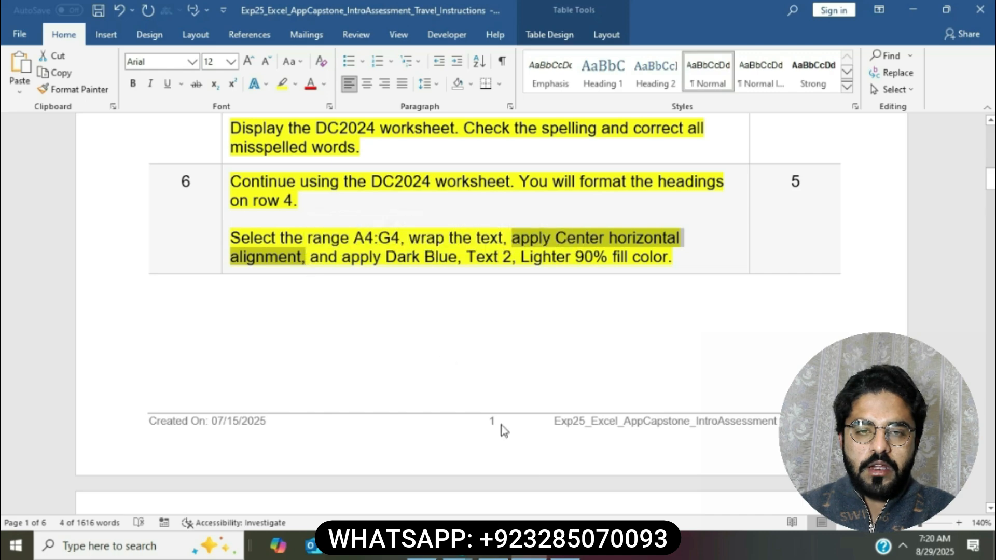
key("alt+Tab")
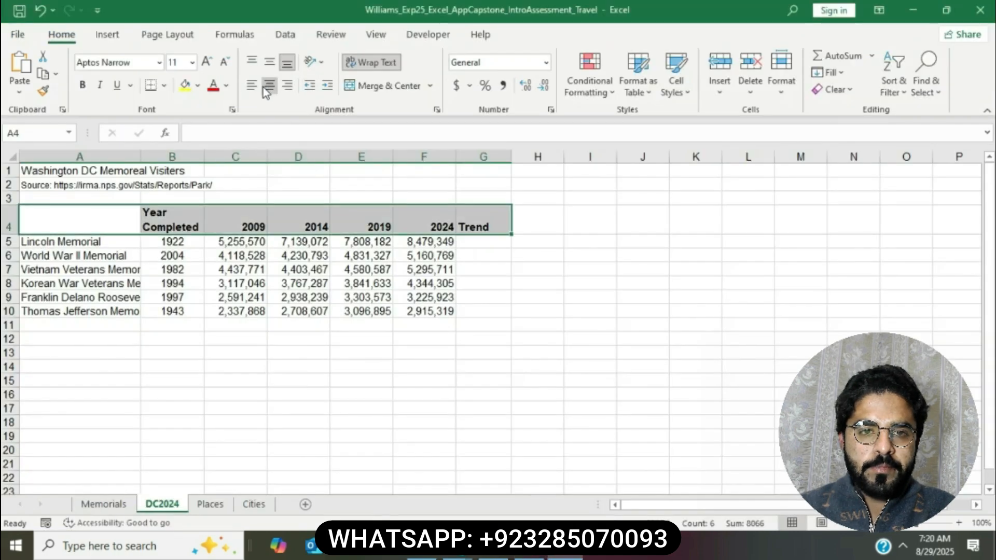
left_click(264, 87)
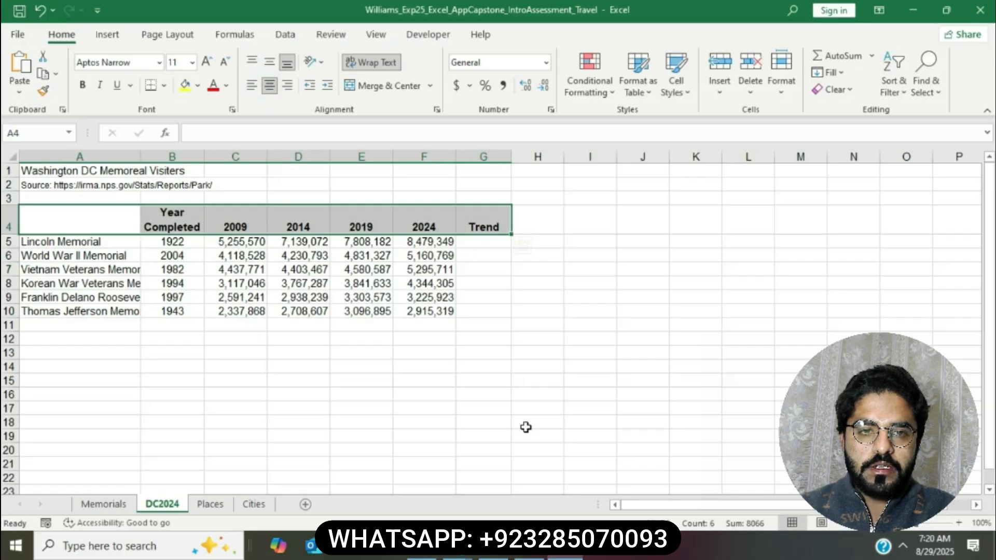
key("alt+Tab")
left_click_drag(512, 237, 673, 258)
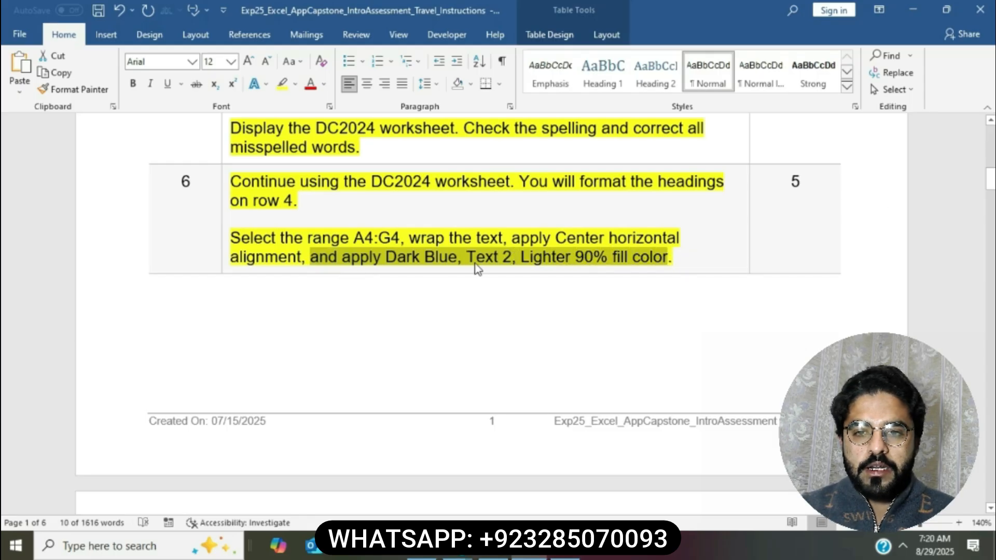
Step: Fill the row 4 headings with Dark Blue, Text 2, Lighter 90%
mouse_move(576, 557)
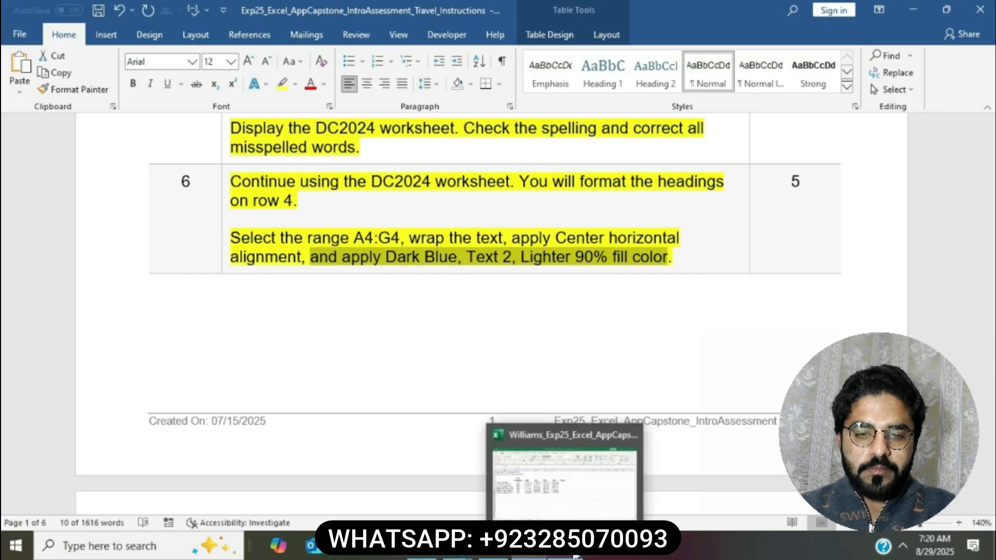
left_click(566, 467)
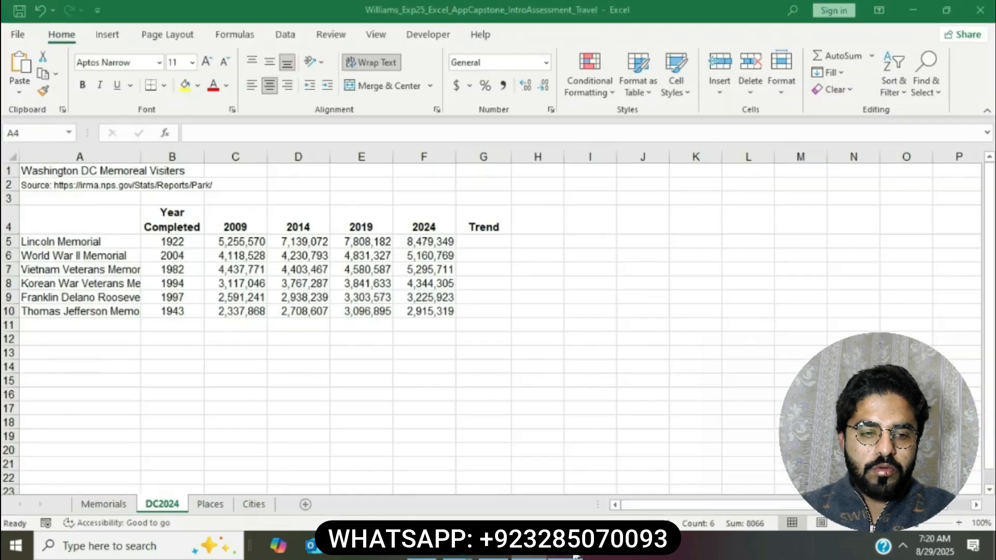
left_click(197, 86)
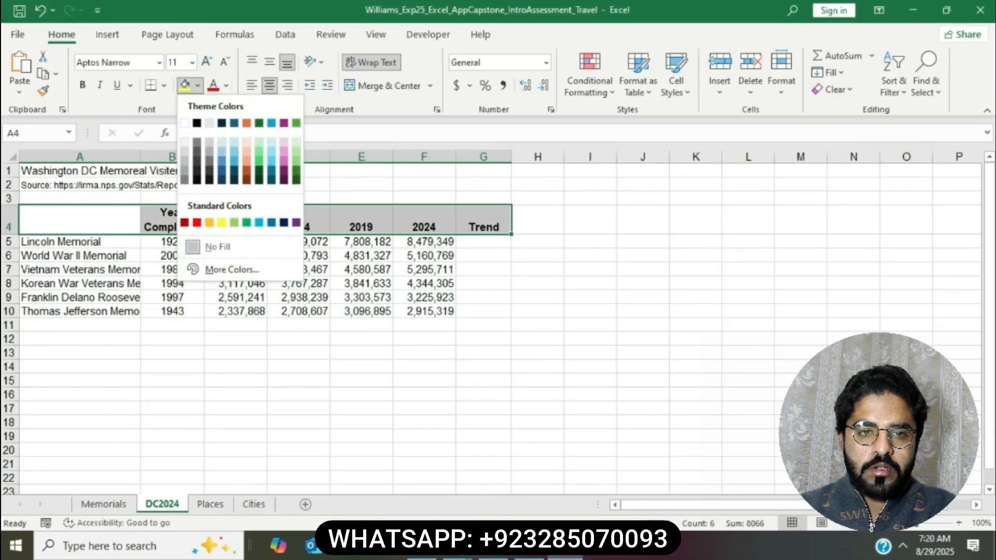
left_click(529, 557)
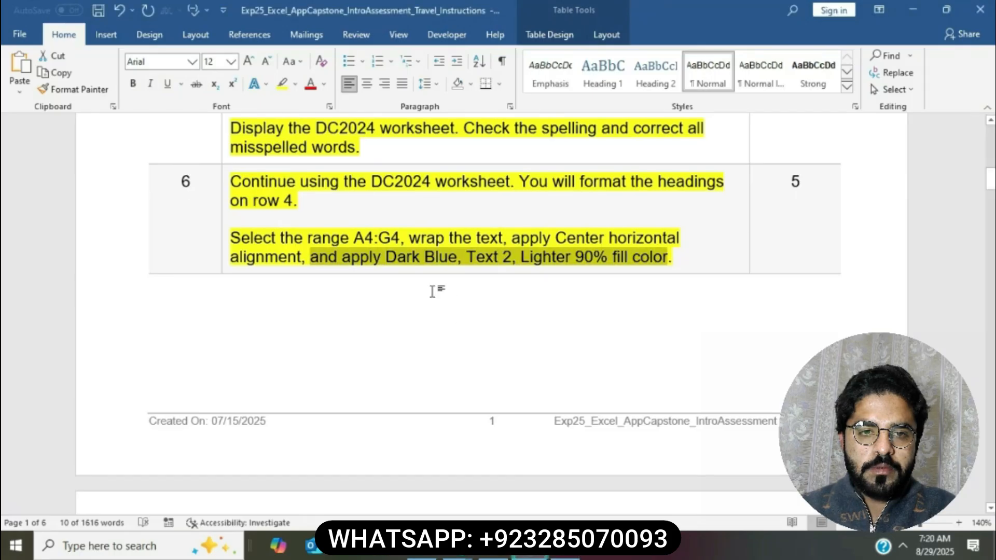
left_click(565, 553)
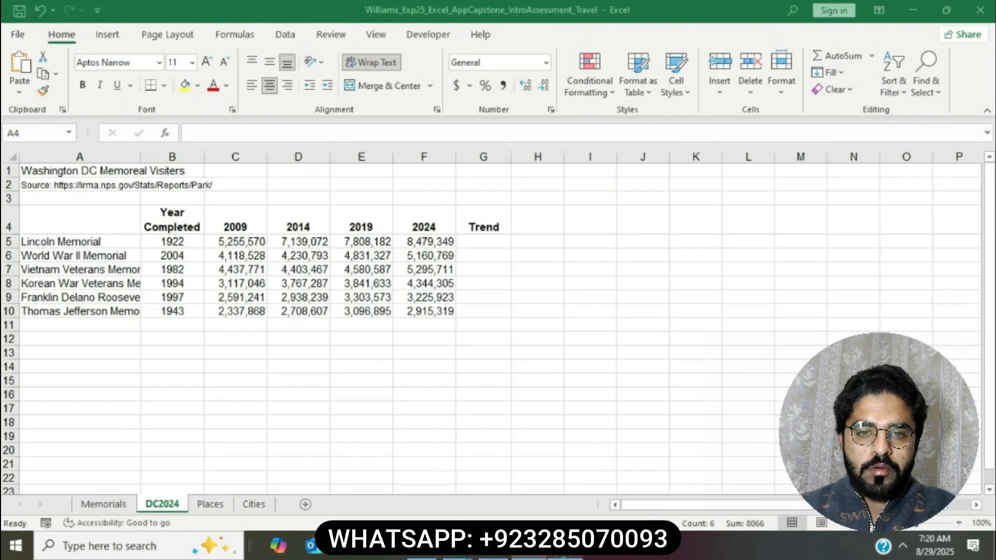
left_click(198, 87)
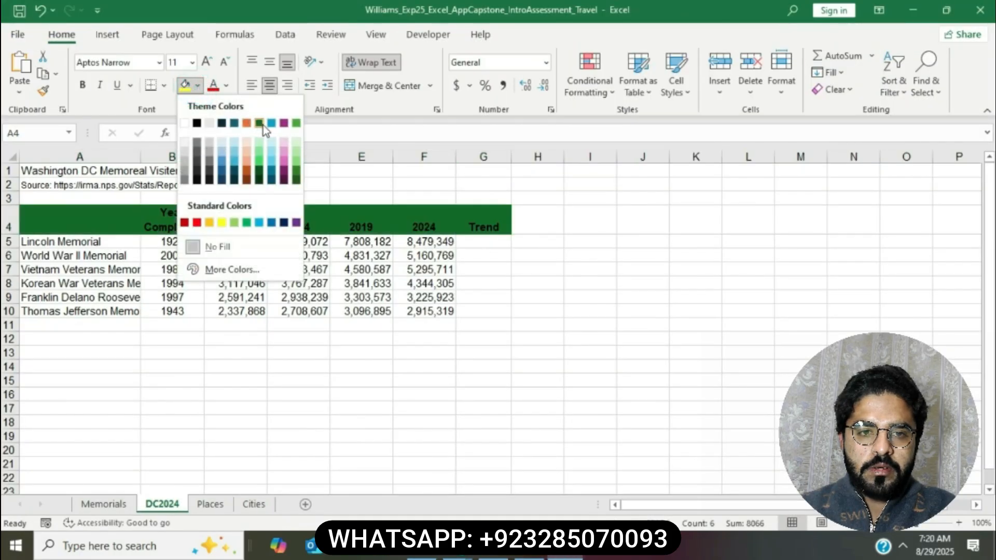
left_click(199, 88)
left_click(198, 87)
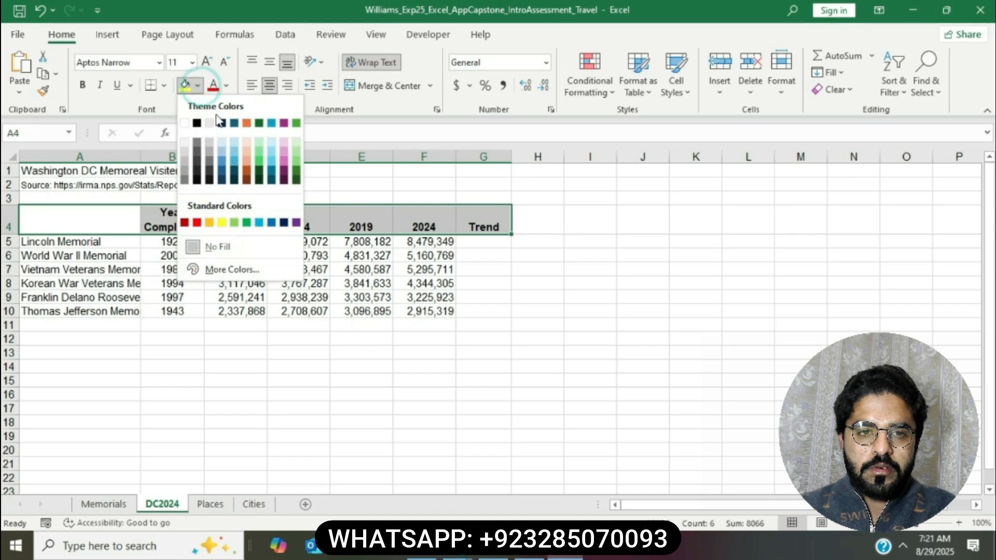
left_click(222, 144)
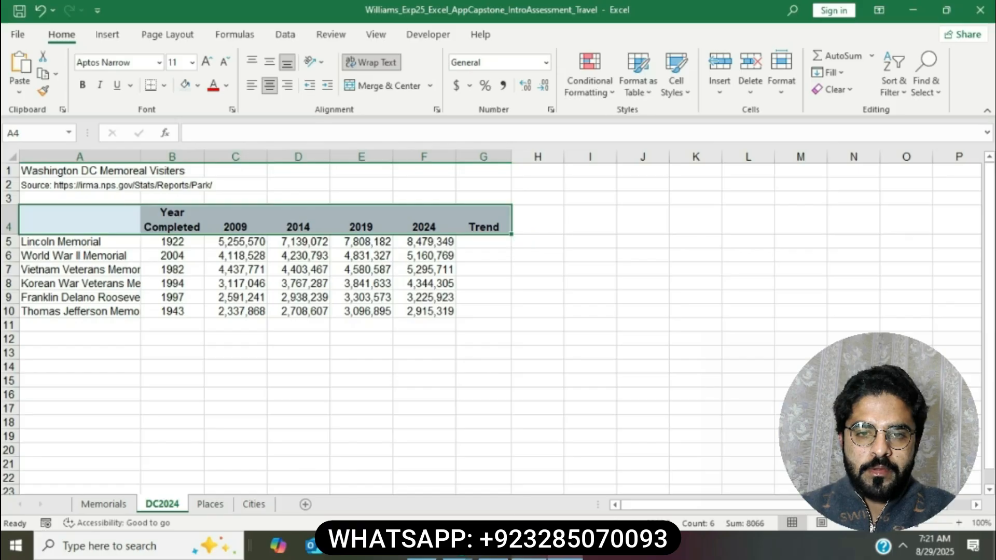
key("alt+Tab")
left_click(511, 237)
scroll(506, 244, "down", 7)
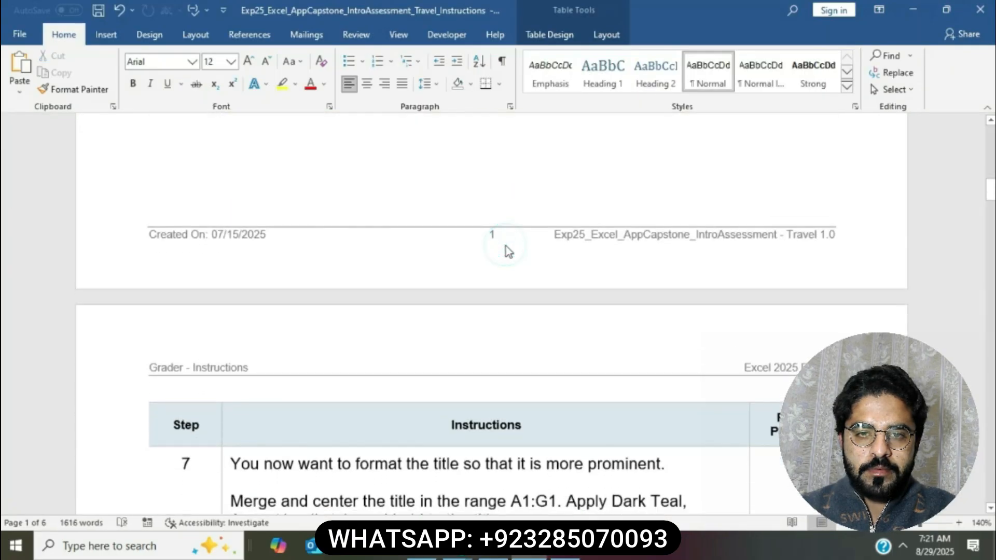
Step: Highlight the step 7 instructions yellow and select the merge-and-center sentence
left_click(225, 248)
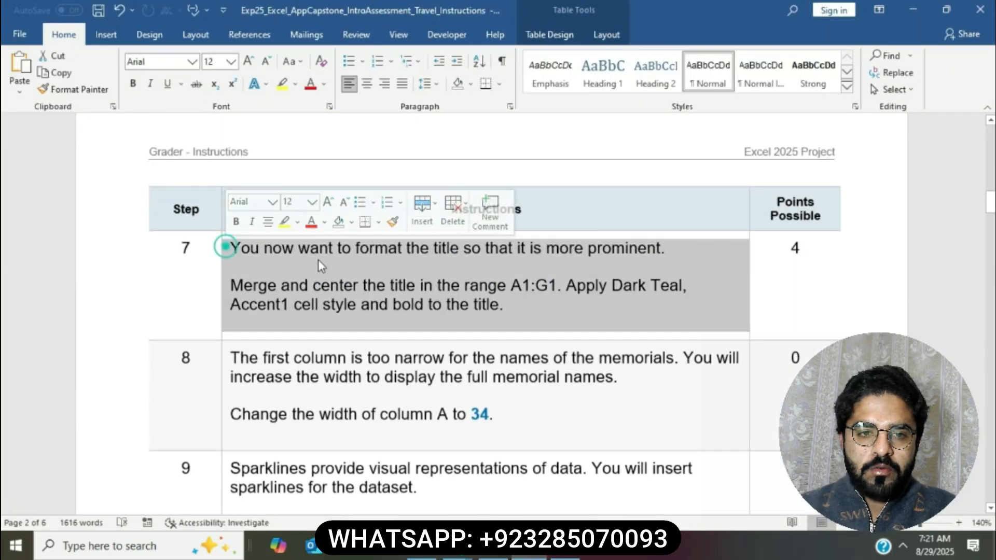
left_click(284, 222)
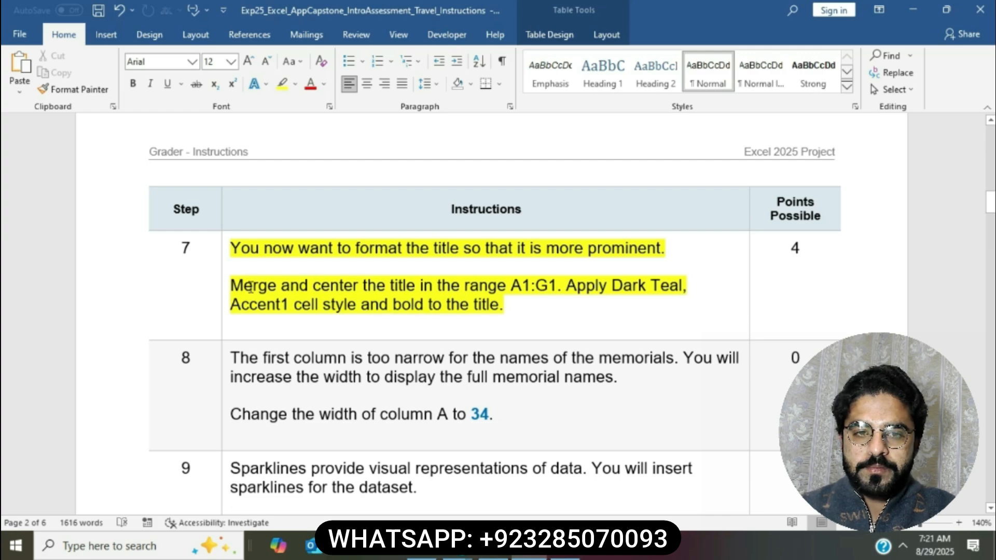
left_click_drag(232, 285, 557, 289)
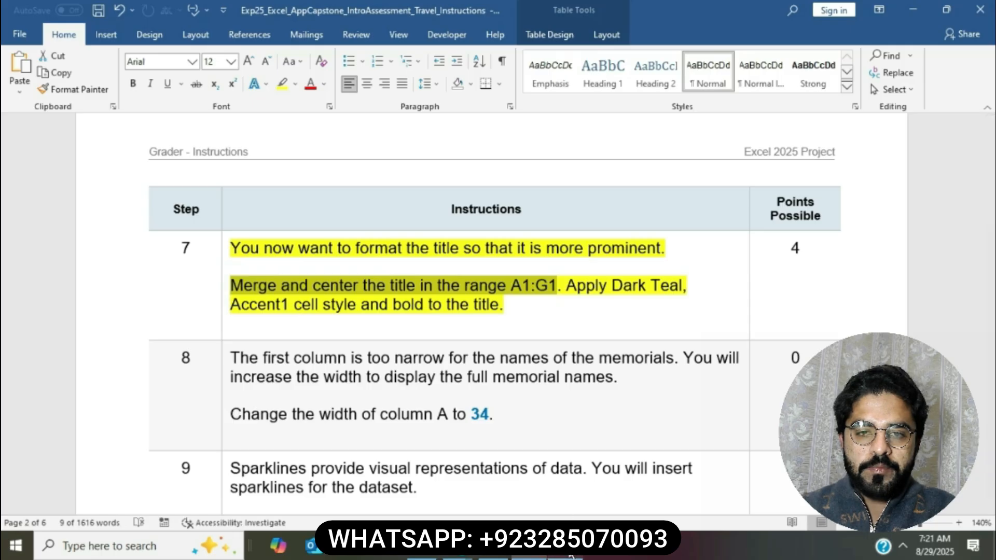
Step: In Excel, select title cells A1:G1 and show the merge options
key("alt+Tab")
left_click_drag(57, 170, 475, 171)
left_click(431, 86)
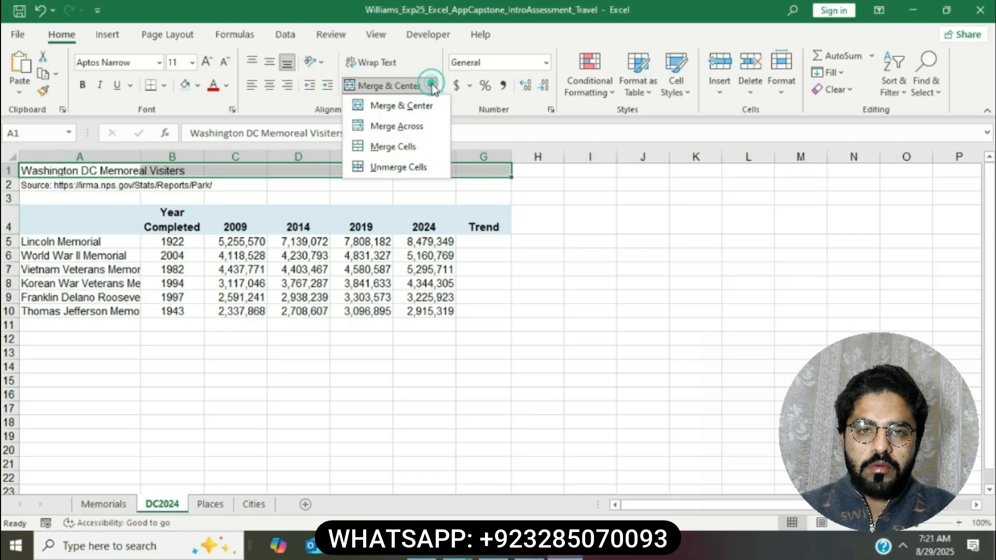
Step: Merge and center the title across A1:G1, then check the Dark Teal instruction
left_click(421, 105)
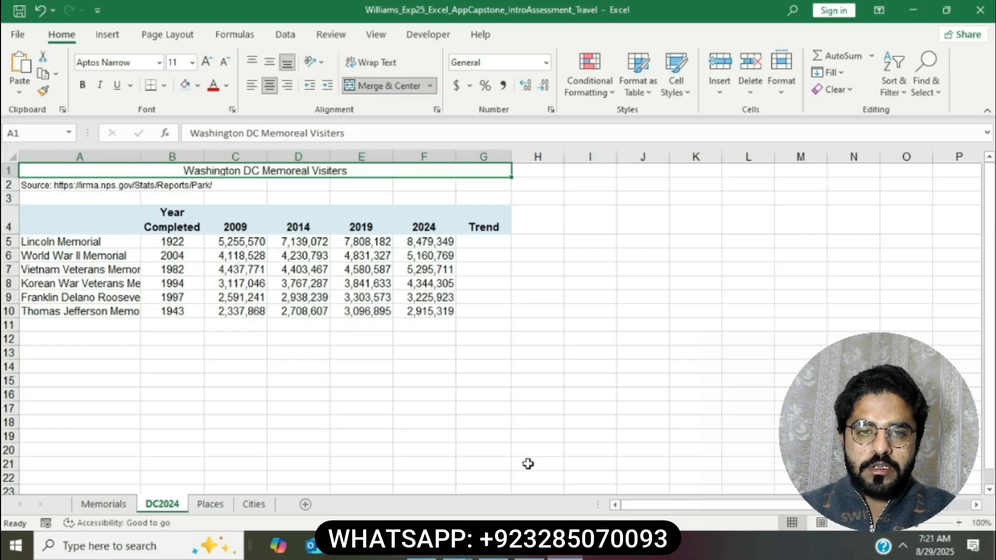
left_click(529, 554)
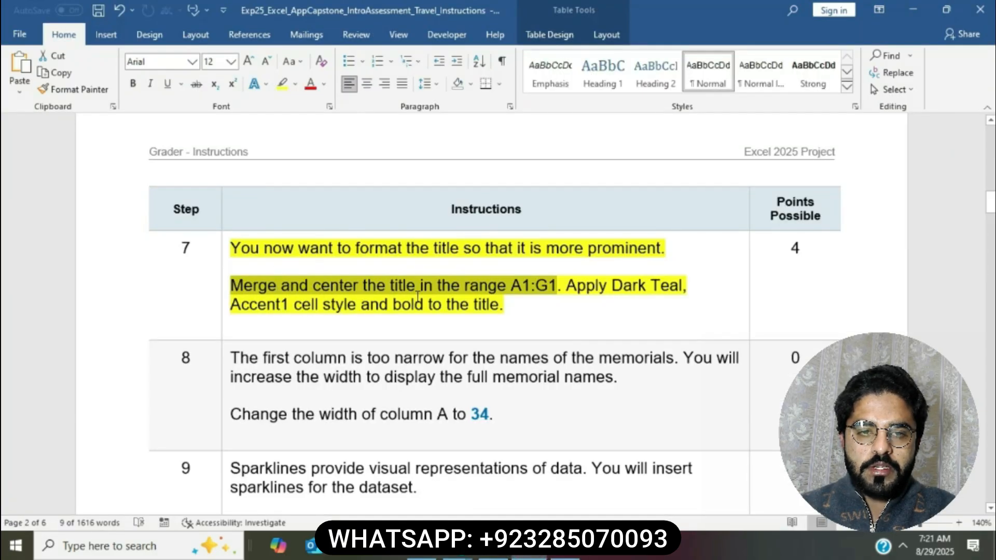
left_click_drag(565, 288, 662, 306)
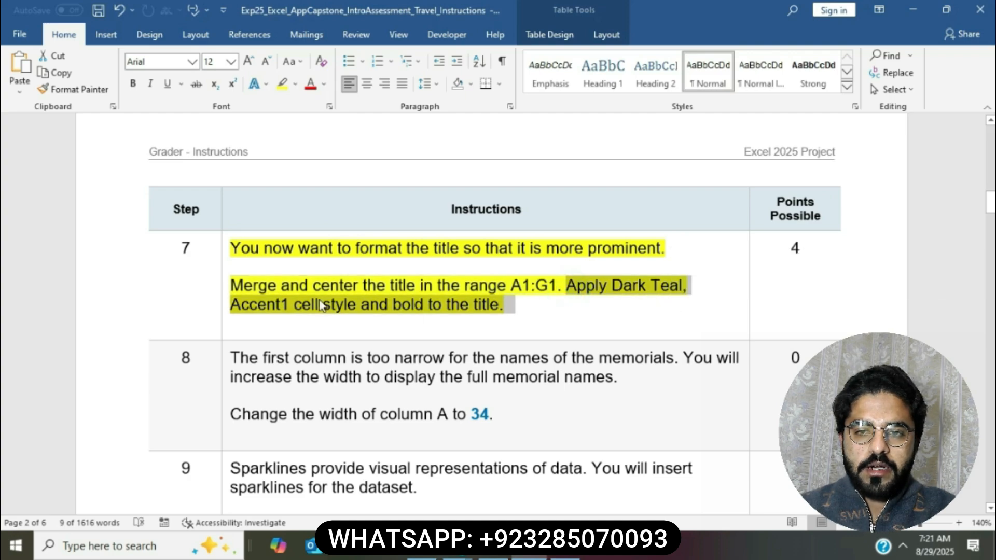
Step: Browse the Cell Styles gallery for the title's Dark Teal style
left_click(573, 556)
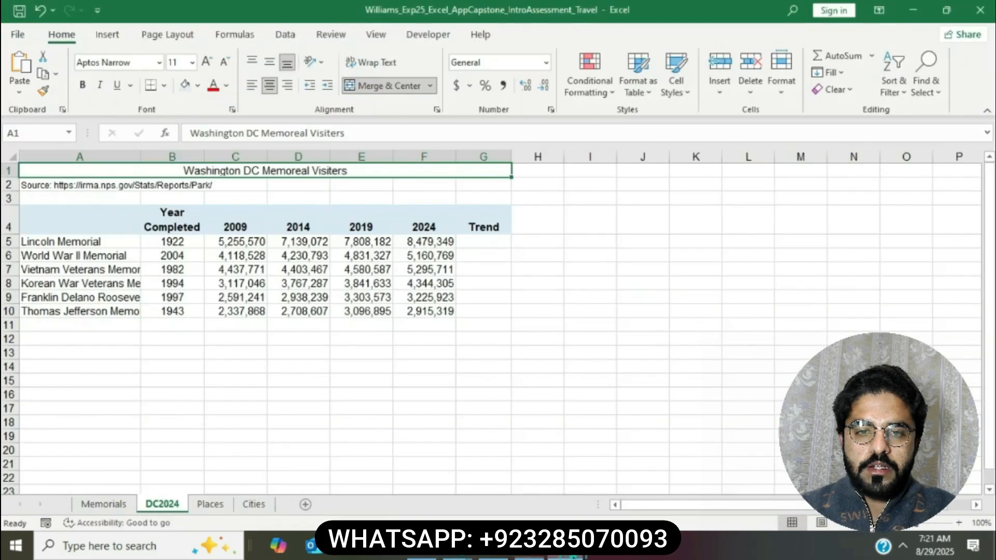
left_click(689, 95)
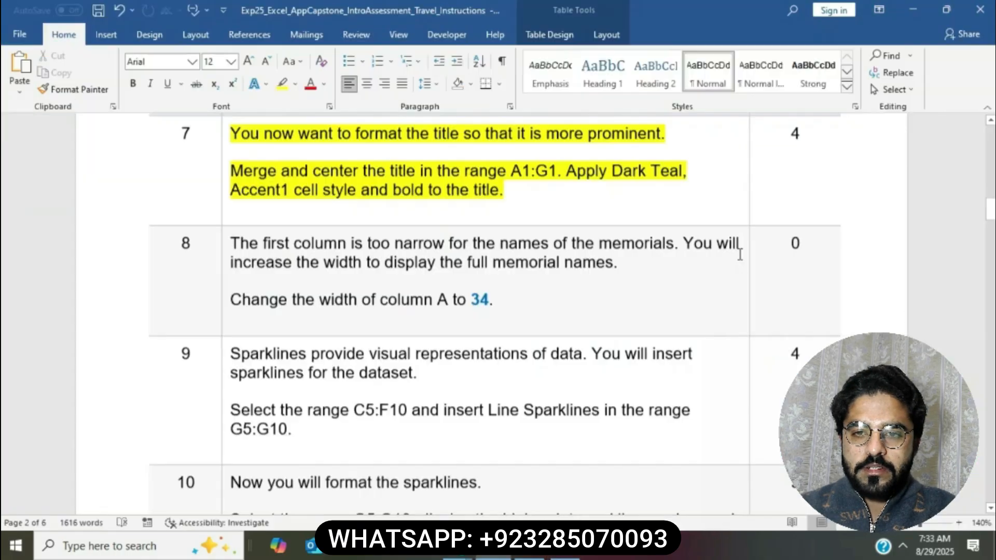
scroll(259, 193, "down", 1)
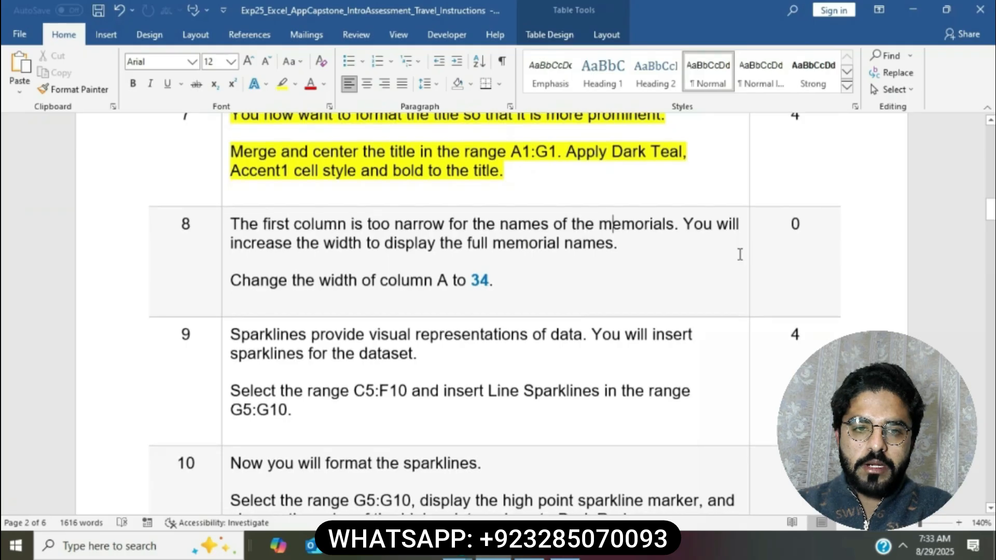
Step: Highlight step 8 yellow and select its column A width-34 instruction
left_click(226, 229)
left_click(223, 224)
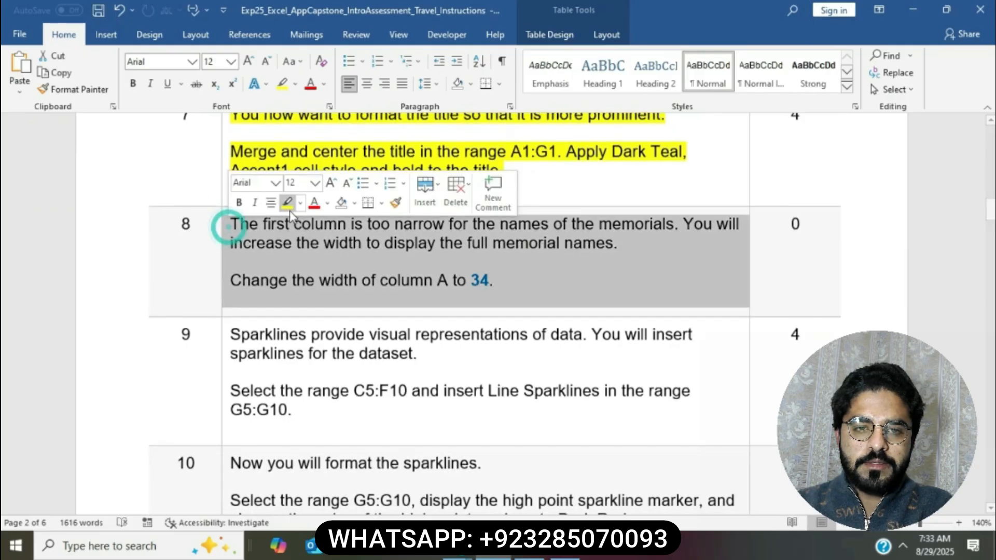
left_click(286, 202)
left_click(346, 243)
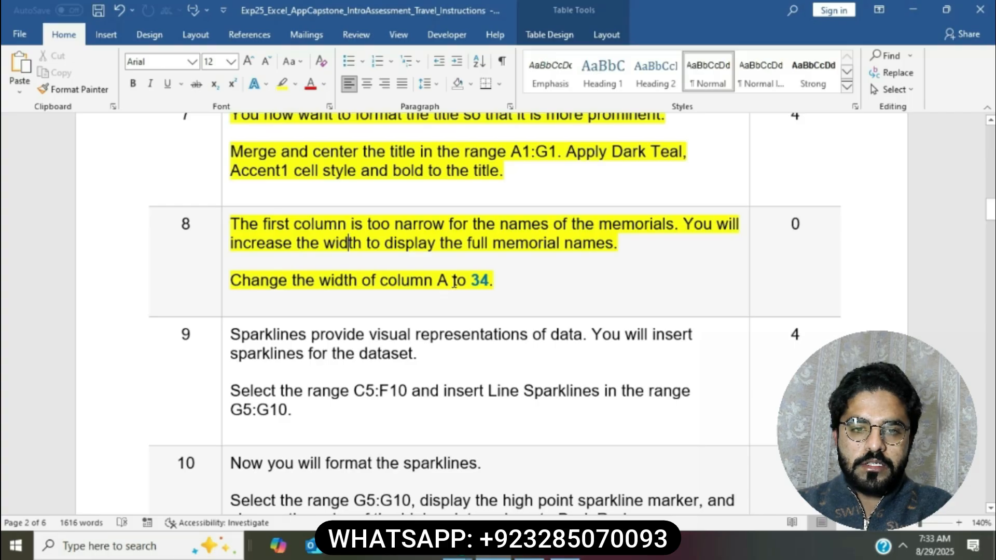
left_click_drag(234, 283, 489, 277)
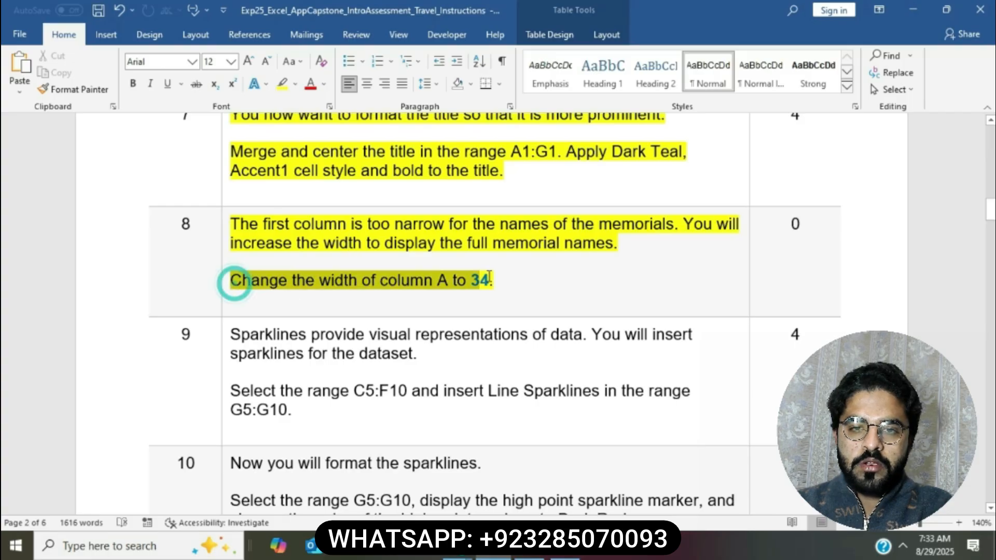
key("alt+Tab")
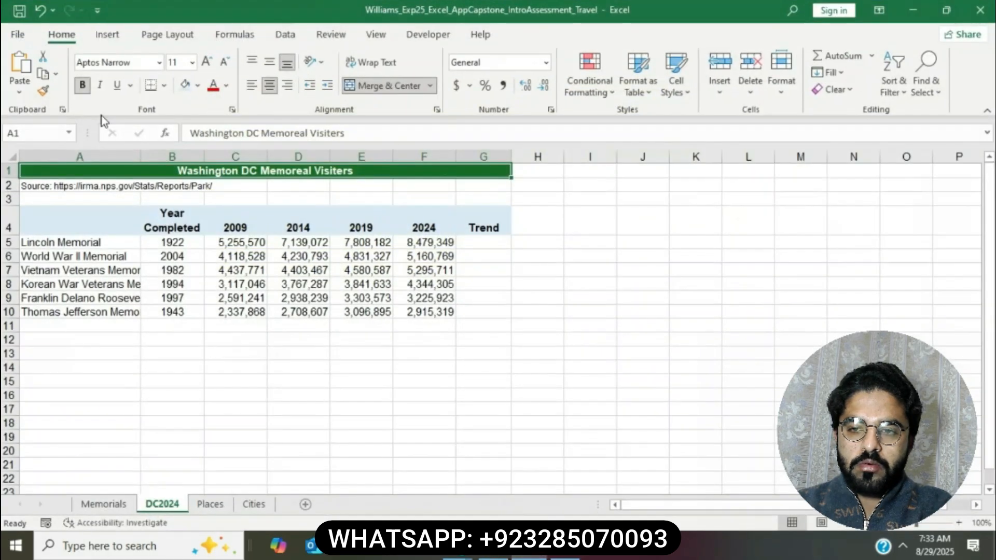
Step: Set column A's width to 34 so the full memorial names show
left_click(67, 157)
right_click(68, 160)
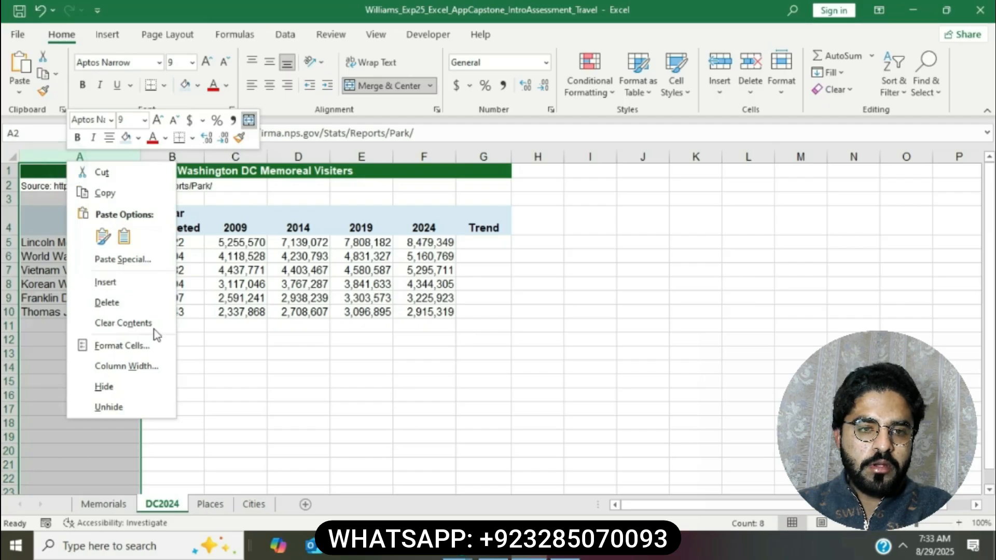
left_click(156, 362)
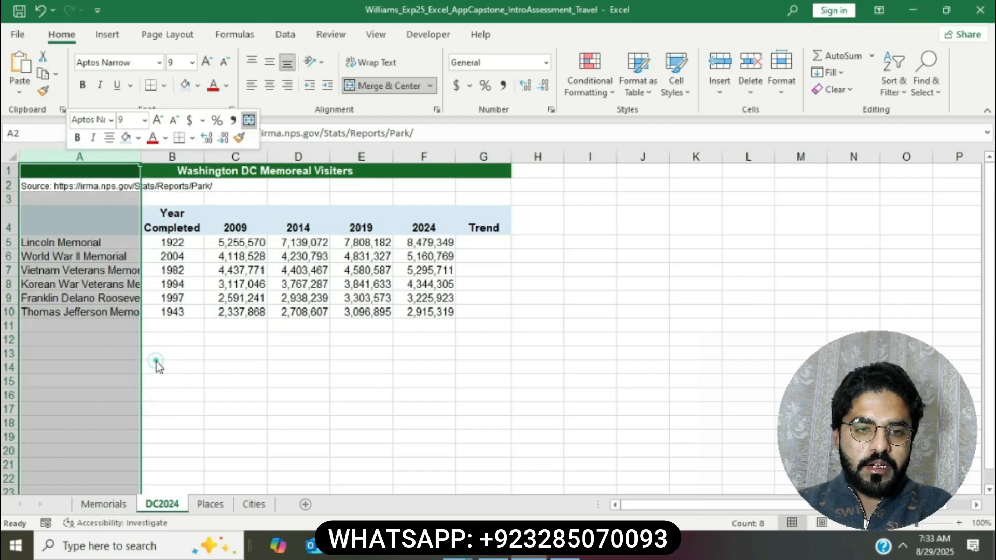
type("34")
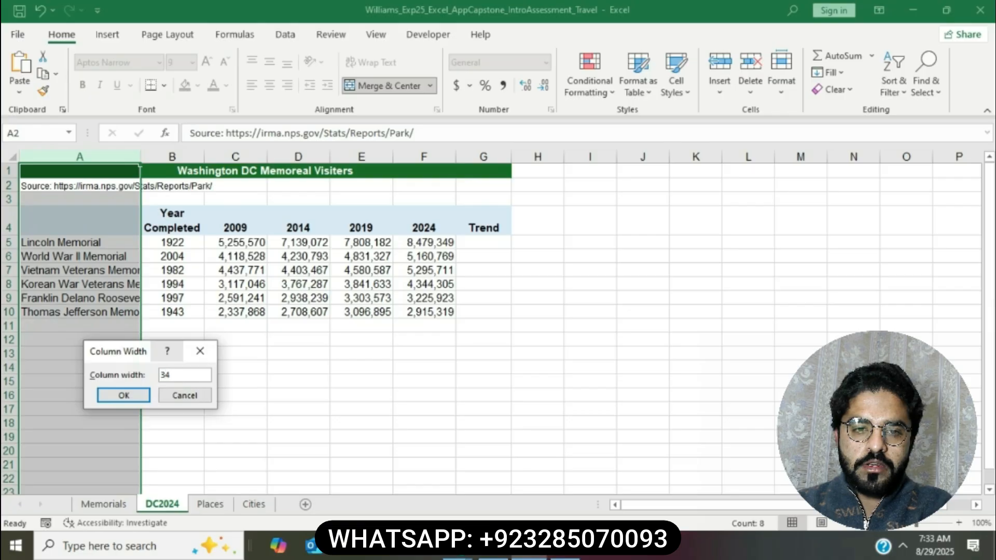
left_click(136, 396)
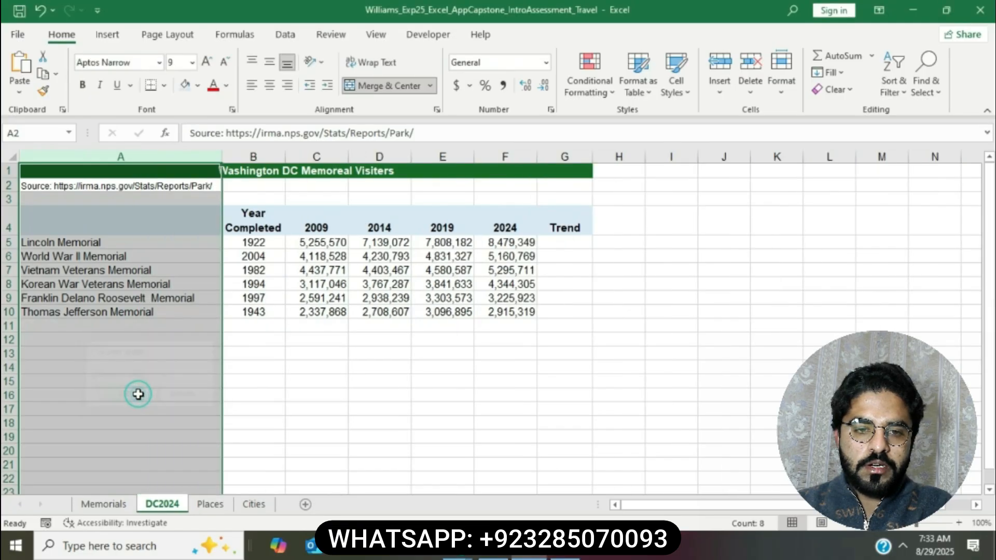
left_click(406, 406)
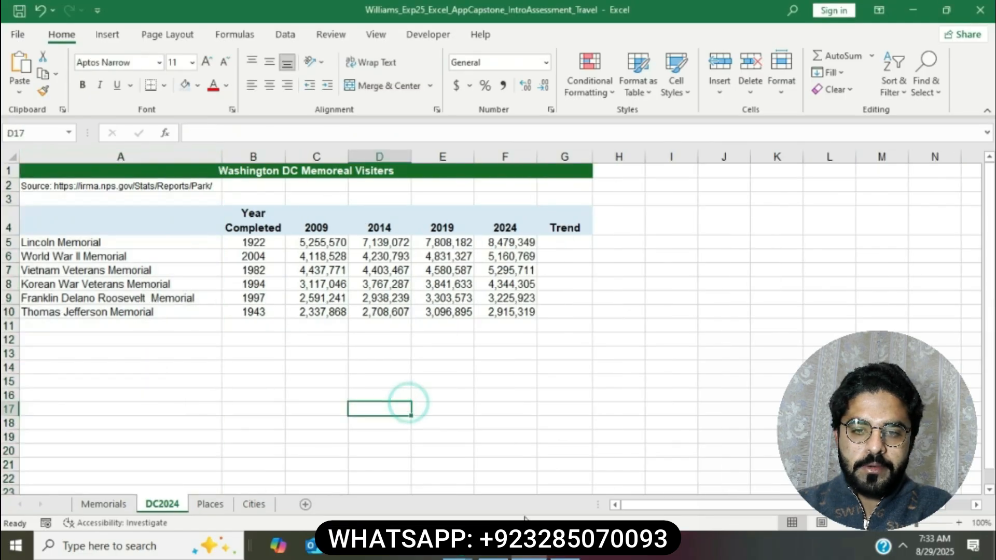
key("alt+Tab")
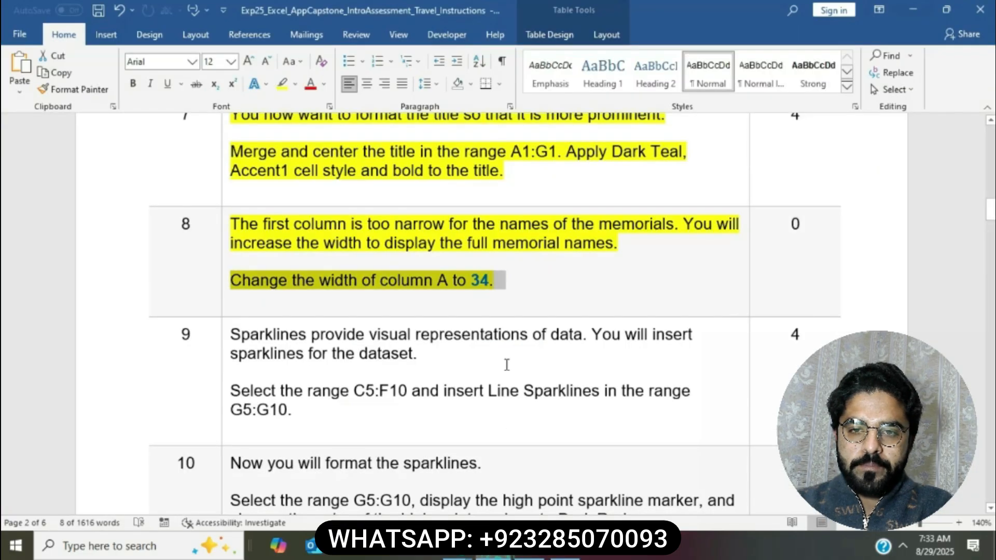
Step: Highlight the whole step 9 sparkline instruction cell in yellow
left_click(509, 310)
scroll(509, 310, "down", 3)
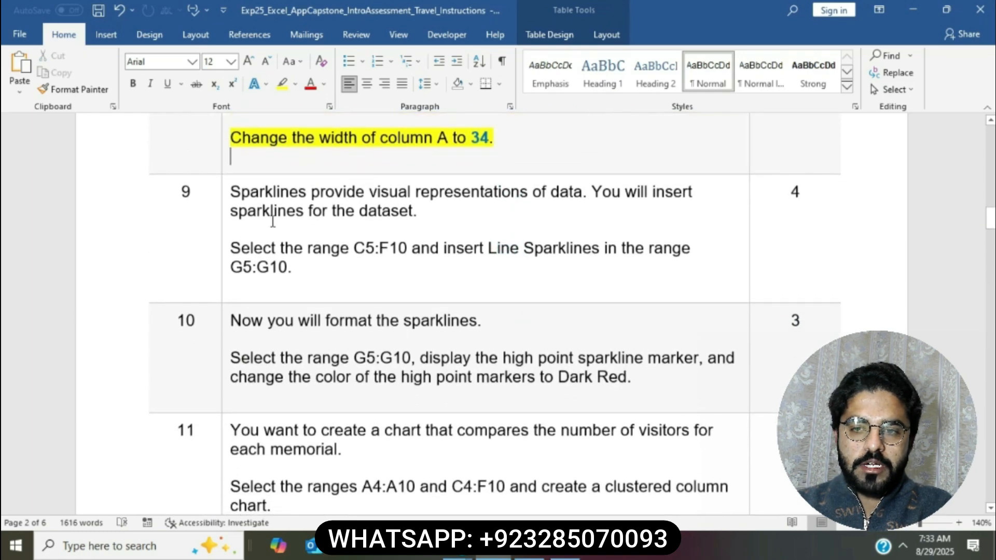
left_click(224, 193)
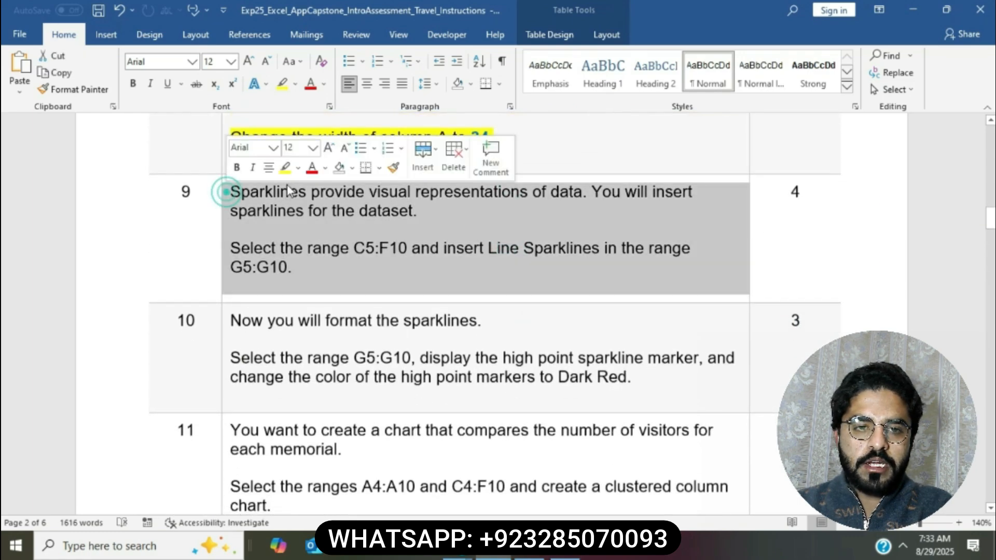
left_click(286, 175)
left_click(384, 249)
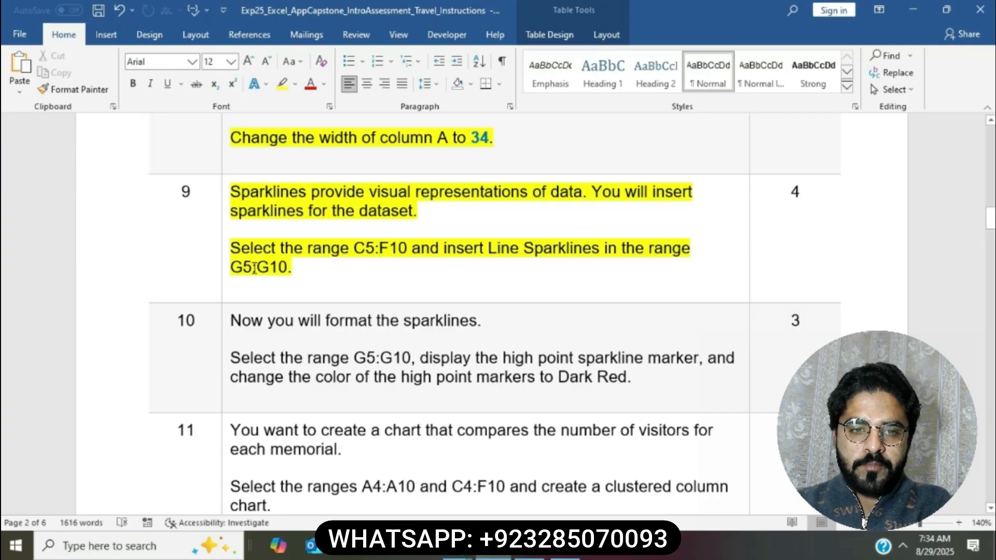
Step: Select the range reference C5:F10 in step 9 and return to Excel
left_click(355, 252)
left_click_drag(404, 244, 405, 246)
key("ctrl+c")
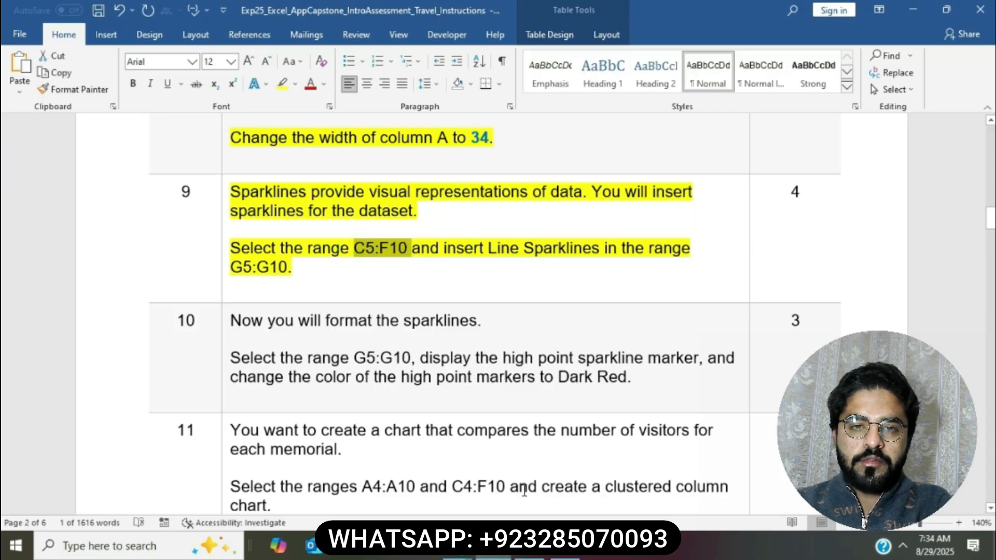
key("alt+Tab")
Step: Select the data range C5:F10 by pasting it into the Name Box
left_click(53, 134)
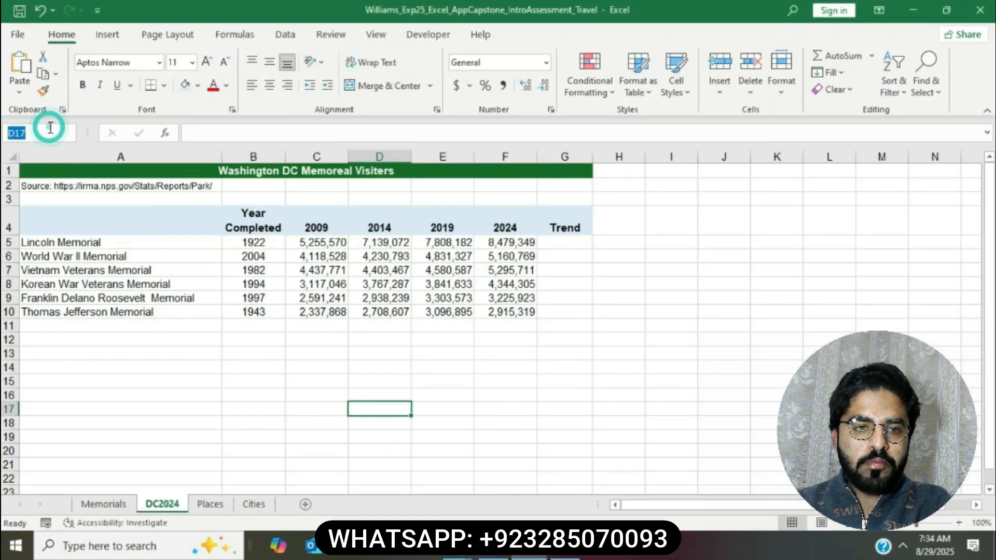
key("ctrl+v")
key("Return")
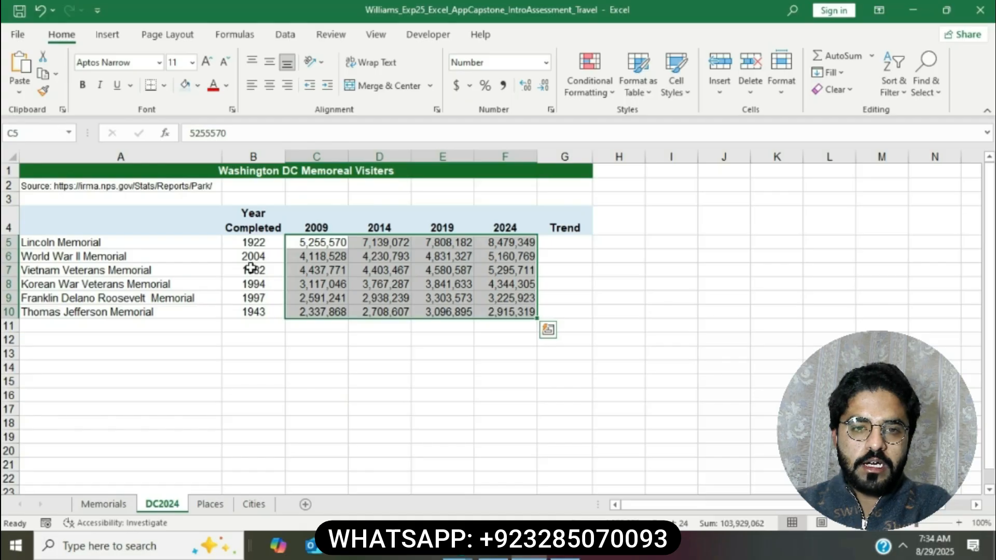
left_click(492, 547)
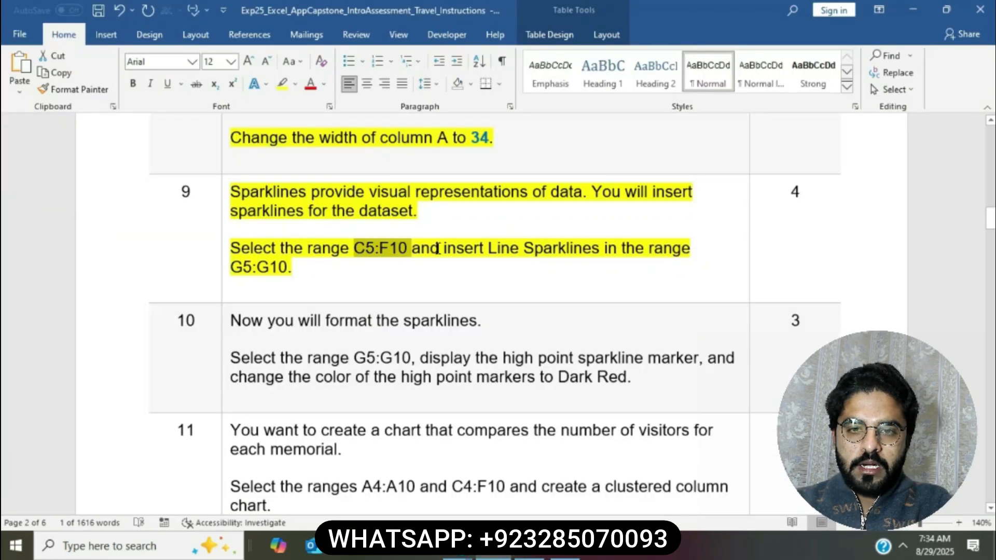
left_click_drag(427, 248, 599, 247)
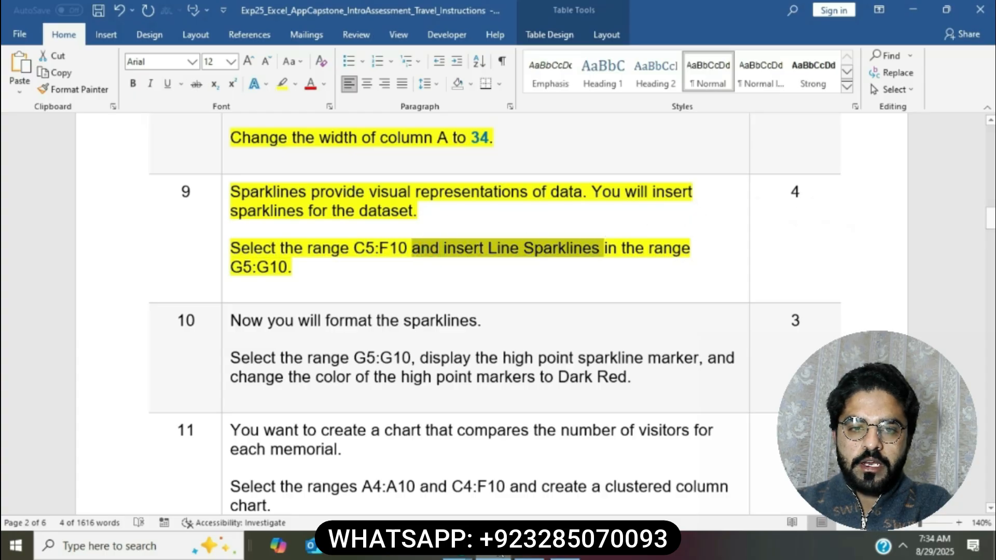
Step: Insert line sparklines from C5:F10 with location range G5:G10
left_click(529, 547)
left_click(107, 34)
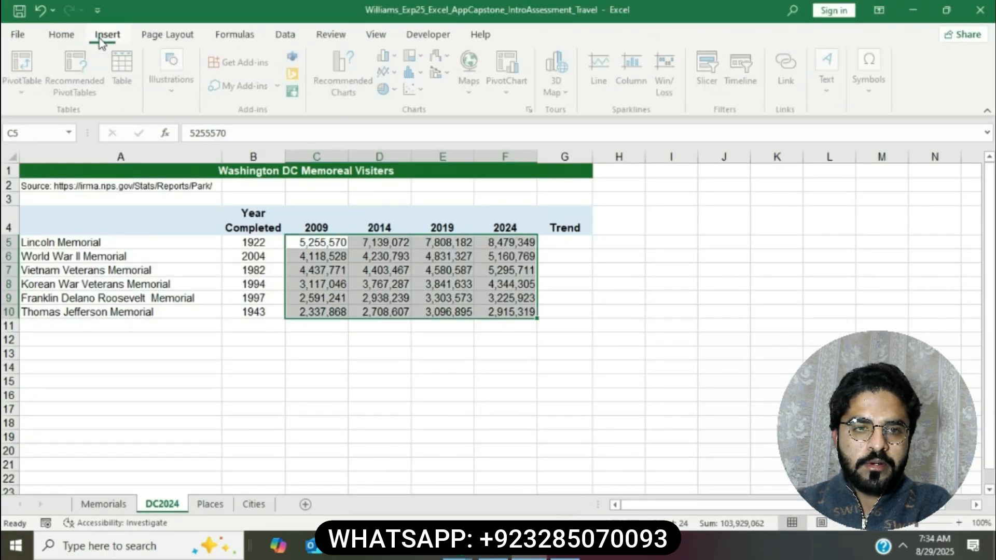
left_click(612, 65)
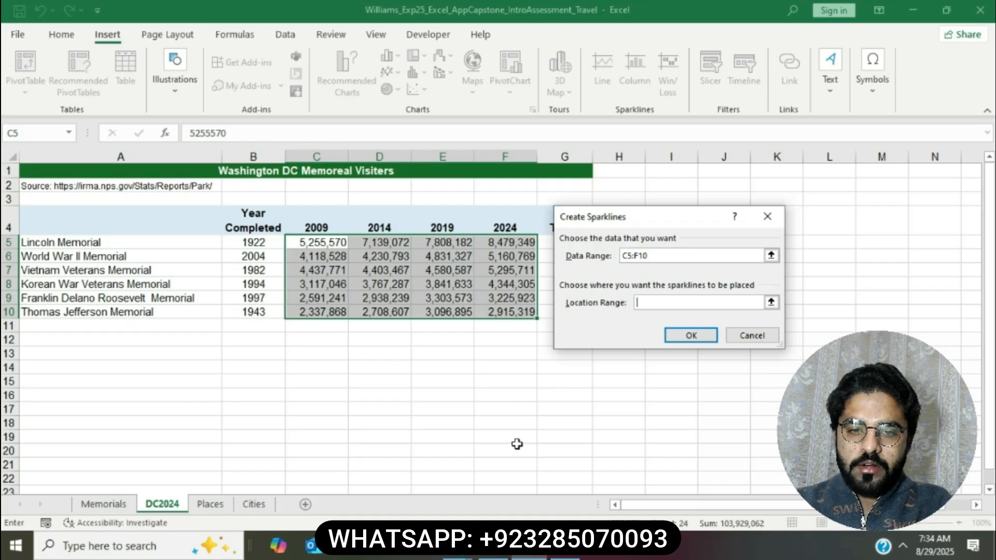
left_click(493, 547)
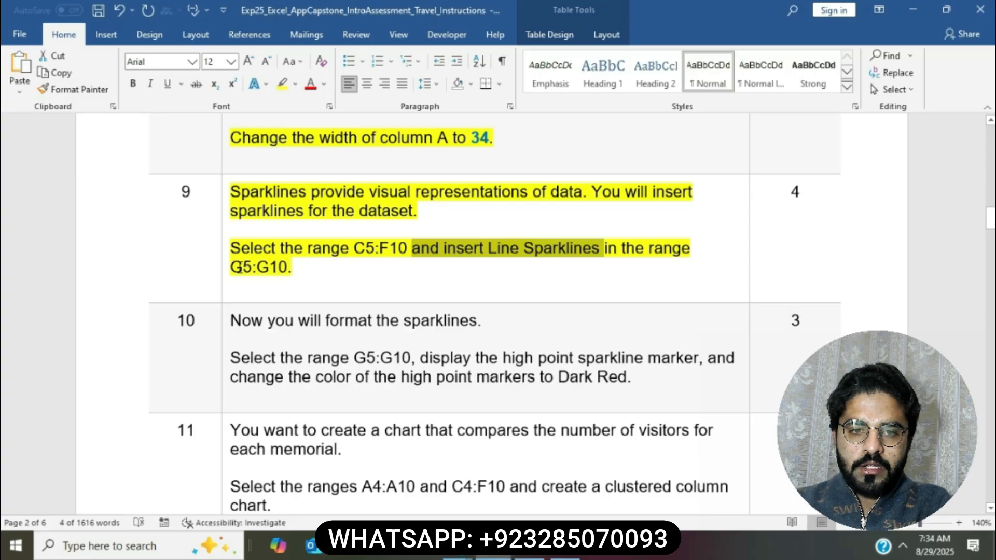
left_click_drag(235, 267, 288, 267)
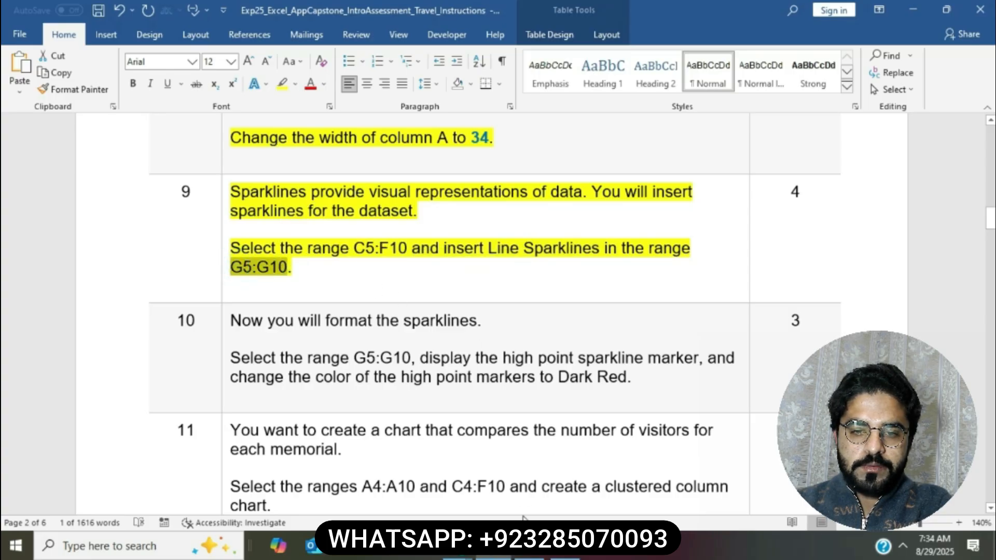
left_click(529, 548)
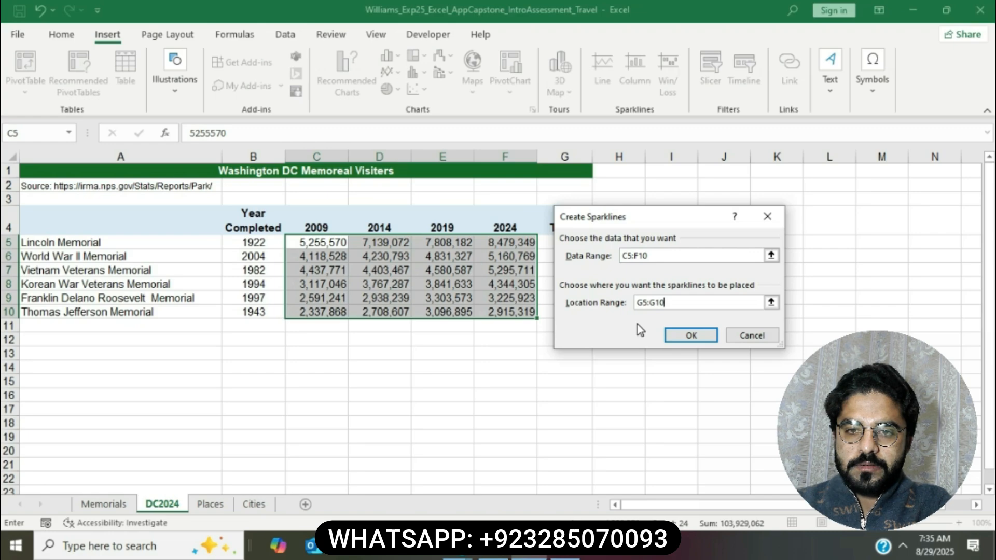
left_click(690, 334)
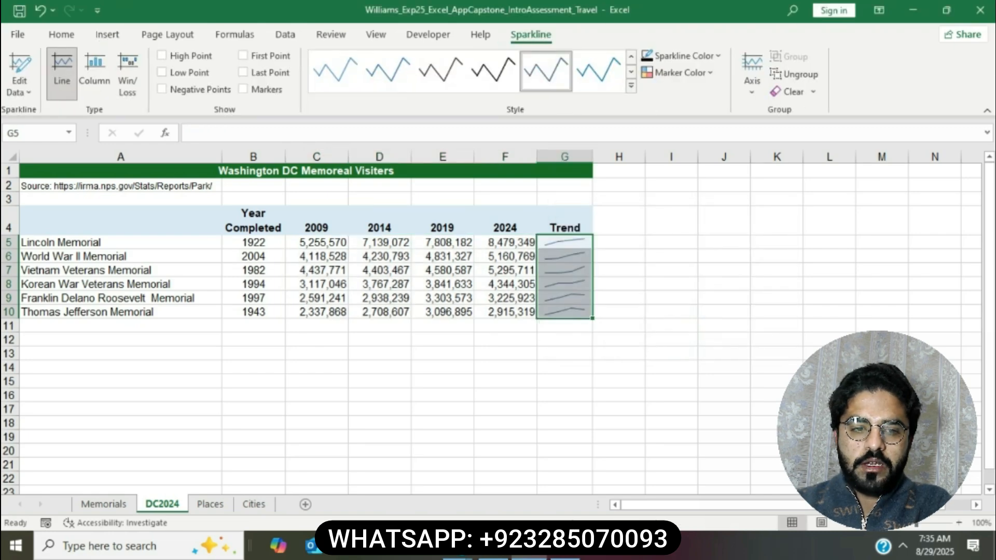
left_click(496, 555)
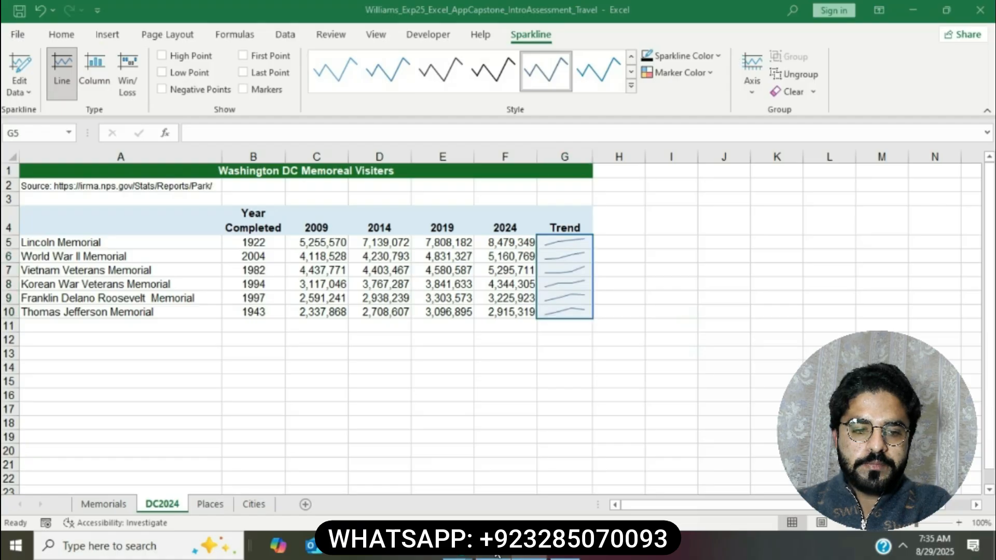
Step: Highlight step 10's sparkline instructions in yellow in the Word document
left_click(404, 285)
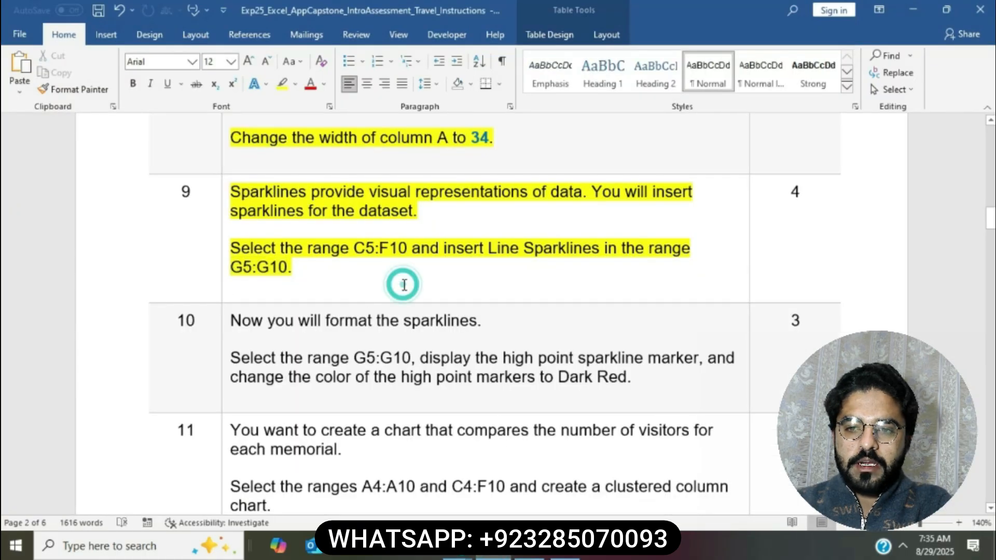
scroll(404, 285, "down", 2)
scroll(404, 284, "down", 1)
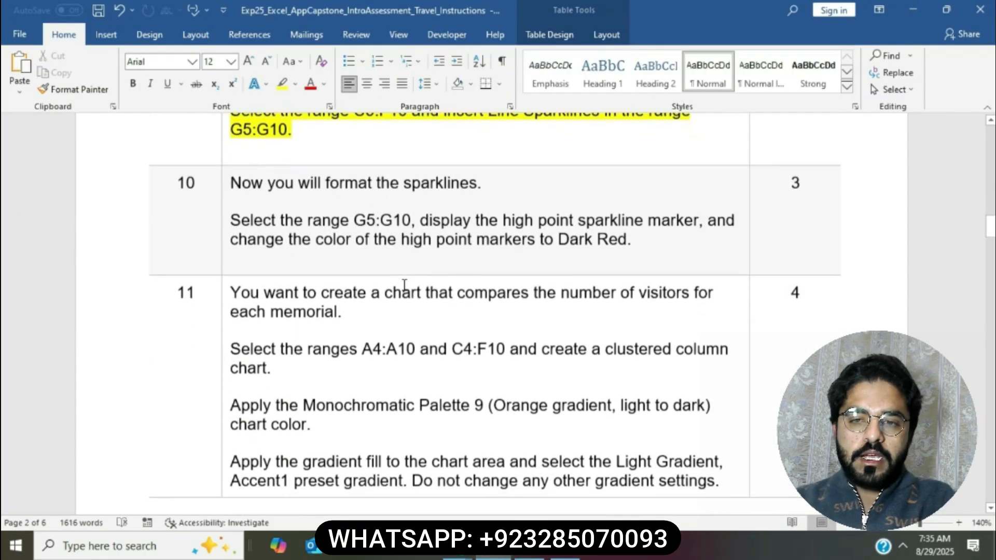
left_click(223, 168)
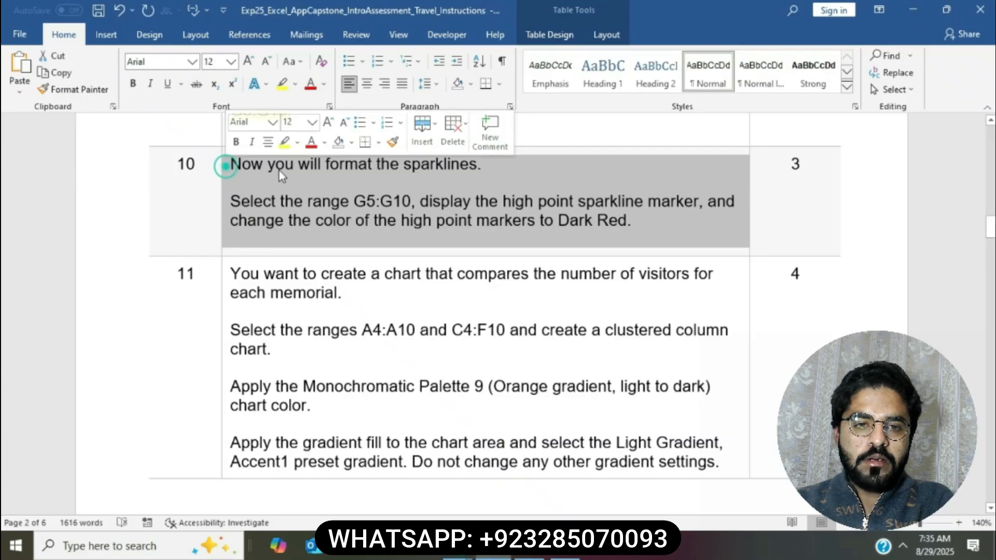
left_click(284, 141)
left_click(312, 200)
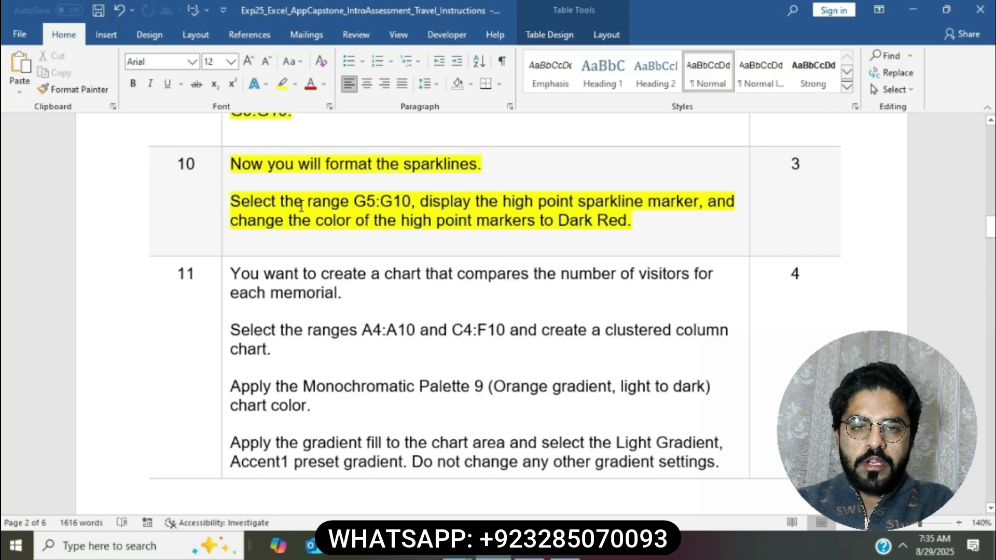
Step: Select the G5:G10 range reference in step 10 and return to the workbook
left_click_drag(355, 201, 402, 202)
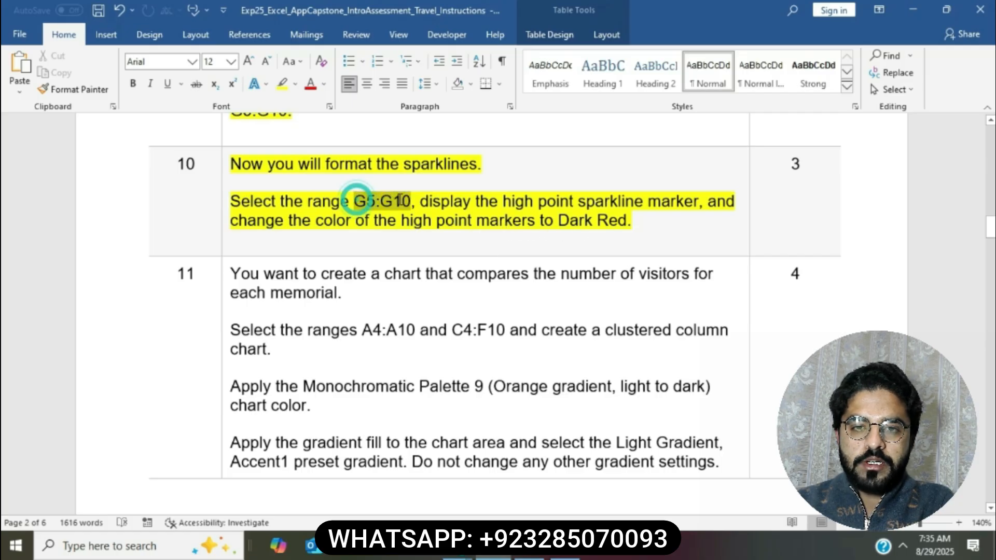
key("alt+Tab")
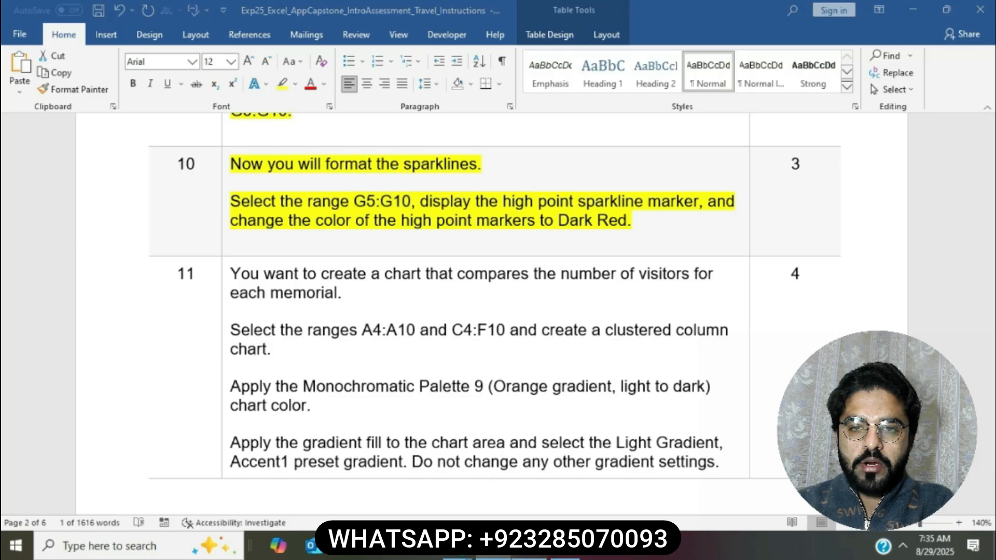
left_click(58, 133)
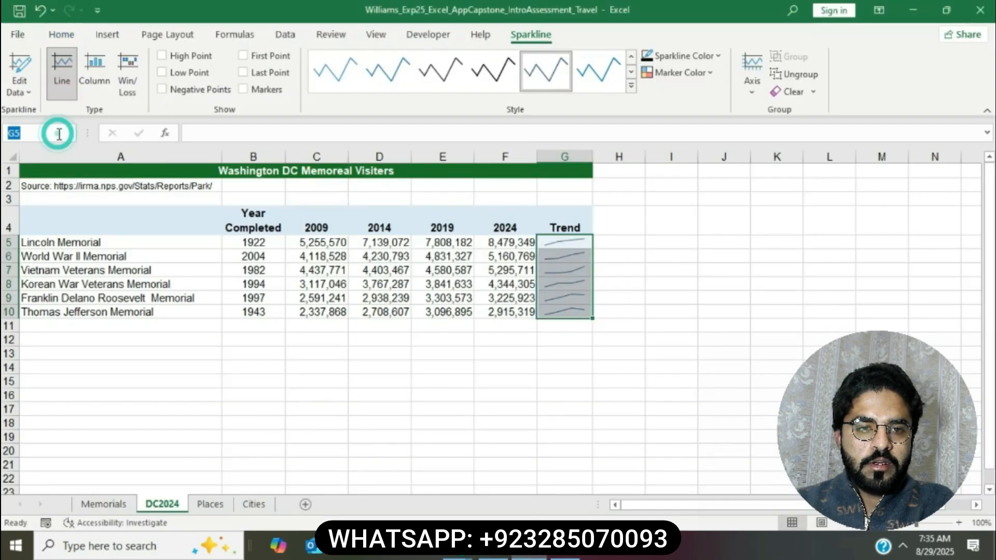
Step: Turn on High Point markers for the G5:G10 sparklines
left_click(59, 135)
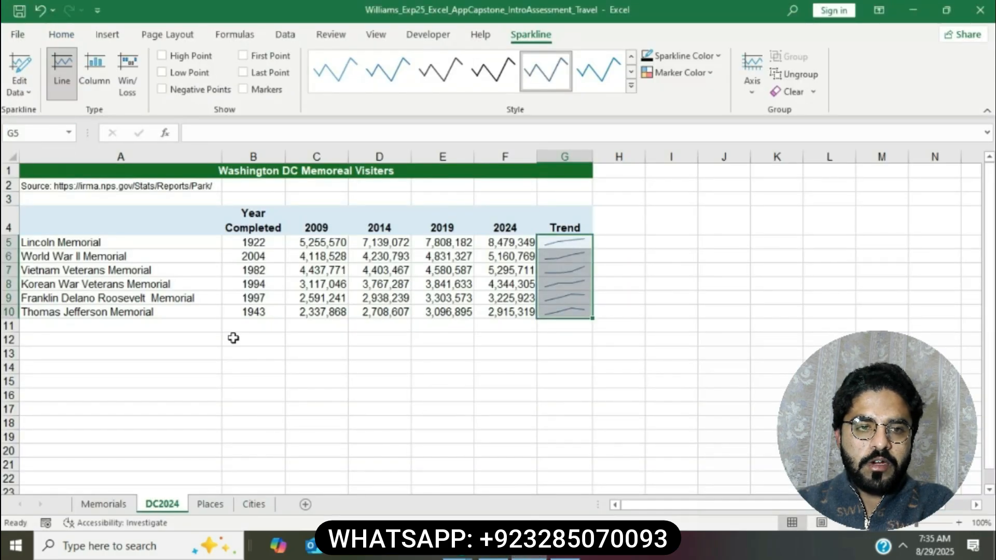
left_click(494, 553)
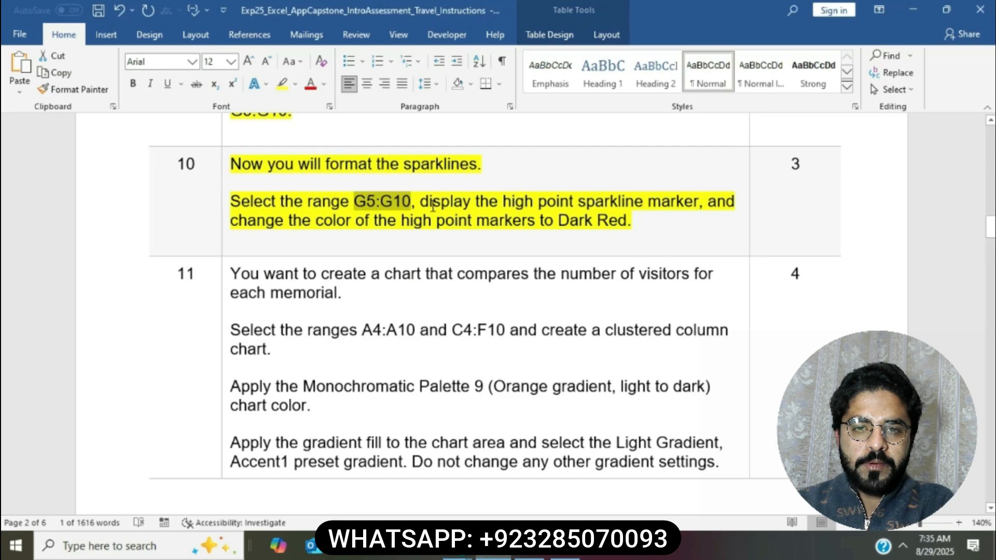
left_click_drag(421, 201, 699, 201)
left_click(529, 555)
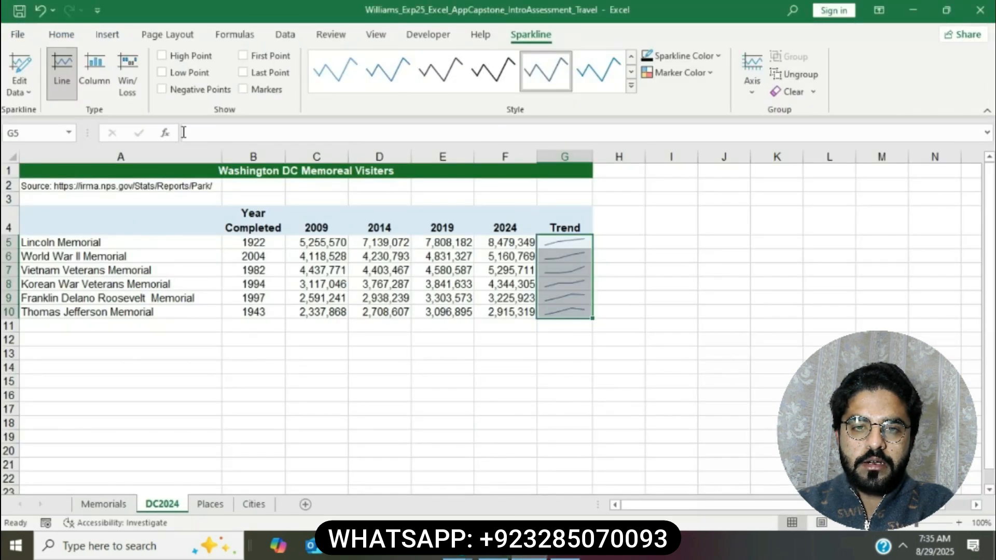
left_click(161, 55)
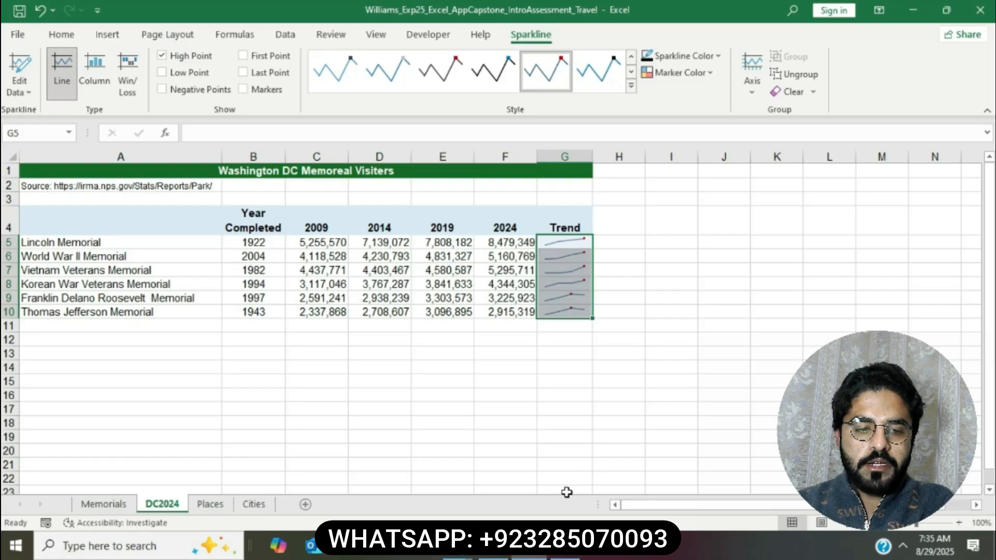
Step: Set the sparklines' high point marker colour to Dark Red
left_click(487, 556)
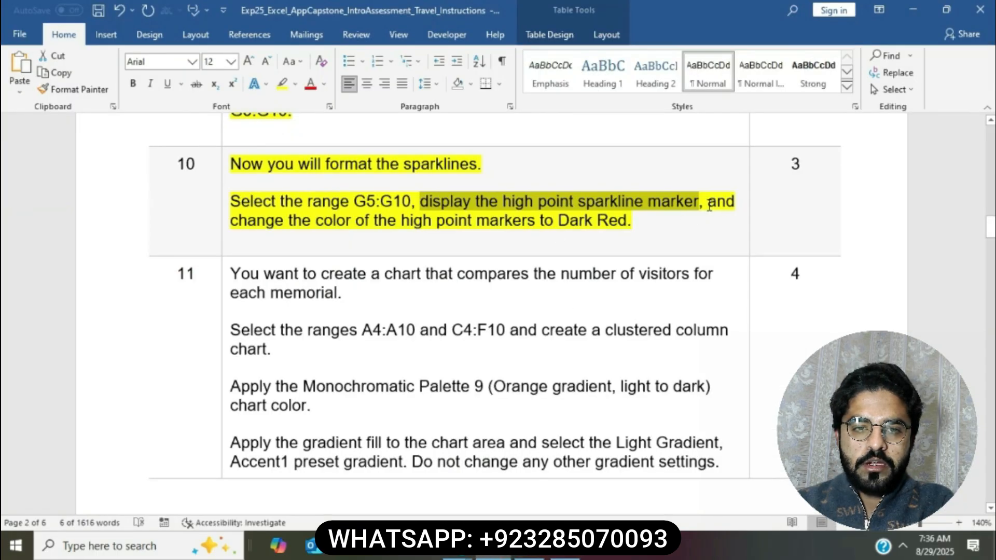
left_click_drag(709, 206, 681, 222)
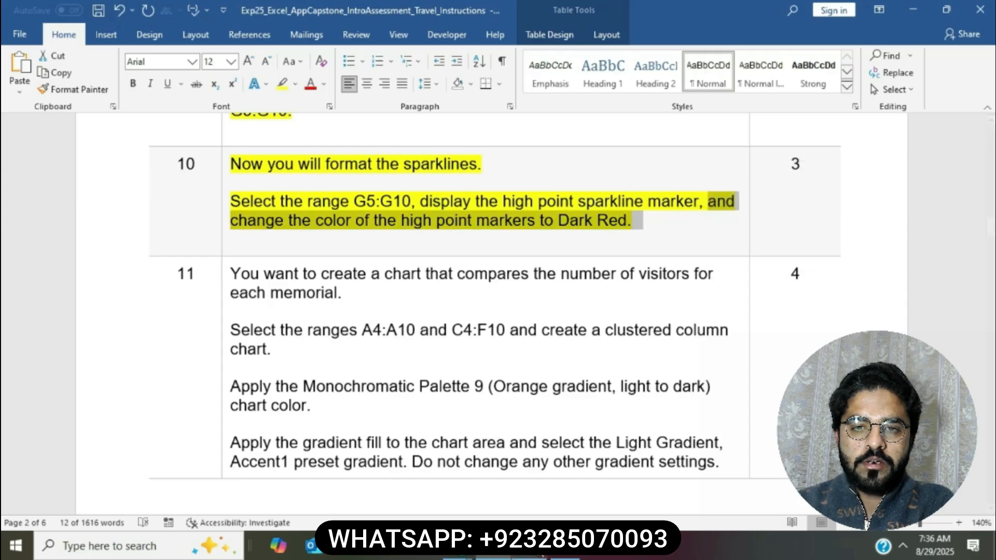
left_click(529, 556)
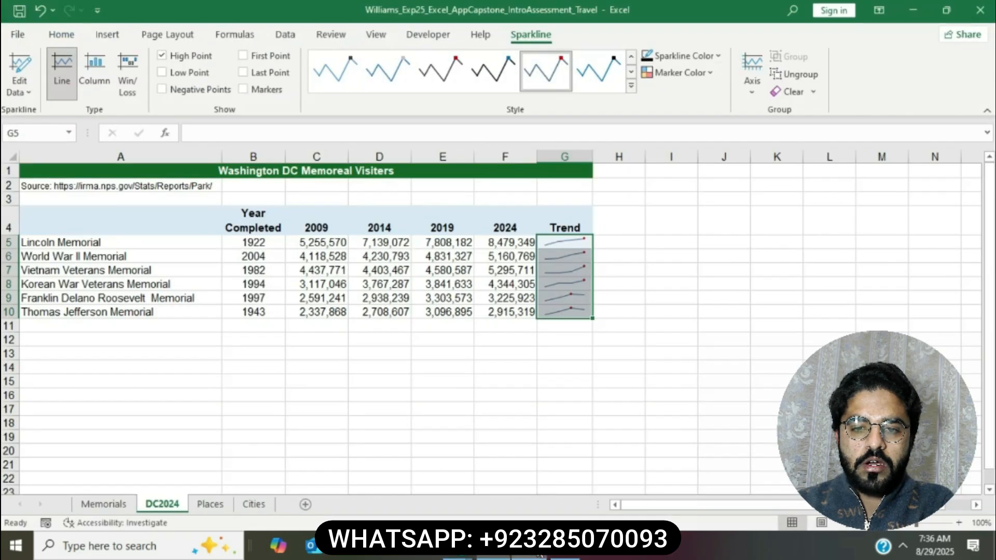
left_click(706, 75)
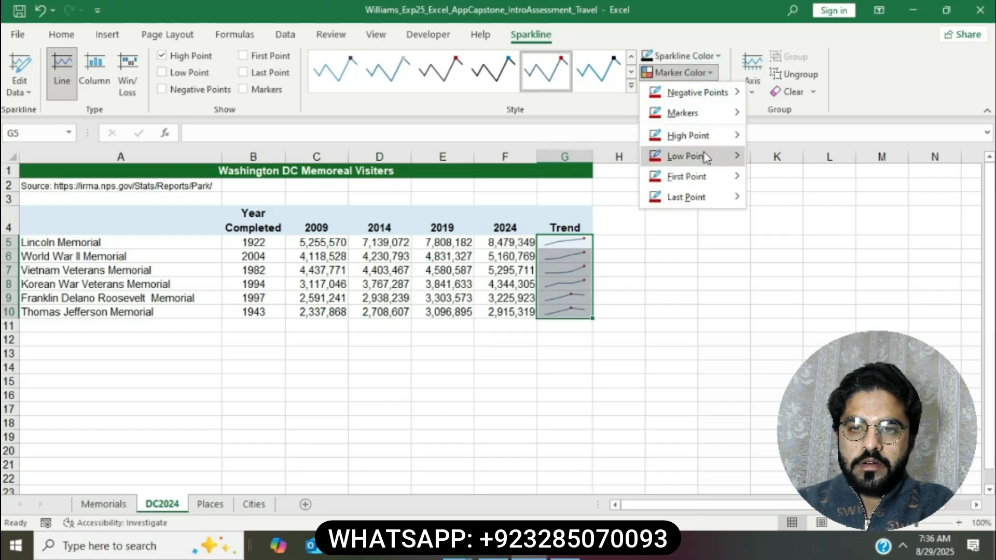
mouse_move(699, 138)
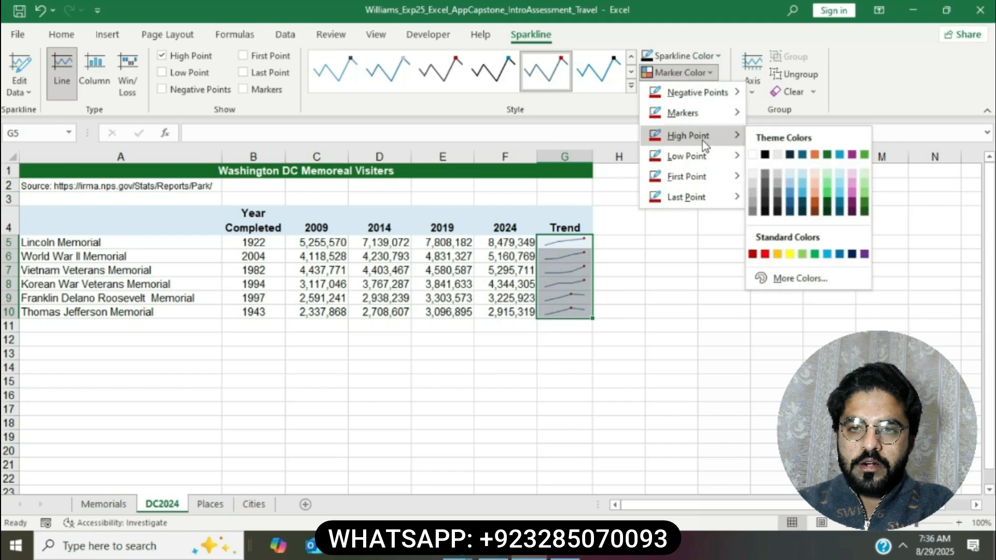
left_click(755, 254)
left_click(756, 255)
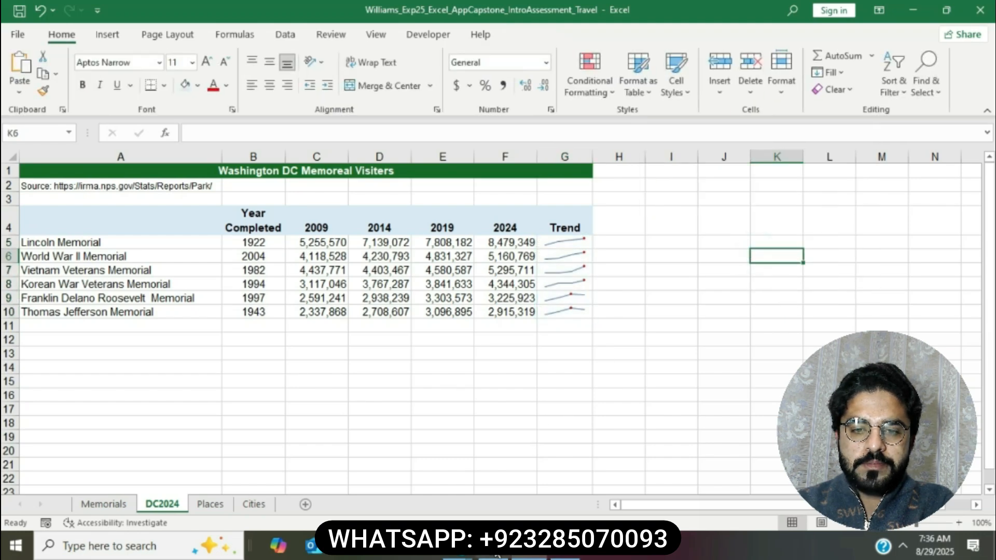
Step: Highlight step 11's chart instructions in yellow
left_click(496, 555)
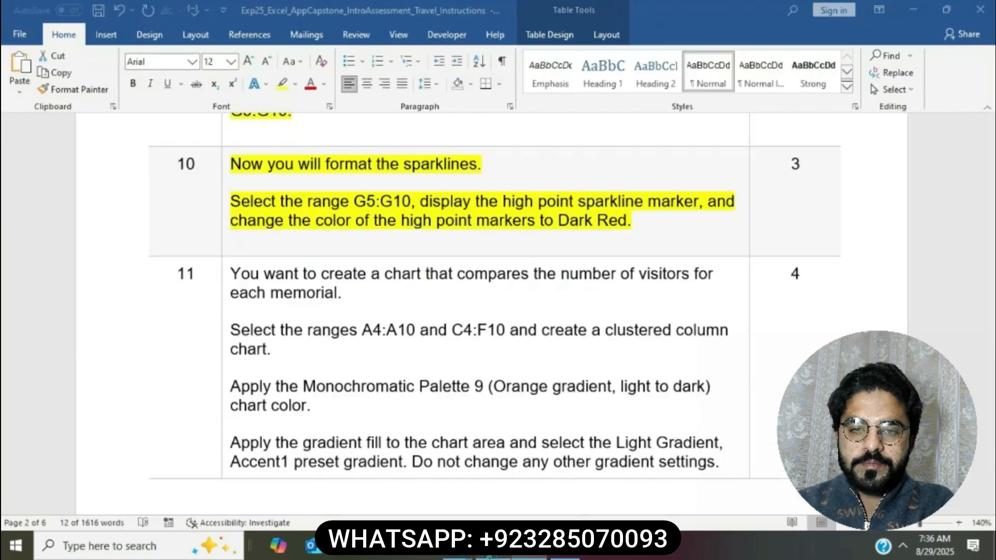
scroll(469, 261, "down", 2)
left_click(469, 260)
scroll(470, 259, "down", 1)
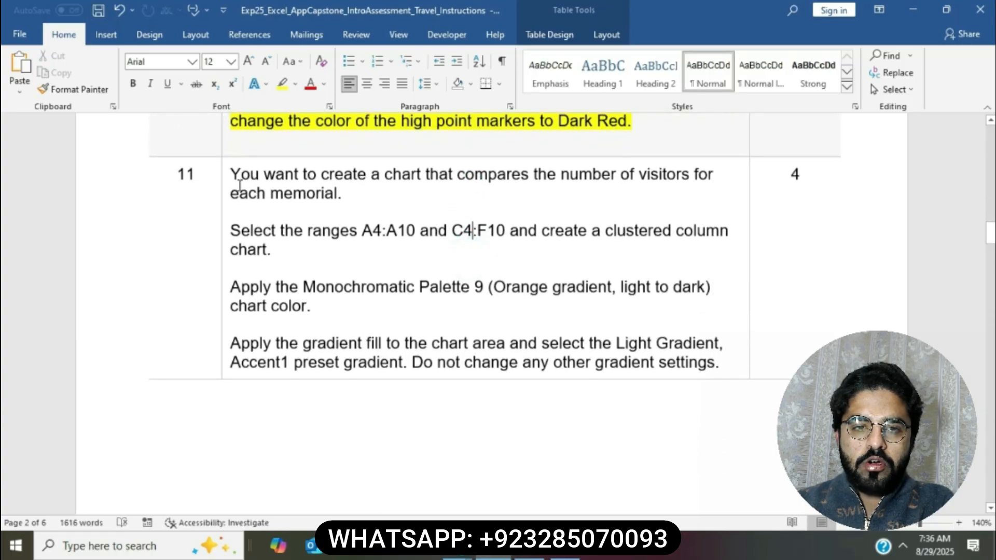
left_click(224, 173)
left_click(284, 153)
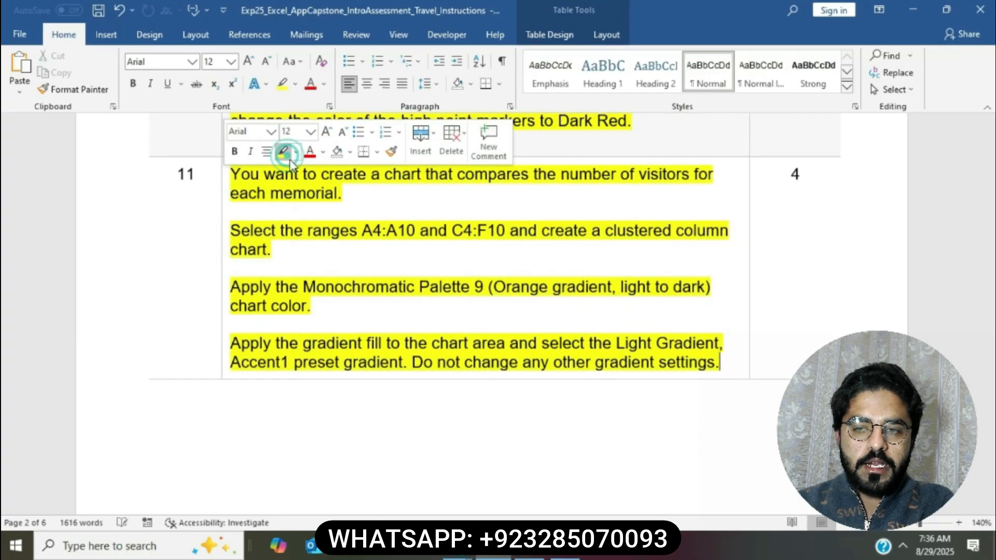
Step: Select the A4:A10 range reference in step 11 and switch to the workbook
left_click(348, 232)
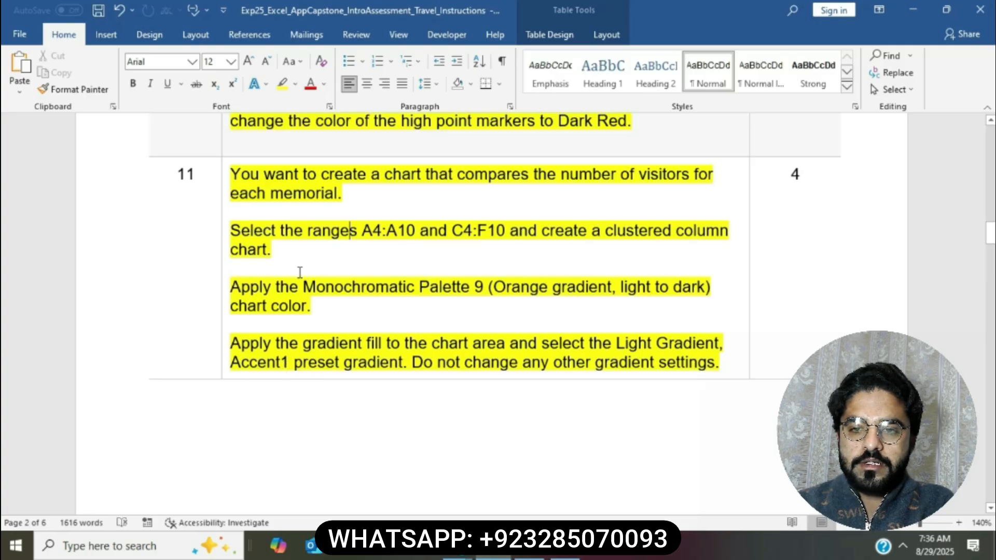
left_click_drag(361, 230, 410, 235)
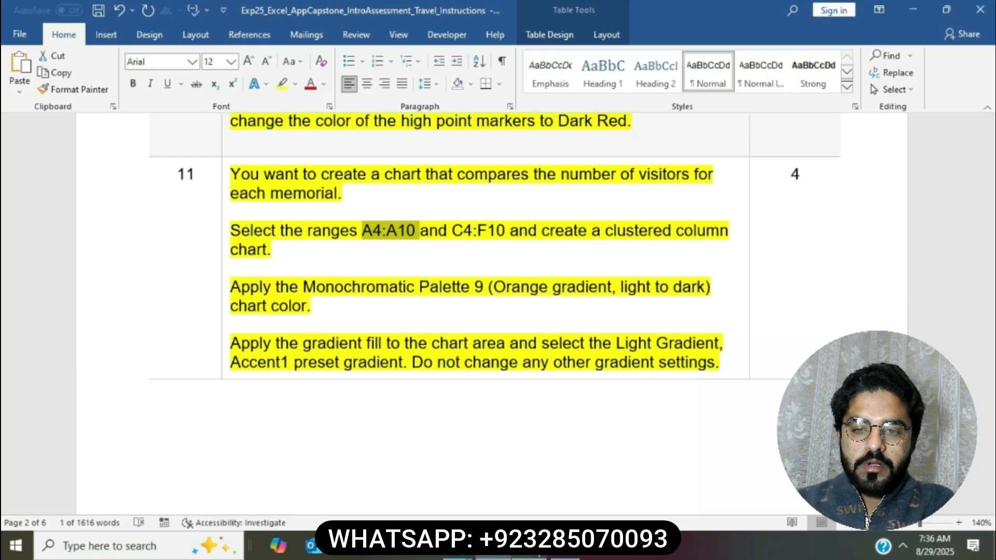
left_click(538, 554)
Step: Select the memorial names A4:A10 through the Name Box
left_click(45, 131)
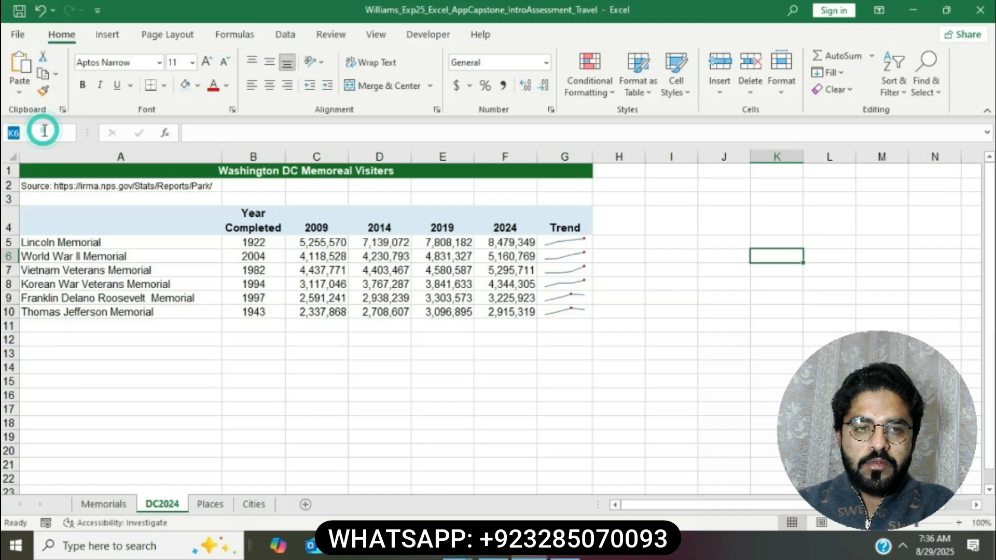
type("A4:A10")
key("Return")
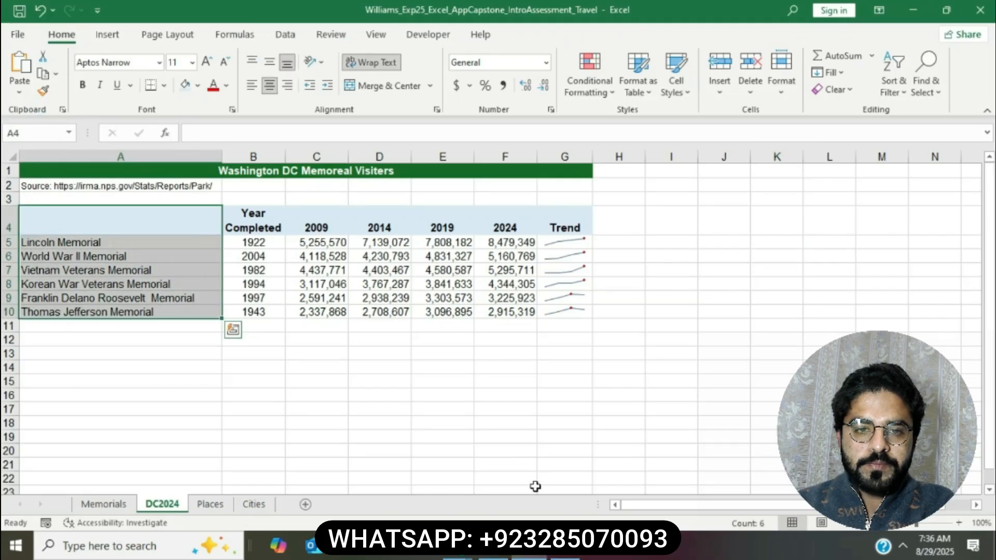
Step: Add the visitor counts C4:F10 to the existing A4:A10 selection
left_click(493, 553)
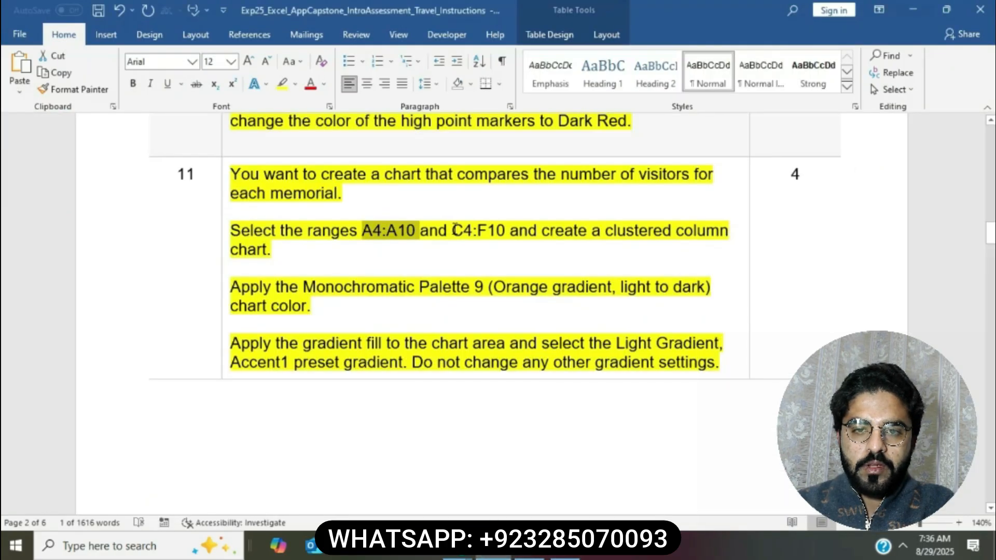
left_click_drag(453, 229, 507, 231)
key("ctrl+c")
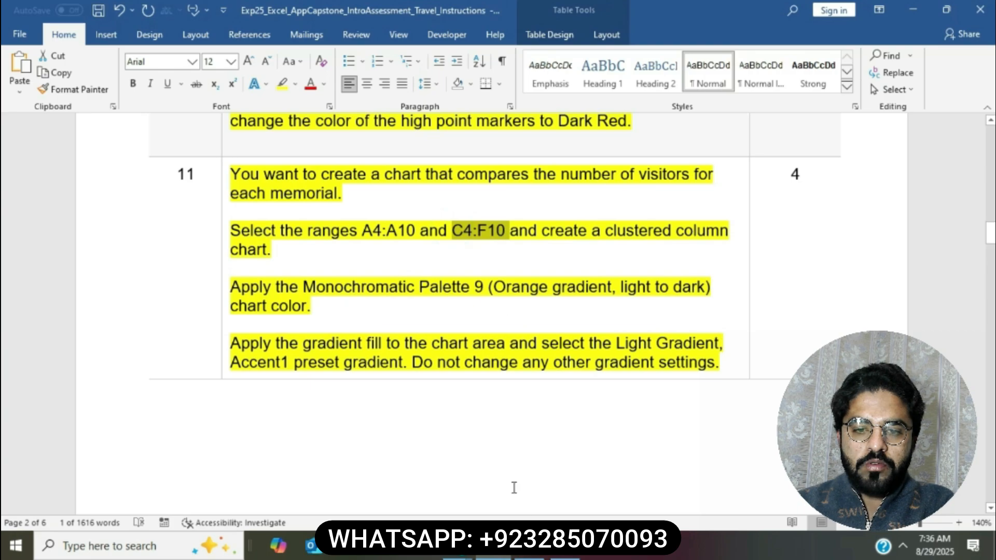
left_click(528, 552)
left_click(48, 137)
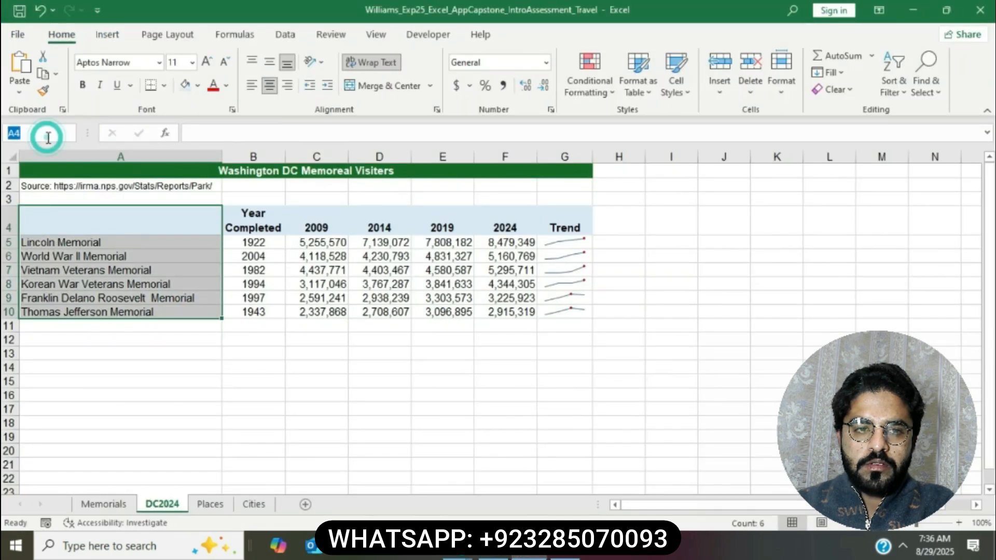
key("ctrl+v")
key("ctrl+Return")
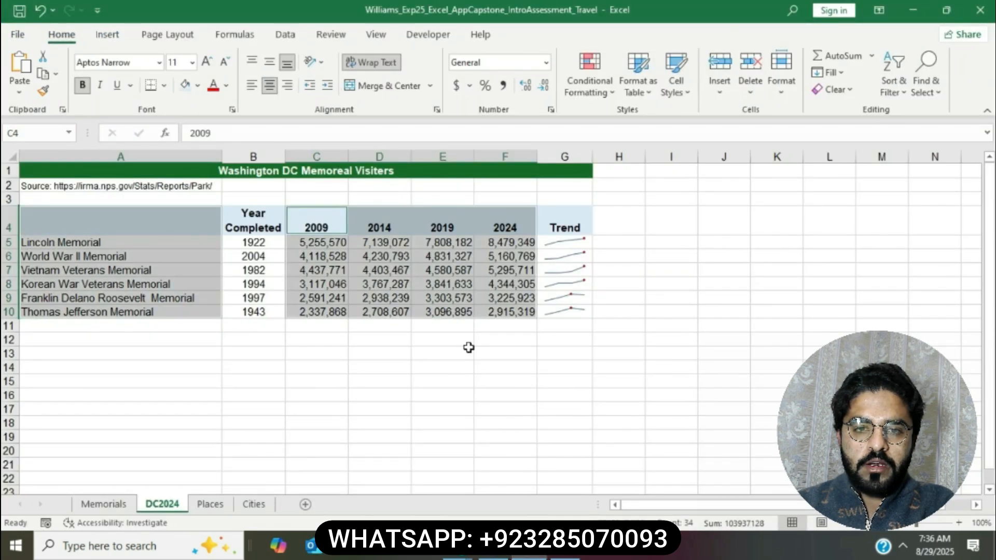
left_click(493, 547)
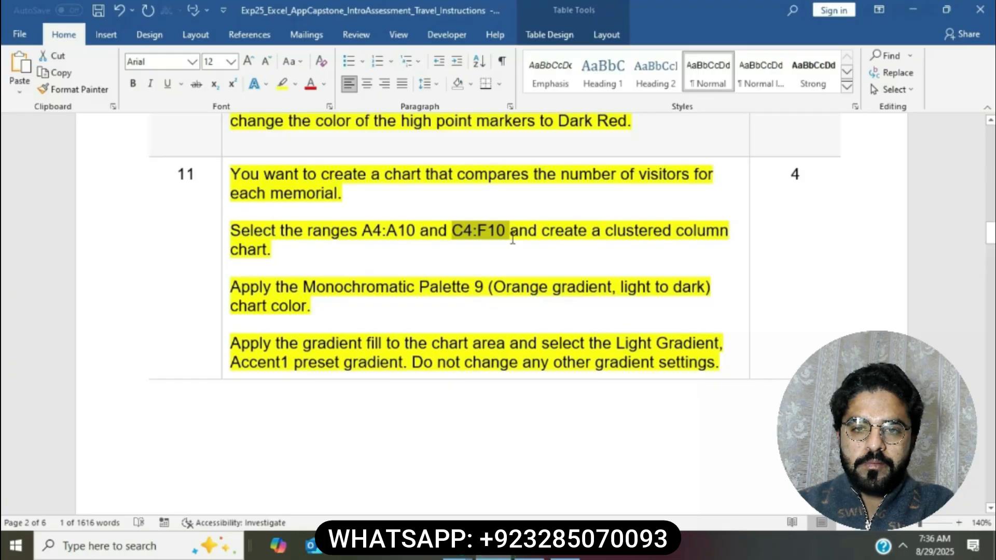
left_click(493, 547)
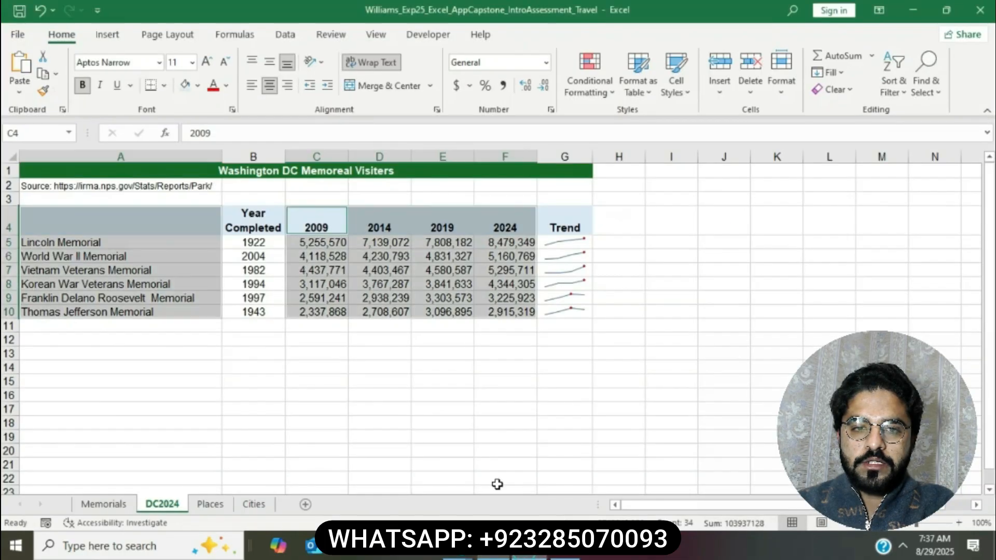
left_click(109, 35)
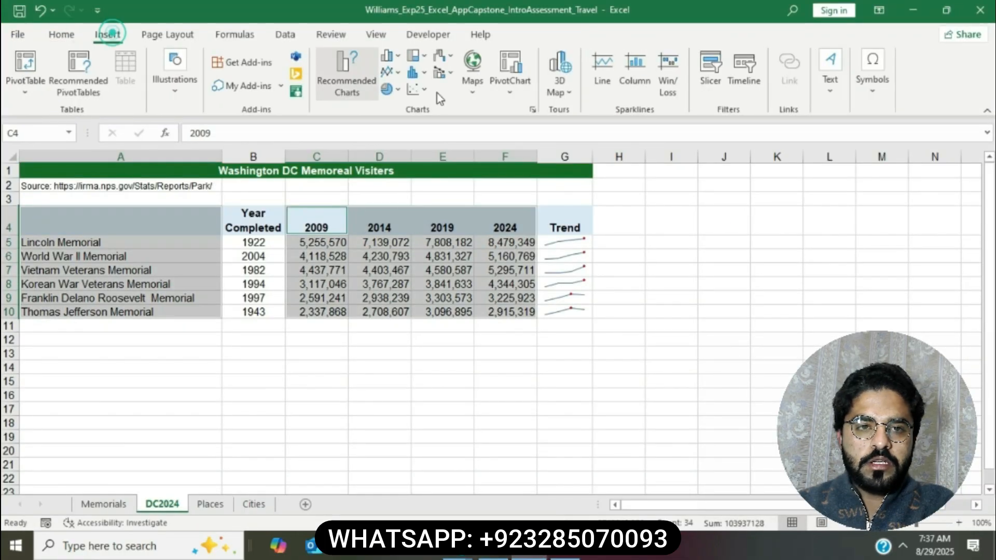
Step: Insert a Clustered Column chart from the All Charts list
left_click(537, 114)
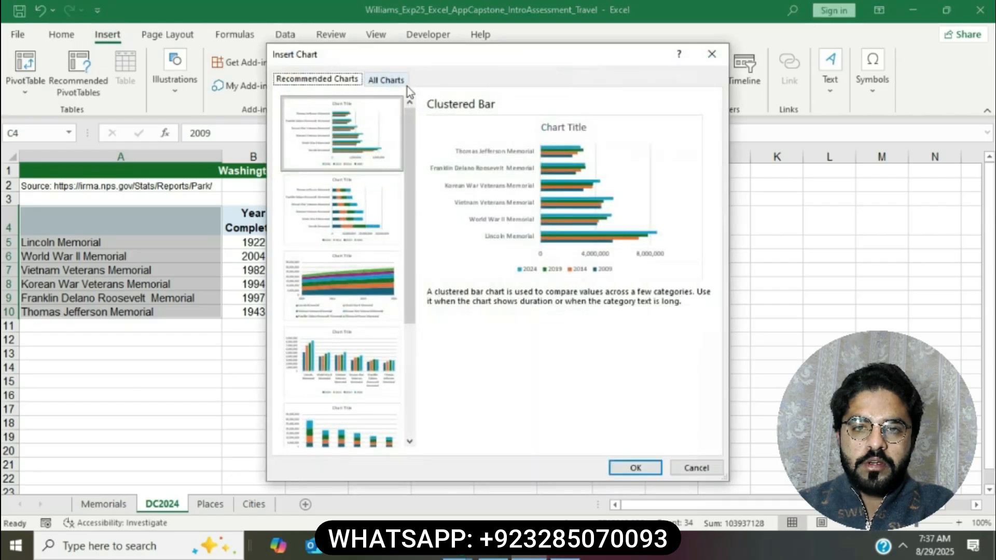
left_click(400, 83)
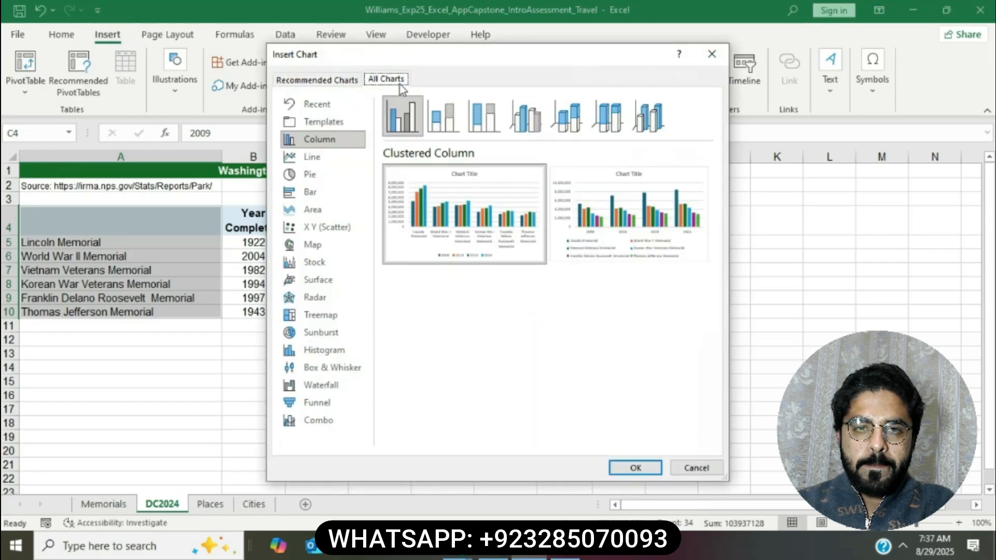
key("Tab")
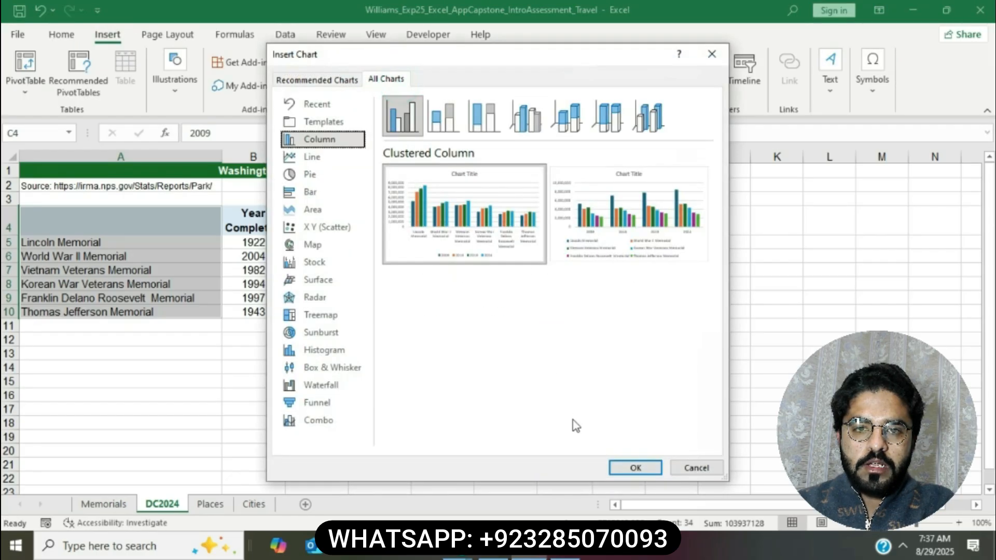
left_click(634, 467)
Step: Mark the Monochromatic Palette 9 instruction and return to the chart
left_click(493, 548)
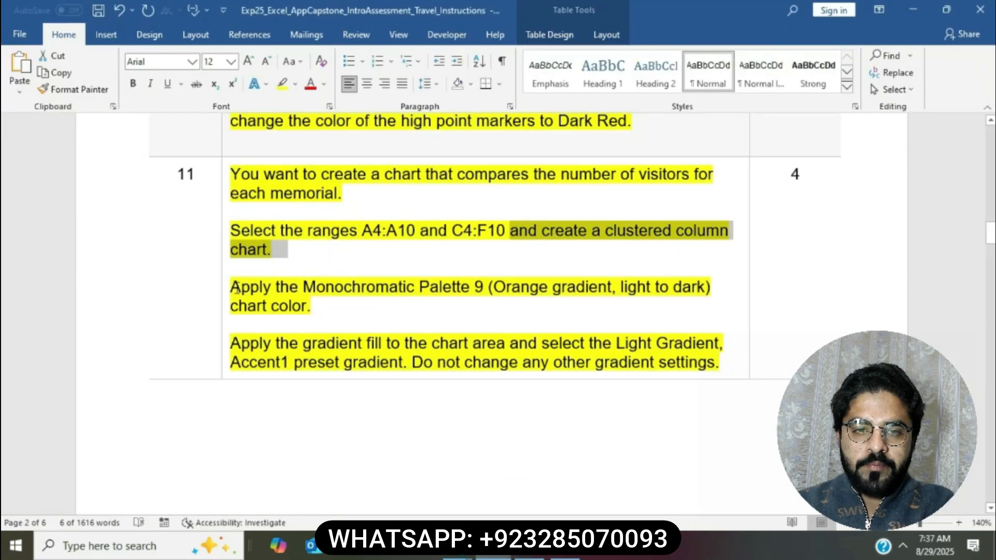
left_click_drag(236, 288, 486, 302)
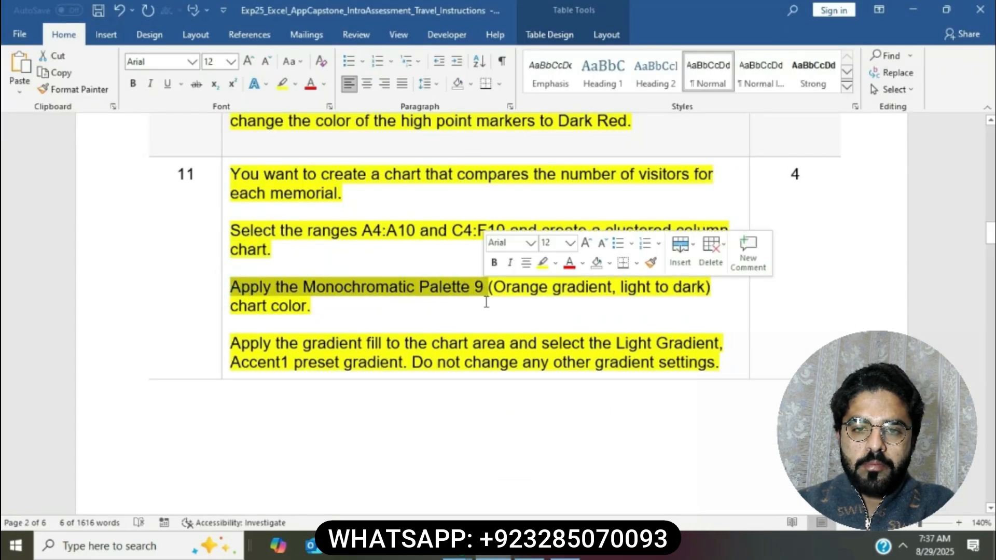
key("alt+Tab")
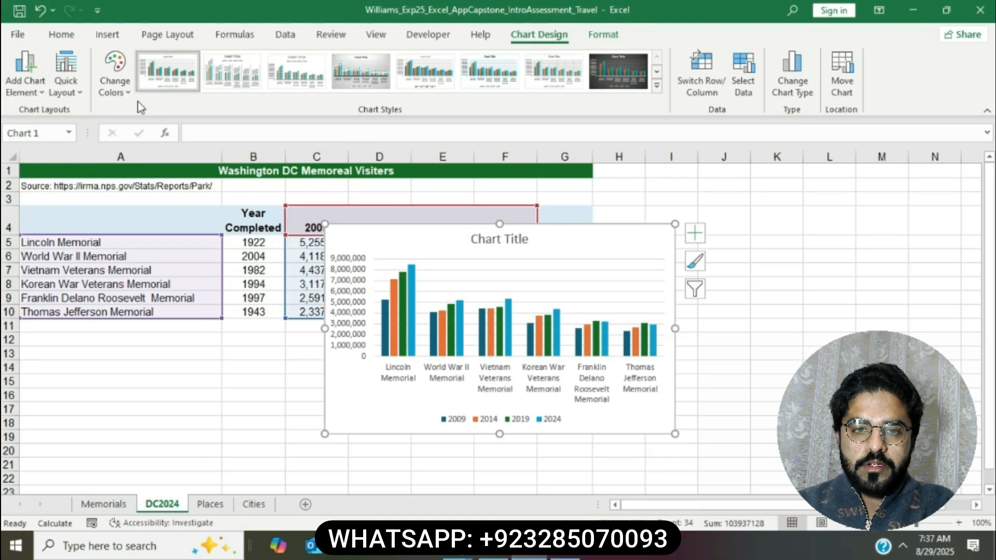
Step: Apply the orange light-to-dark Monochromatic Palette 9 to the chart's columns
left_click(118, 93)
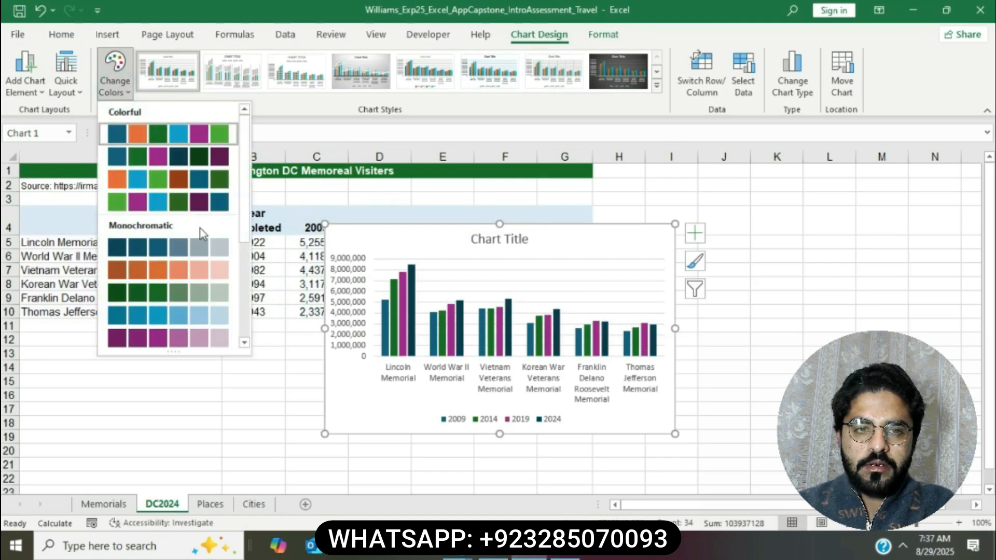
left_click(247, 342)
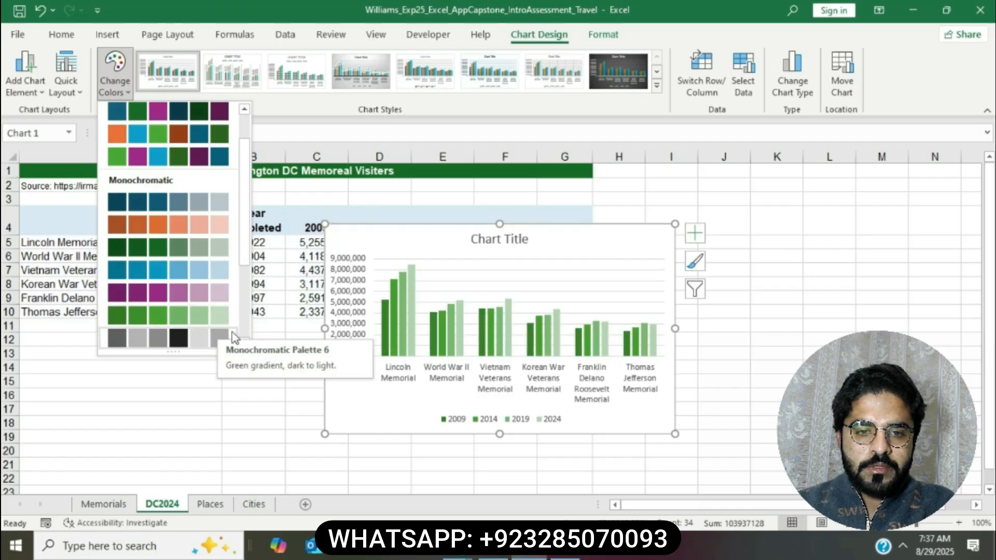
left_click(246, 342)
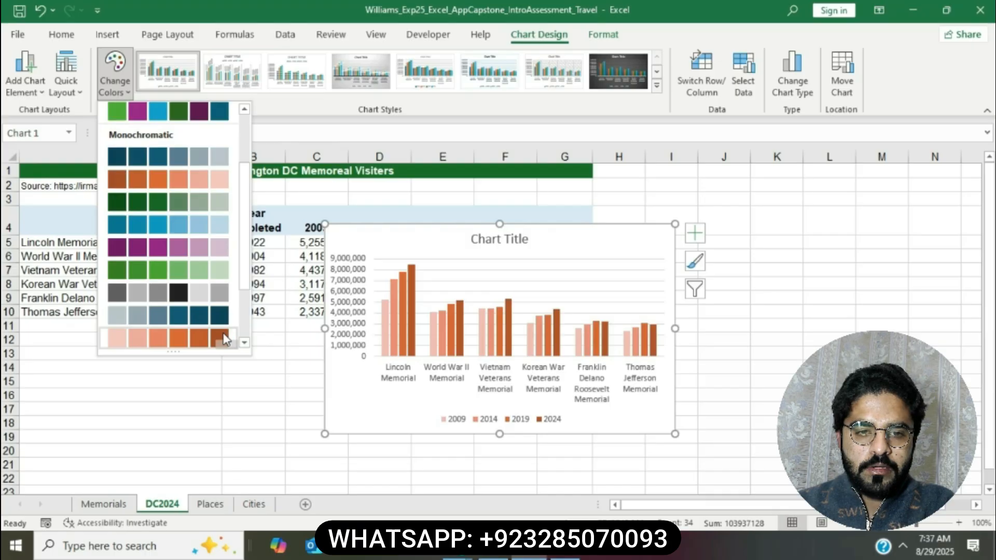
left_click(224, 340)
Step: Mark the Light Gradient, Accent1 chart-area fill sentence and return to Excel
left_click(502, 556)
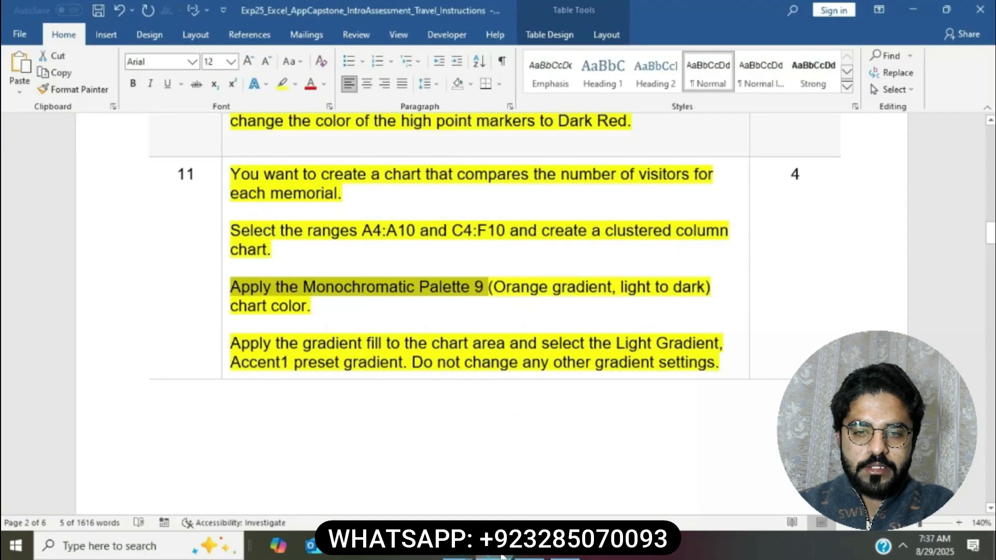
left_click(556, 287)
scroll(559, 285, "down", 3)
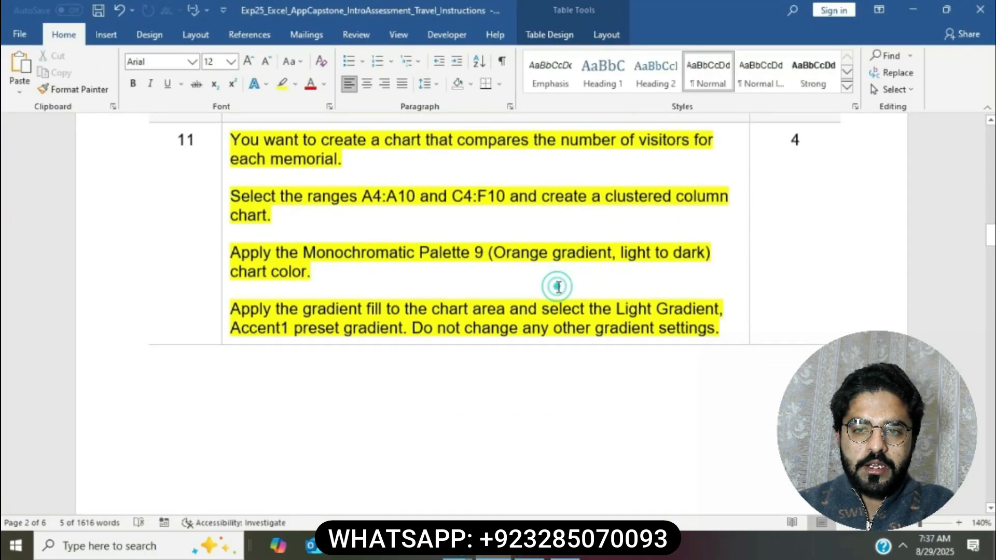
key("XF86MonBrightnessDown")
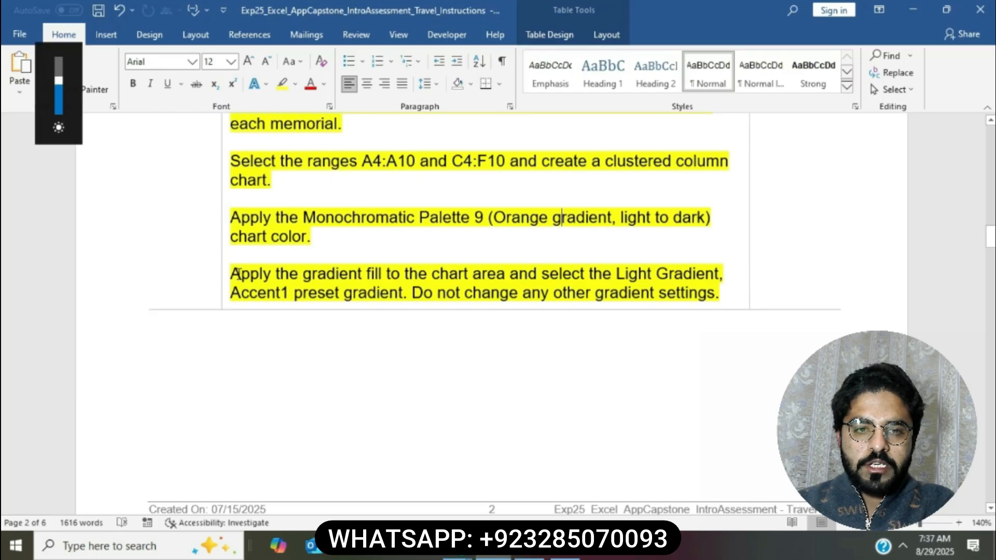
left_click_drag(236, 274, 410, 296)
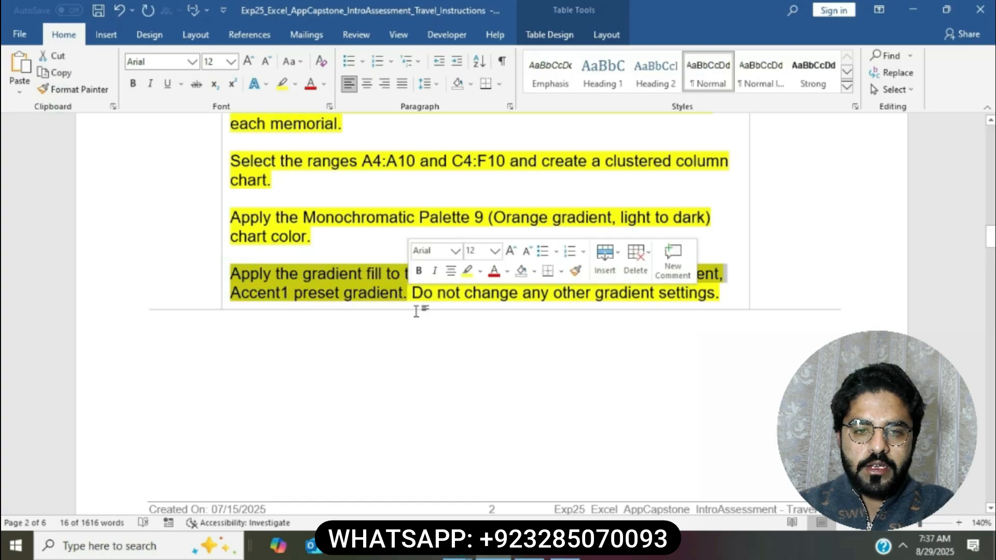
key("alt+Tab")
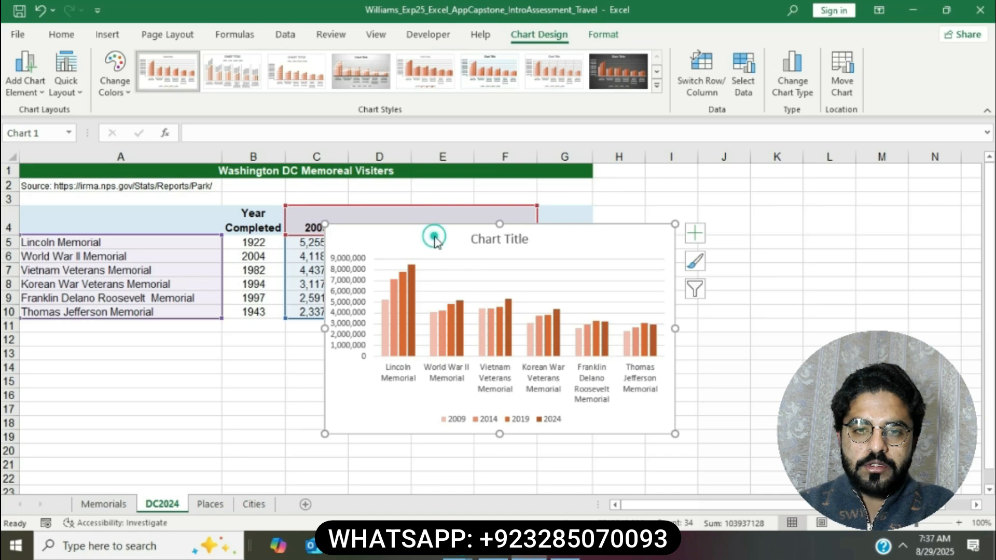
Step: Fill the chart area with the Light Gradient - Accent 1 preset gradient via Format Chart Area
right_click(382, 242)
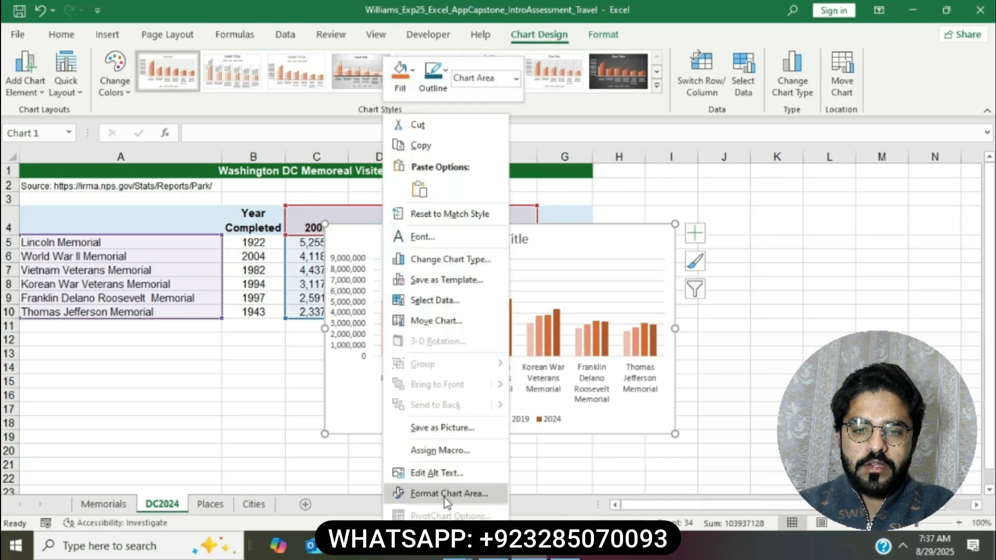
left_click(444, 494)
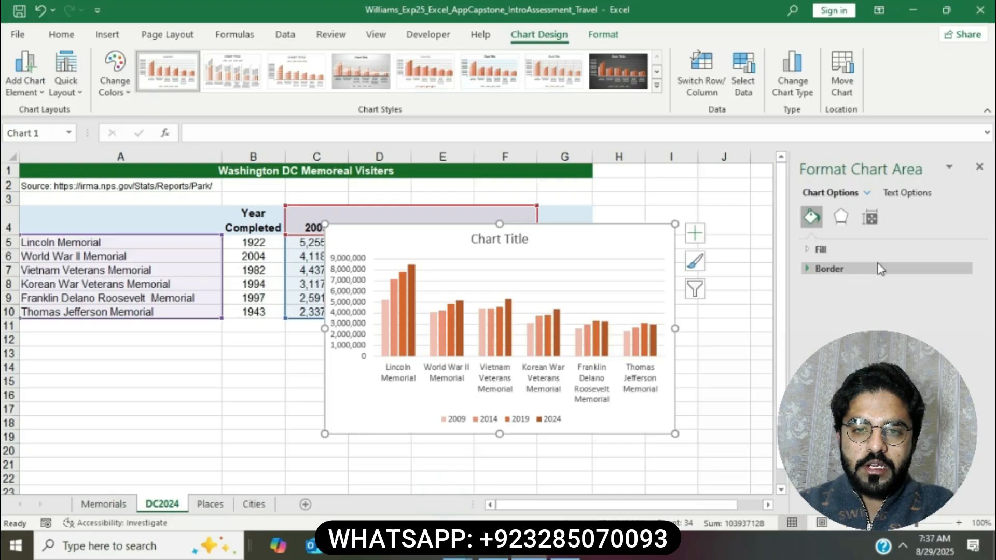
left_click(807, 251)
left_click(820, 302)
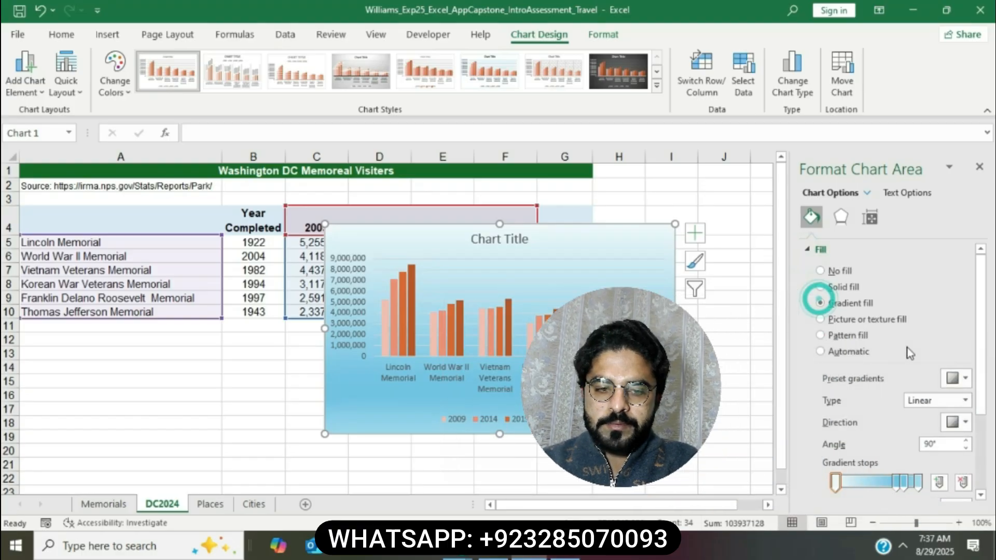
left_click(958, 380)
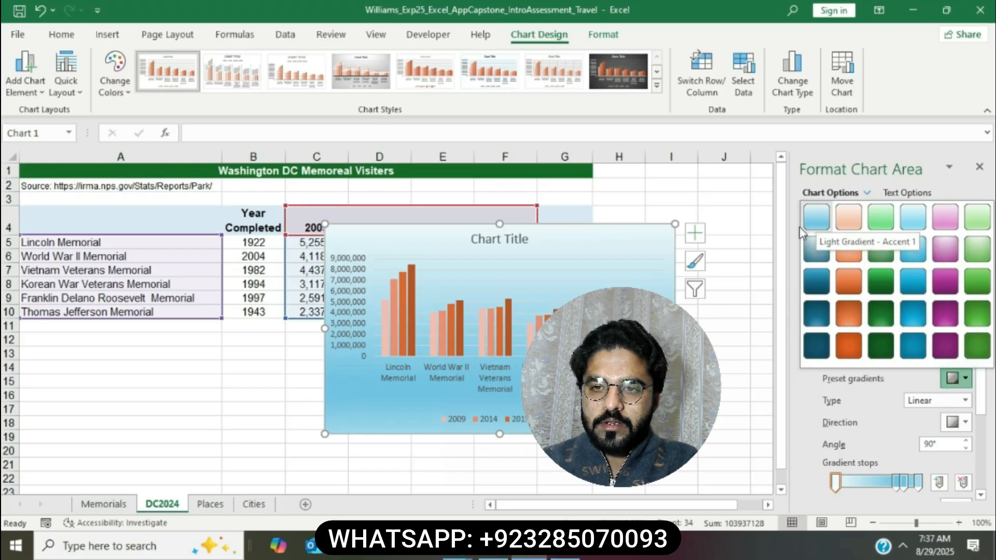
left_click(816, 216)
key("alt+Tab")
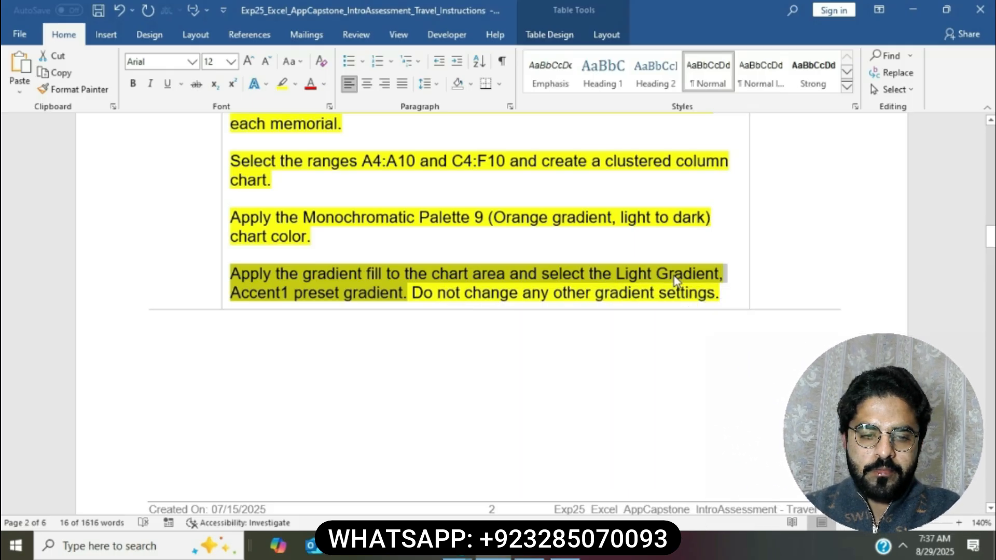
Step: Reapply the Light Gradient - Accent 1 preset to the chart area
left_click(528, 547)
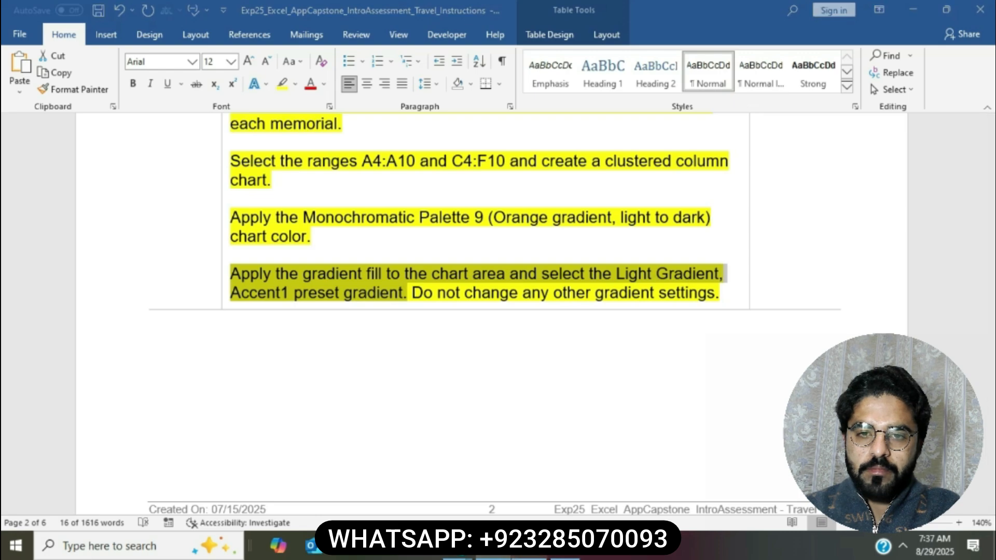
left_click(965, 374)
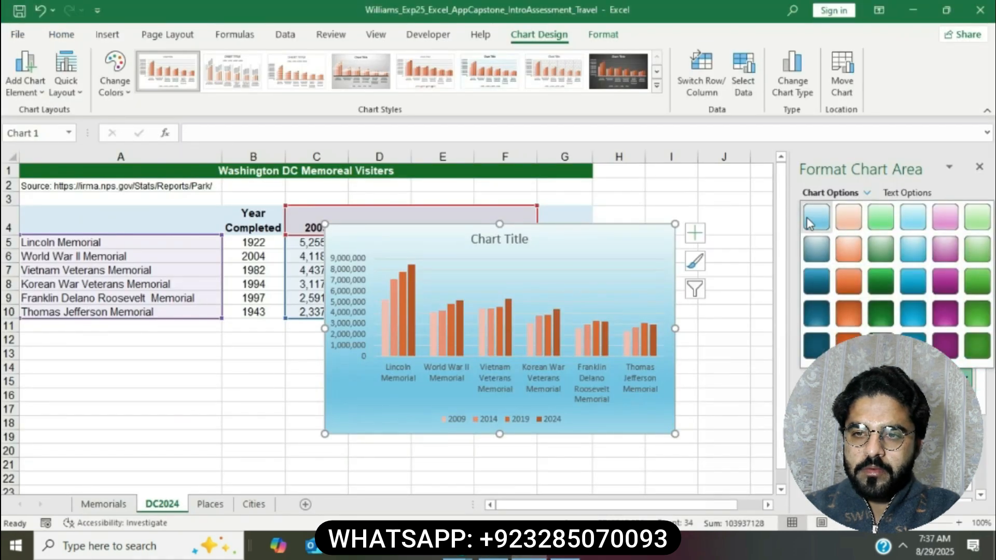
left_click(809, 223)
left_click(456, 550)
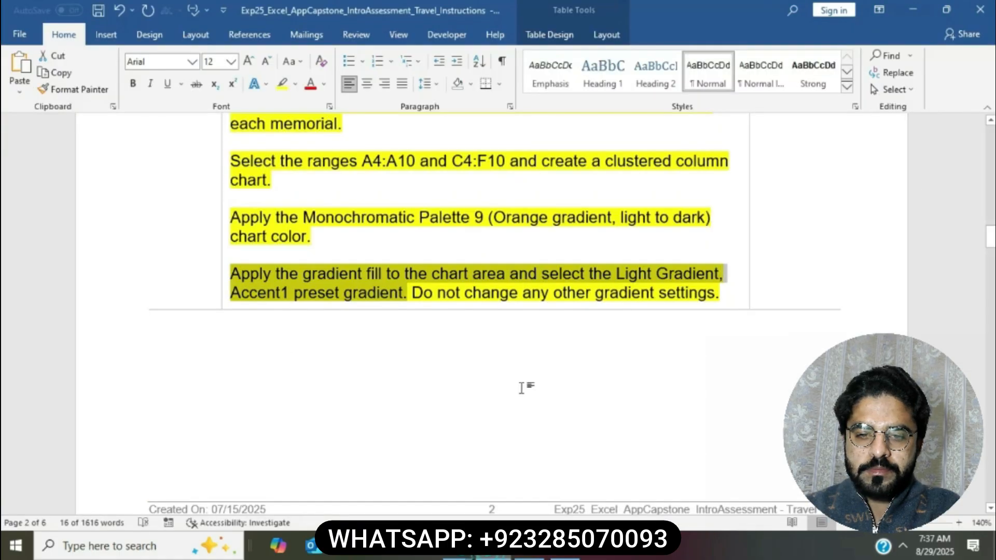
Step: Highlight step 12's chart-moving instructions in yellow
left_click(490, 294)
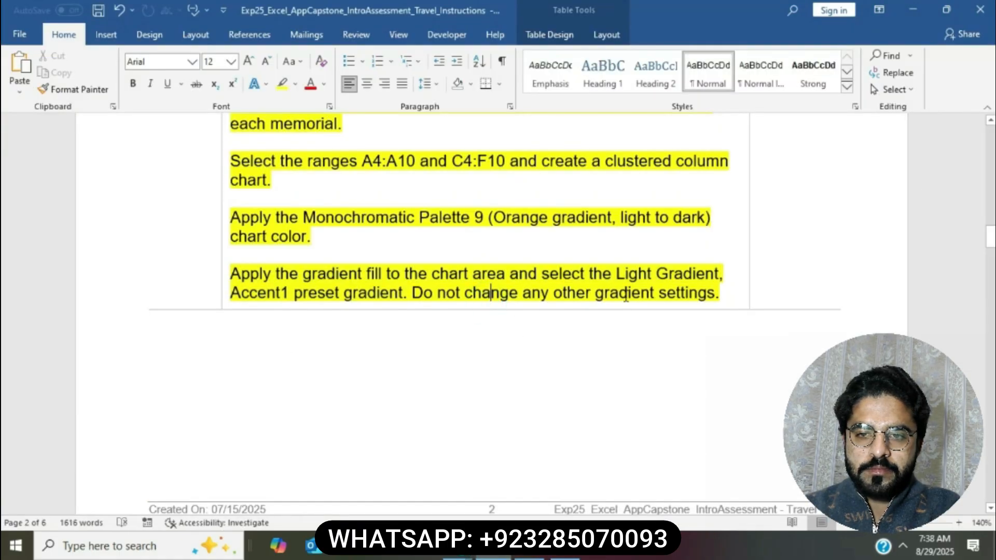
scroll(626, 296, "down", 10)
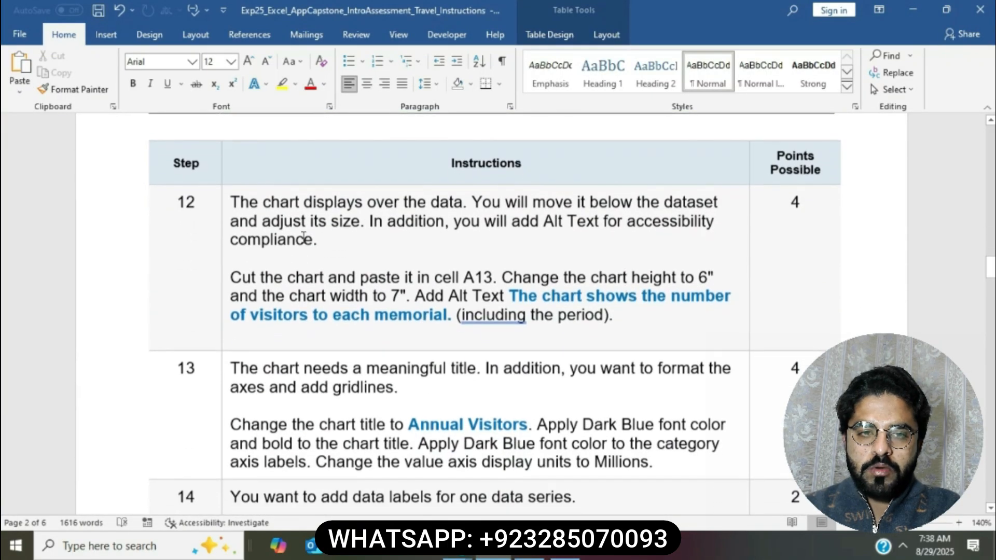
left_click(223, 205)
left_click(284, 179)
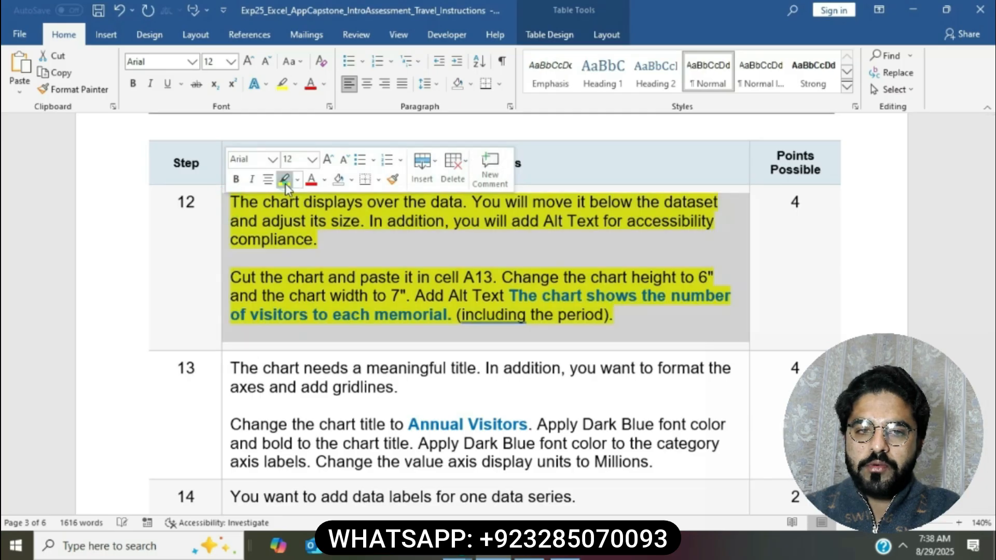
left_click(364, 255)
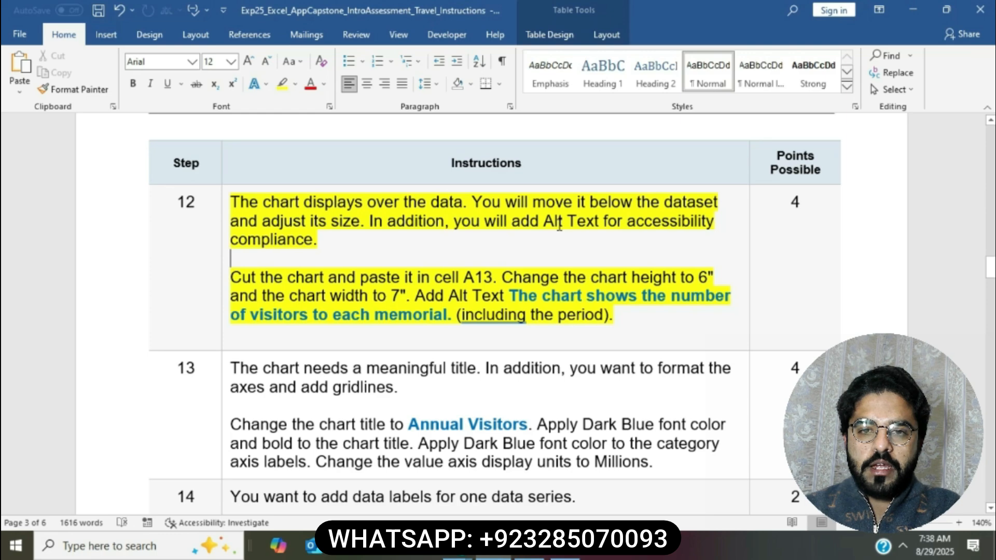
Step: Mark the paste-at-A13 sentence, then select the gradient chart in Excel
left_click(308, 265)
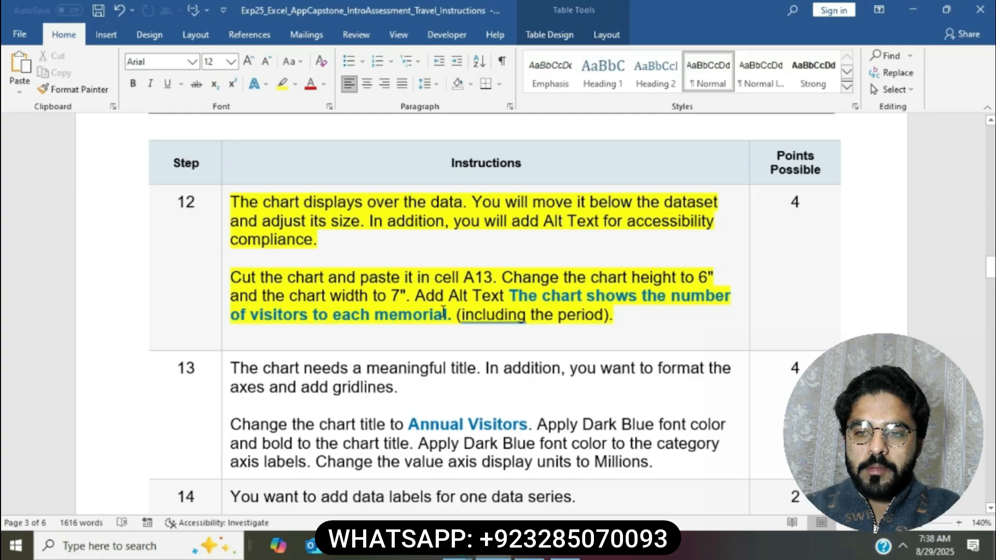
left_click_drag(231, 278, 493, 278)
left_click(534, 557)
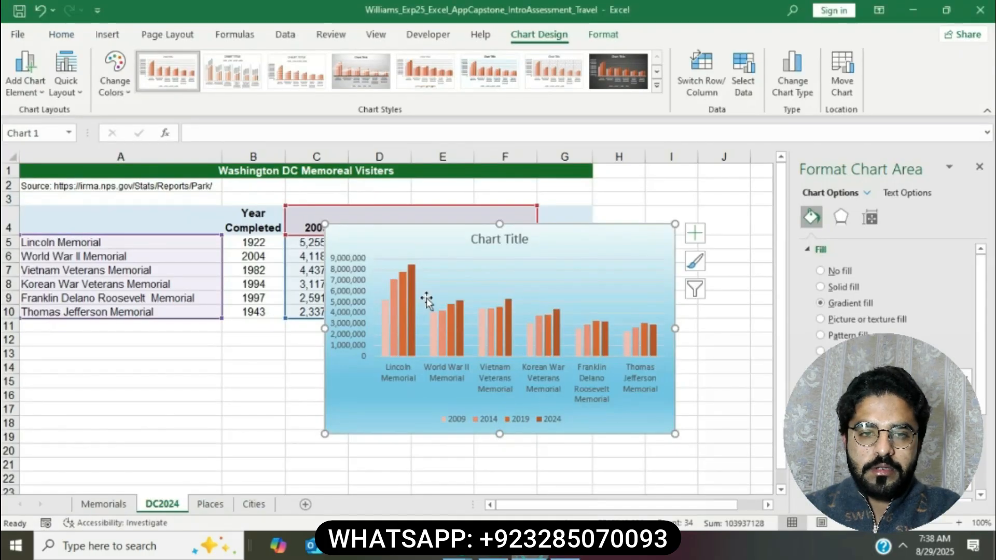
left_click(363, 228)
left_click(63, 36)
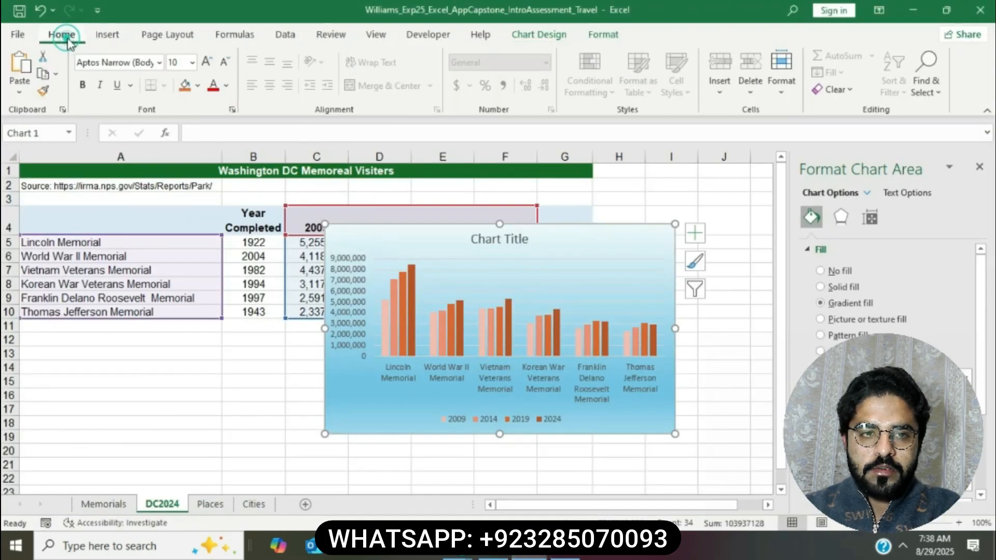
Step: Cut the chart, paste it at cell A13, and close the Format Chart Area pane
left_click(44, 55)
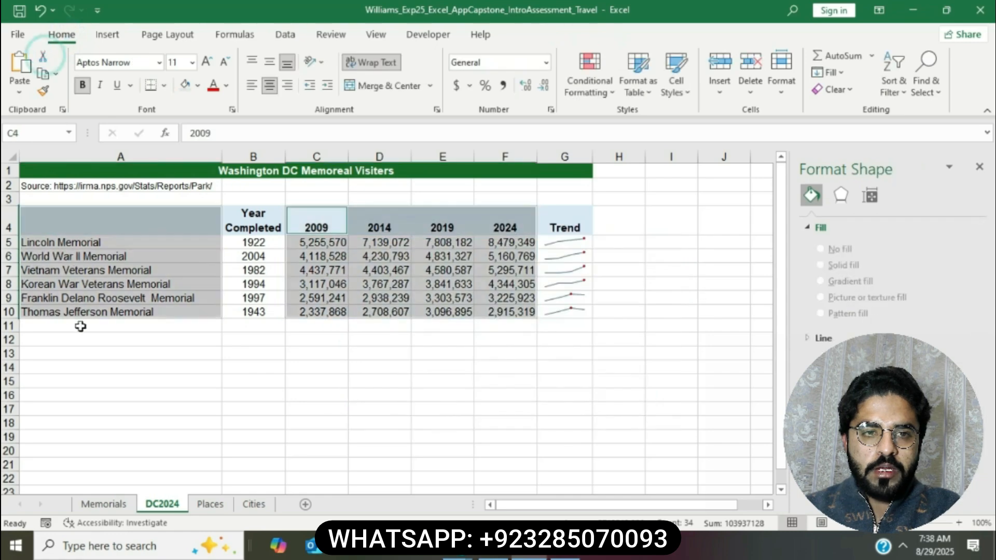
left_click(78, 349)
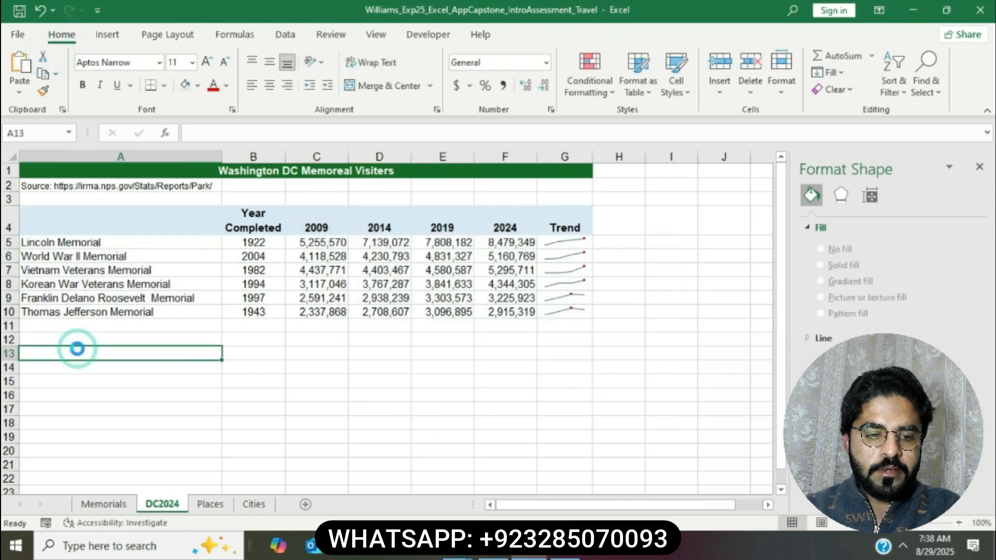
key("ctrl+v")
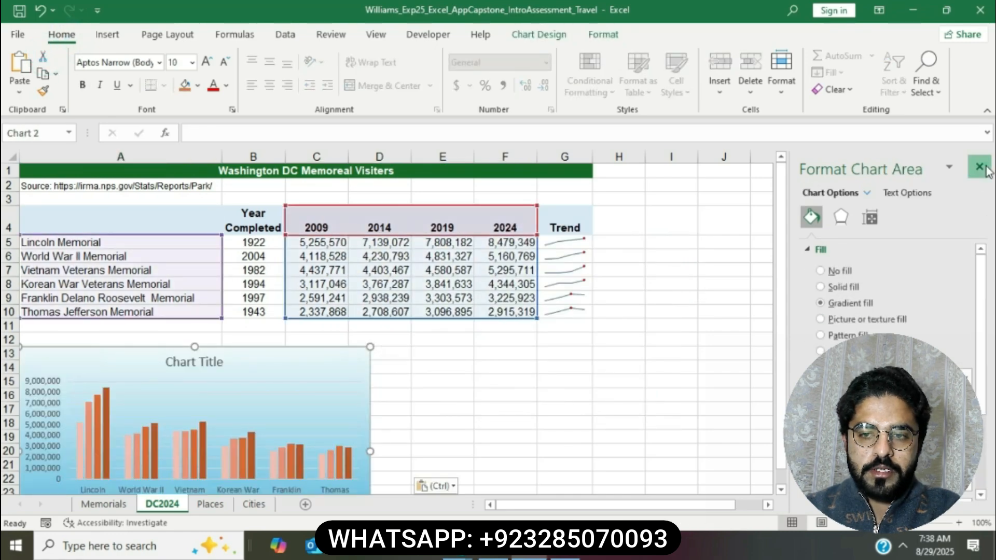
left_click(979, 167)
left_click(622, 424)
Step: Mark the chart height instruction and reselect the pasted chart
left_click(483, 556)
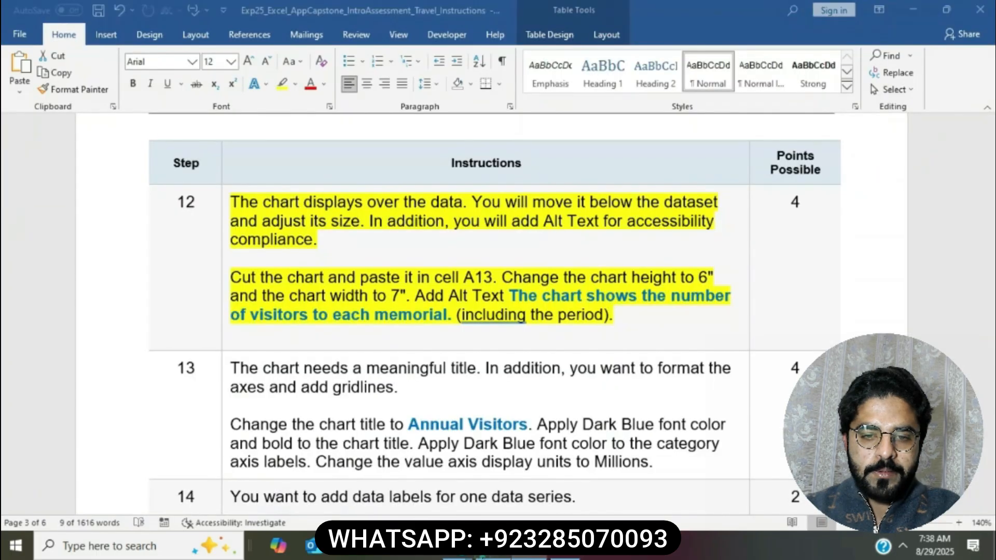
left_click_drag(502, 278, 718, 279)
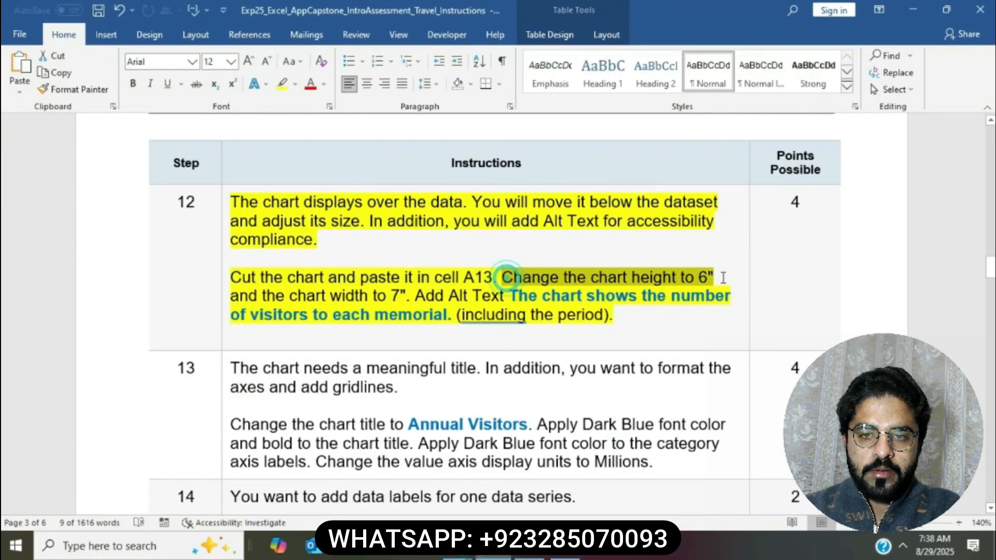
left_click(527, 556)
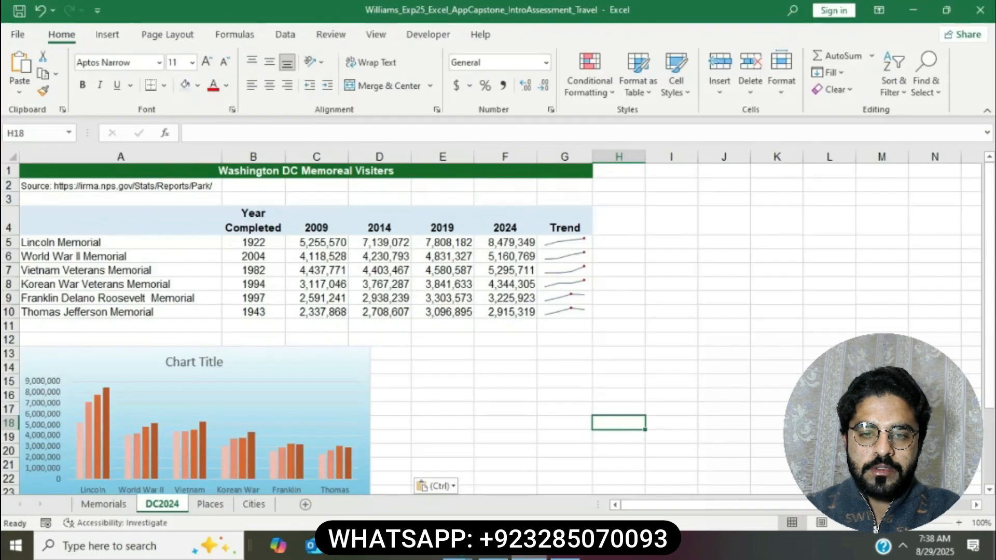
left_click(345, 362)
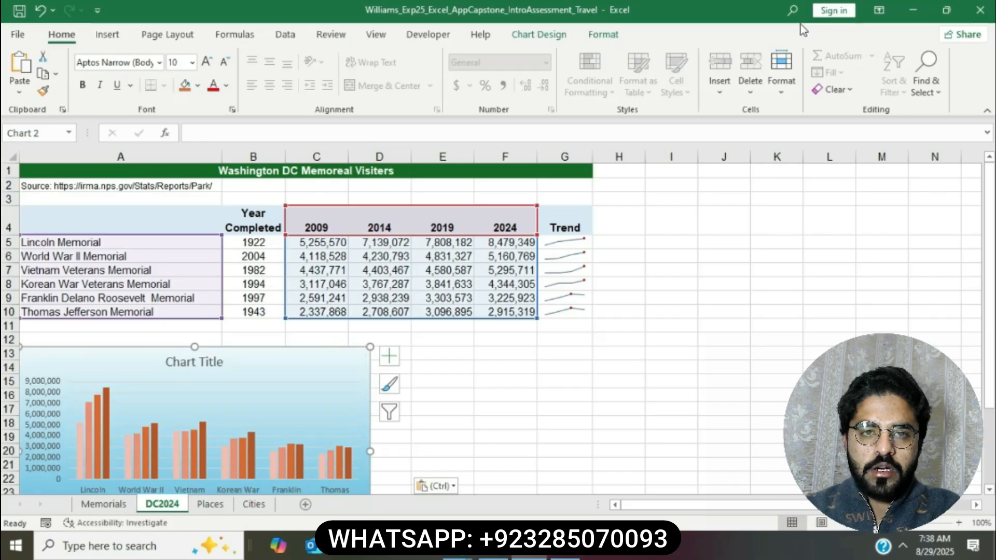
Step: Raise the chart height to 6" in the Chart Format size settings
left_click(600, 34)
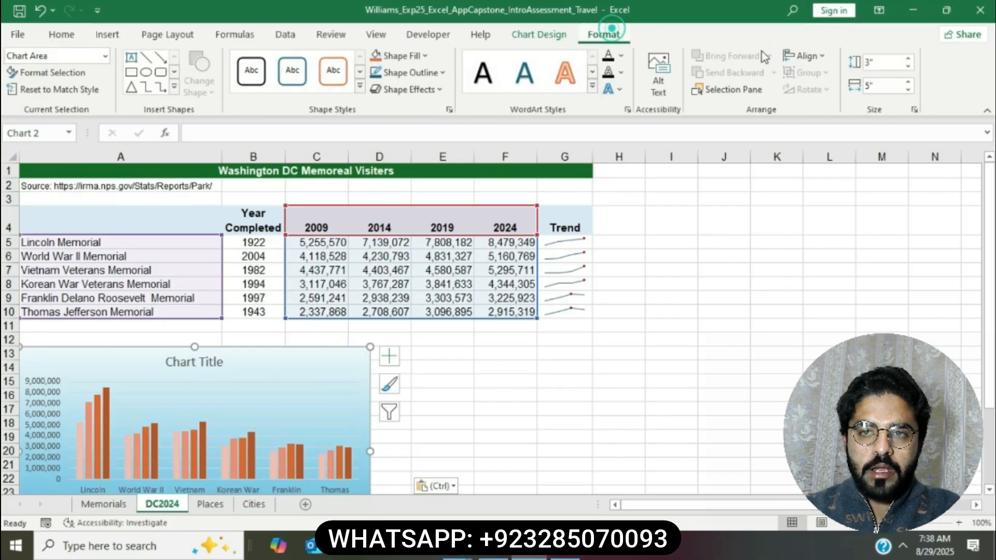
left_click(890, 62)
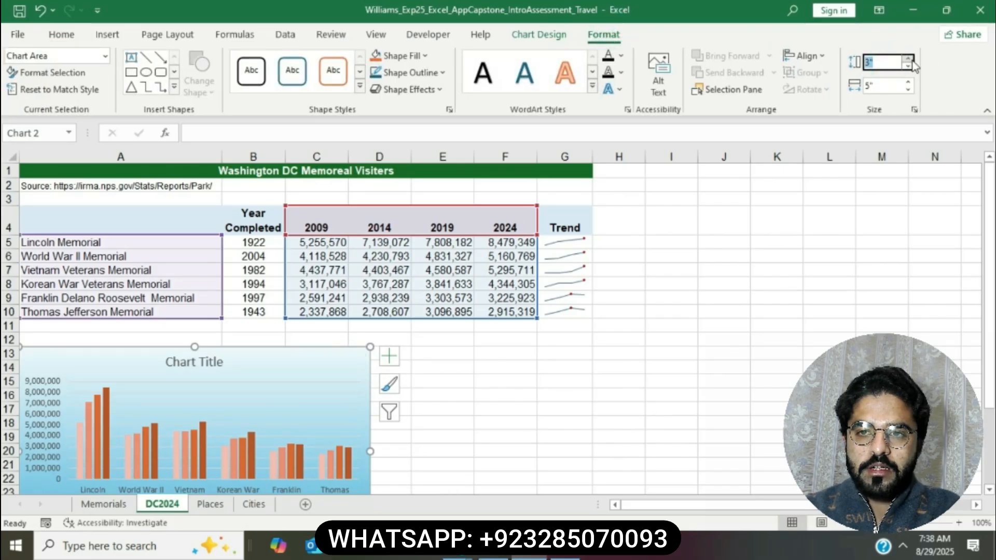
left_click(911, 60)
left_click(910, 59)
left_click(910, 59)
left_click(910, 60)
left_click(910, 59)
left_click(910, 60)
left_click(911, 60)
left_click(910, 60)
left_click(911, 59)
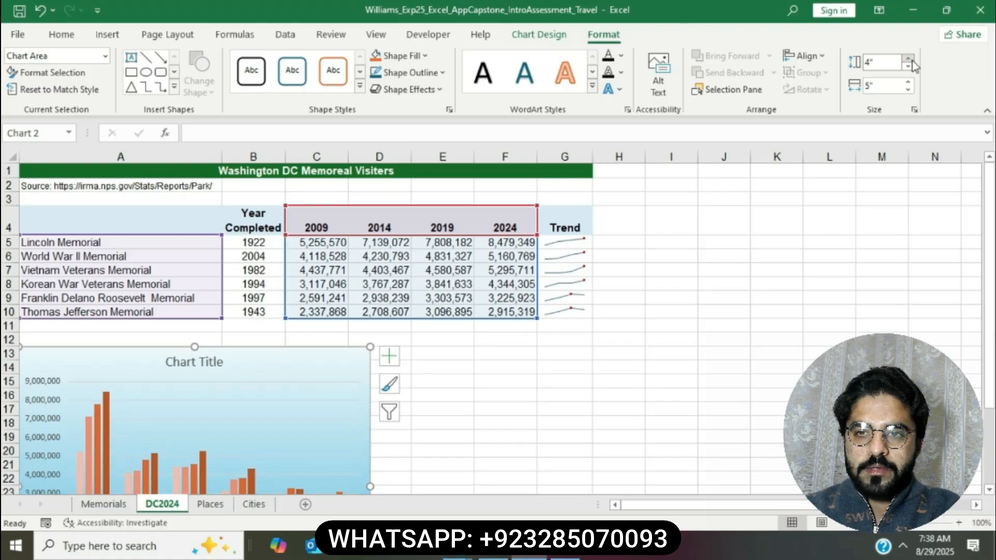
left_click(911, 60)
left_click(911, 60)
left_click(911, 60)
left_click(911, 59)
left_click(910, 59)
left_click(910, 59)
left_click(911, 60)
left_click(910, 60)
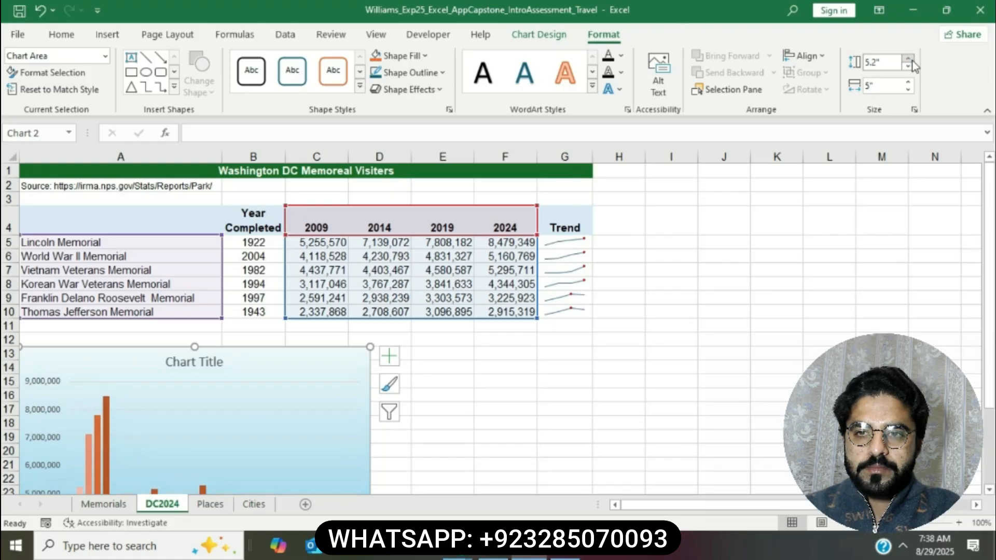
left_click(911, 60)
left_click(910, 59)
left_click(910, 60)
left_click(911, 60)
left_click(911, 60)
left_click(910, 59)
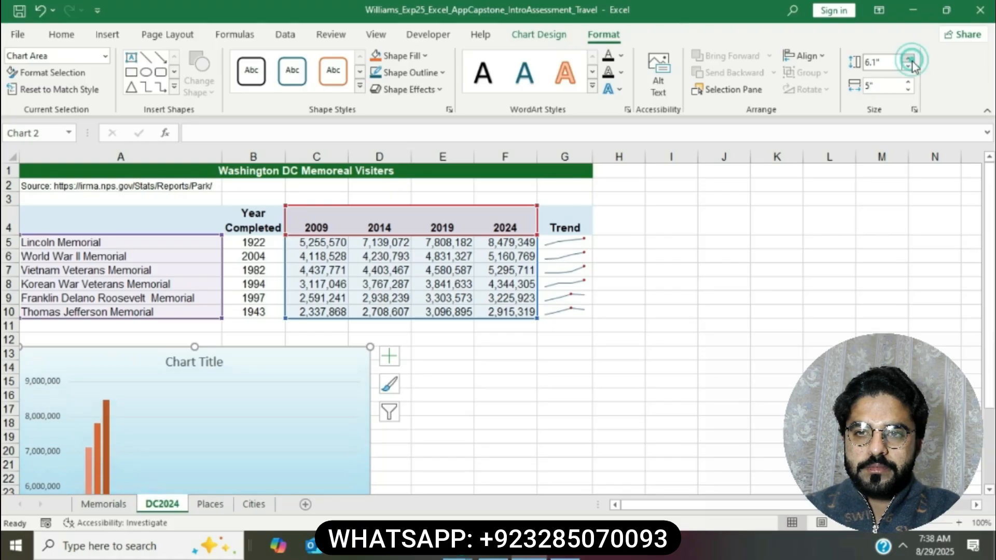
Step: Check the width instruction in Word, then set the chart width to 7"
left_click(494, 548)
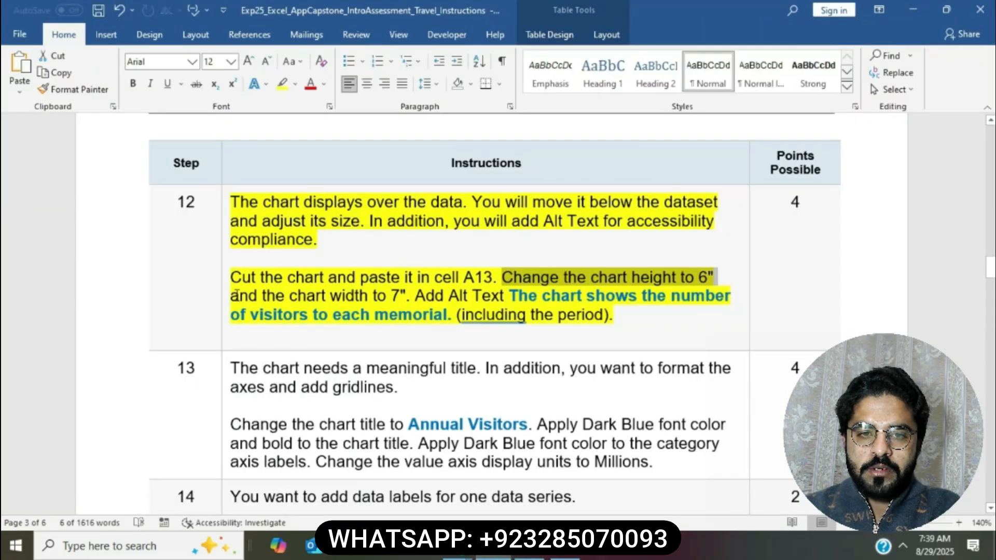
left_click_drag(231, 296, 410, 296)
left_click(539, 555)
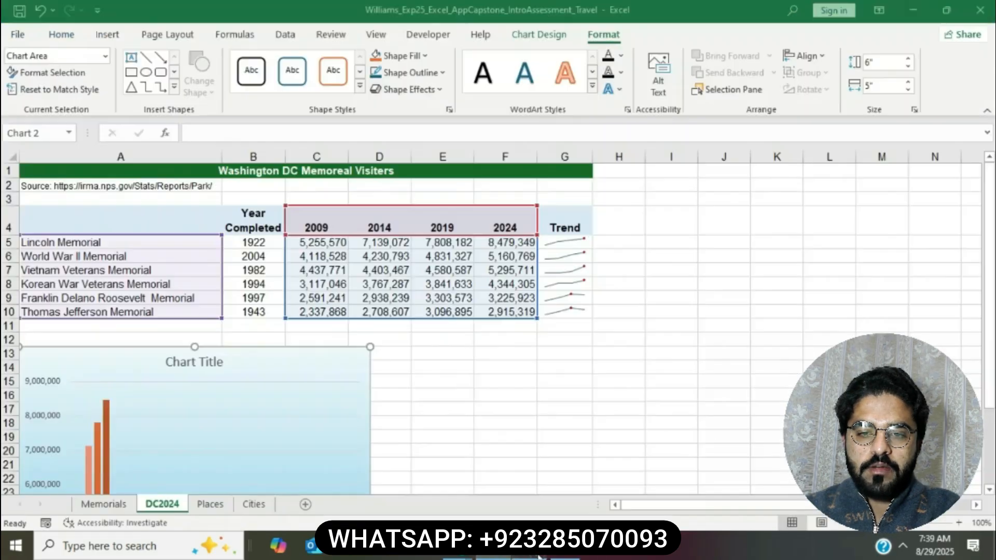
left_click(907, 82)
left_click(907, 82)
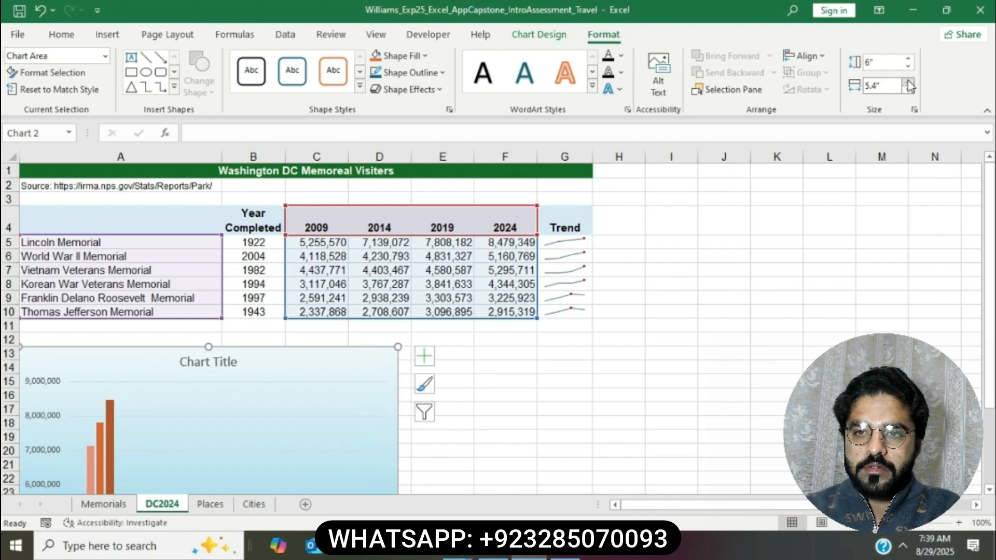
left_click(907, 81)
left_click(908, 82)
left_click(908, 81)
left_click(908, 82)
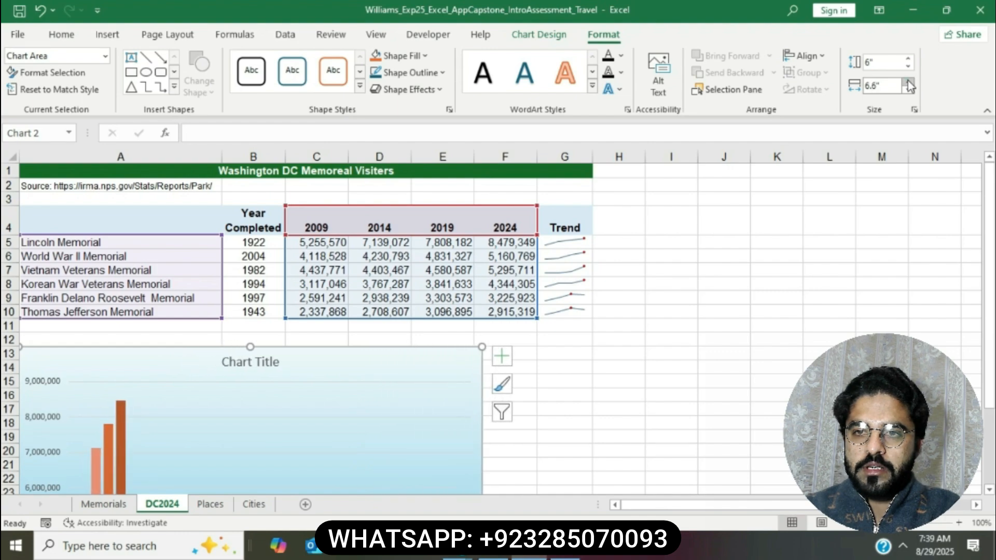
left_click(908, 81)
left_click(907, 82)
left_click(908, 89)
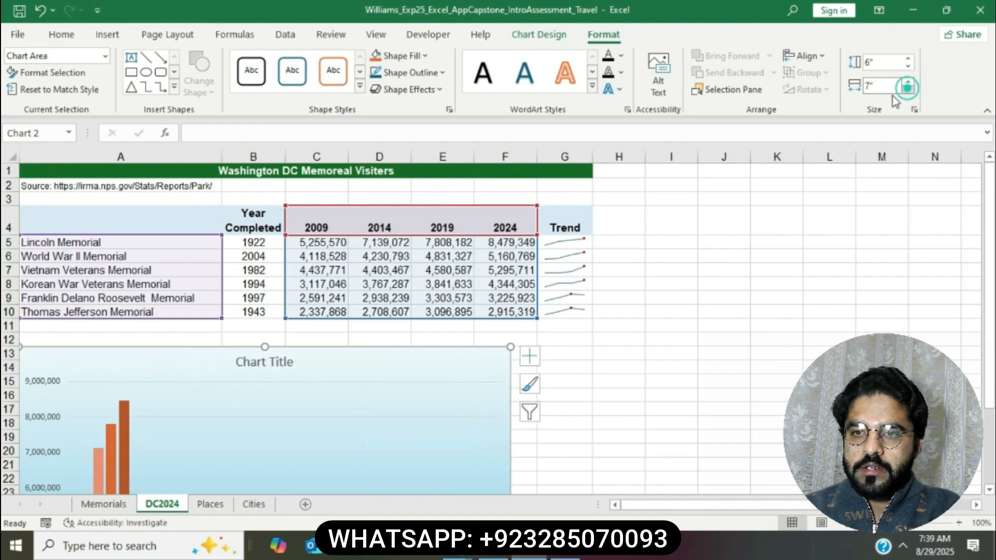
key("alt+Tab")
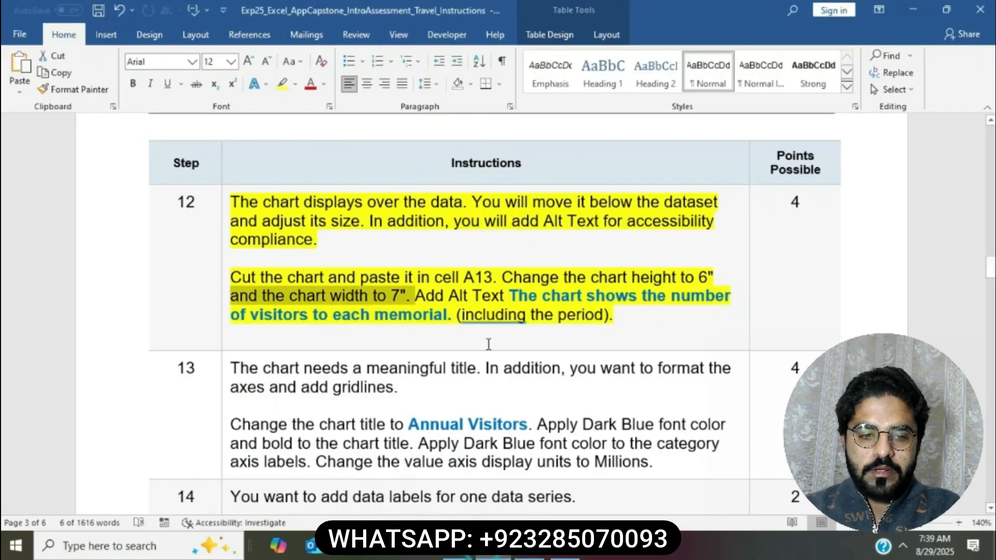
Step: Review the step 12 alt text instruction and open Edit Alt Text for the chart
left_click(430, 296)
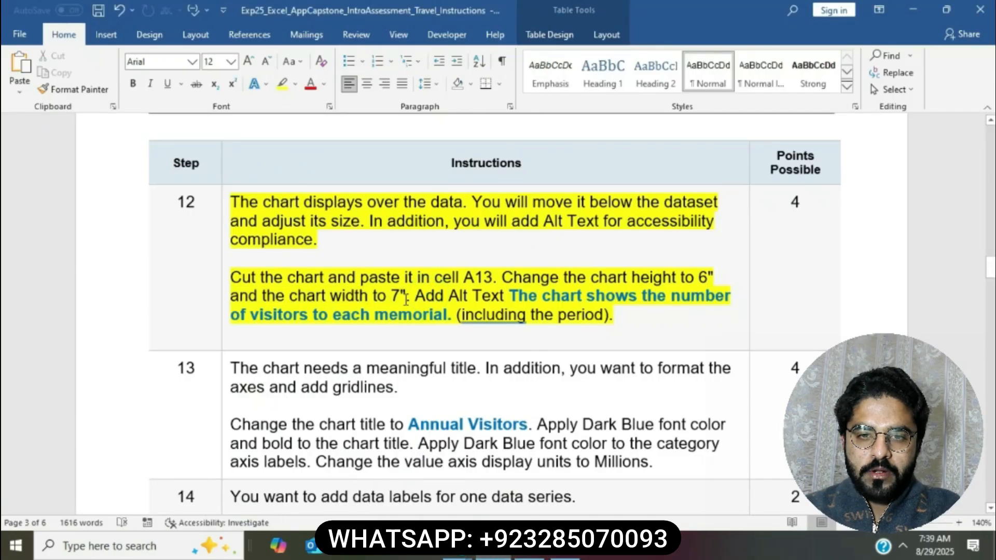
left_click_drag(417, 300, 614, 314)
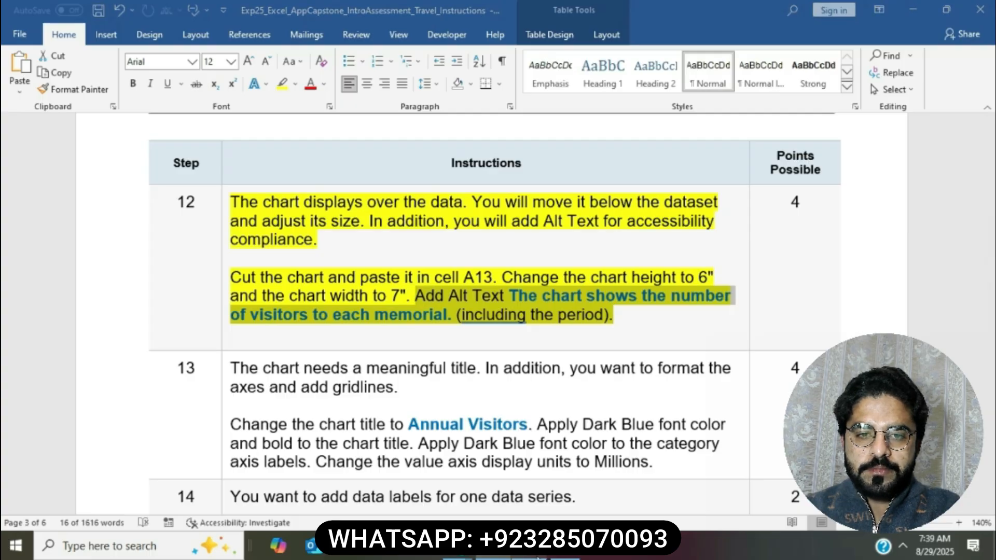
key("alt+Tab")
right_click(462, 358)
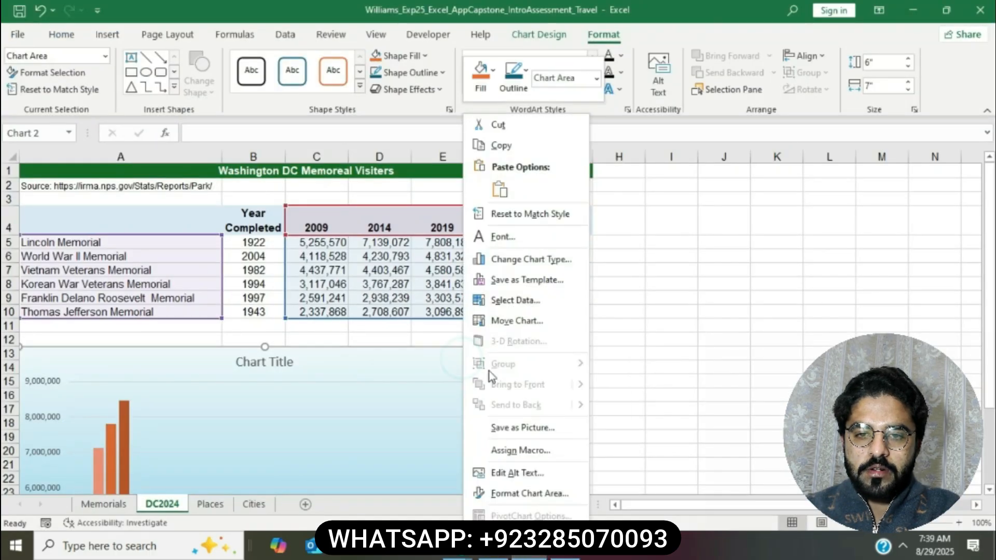
left_click(533, 470)
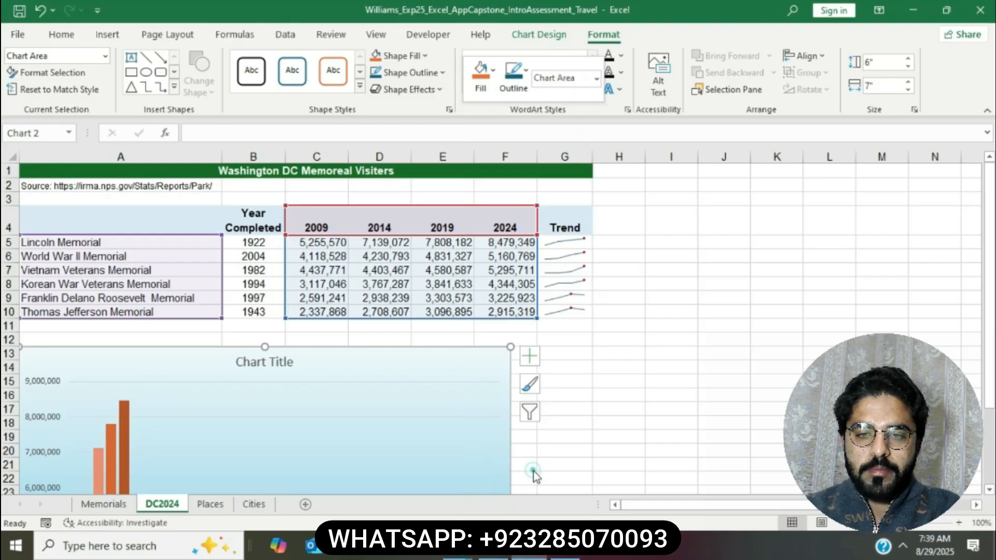
Step: Reread the step 12 alt text wording in Word and return to Excel
left_click(494, 556)
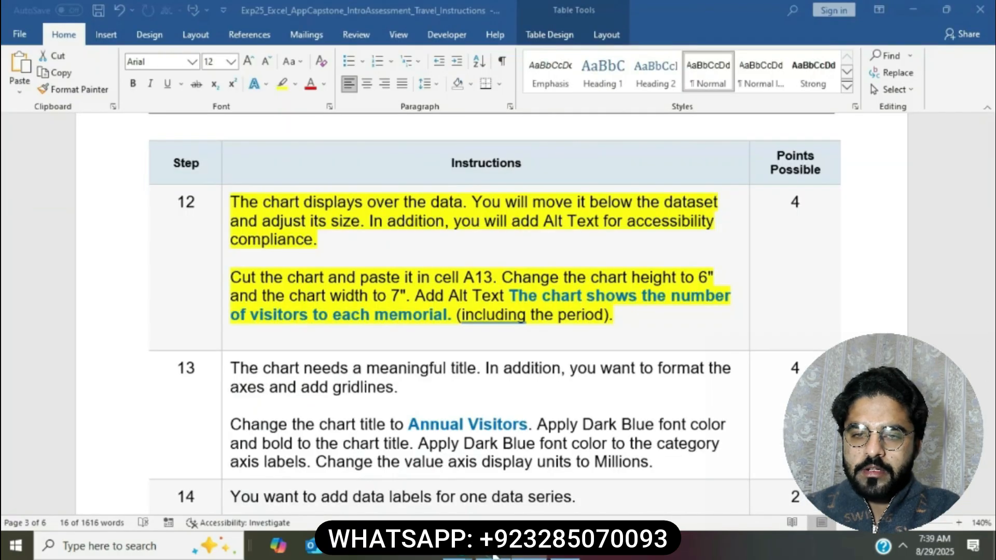
left_click_drag(414, 295, 613, 314)
left_click(530, 323)
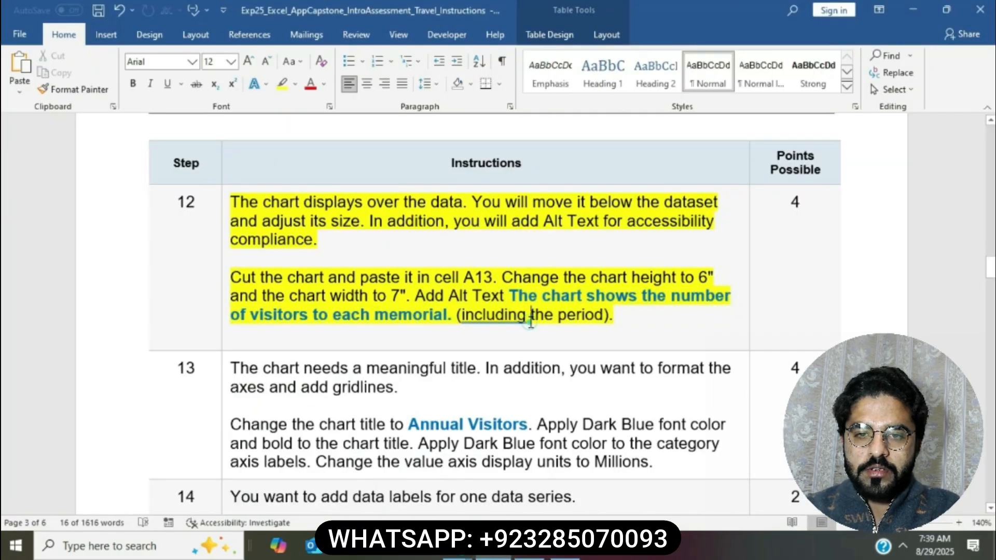
key("alt+Tab")
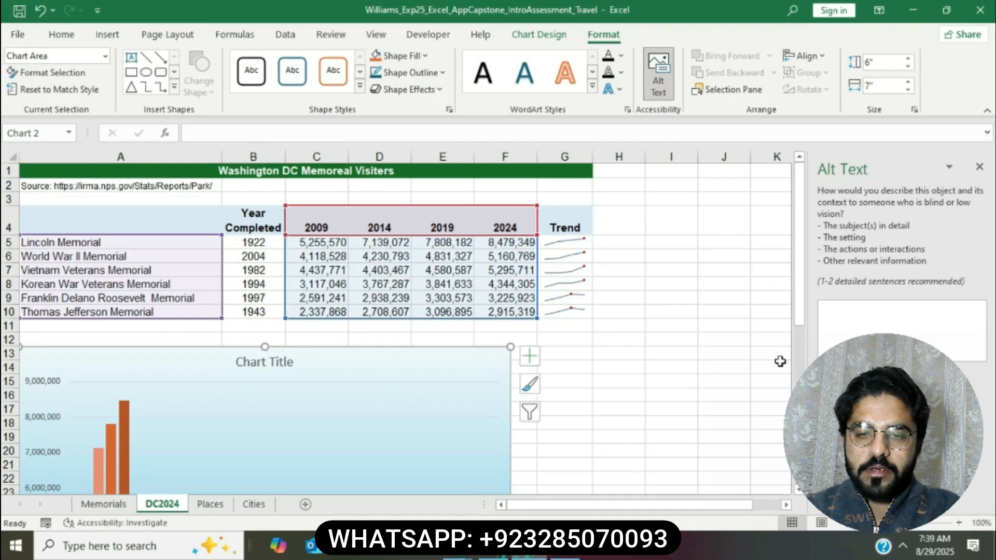
Step: Start typing 'The chart shows the' into the chart's alt text description
left_click(836, 334)
type("The")
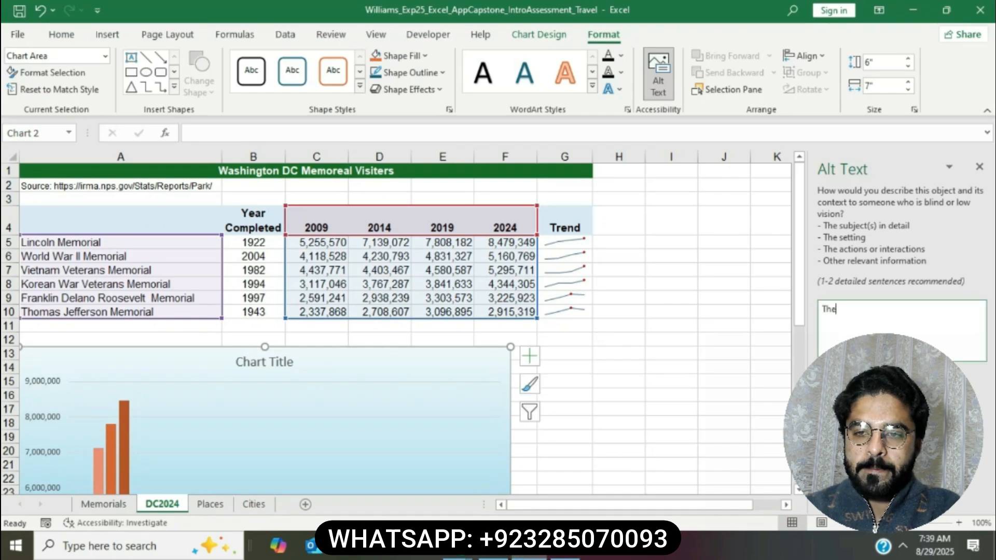
type(" chart shows")
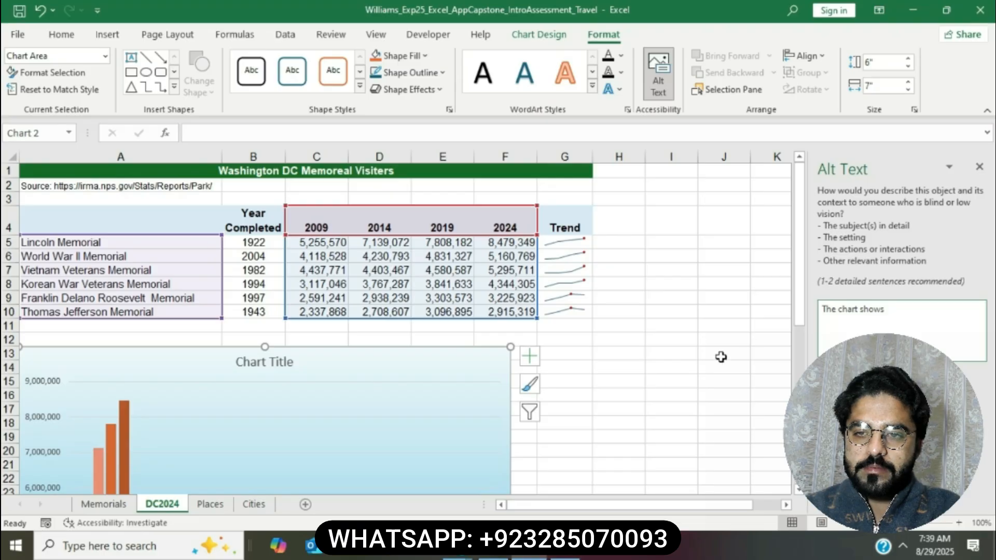
key("alt+Tab")
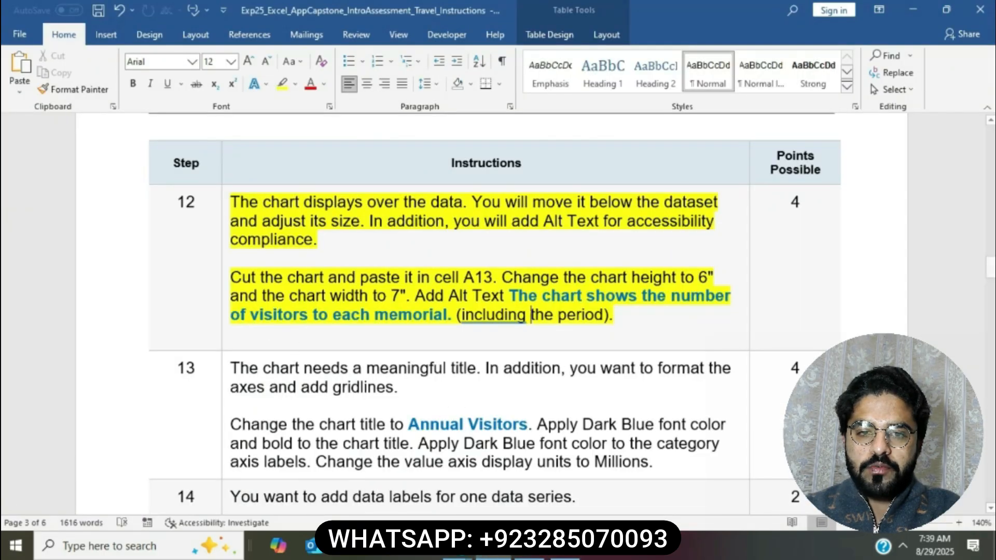
left_click(520, 556)
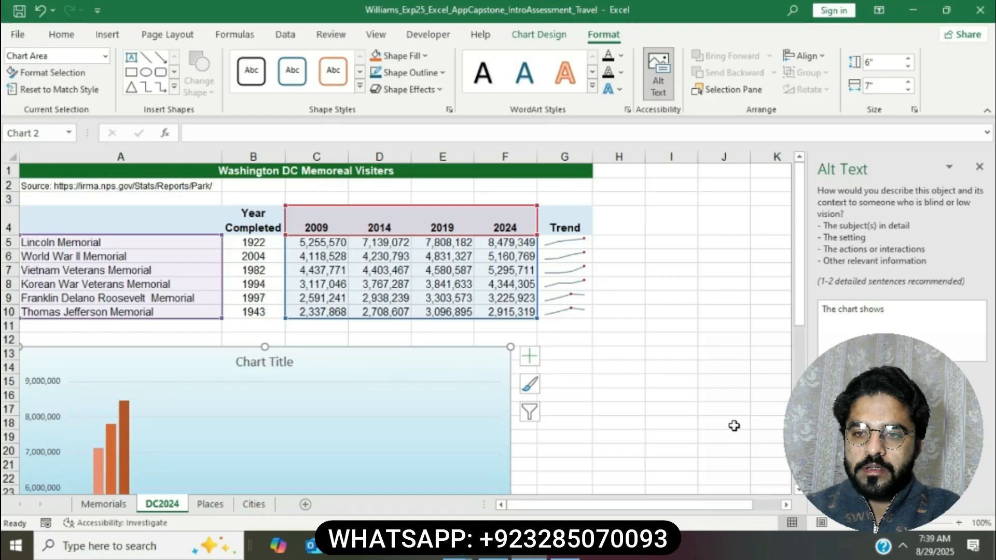
left_click(909, 318)
type("the number of visitors")
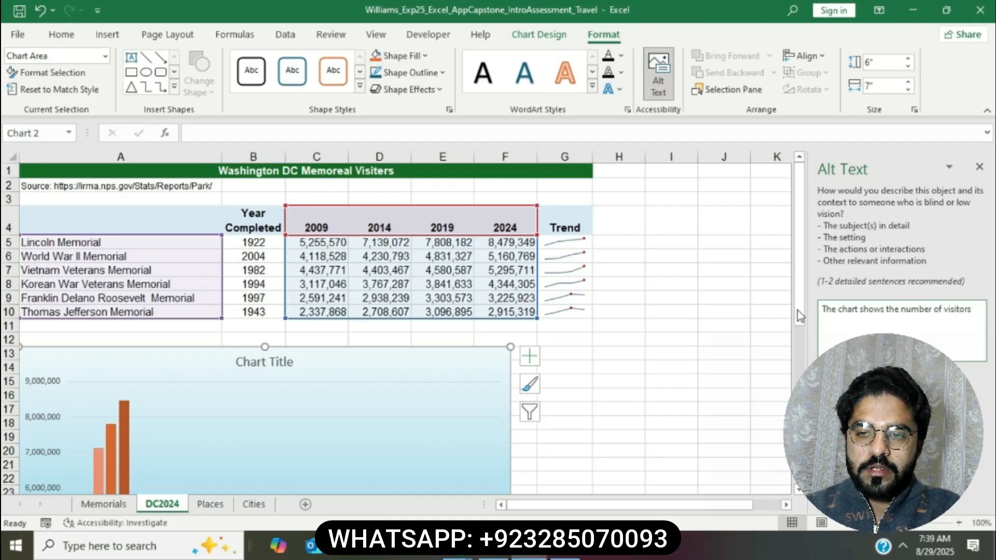
left_click(494, 548)
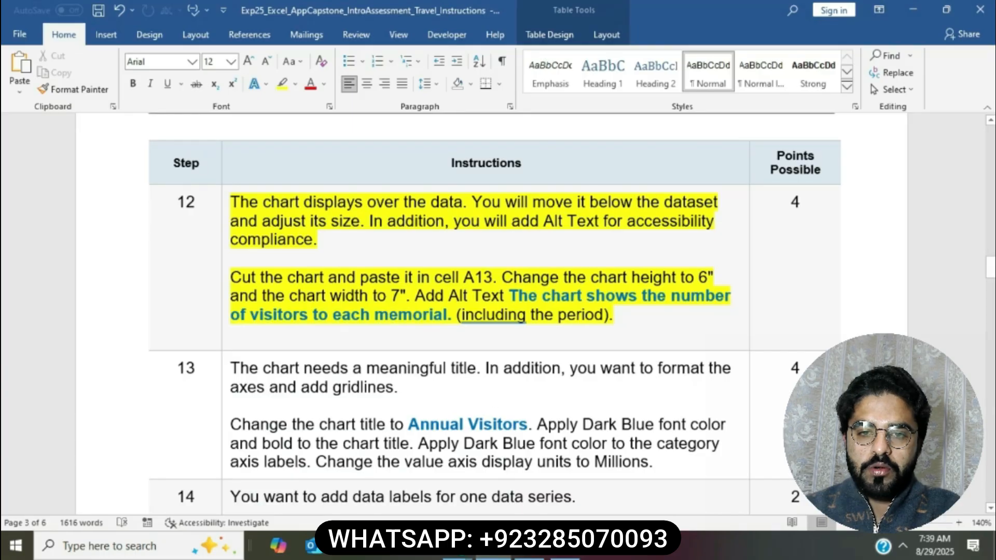
left_click(527, 548)
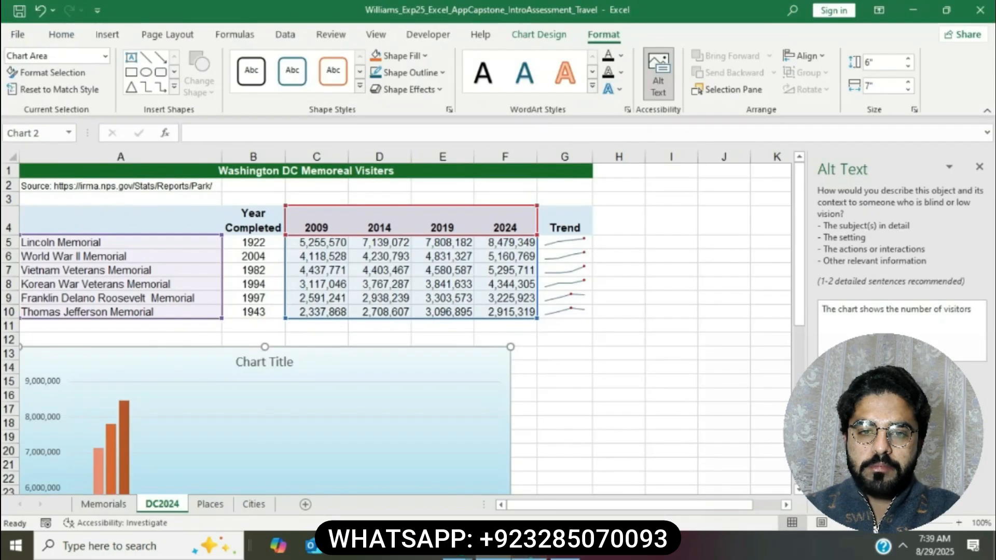
left_click(973, 316)
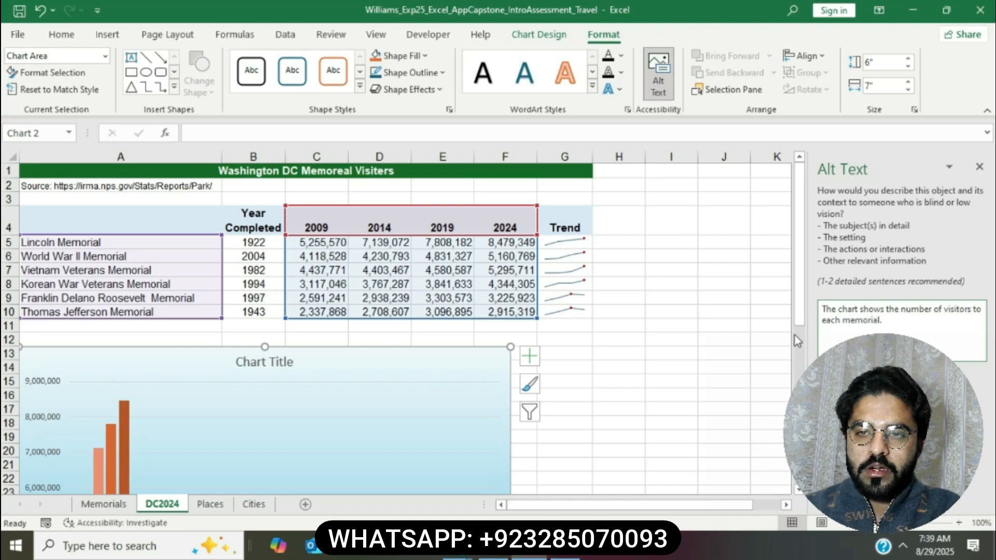
Step: Replace the description with the Word sentence 'The chart shows the number of visitors to each memorial.' and close the pane
left_click(496, 556)
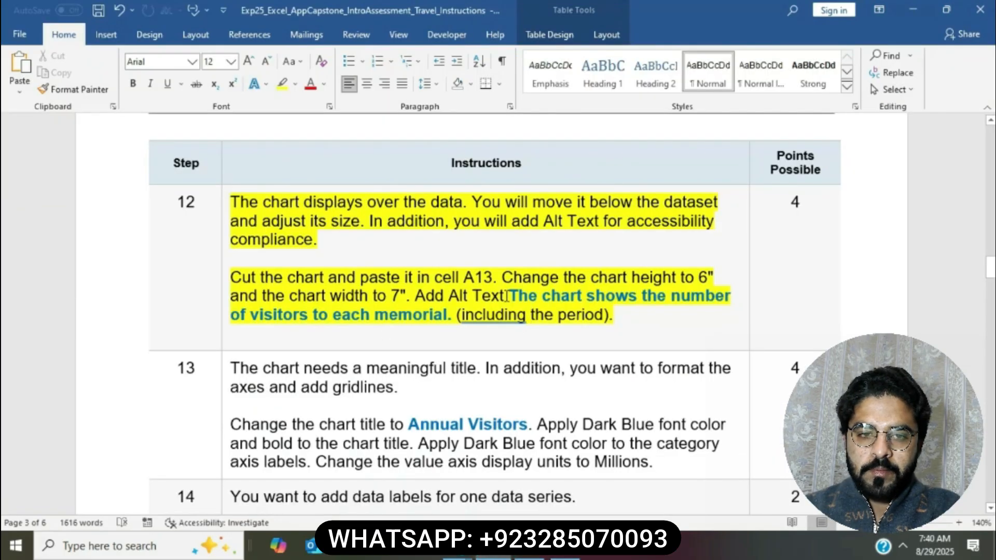
left_click_drag(509, 295, 457, 315)
key("ctrl+c")
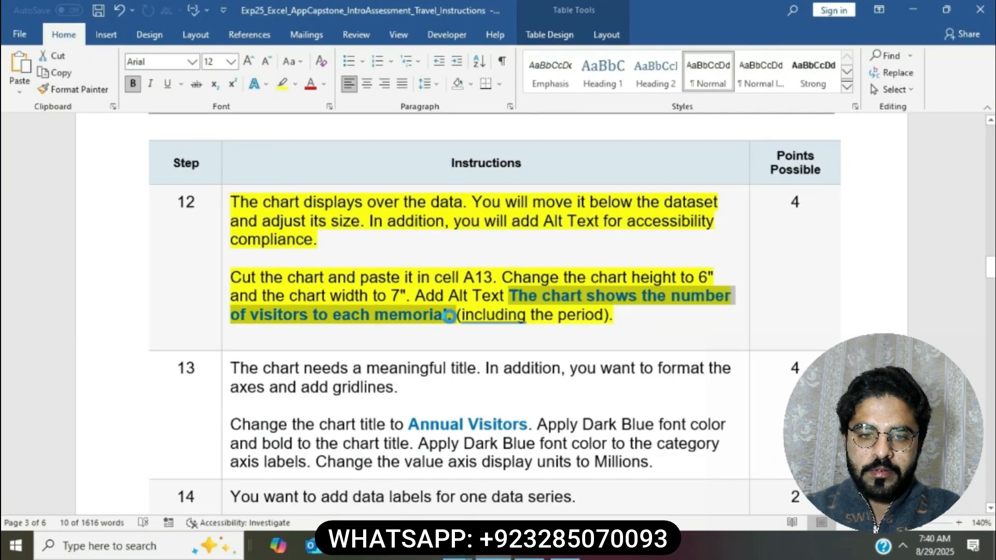
left_click(529, 554)
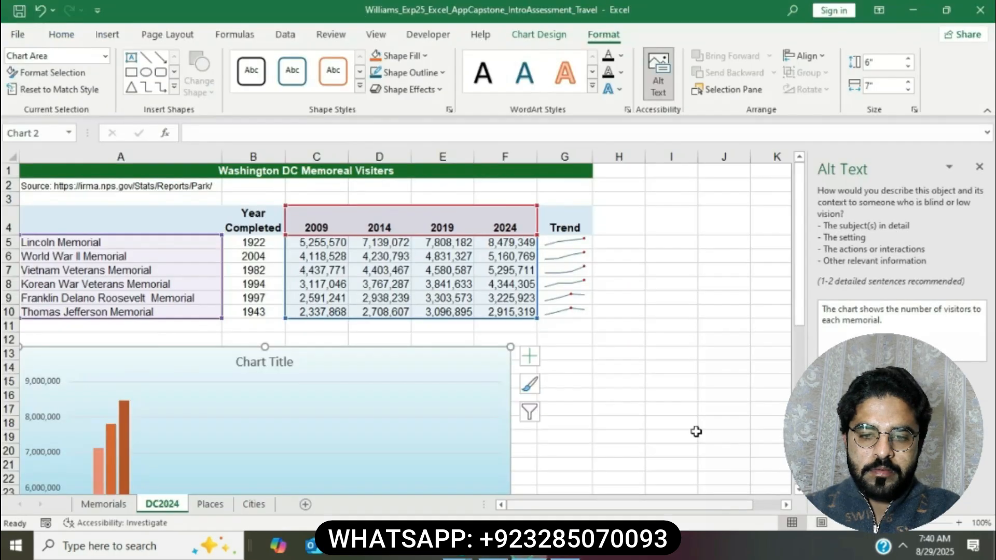
left_click(823, 313)
key("ctrl+a")
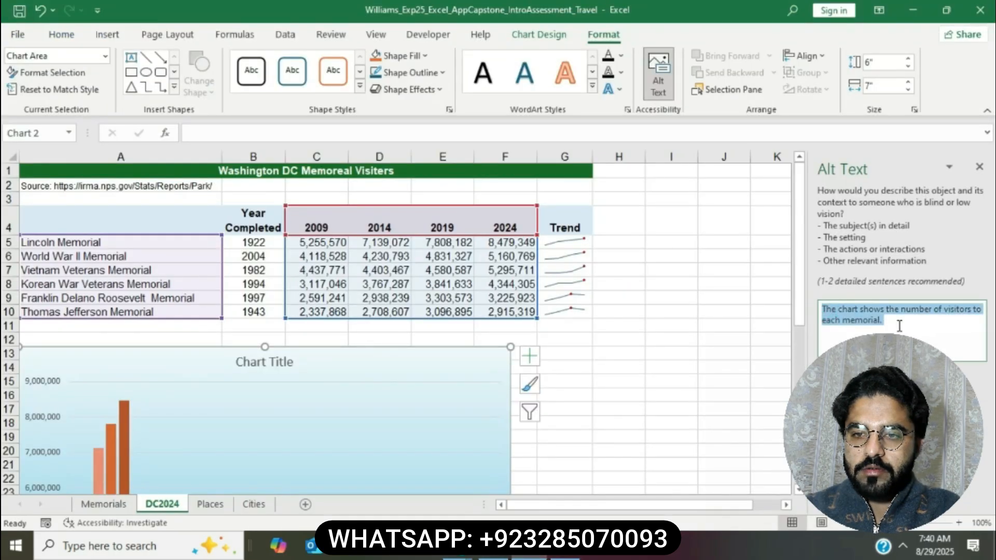
key("ctrl+v")
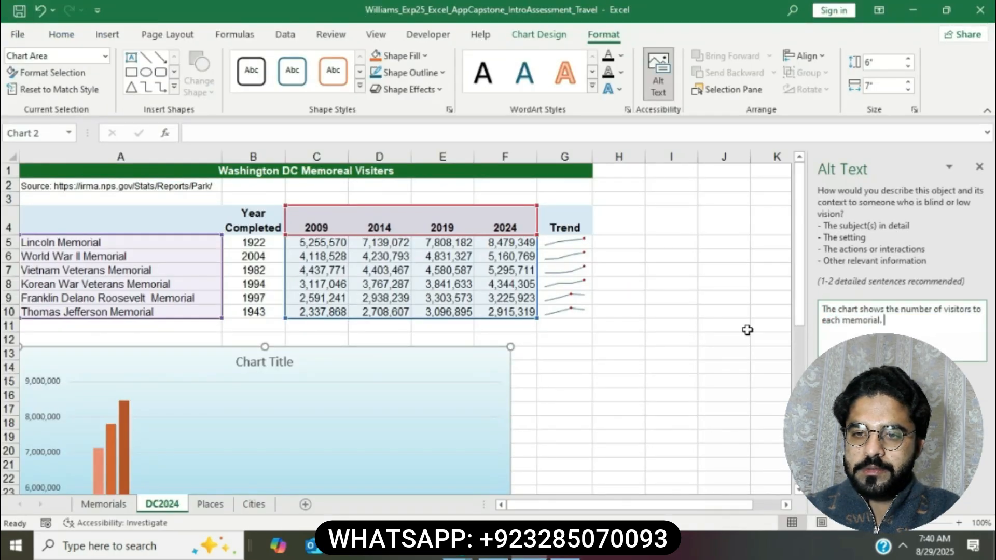
left_click(746, 328)
left_click(980, 168)
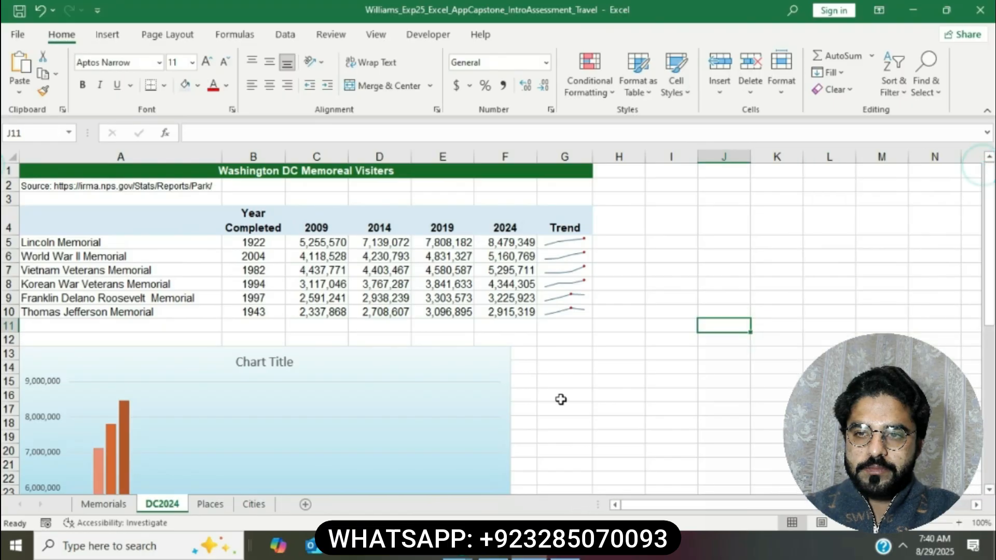
Step: Reopen the chart's alt text in Excel to verify it, then close the pane
left_click(494, 553)
left_click(493, 335)
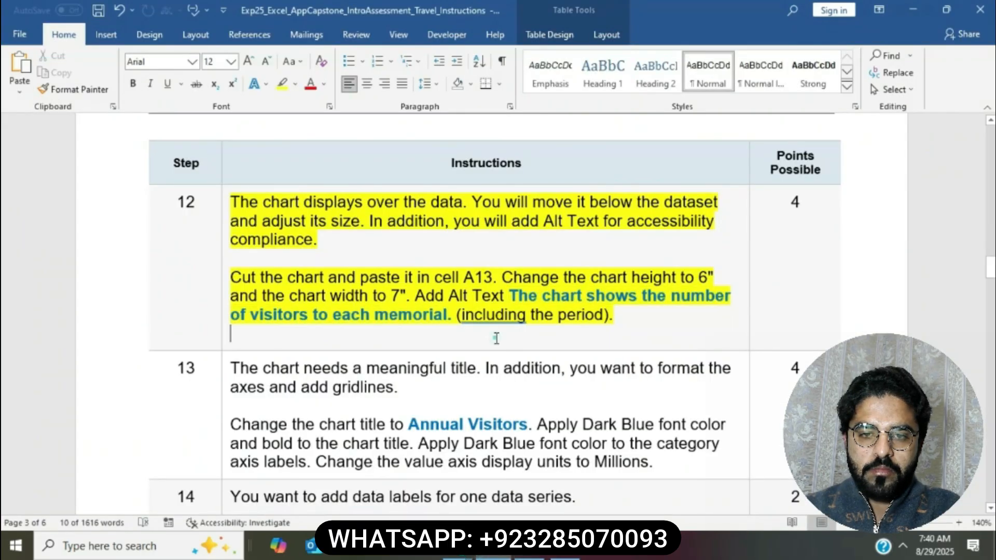
scroll(495, 337, "down", 3)
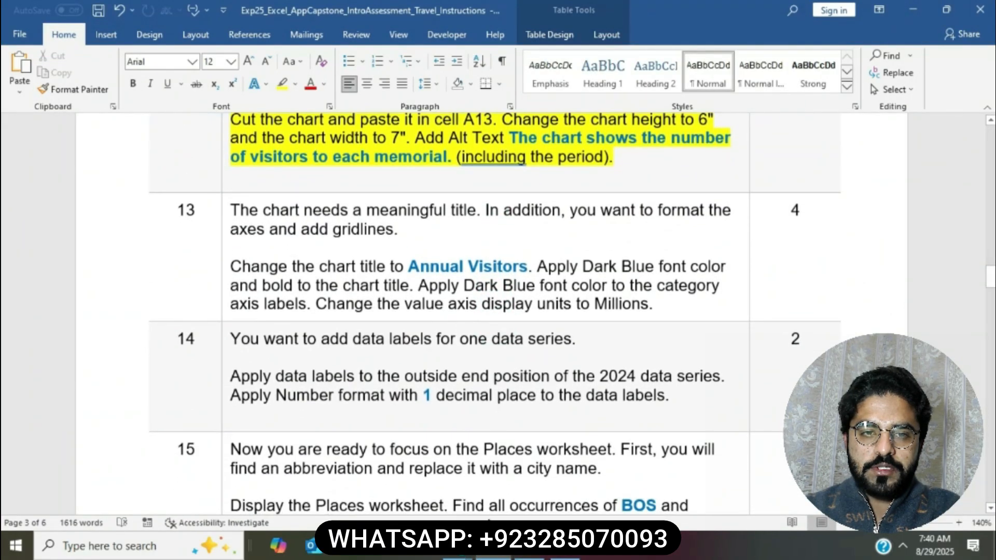
key("alt+Tab")
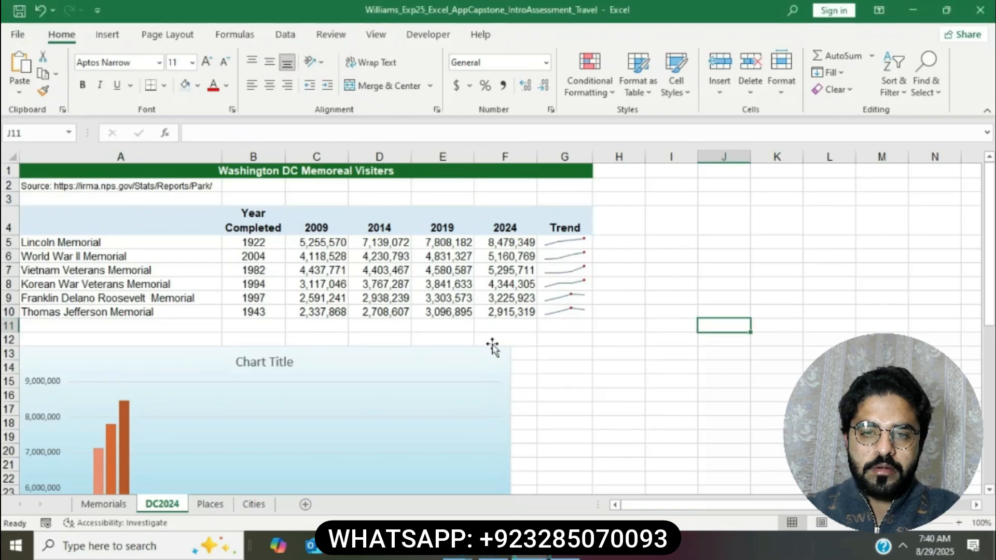
left_click(492, 346)
right_click(483, 350)
left_click(526, 472)
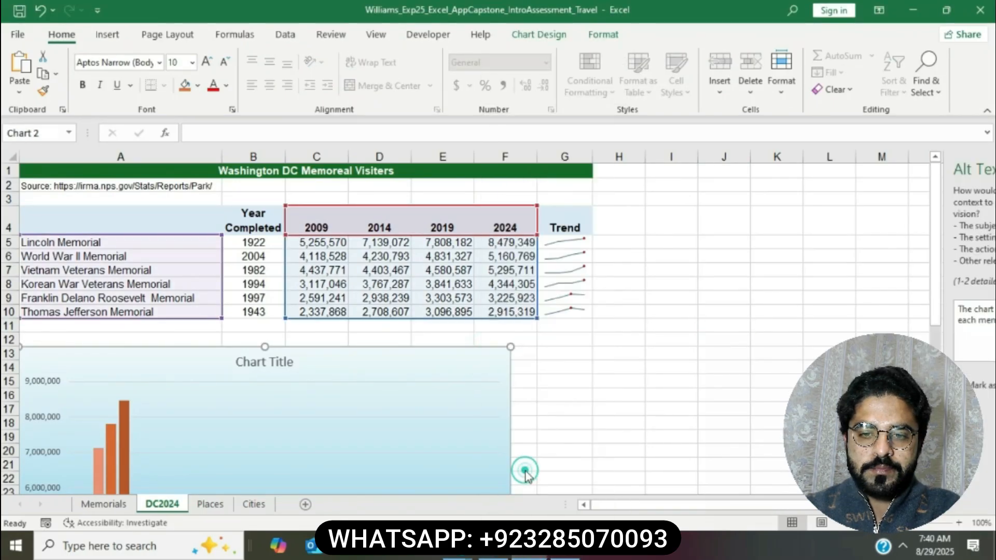
left_click(979, 167)
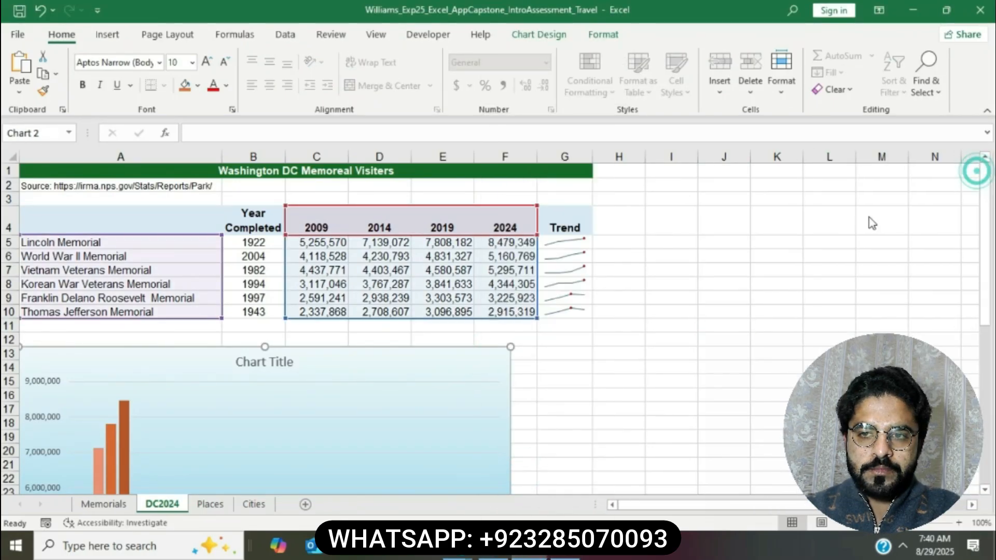
Step: Highlight the step 13 chart title and axis instructions in yellow
left_click(496, 557)
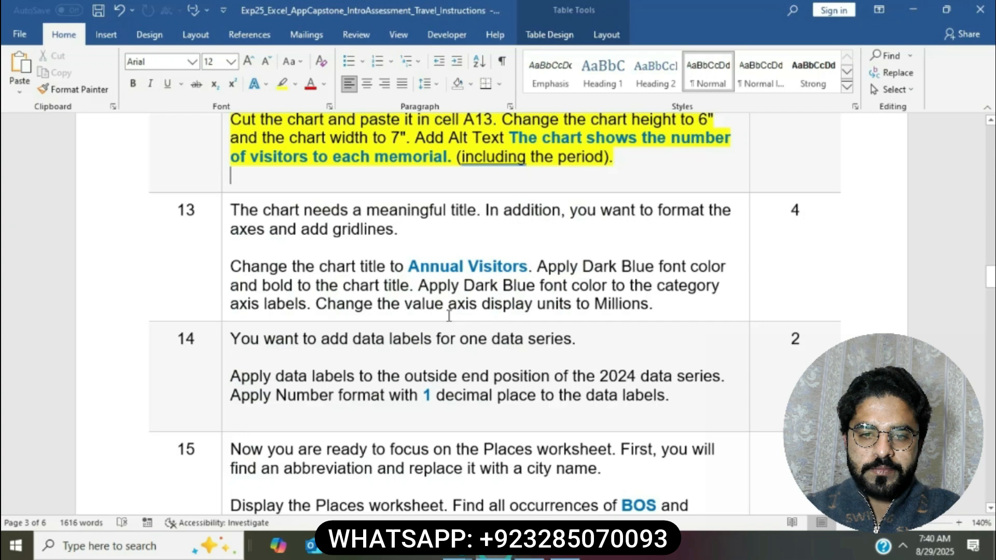
left_click(226, 209)
left_click(259, 182)
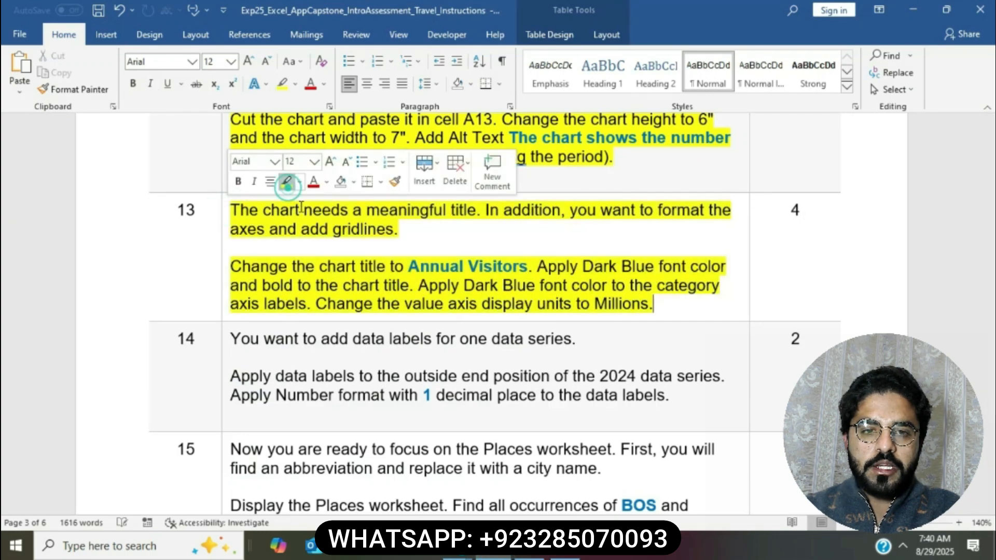
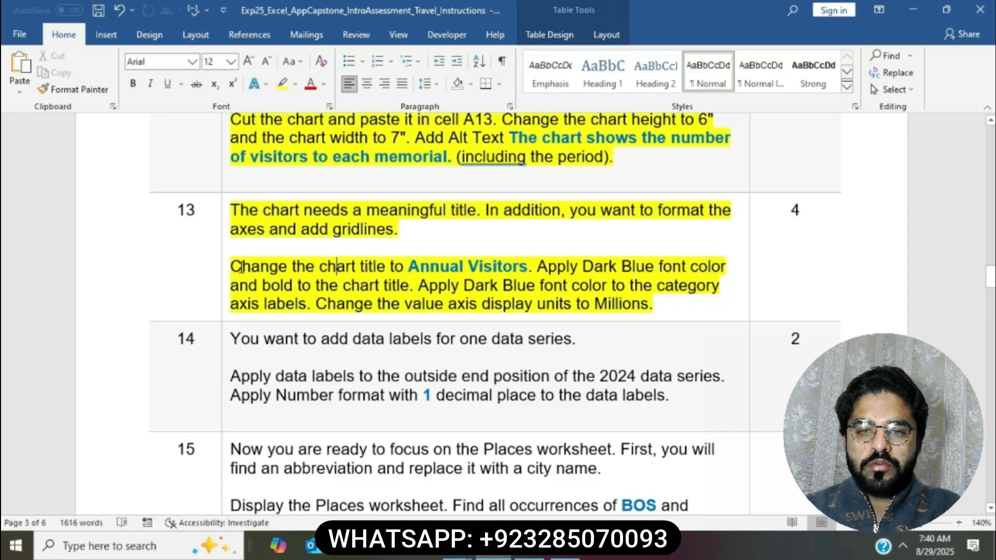
Step: Check the chart-title instruction, then select the placeholder title on the DC2024 chart
left_click_drag(231, 267, 528, 267)
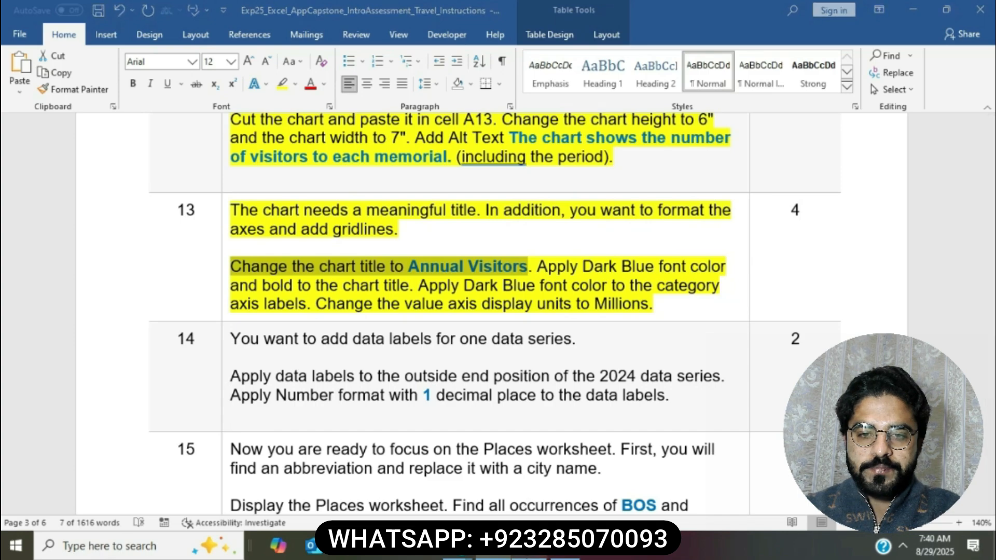
left_click(529, 553)
left_click(274, 361)
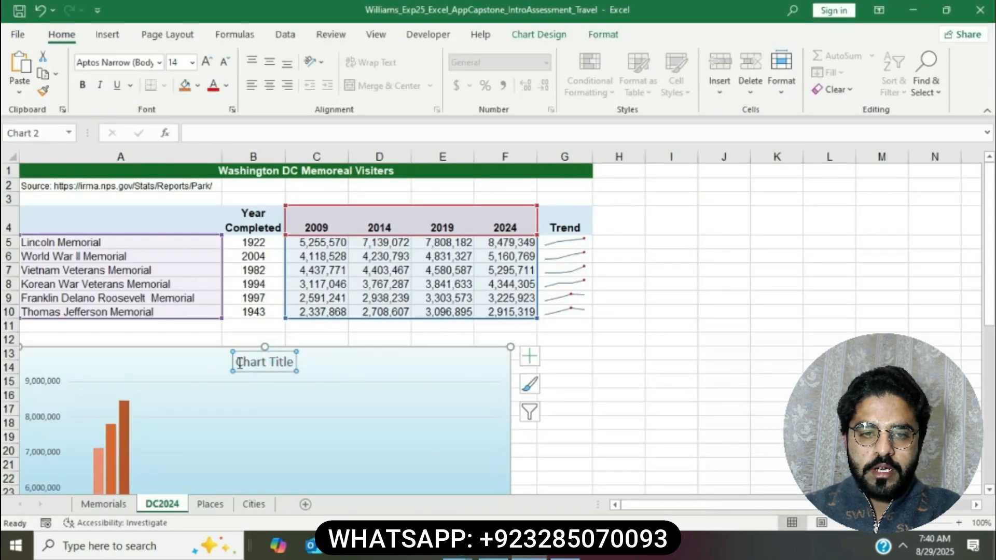
Step: Replace the placeholder chart title with 'Annual Visitors'
left_click_drag(239, 361, 293, 362)
key("Delete")
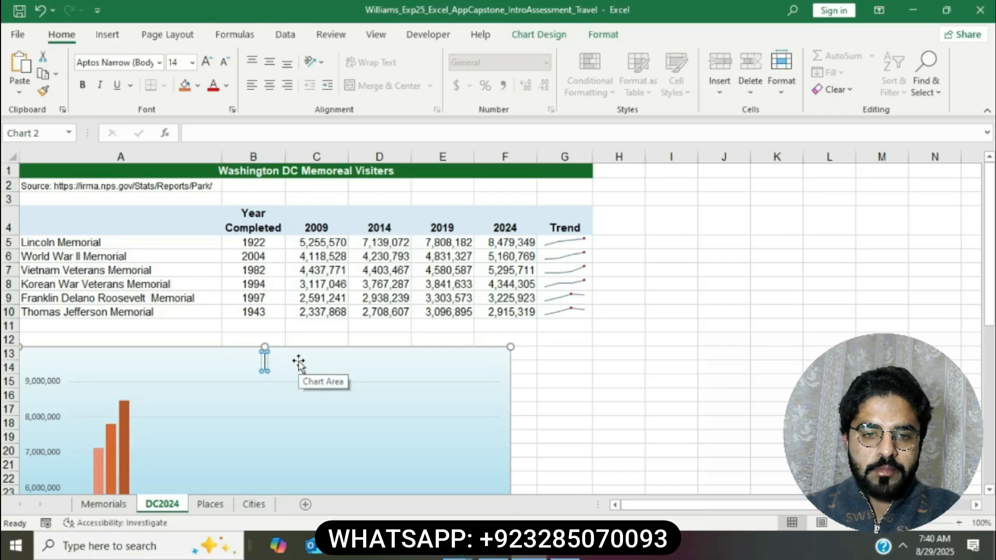
type("A")
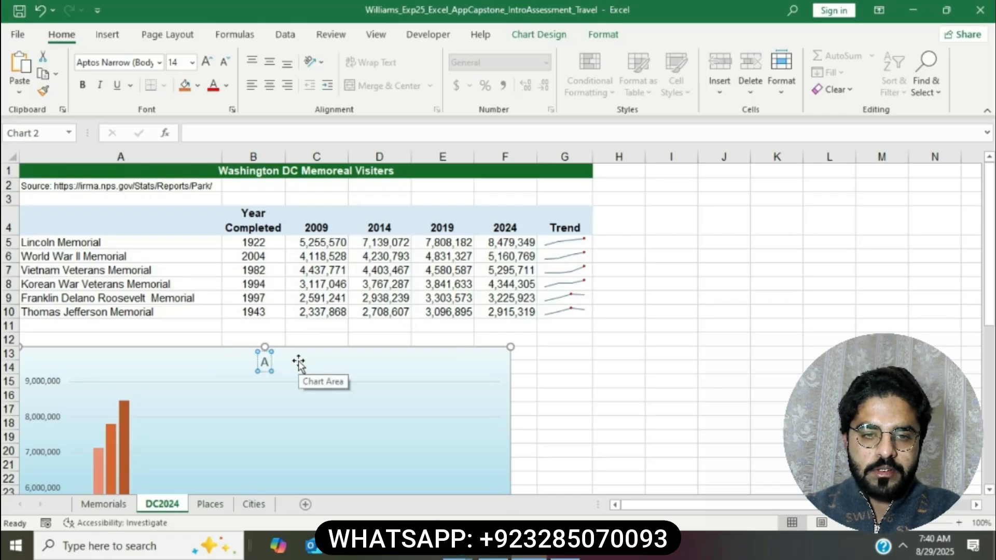
type("nnual")
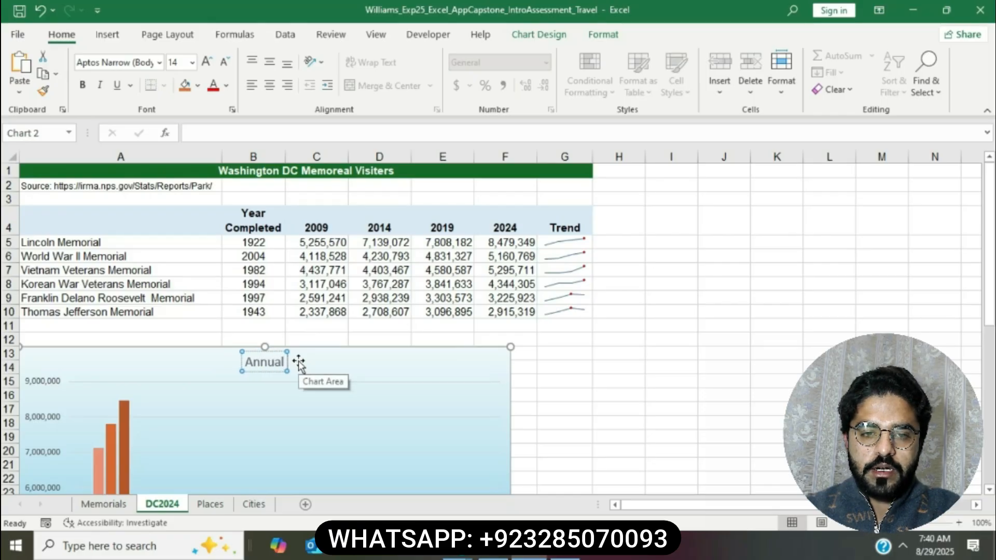
type(" Vis")
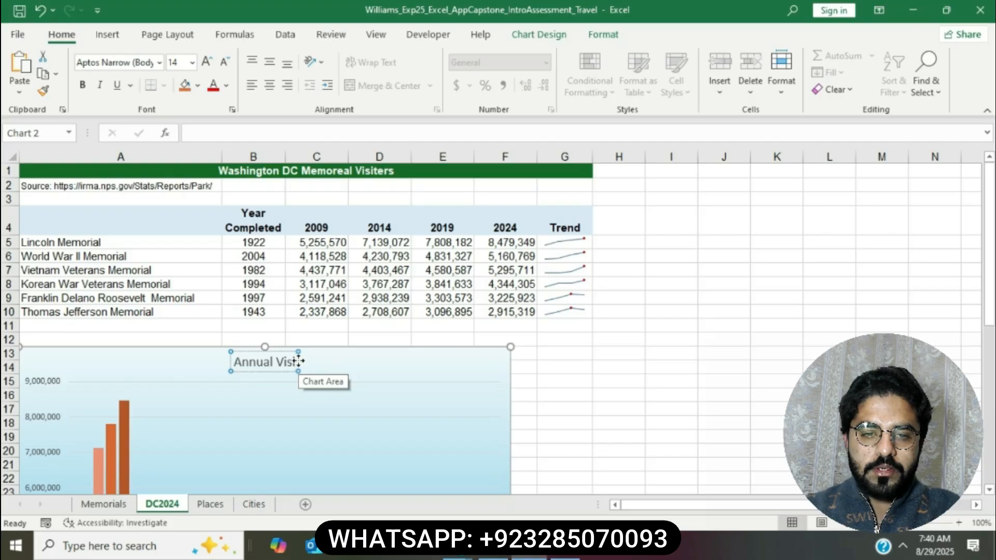
type("itors")
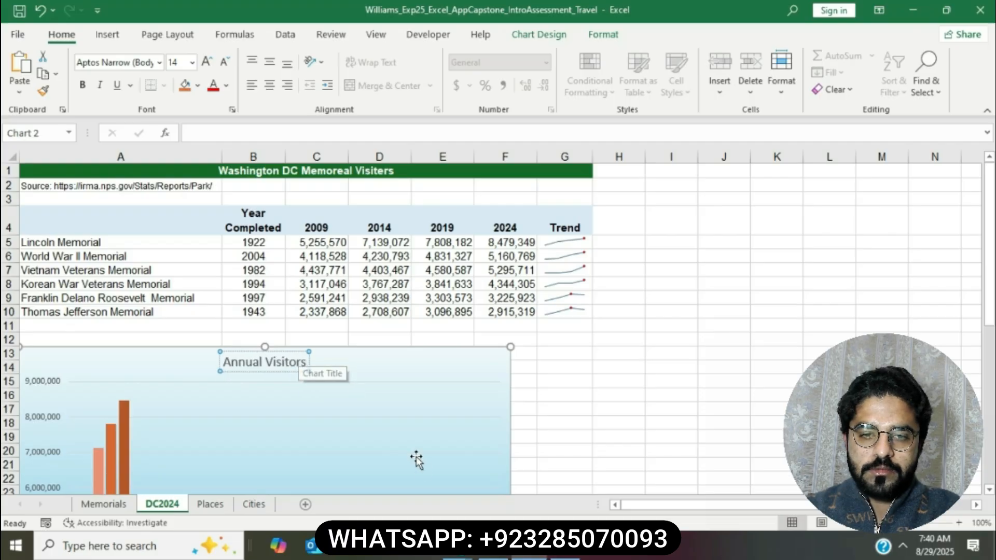
Step: Color the Annual Visitors chart title Dark Blue
left_click(493, 547)
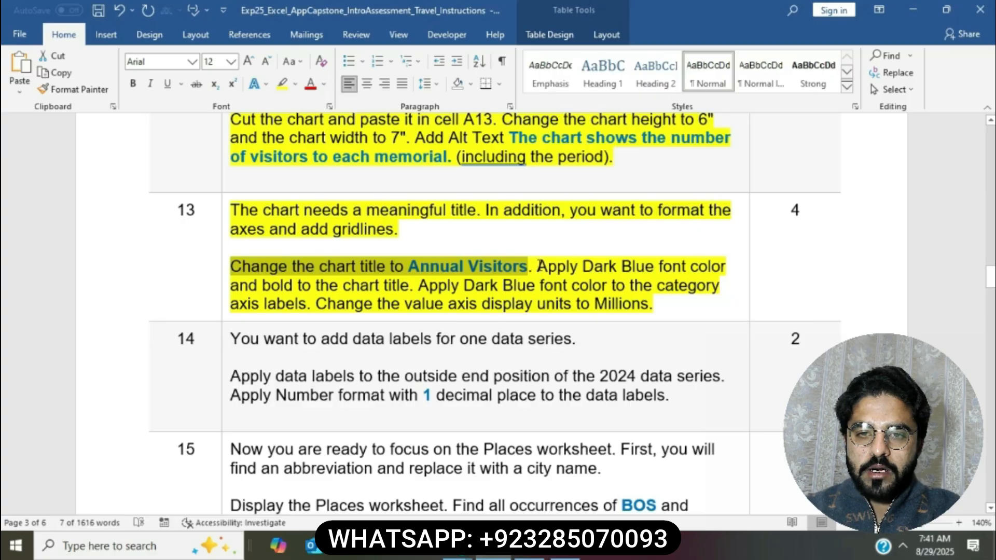
left_click_drag(538, 266, 726, 267)
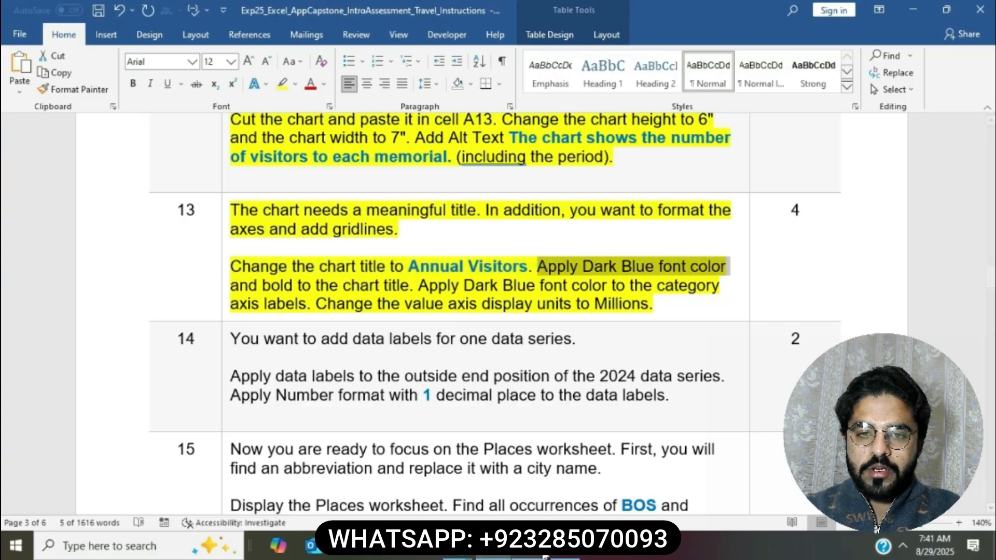
left_click(545, 555)
left_click(244, 361)
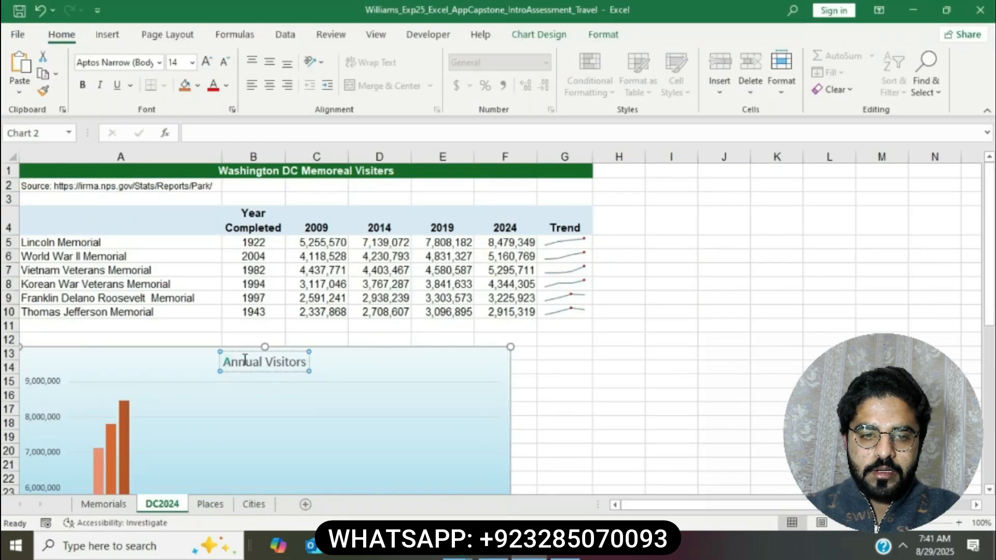
triple_click(245, 359)
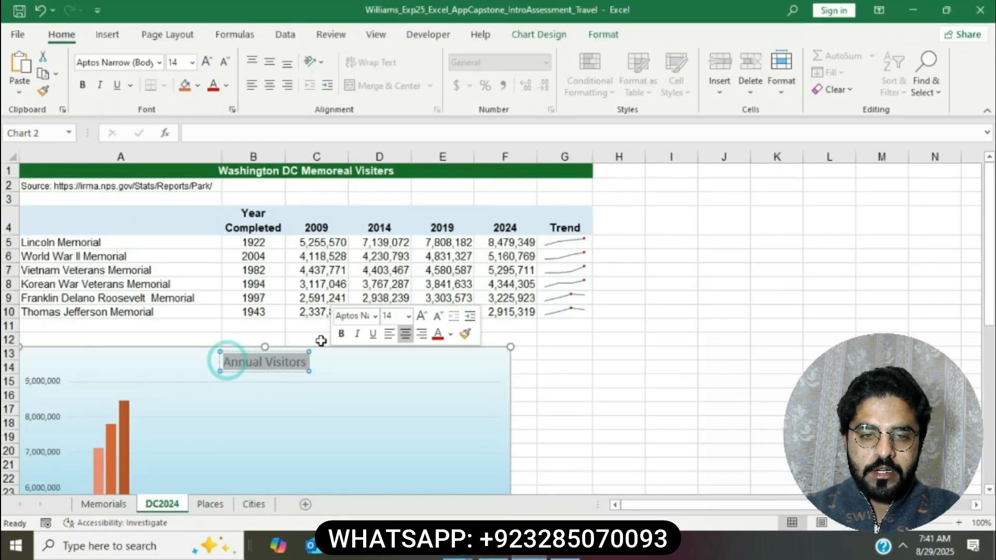
left_click(227, 85)
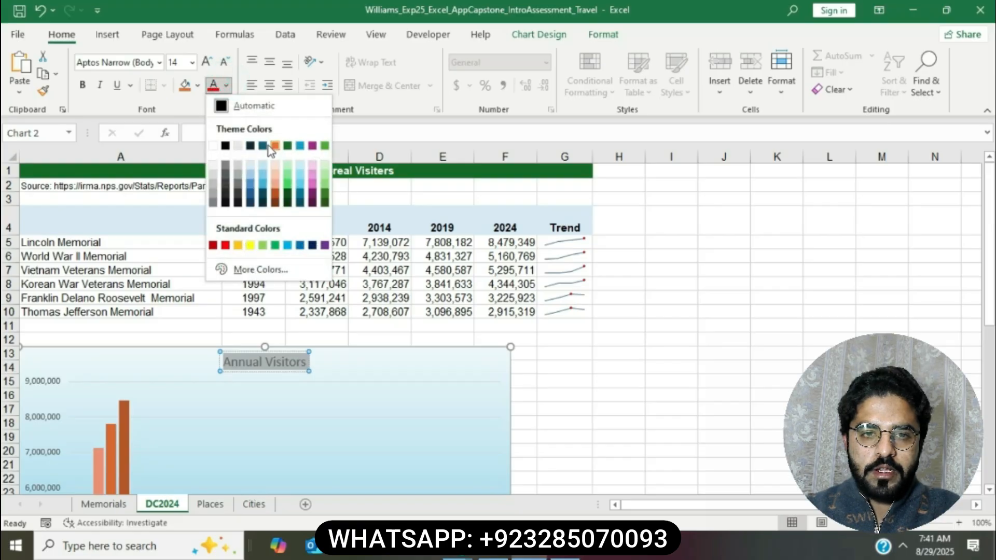
left_click(312, 245)
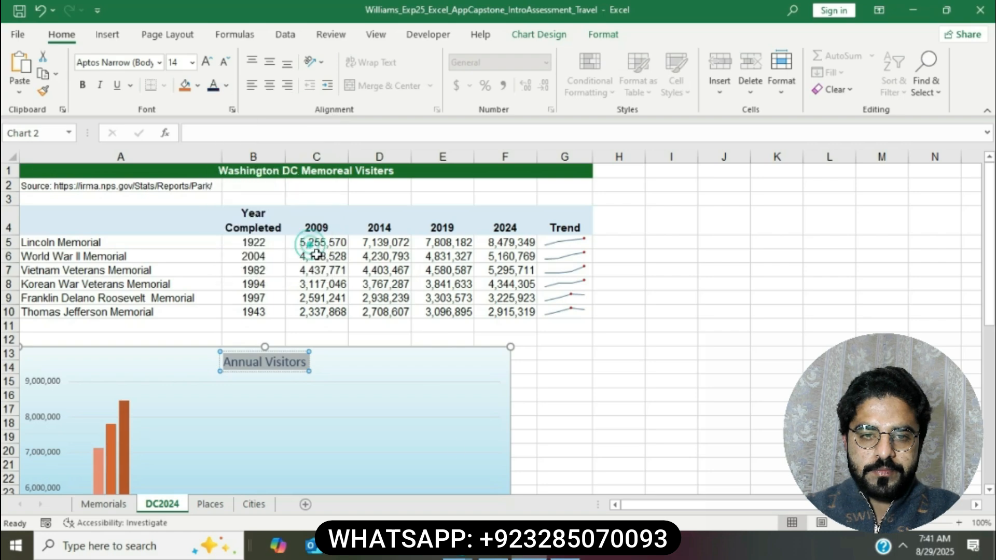
Step: Make the Annual Visitors chart title bold
key("alt+Tab")
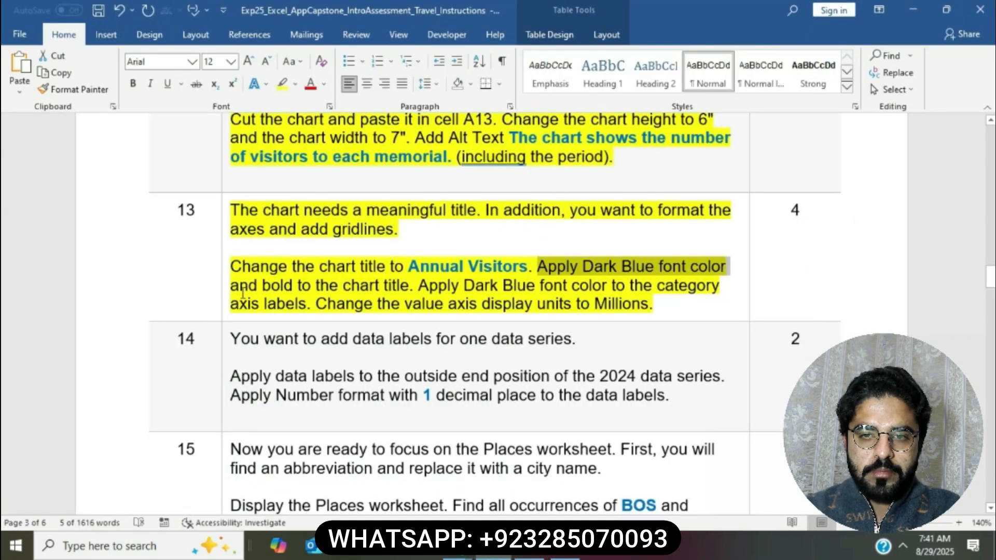
left_click_drag(231, 286, 409, 286)
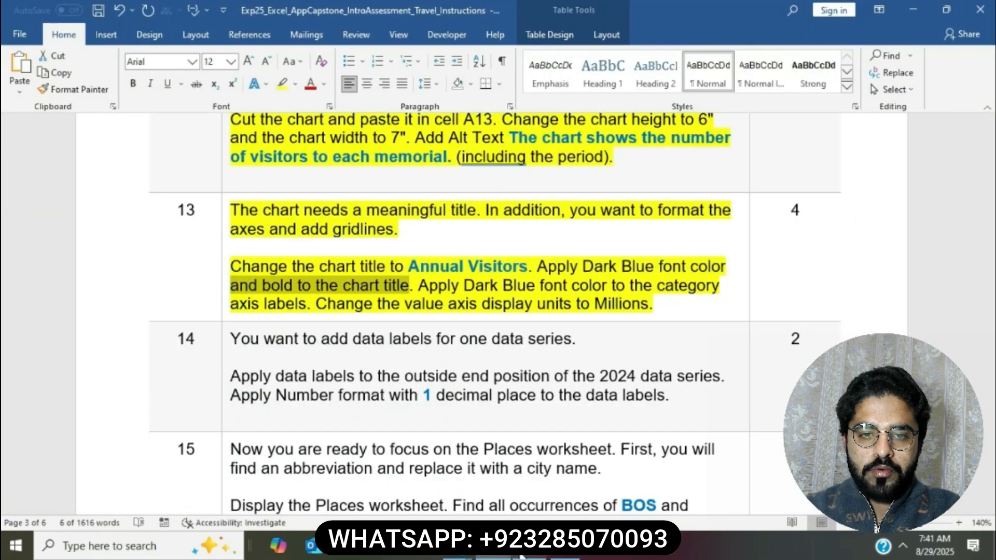
key("alt+Tab")
left_click(83, 86)
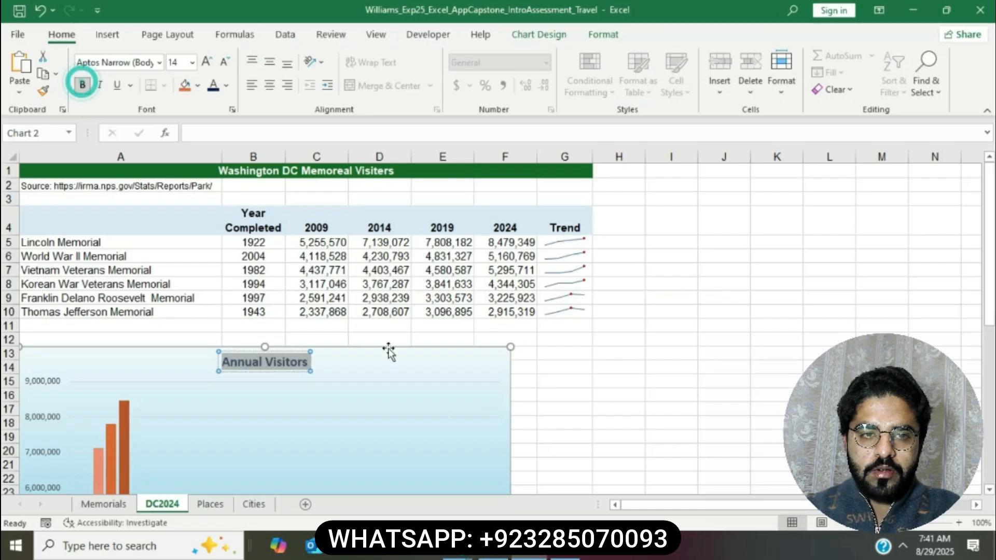
key("alt+Tab")
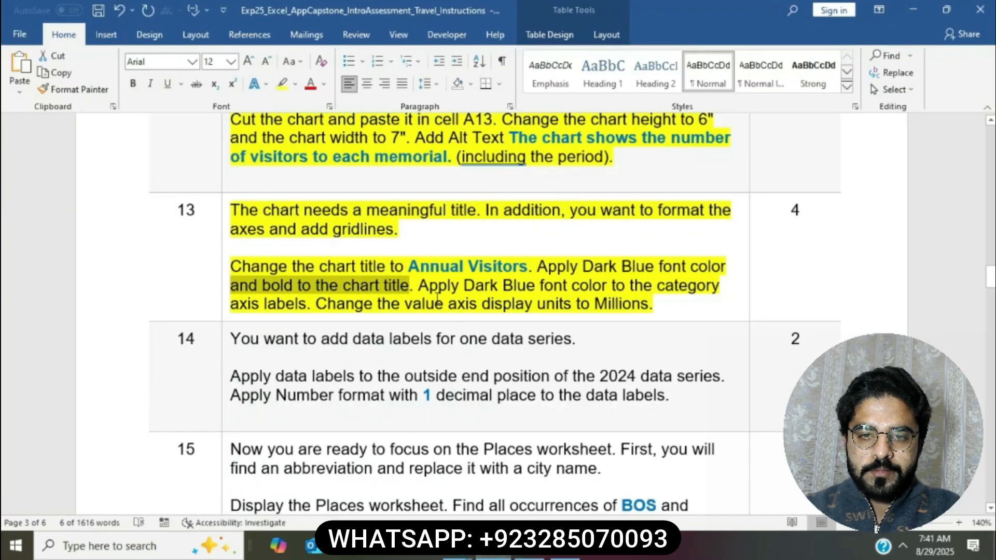
left_click_drag(427, 287, 311, 304)
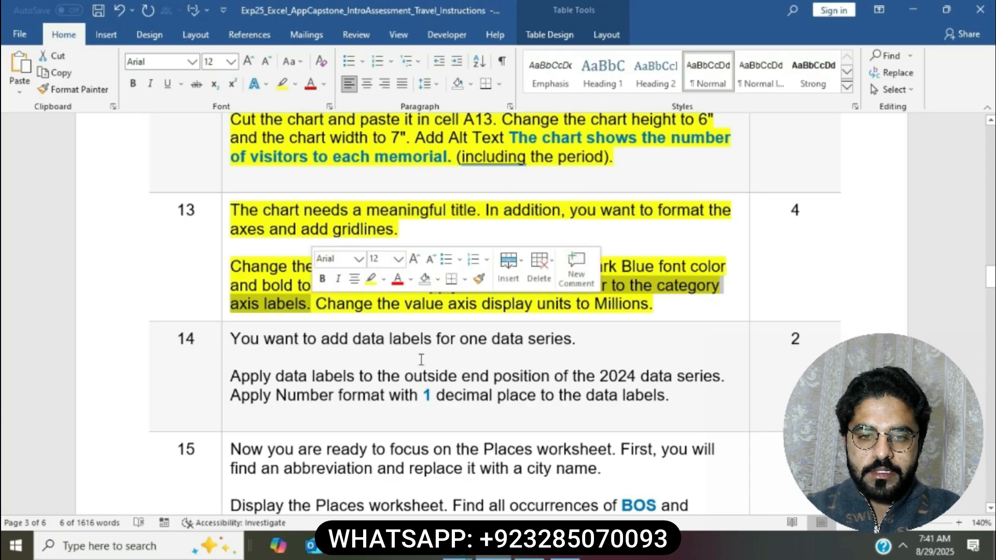
key("alt+Tab")
Step: Color the memorial-name category axis labels Dark Blue
scroll(135, 388, "down", 6)
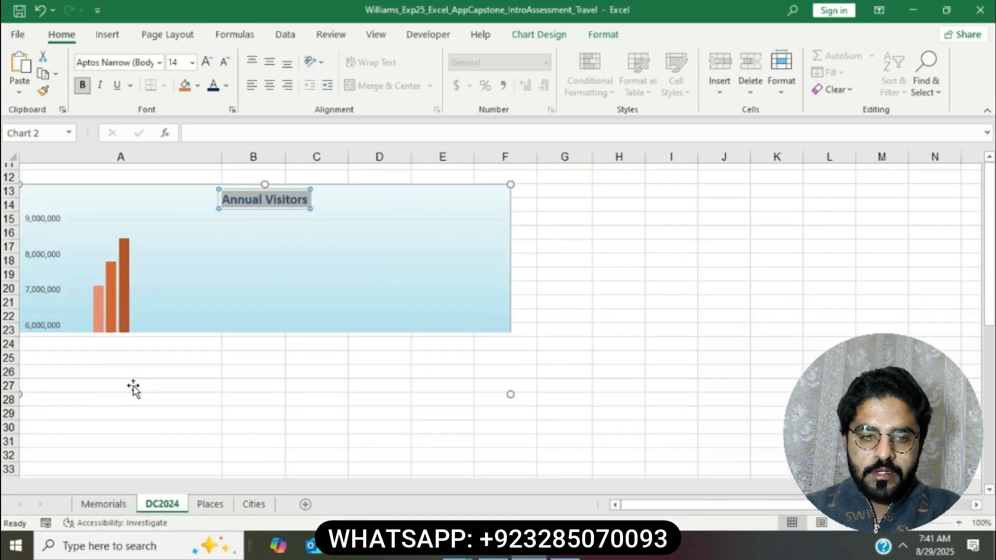
left_click(46, 350)
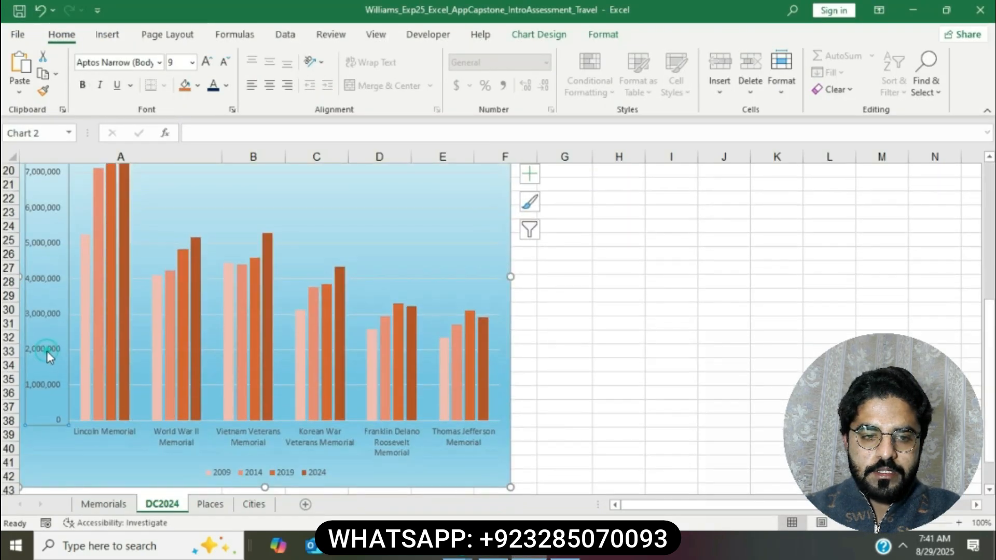
left_click(164, 436)
left_click(229, 92)
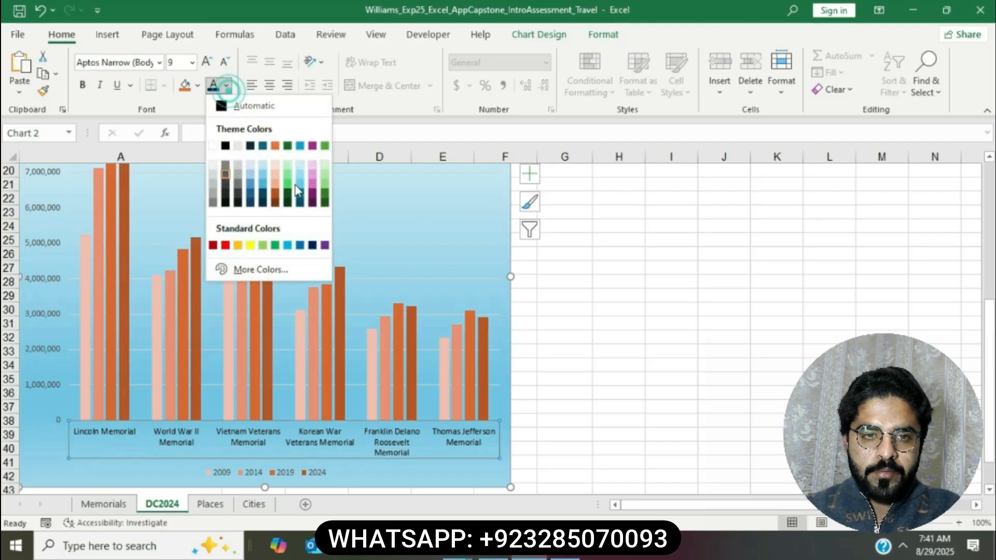
left_click(313, 246)
Step: Set the value axis display units to Millions so it reads 0 to 7
key("alt+Tab")
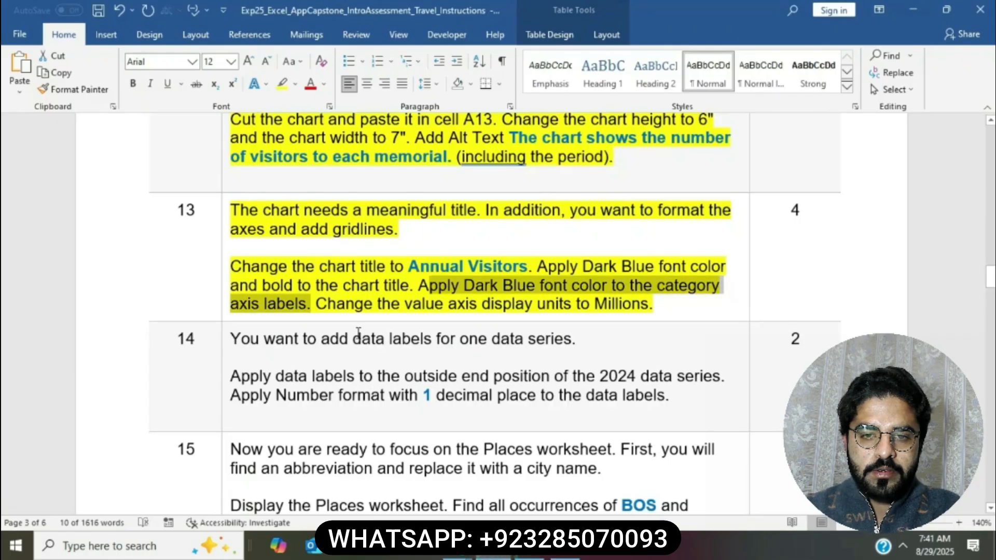
left_click_drag(315, 304, 641, 301)
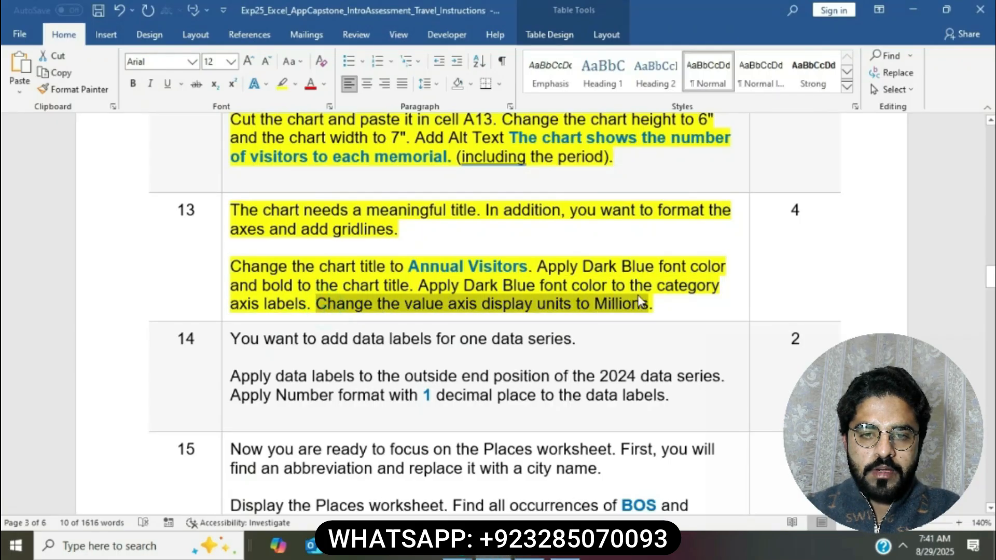
key("alt+Tab")
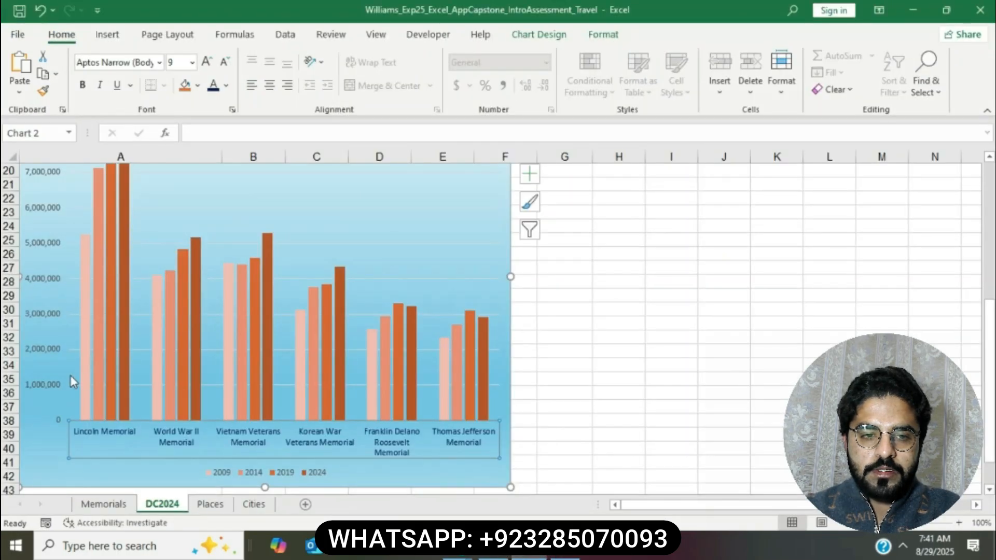
left_click(51, 384)
right_click(51, 384)
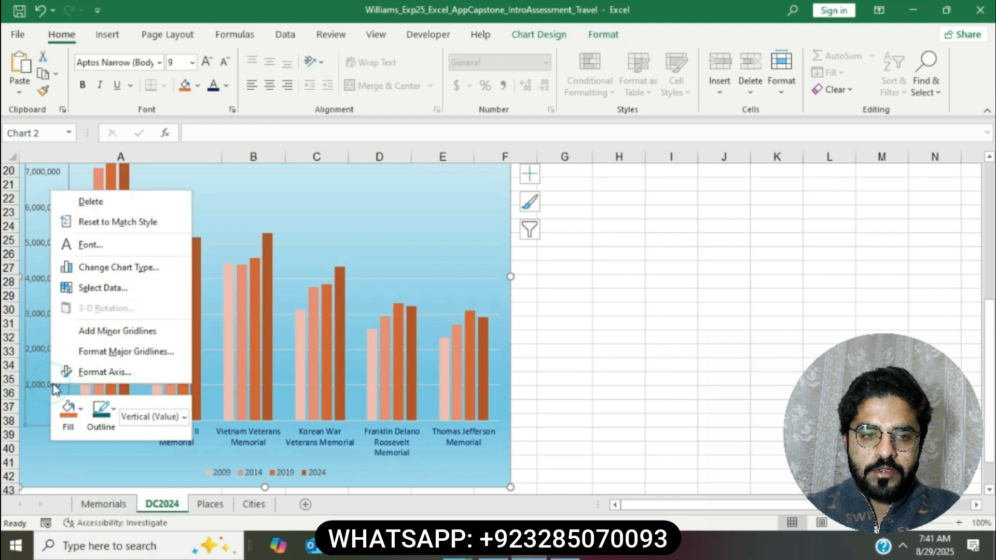
left_click(102, 375)
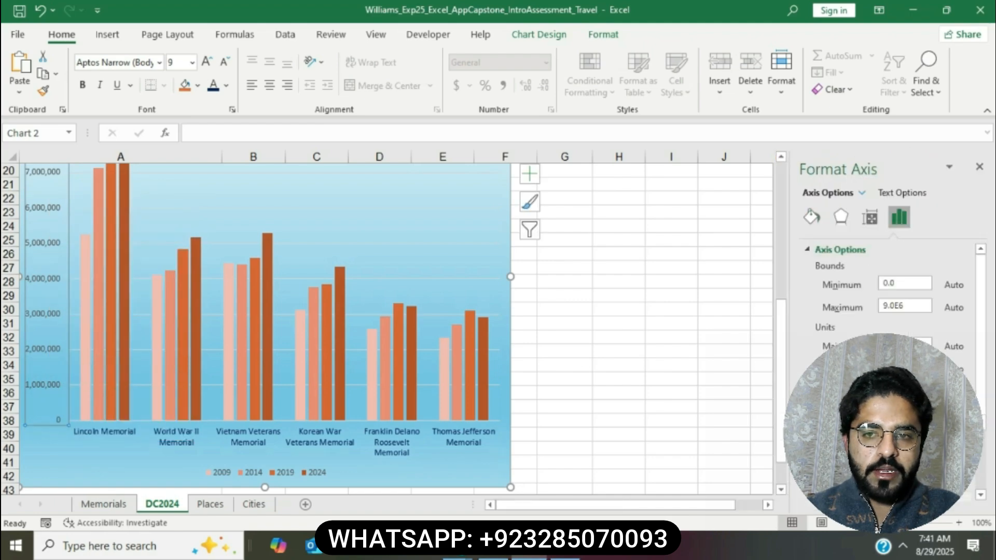
scroll(882, 384, "down", 3)
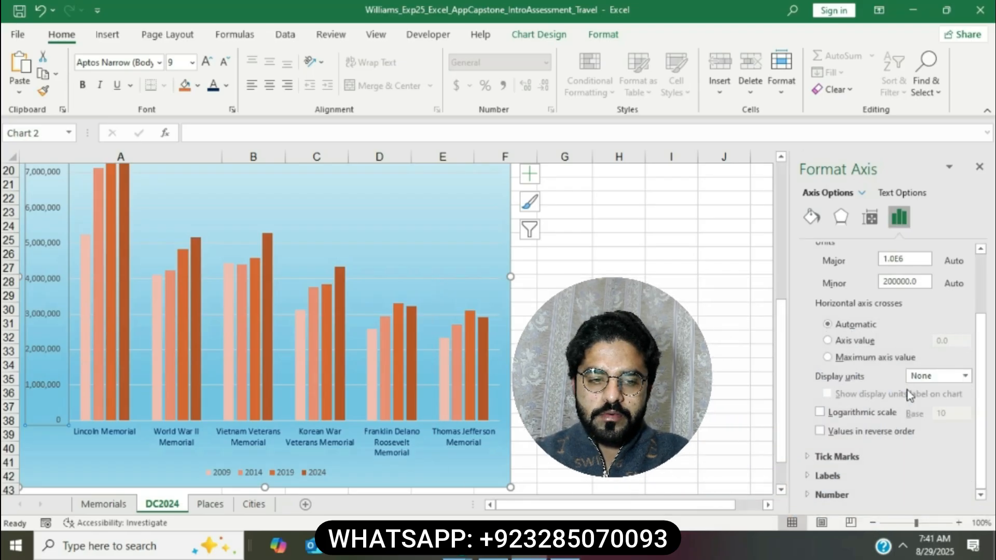
left_click(965, 376)
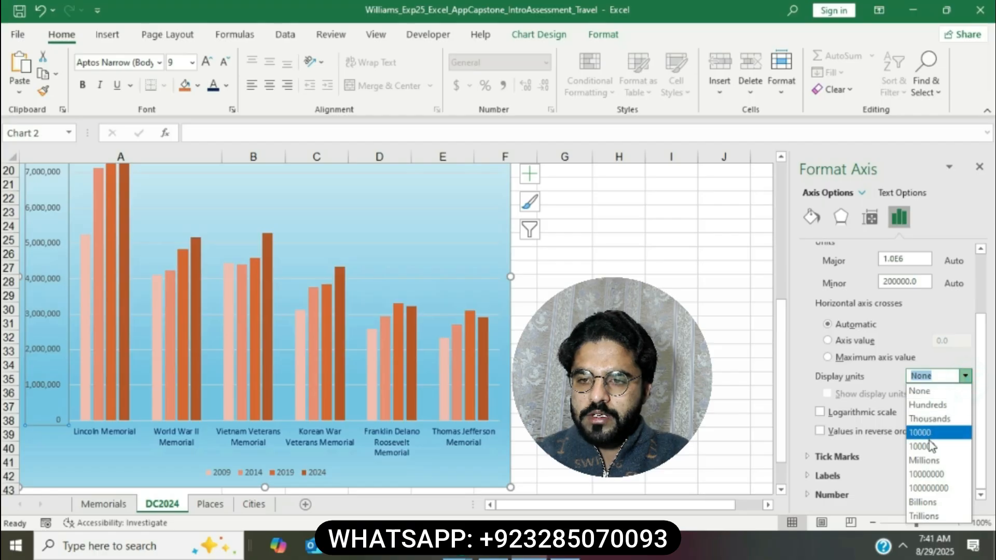
left_click(926, 460)
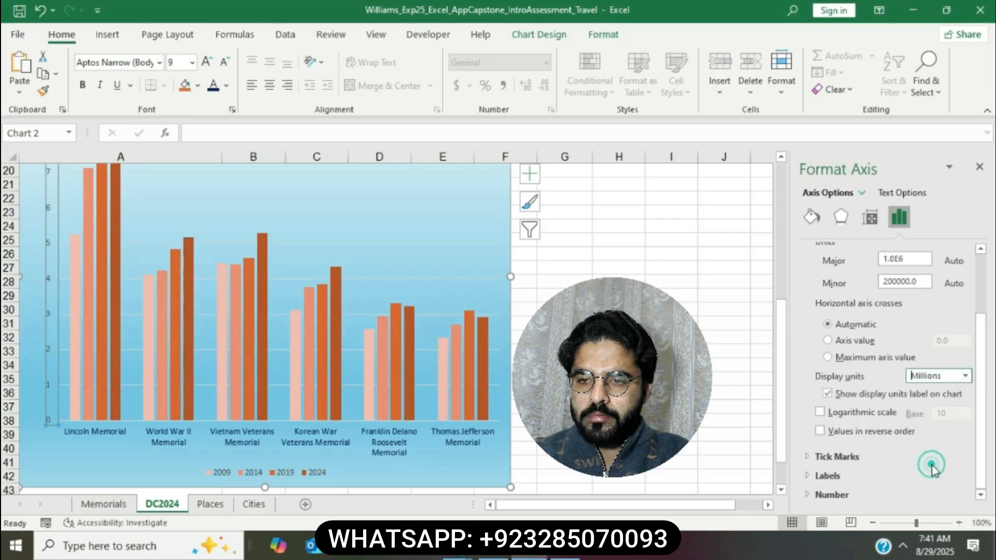
left_click(979, 166)
left_click(752, 351)
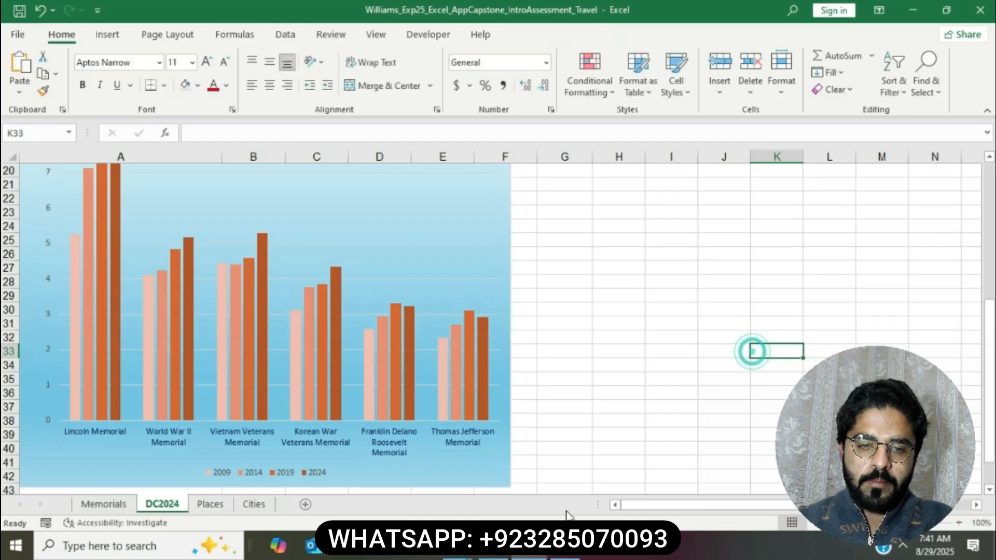
Step: Highlight step 14's 2024 data-label instructions in yellow in Word, then return to Excel
left_click(493, 545)
scroll(476, 270, "down", 3)
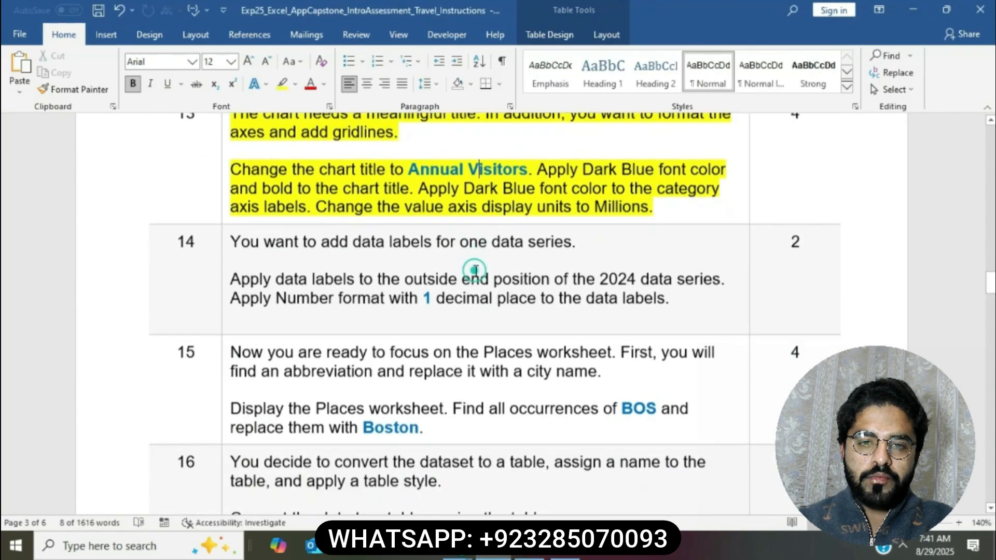
left_click(226, 194)
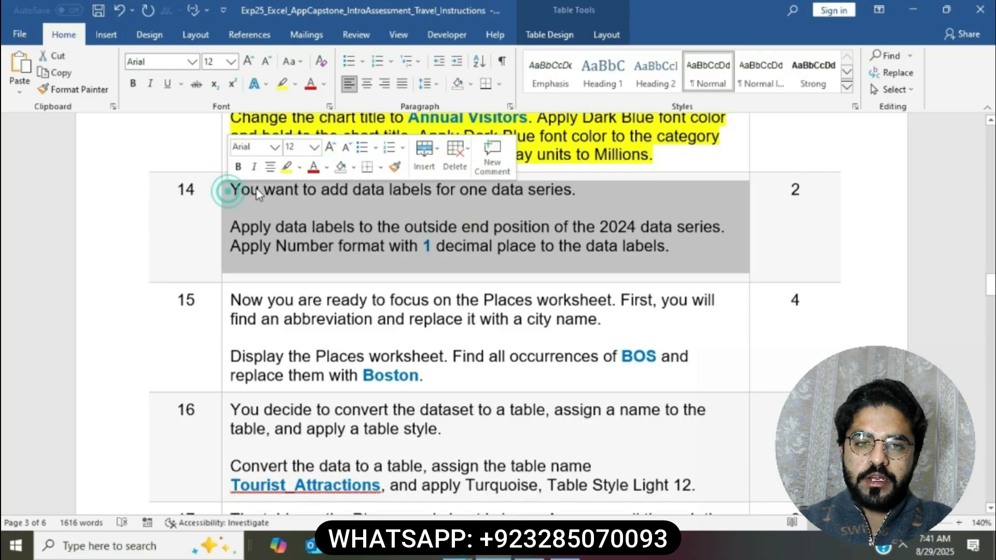
left_click(285, 167)
left_click(294, 234)
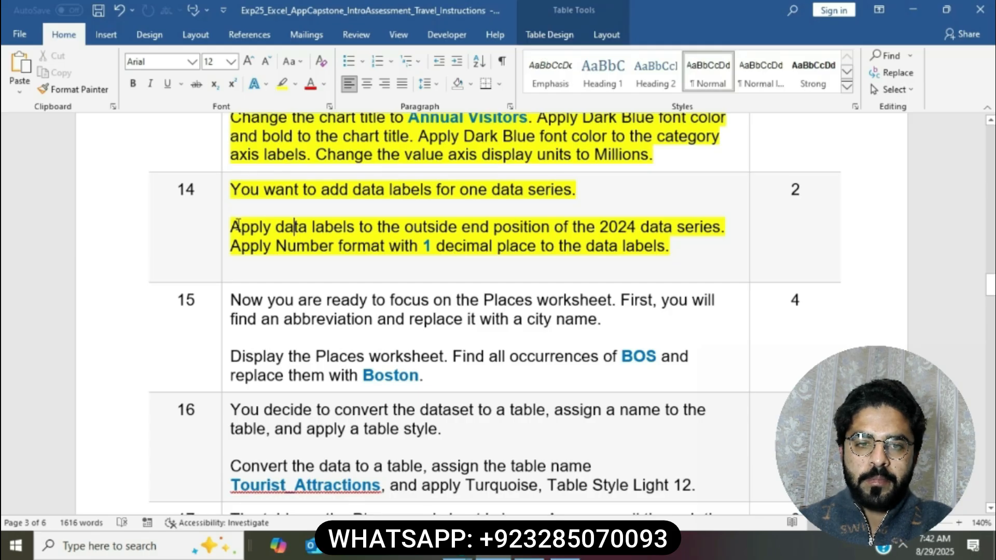
left_click_drag(233, 227, 602, 227)
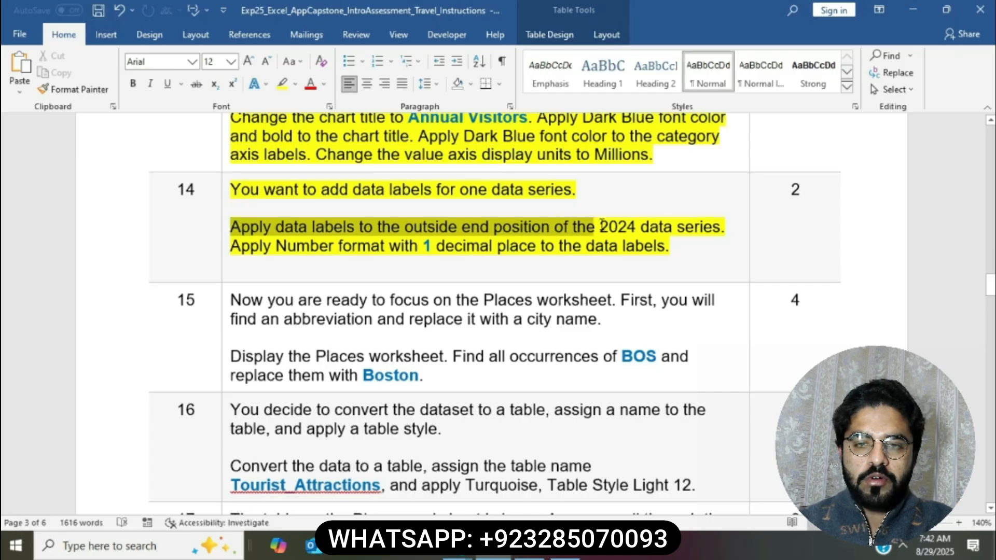
left_click_drag(601, 226, 724, 227)
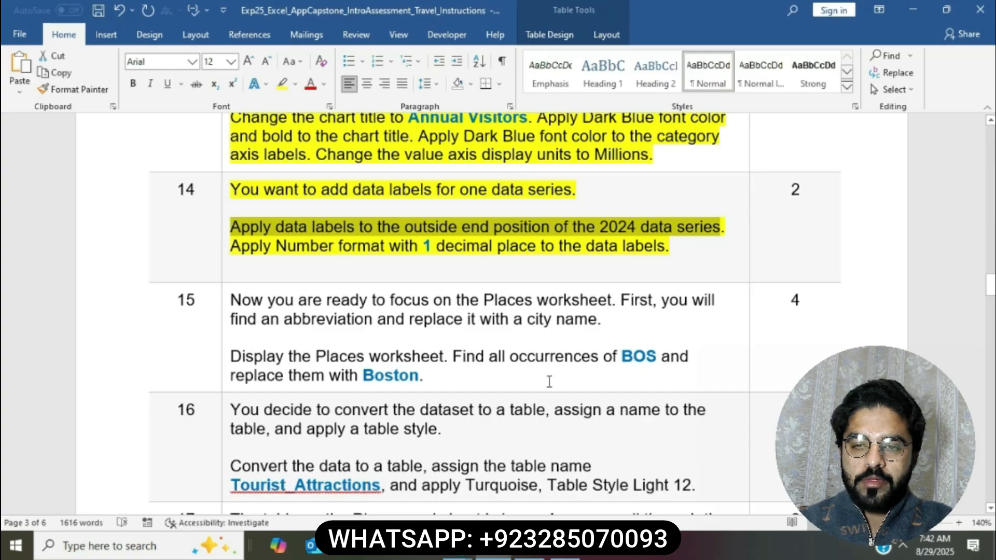
key("alt+Tab")
scroll(519, 340, "down", 2)
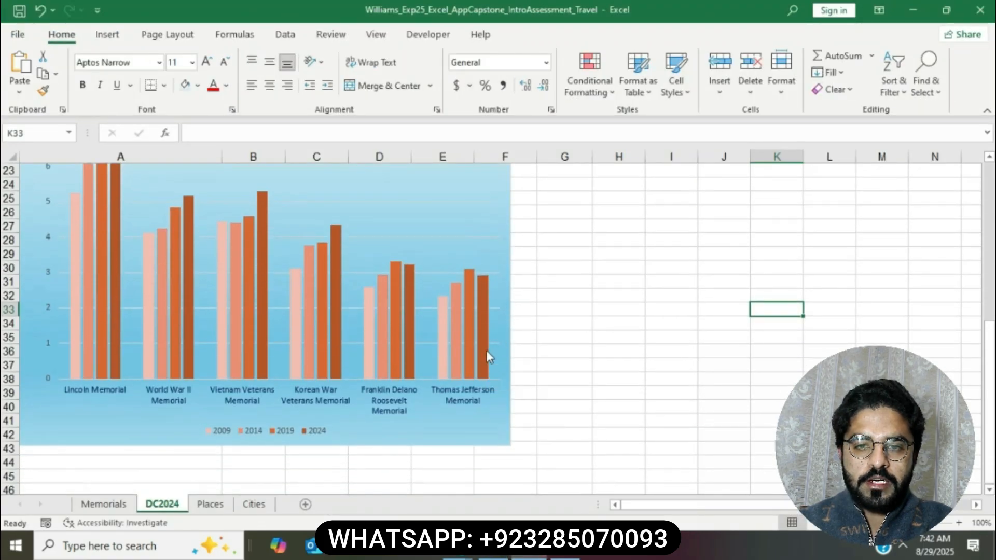
Step: Add Outside End data labels to the chart's 2024 series
left_click(486, 350)
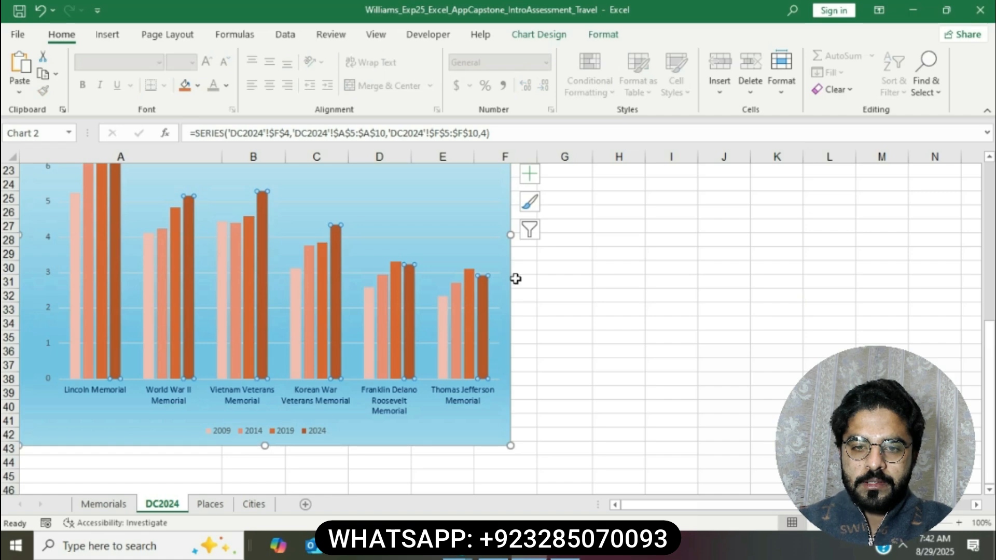
left_click(529, 173)
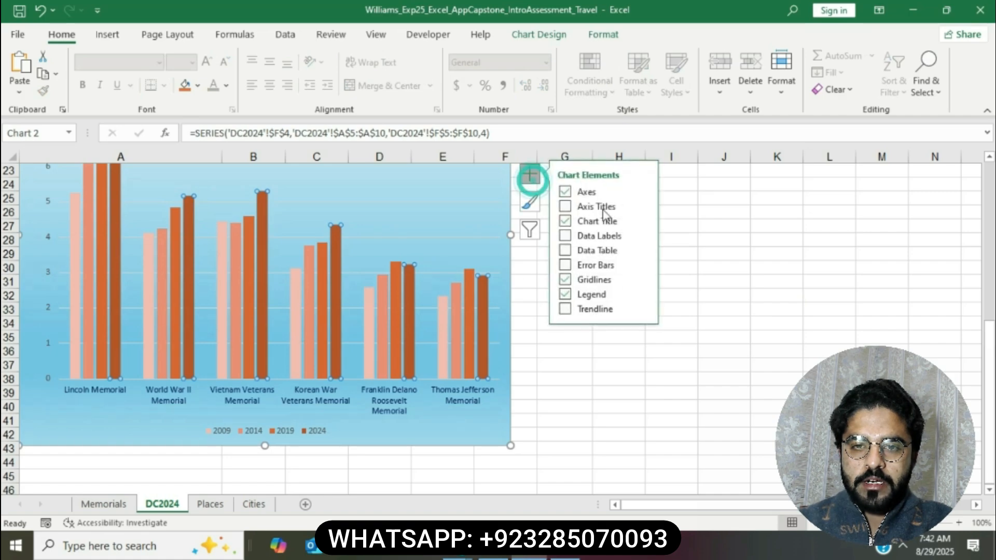
left_click(639, 236)
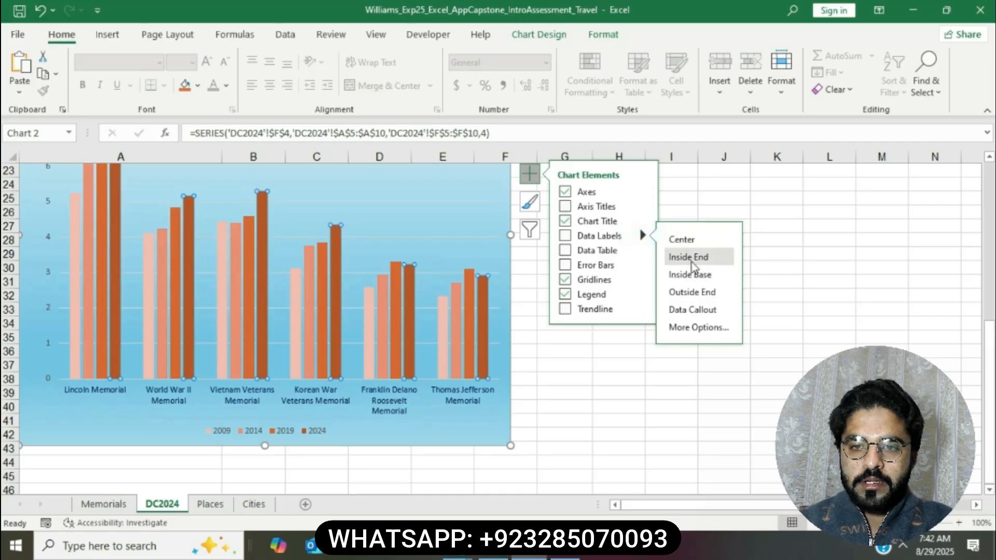
left_click(690, 293)
key("alt+Tab")
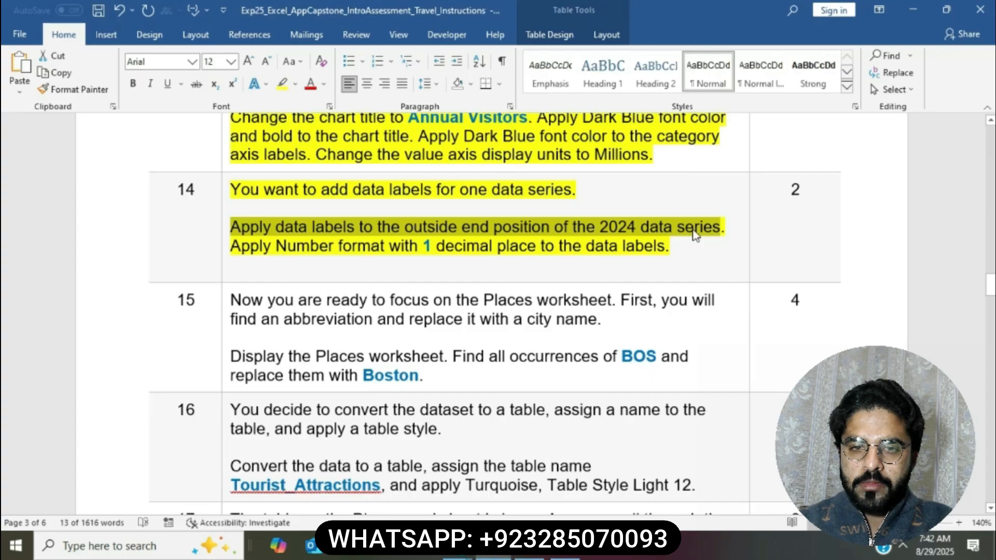
left_click_drag(234, 245, 679, 248)
left_click(507, 556)
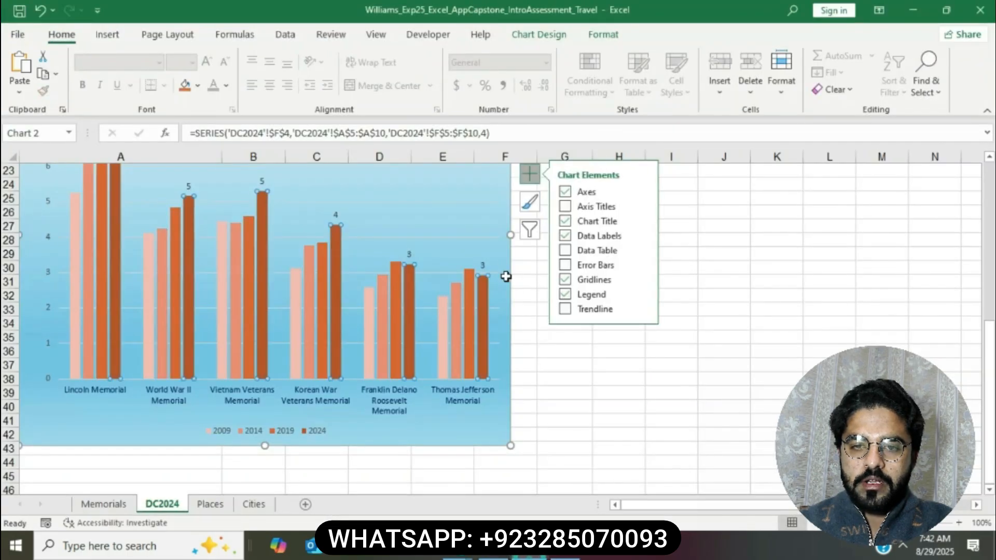
Step: Format the 2024 data labels as Number with 1 decimal place
left_click(484, 264)
right_click(484, 264)
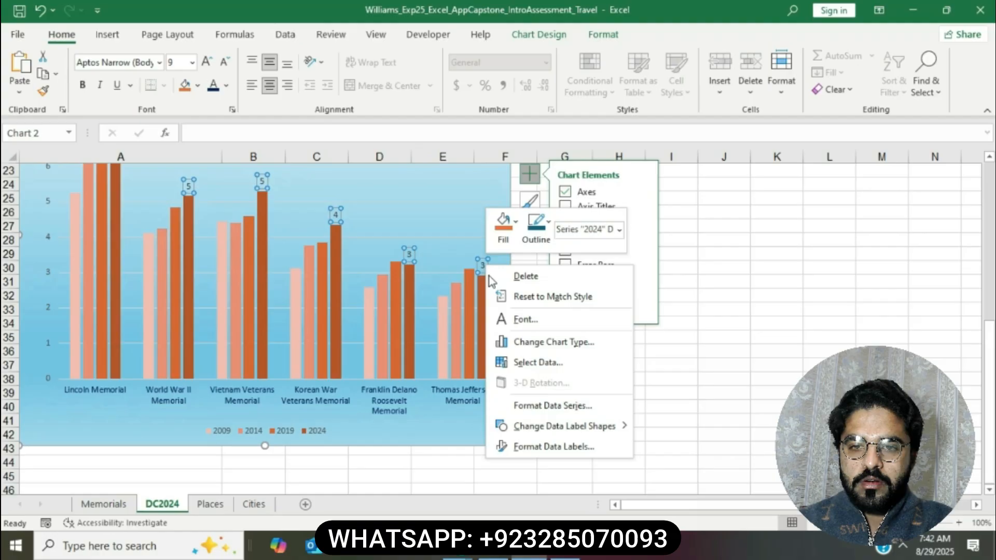
left_click(555, 447)
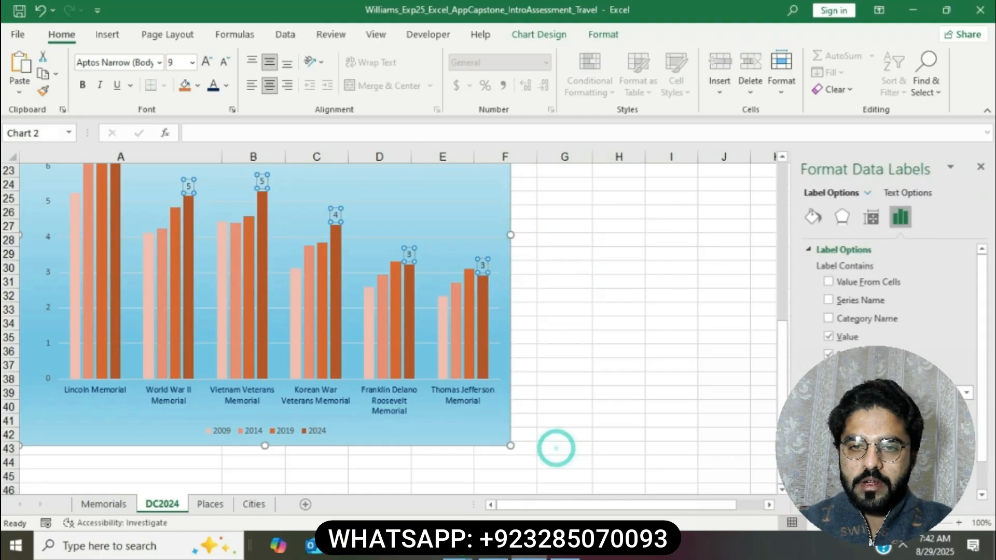
scroll(881, 300, "down", 3)
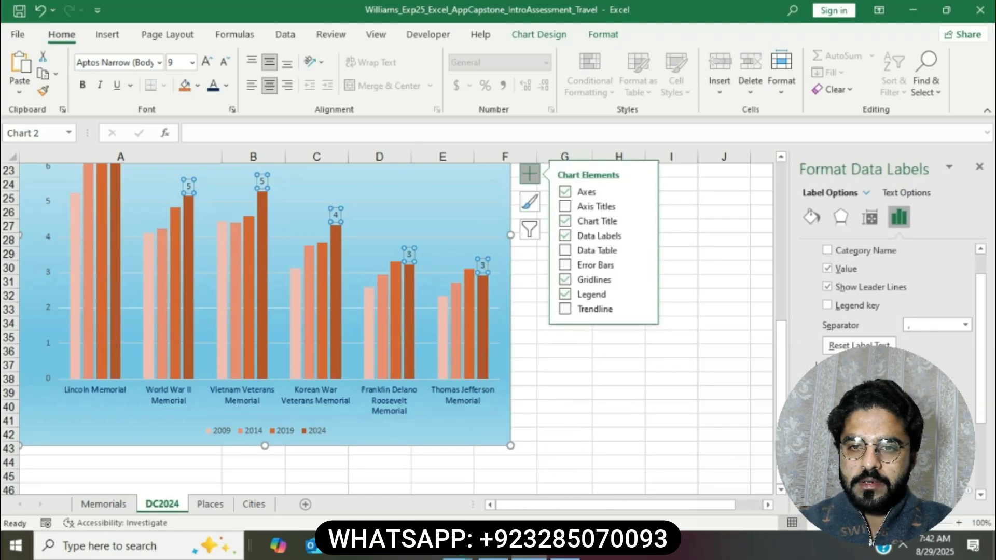
left_click(953, 417)
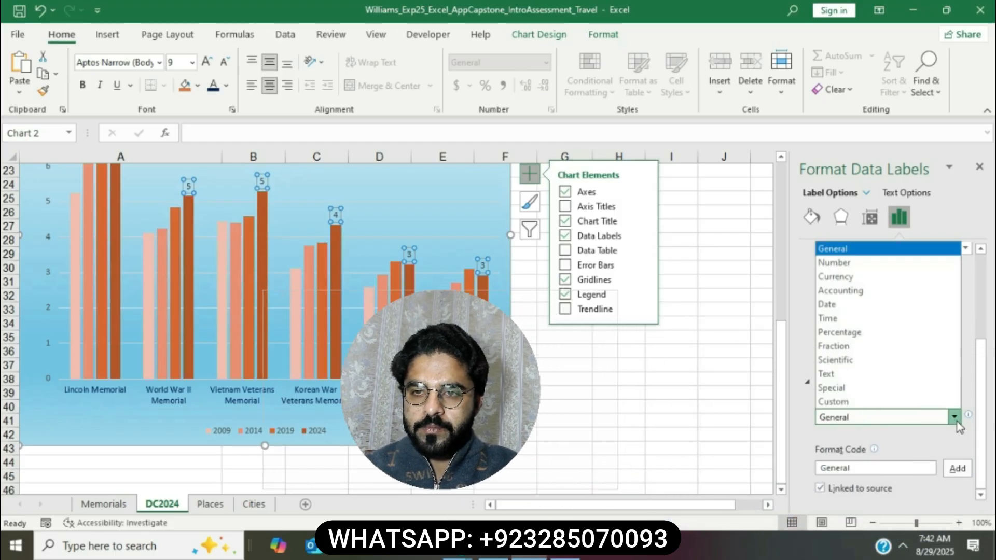
left_click(840, 262)
scroll(861, 358, "down", 3)
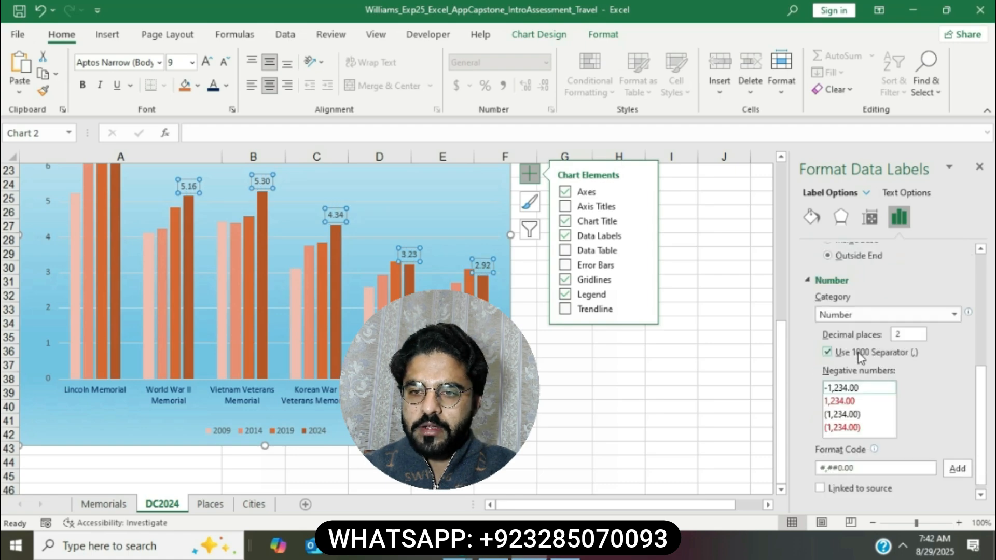
double_click(913, 333)
type("1")
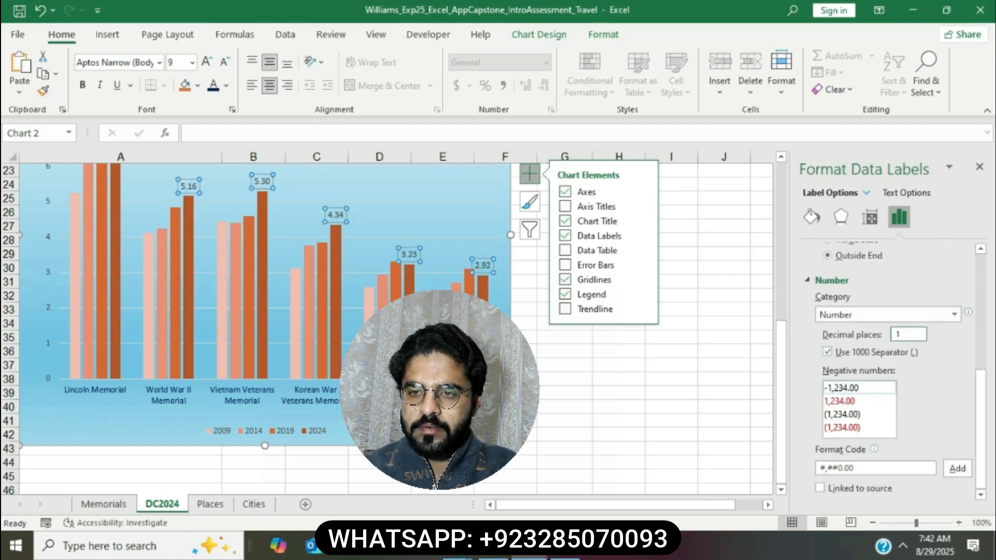
key("Return")
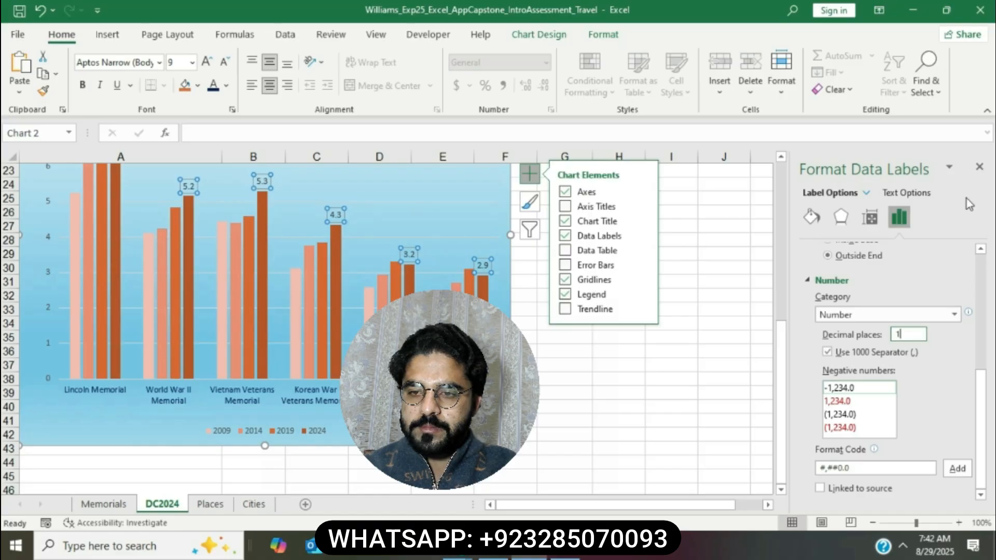
left_click(981, 170)
left_click(648, 365)
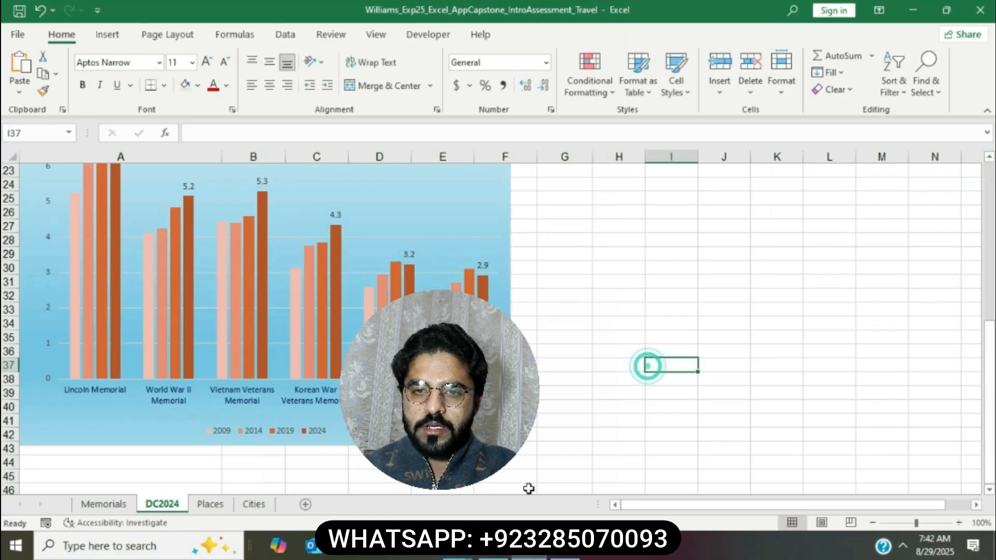
Step: Highlight step 15's instructions about replacing BOS on the Places worksheet in yellow
left_click(501, 556)
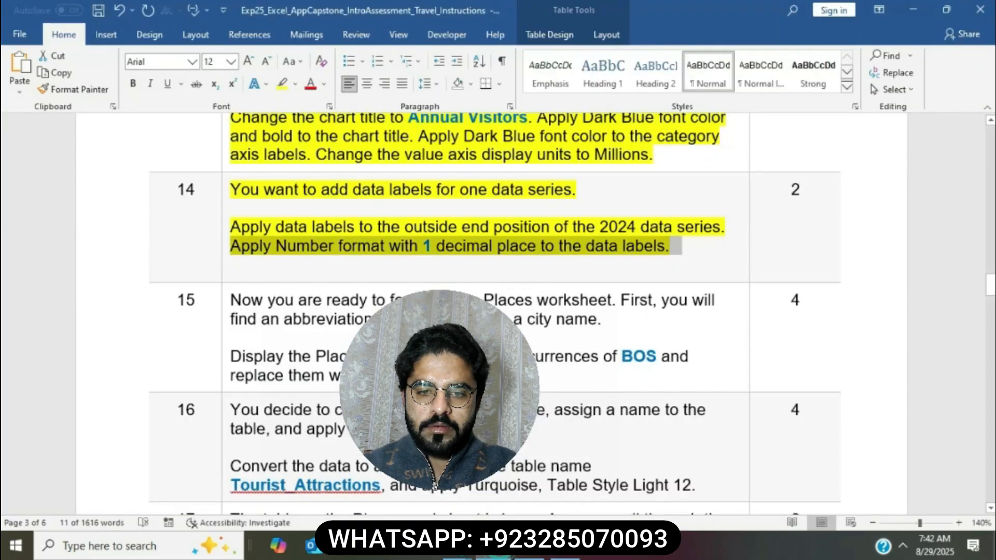
left_click(501, 274)
scroll(363, 233, "down", 3)
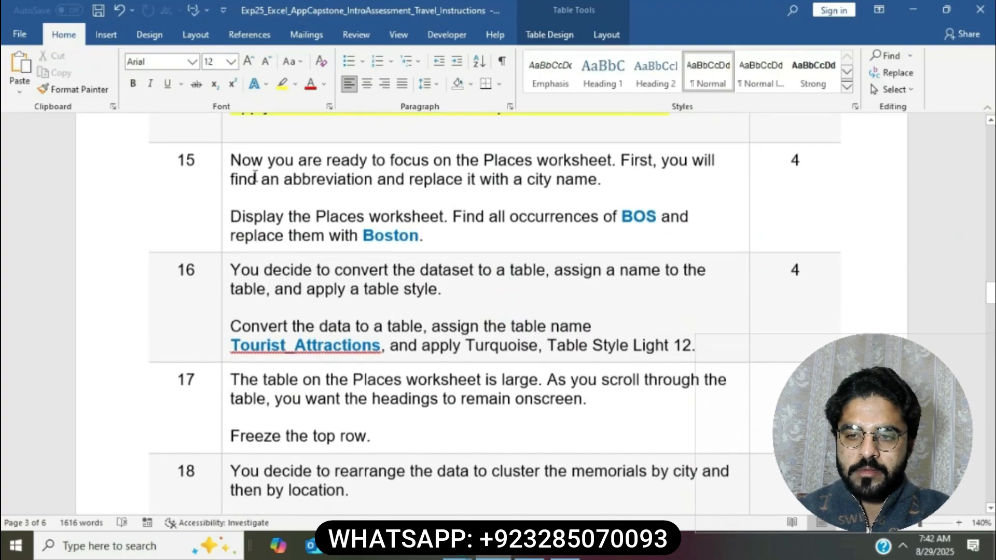
left_click(220, 167)
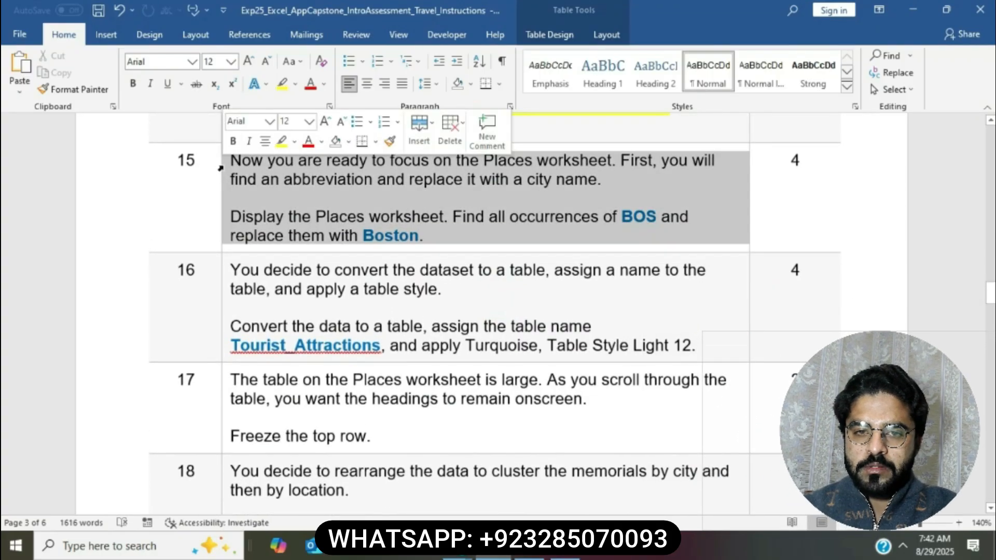
left_click(282, 142)
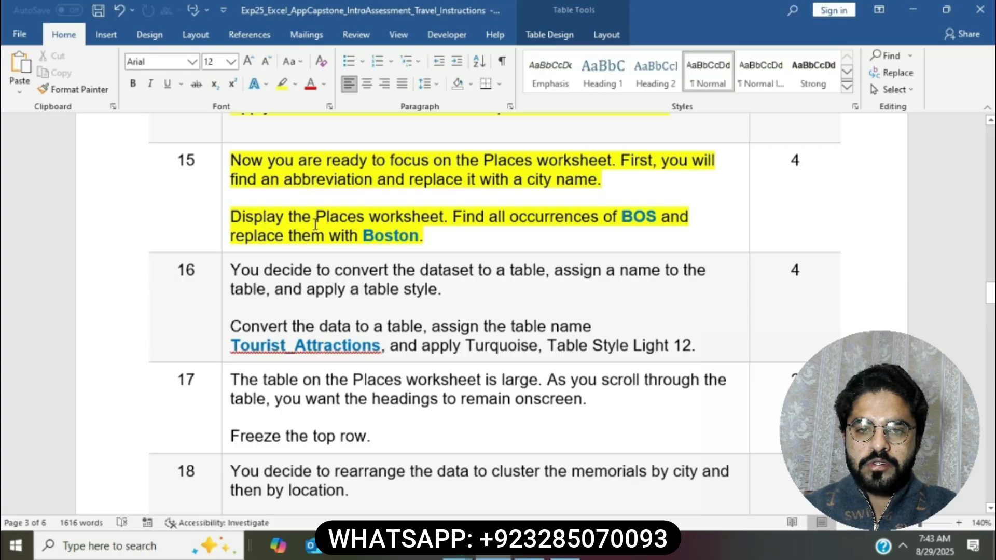
left_click_drag(236, 215, 444, 216)
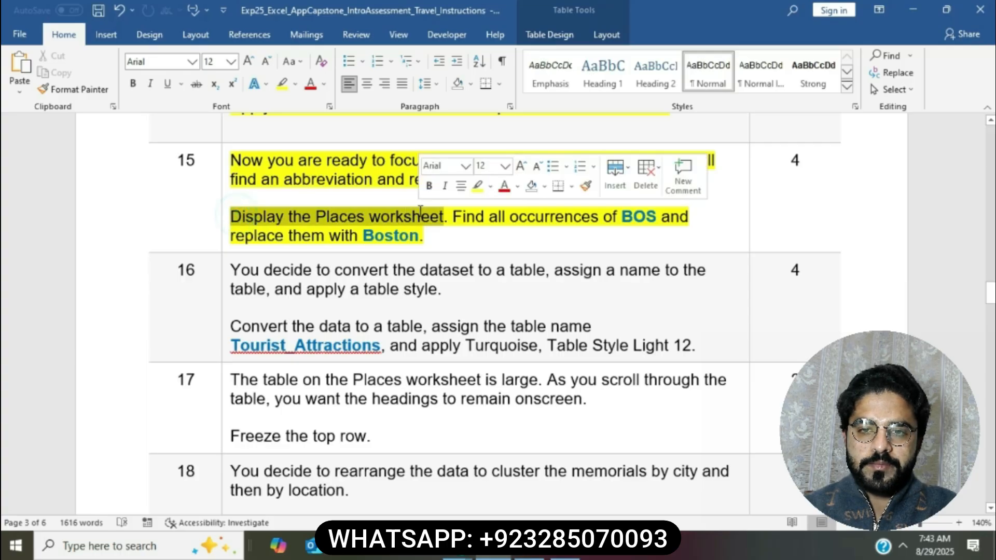
key("alt+Tab")
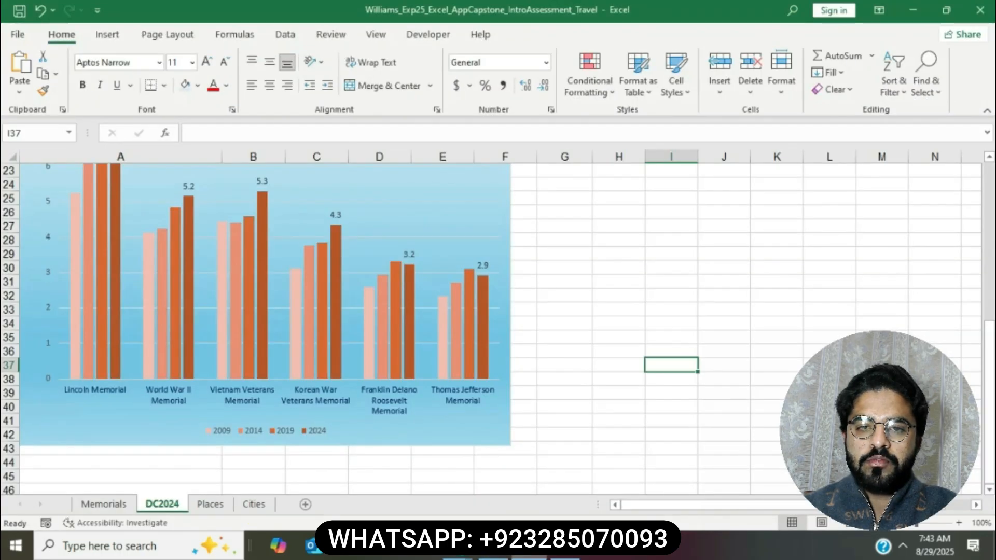
Step: Display the Places worksheet, whose City column still lists BOS
left_click(210, 503)
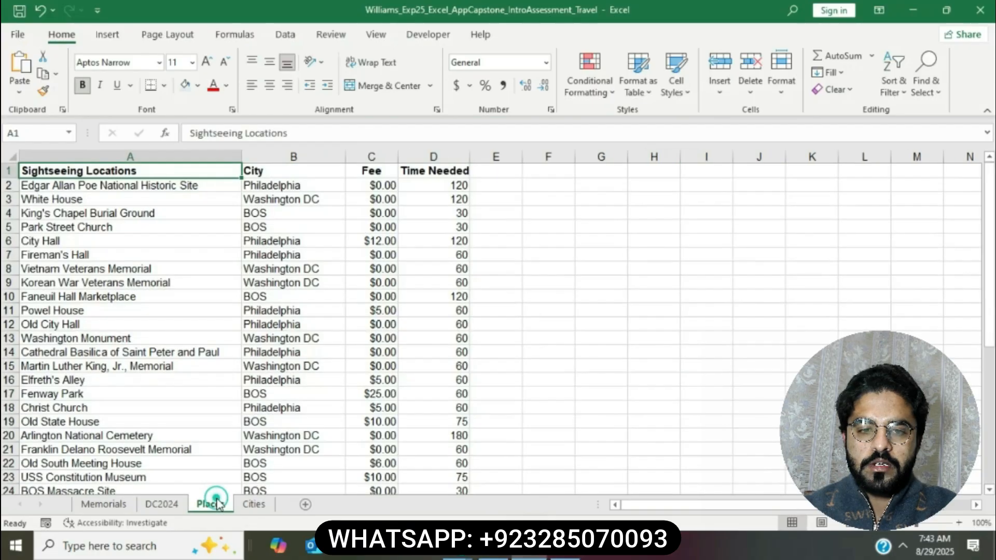
key("alt+Tab")
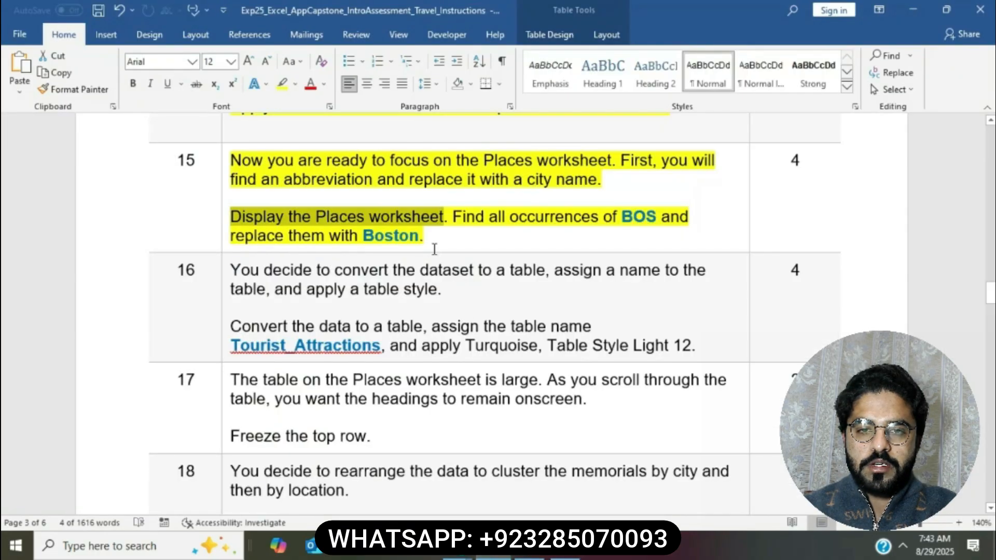
left_click_drag(453, 220, 661, 221)
key("alt+Tab")
left_click(723, 435)
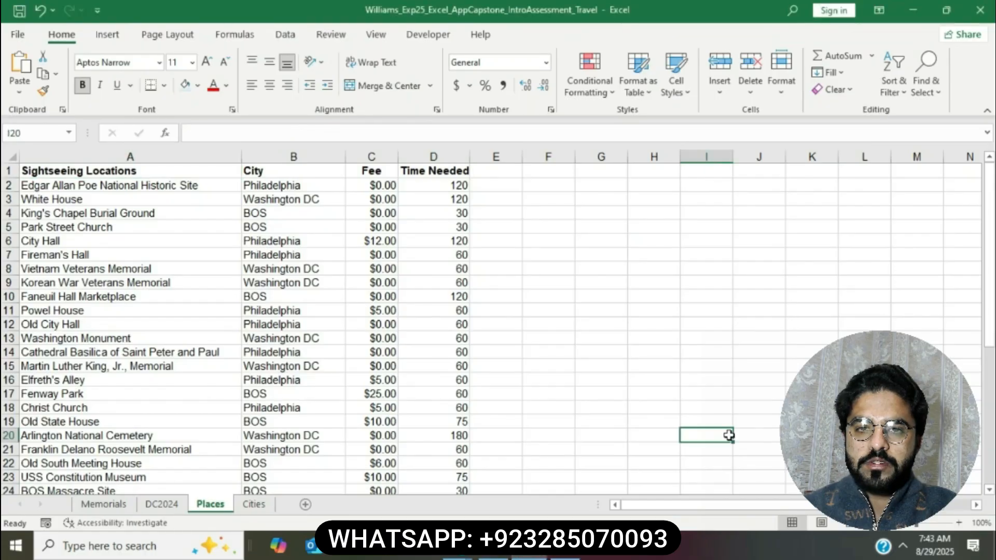
left_click(922, 82)
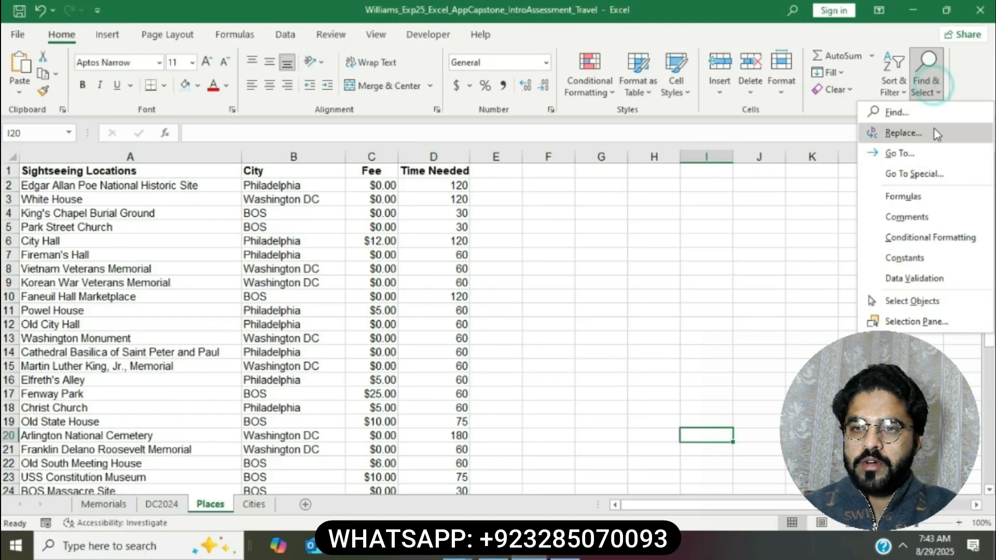
Step: Replace all 13 BOS entries on the Places worksheet with Boston
left_click(903, 133)
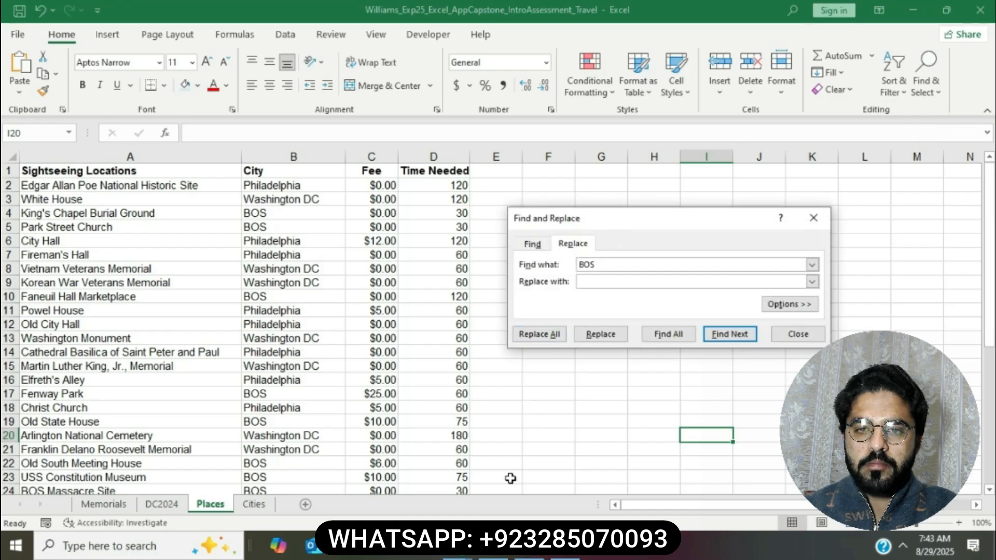
left_click(493, 551)
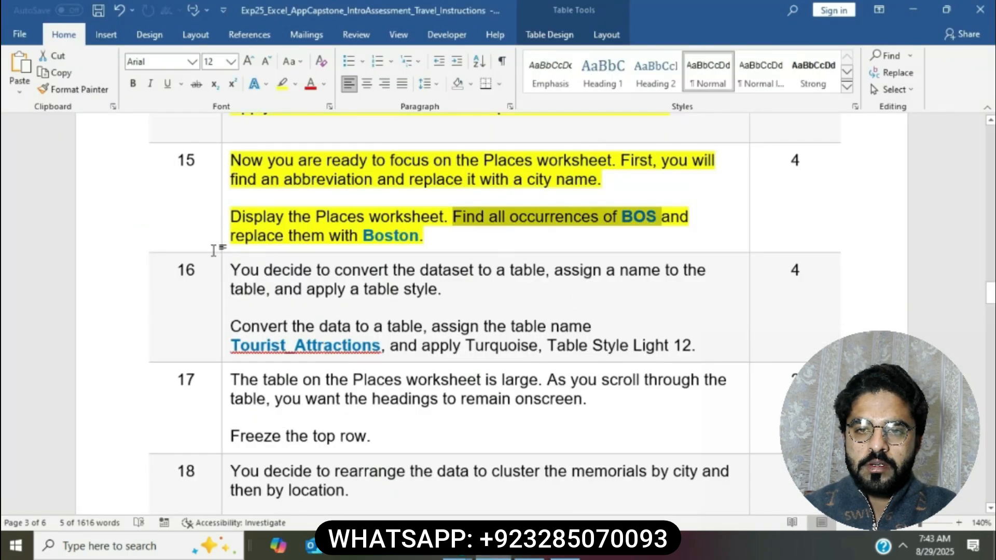
left_click_drag(251, 239, 420, 239)
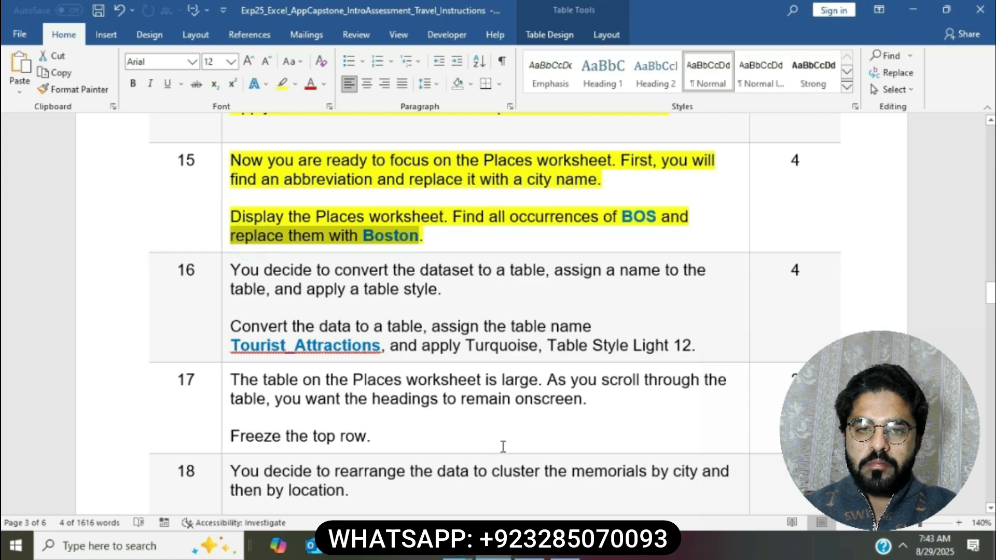
key("alt+Tab")
left_click(600, 280)
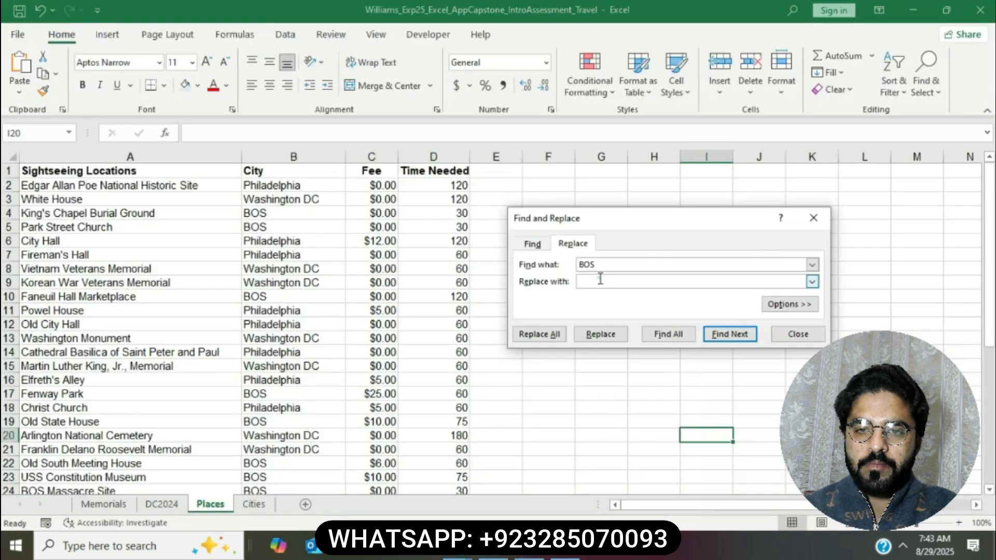
type("Boston")
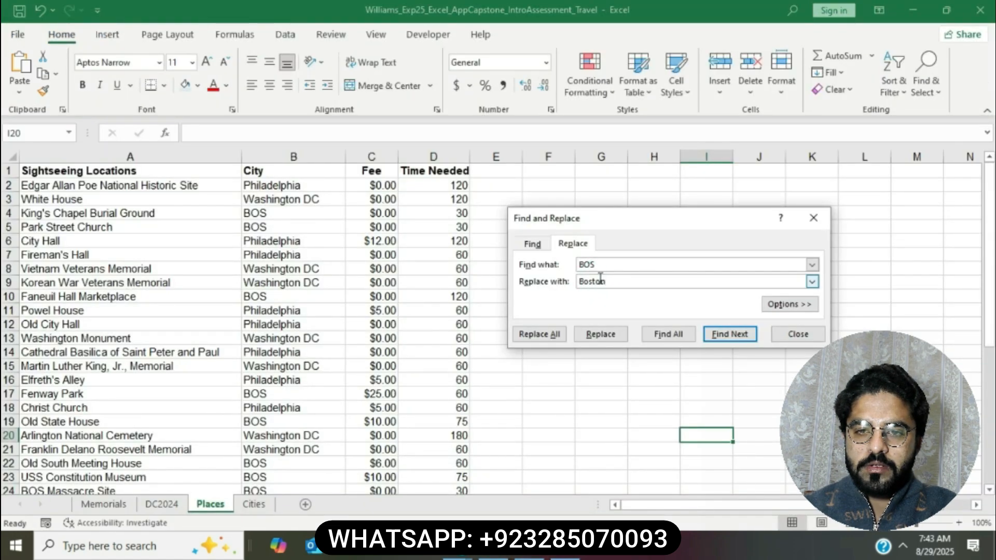
left_click(535, 334)
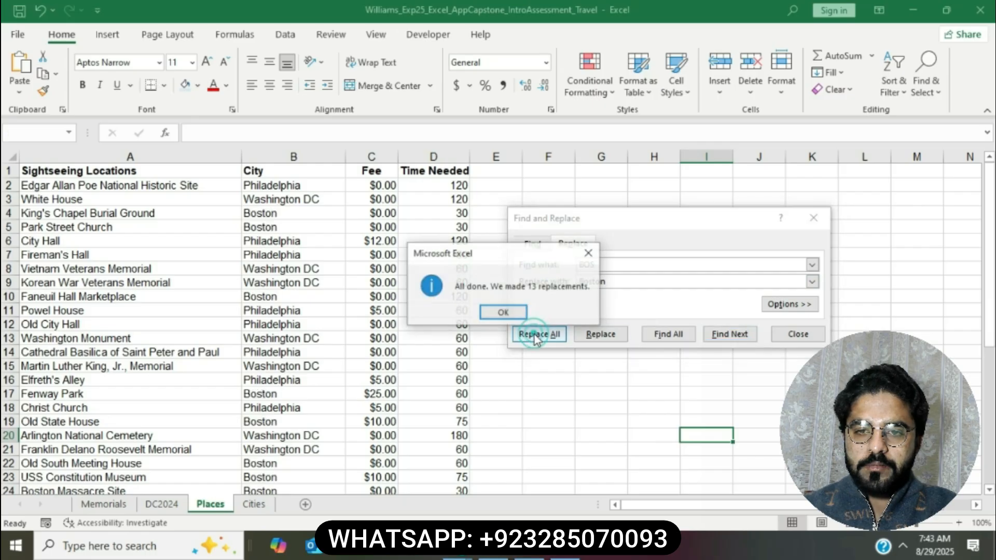
left_click(519, 312)
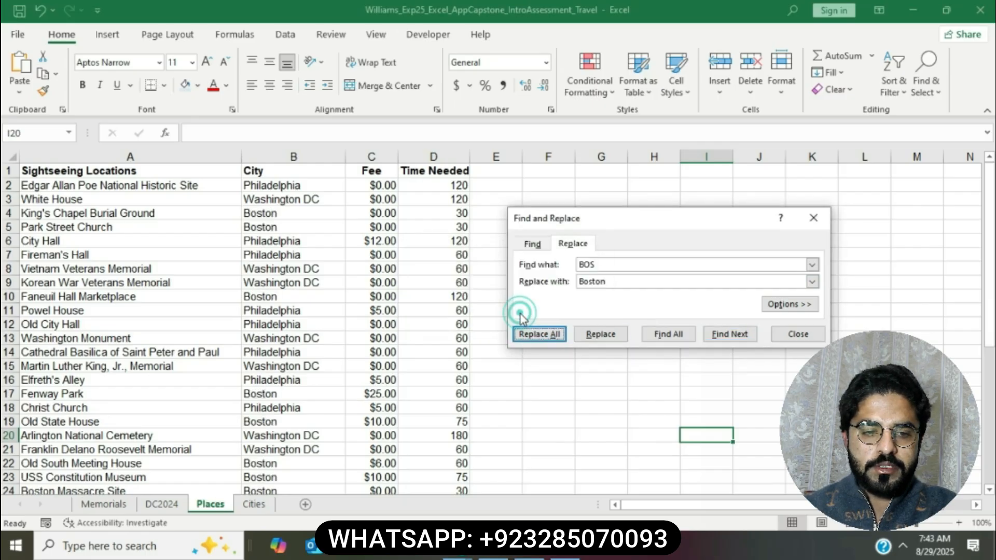
left_click(781, 334)
Step: Highlight both step 16 paragraphs, including 'Convert the data to a table', in yellow
left_click(493, 556)
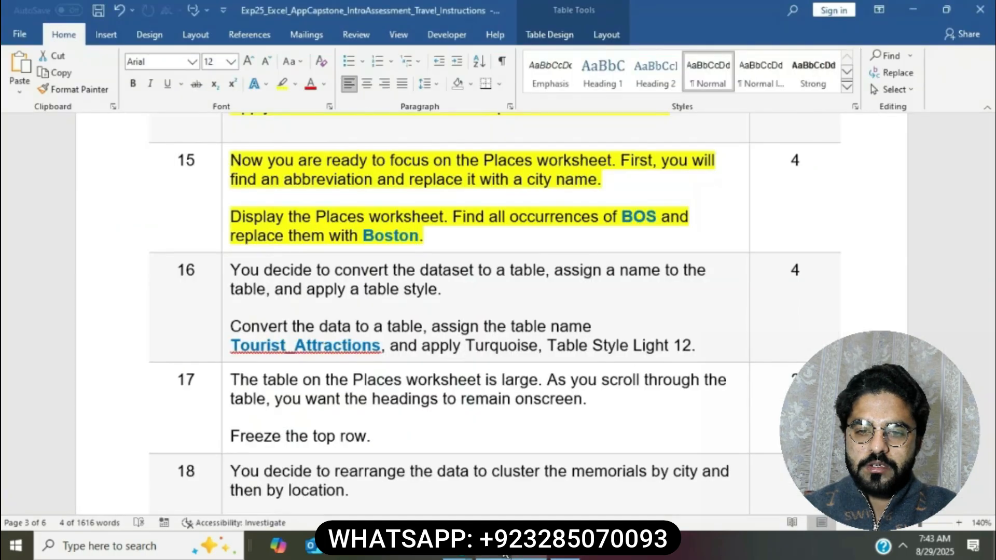
left_click(451, 209)
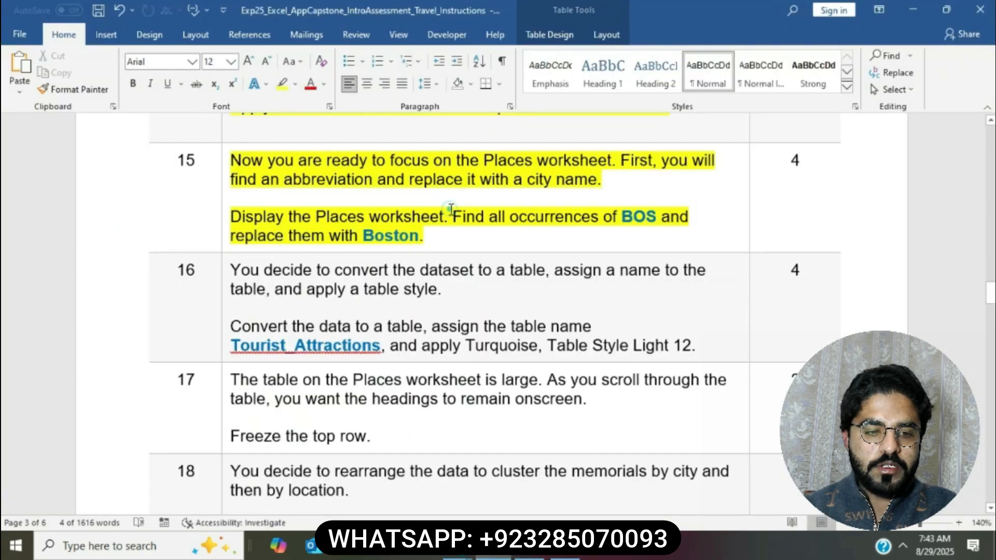
scroll(446, 208, "down", 3)
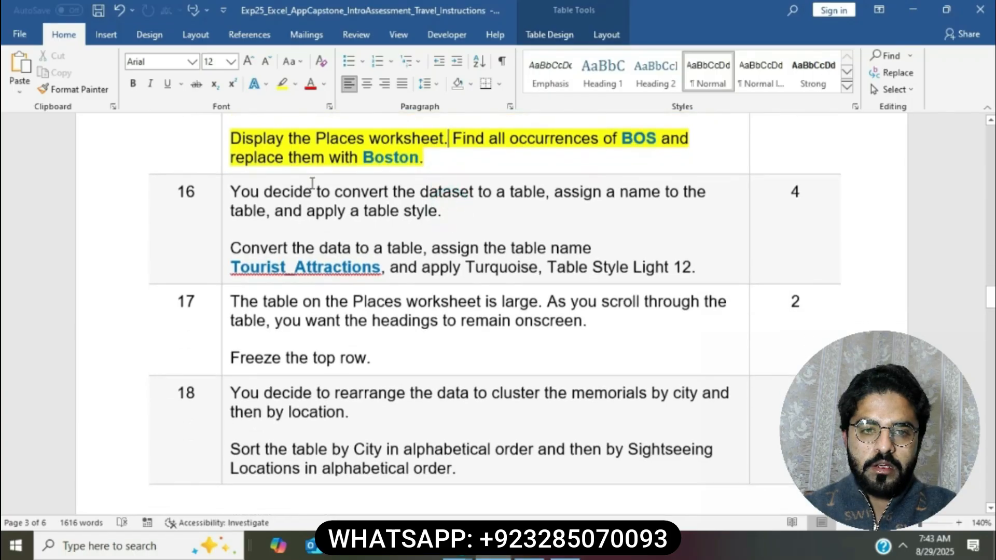
left_click(221, 191)
left_click(280, 164)
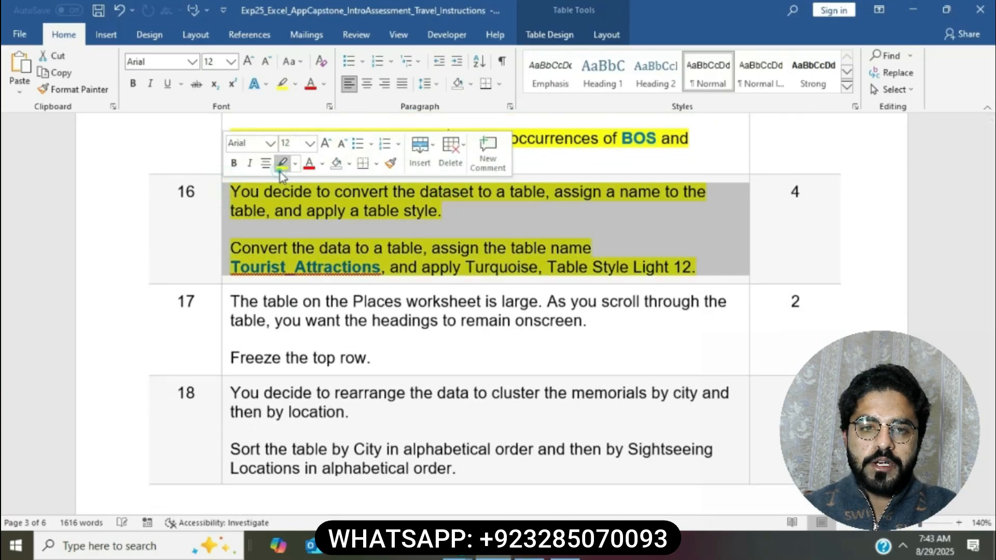
key("Right")
left_click(327, 222)
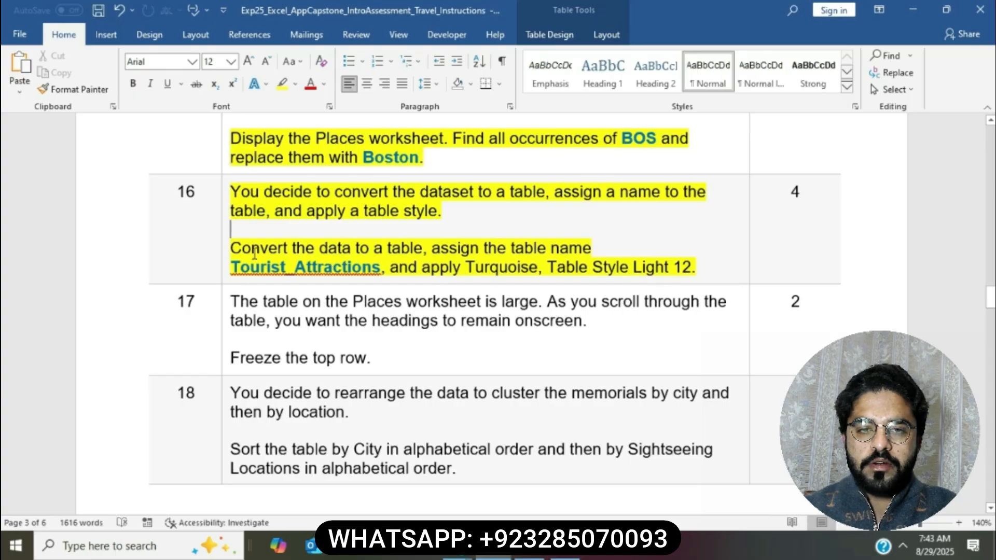
left_click_drag(238, 249, 423, 249)
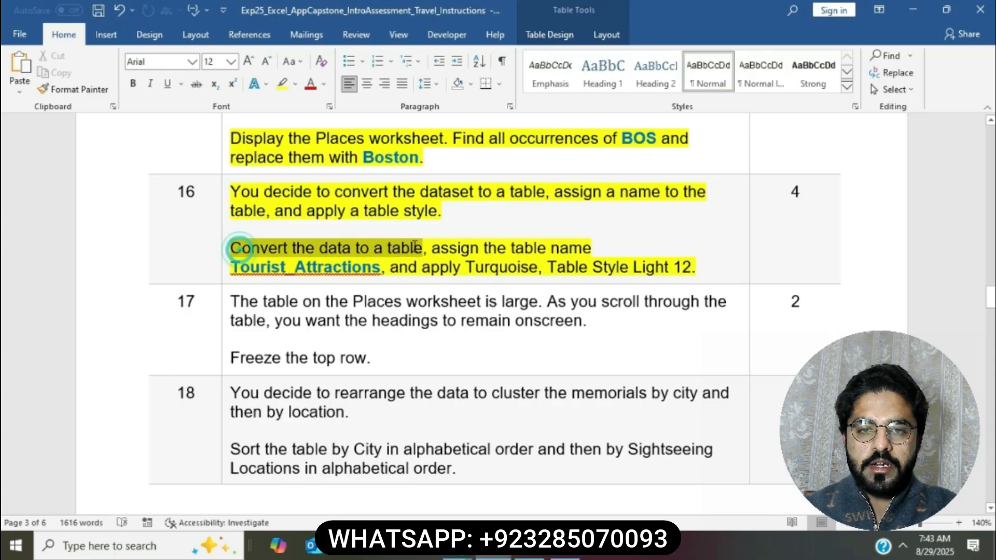
left_click(529, 547)
Step: Convert the Places range $A$1:$D$40 into Table1 with a header row
left_click(337, 366)
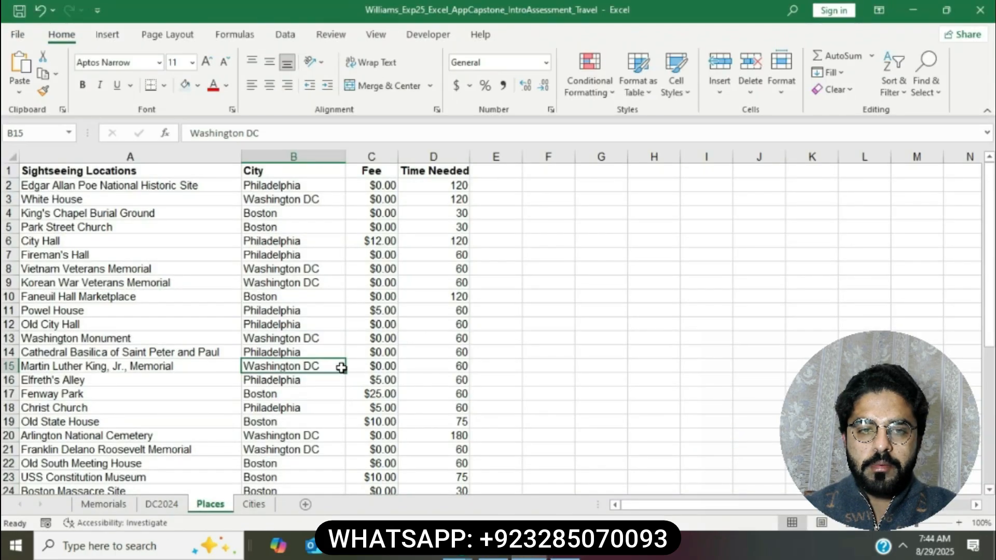
left_click(107, 35)
left_click(127, 65)
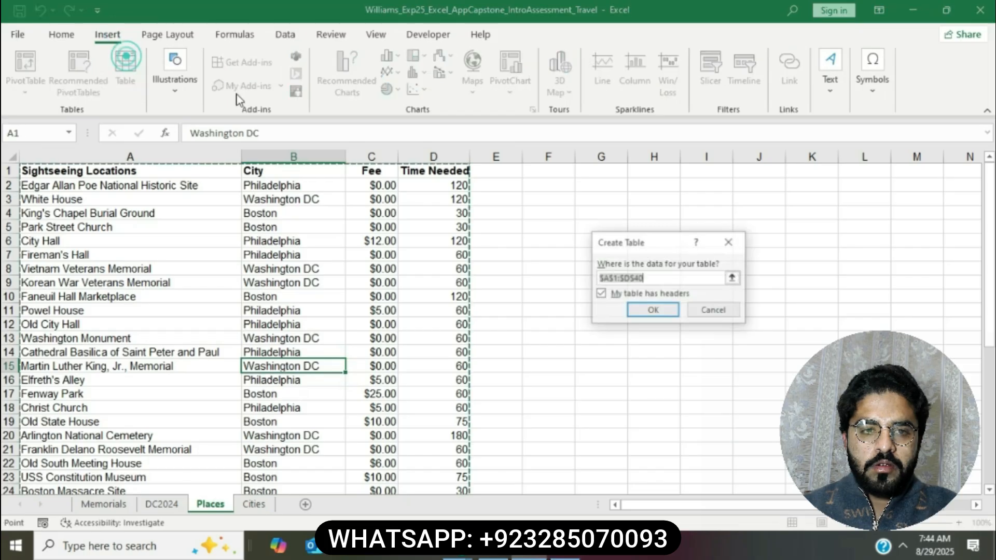
left_click(652, 311)
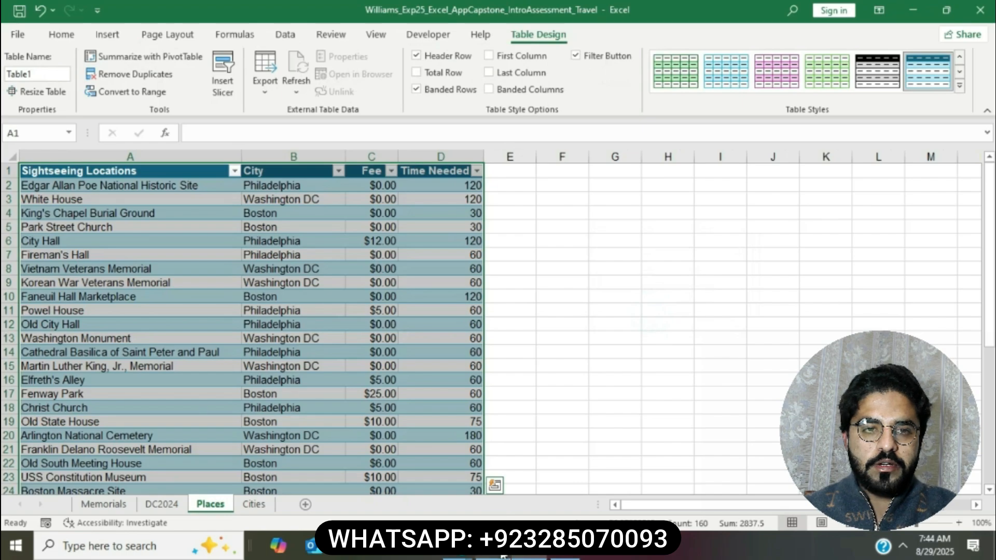
left_click(493, 551)
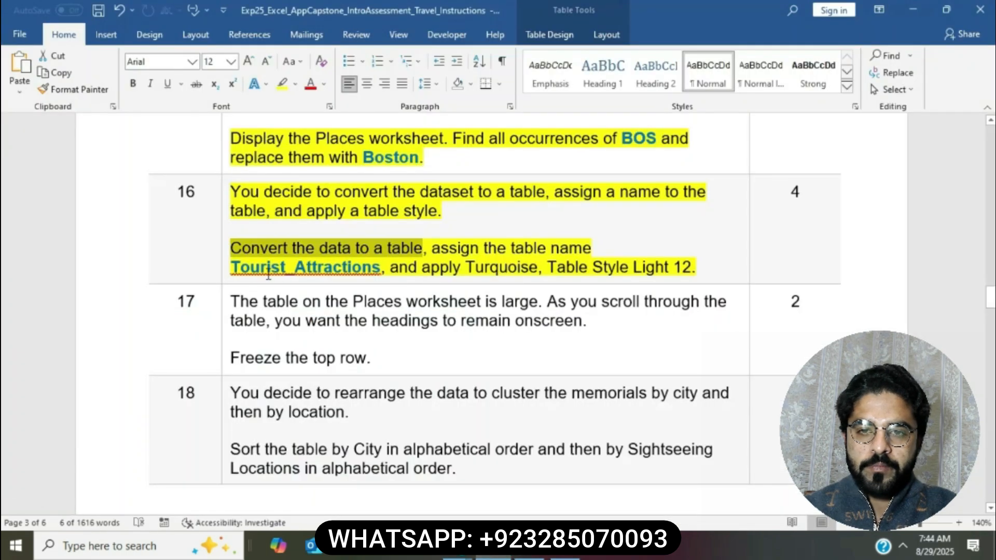
Step: Copy Tourist_Attractions from the instructions and paste it over Table1 in the Table Name box
double_click(234, 267)
key("ctrl+c")
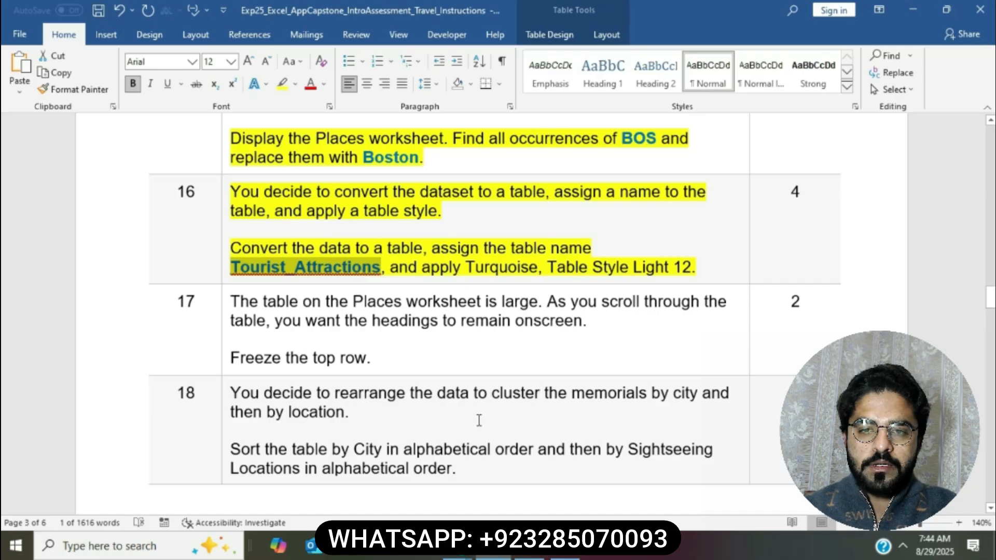
left_click(529, 550)
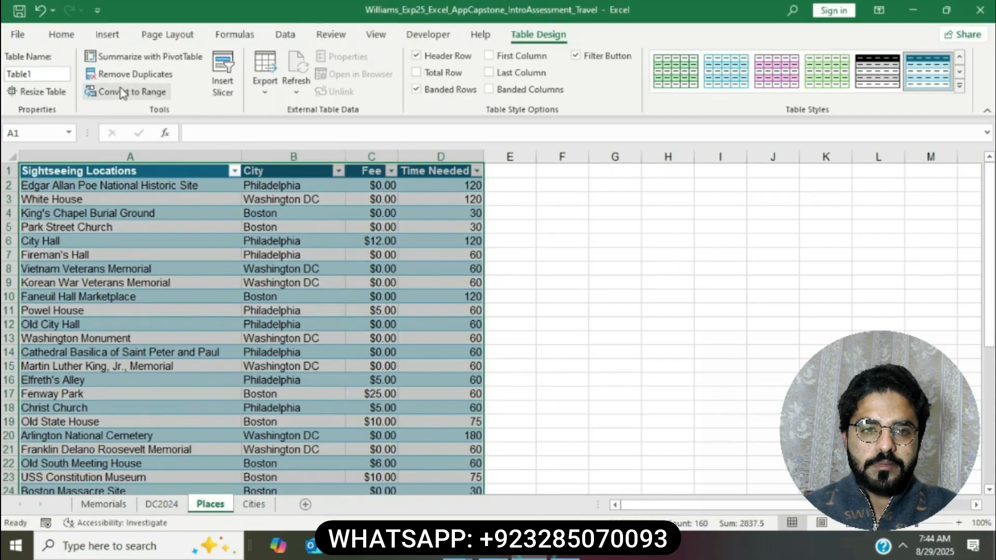
left_click(61, 74)
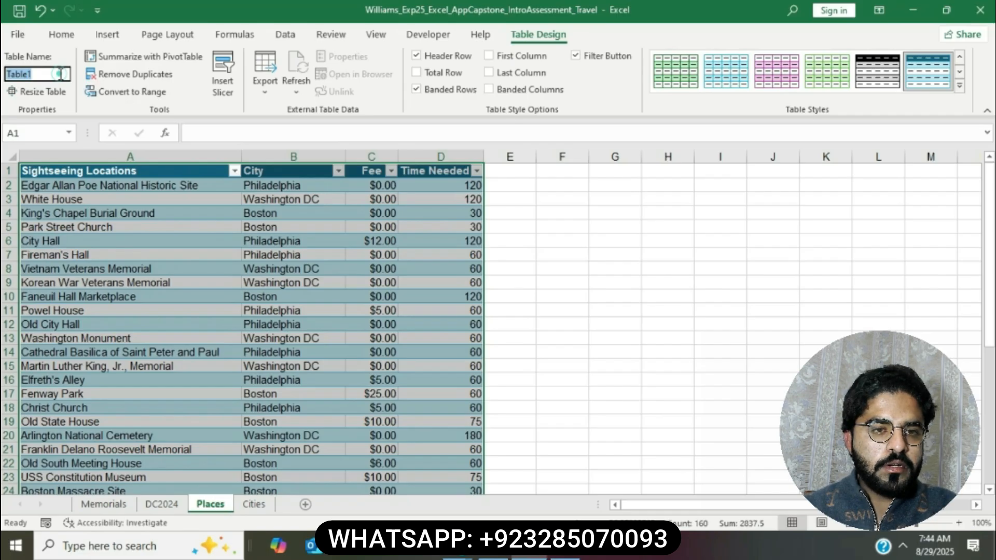
key("ctrl+v")
key("Return")
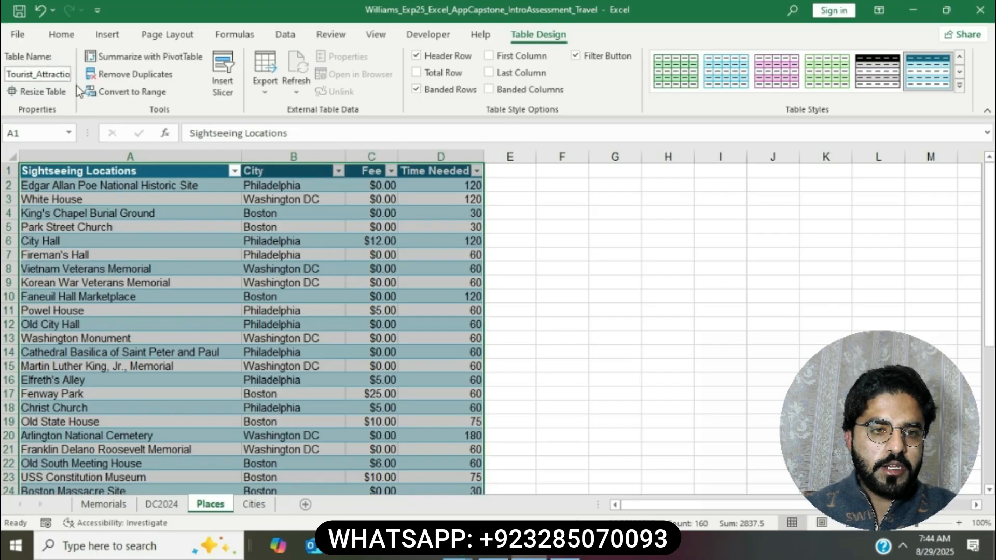
left_click(494, 546)
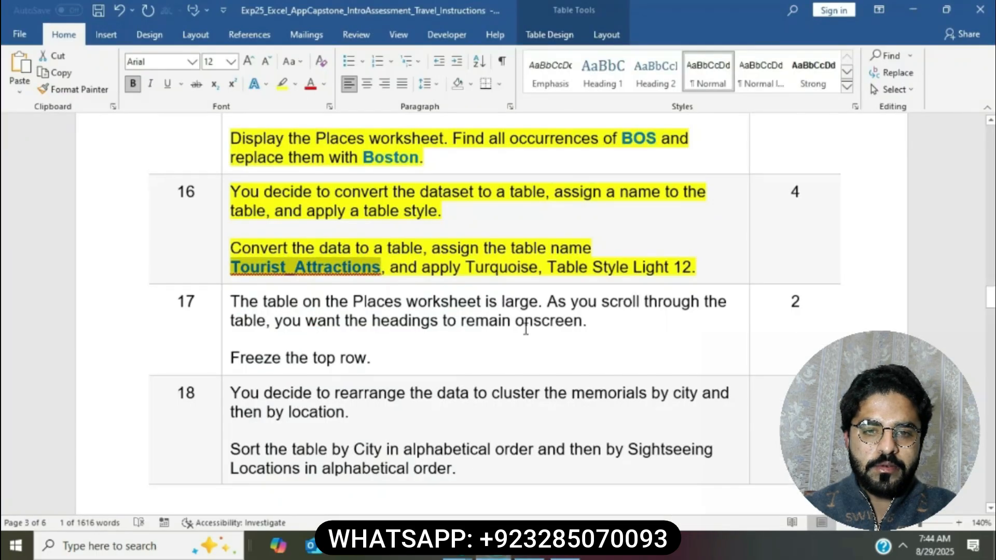
left_click_drag(390, 268, 691, 268)
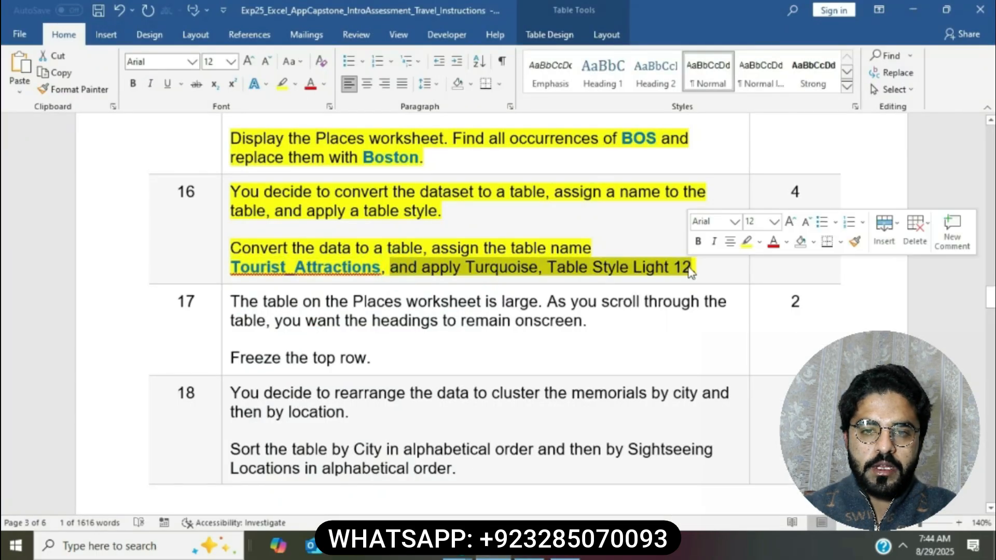
Step: Apply Turquoise, Table Style Light 12 from the Table Styles gallery to Tourist_Attractions
left_click(529, 546)
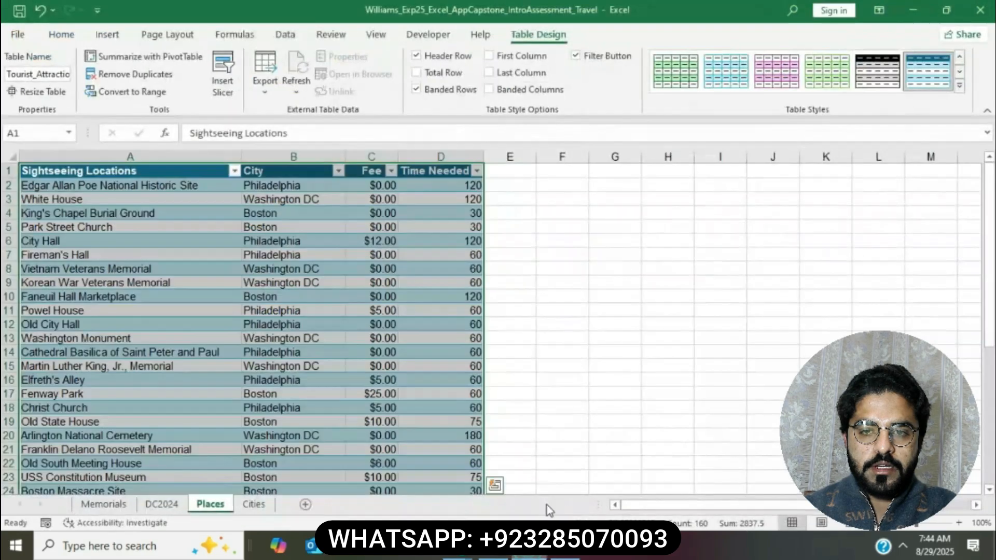
left_click(959, 86)
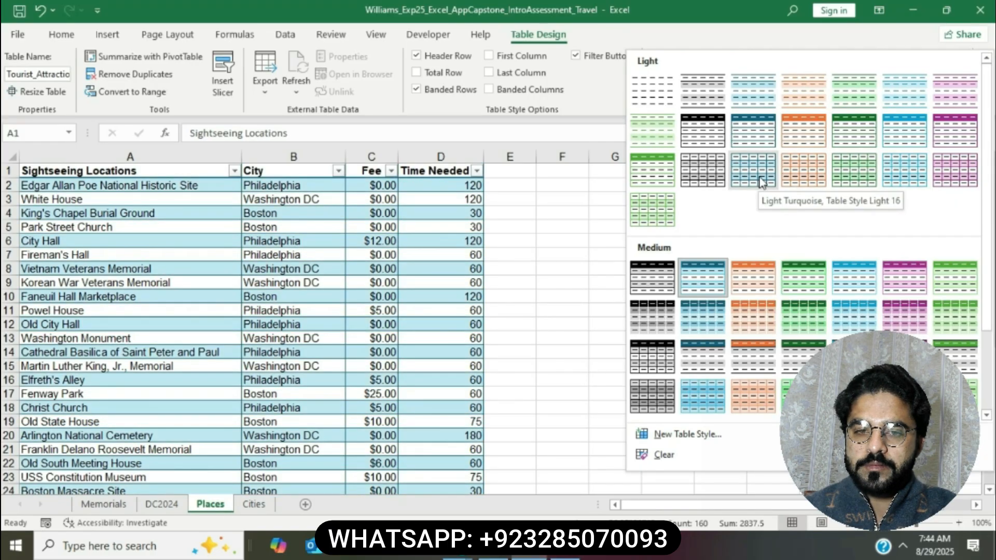
left_click(898, 138)
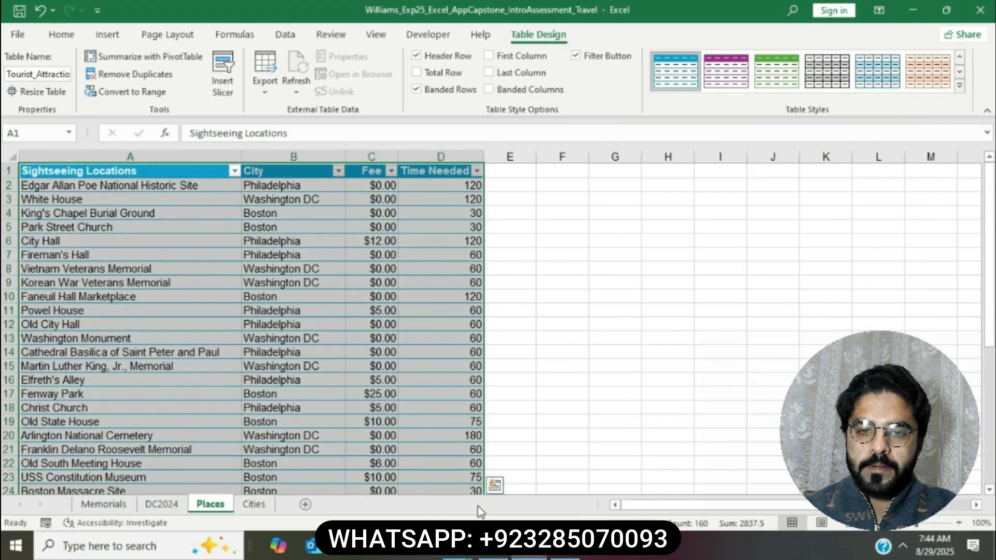
left_click(494, 548)
Step: Highlight step 17 yellow and select the 'Freeze the top row.' sentence
left_click(611, 246)
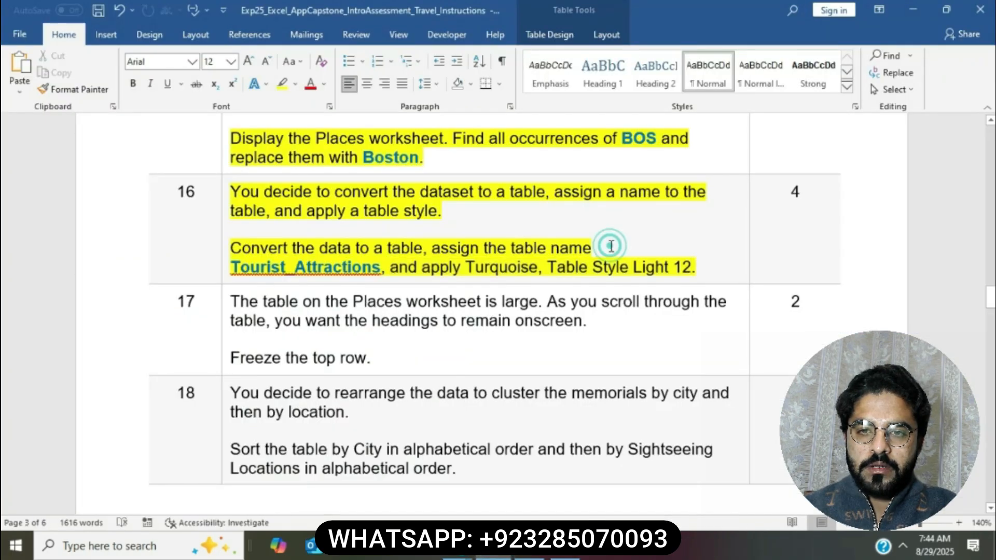
scroll(611, 246, "down", 3)
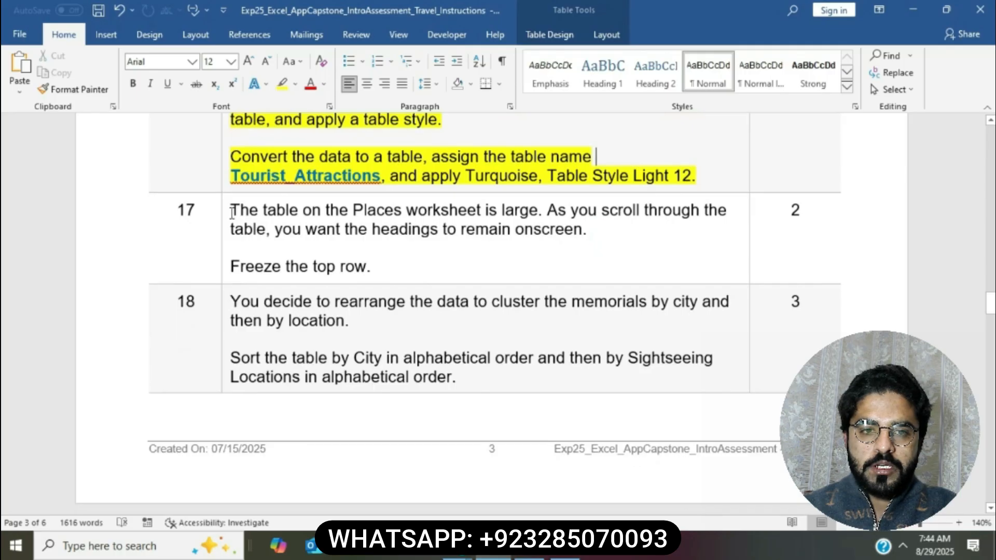
left_click(227, 212)
left_click(287, 186)
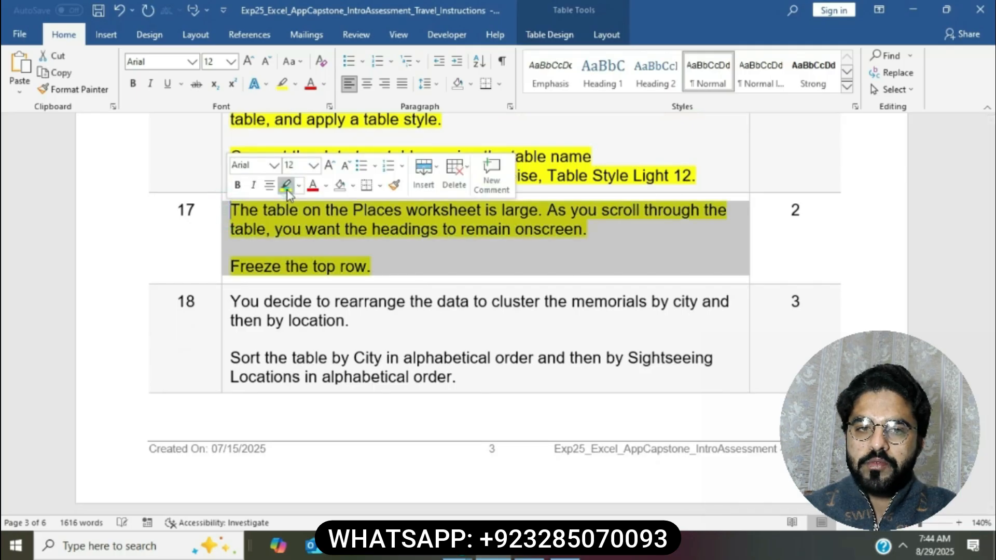
left_click(347, 226)
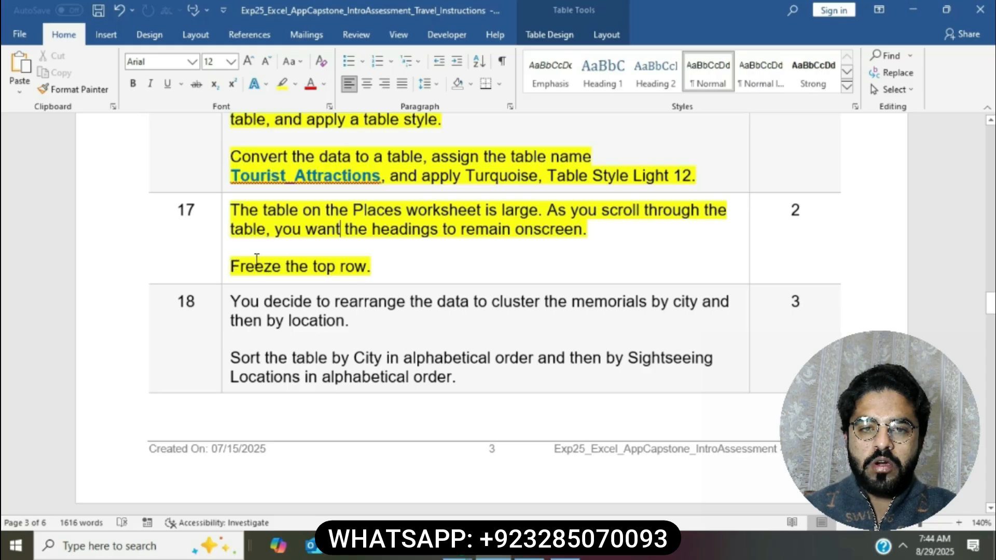
left_click_drag(238, 263, 369, 266)
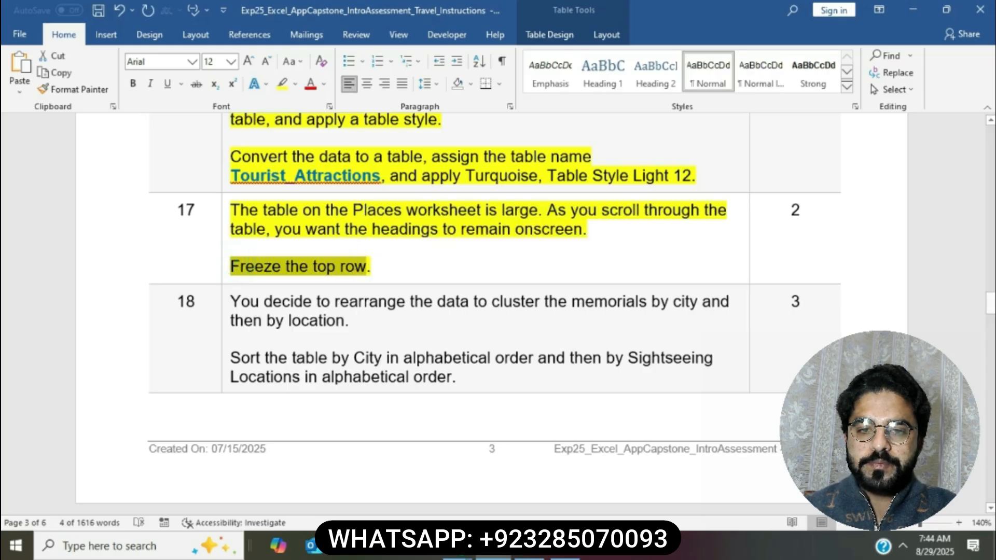
left_click(536, 555)
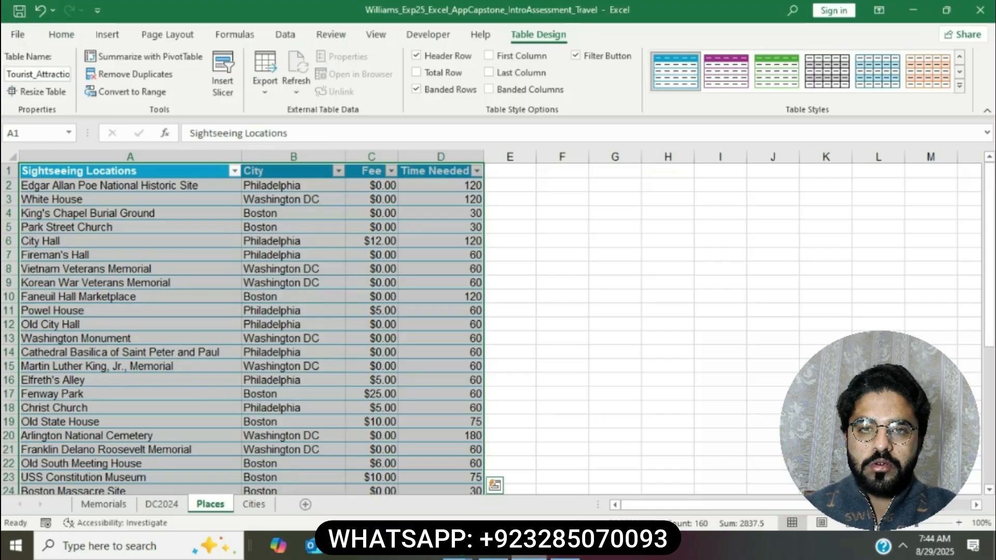
Step: Apply Freeze Top Row to the Places sheet and check it by scrolling
left_click(7, 170)
left_click(365, 38)
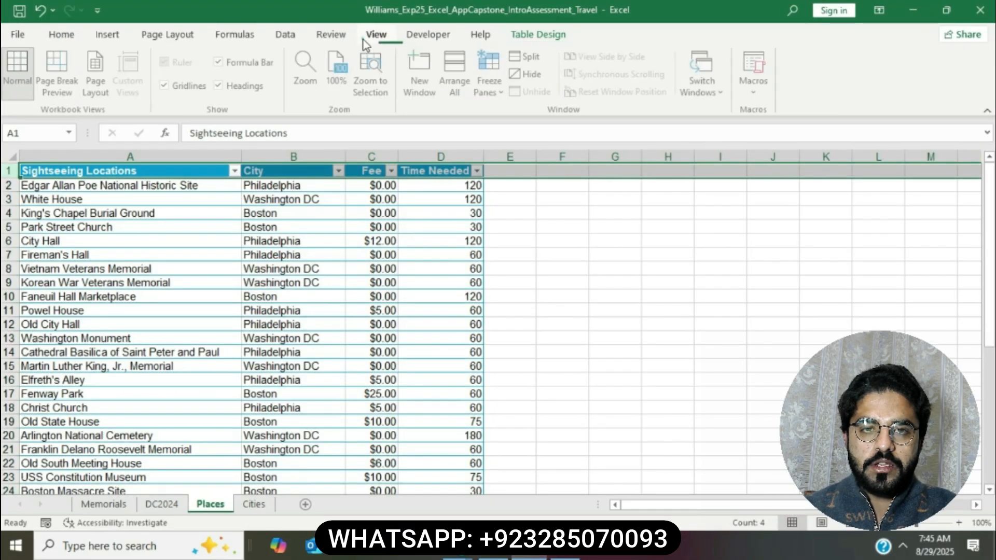
left_click(502, 93)
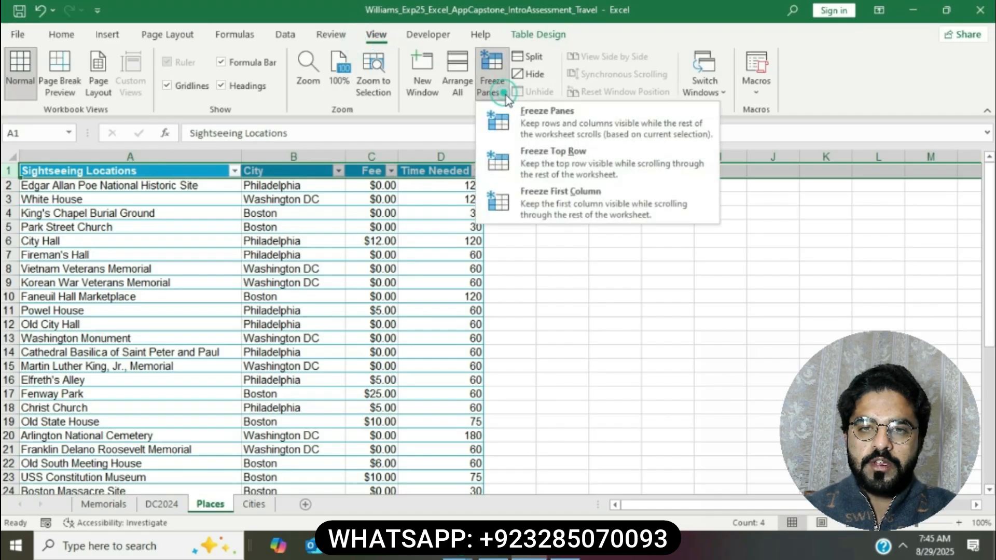
left_click(549, 155)
left_click(611, 274)
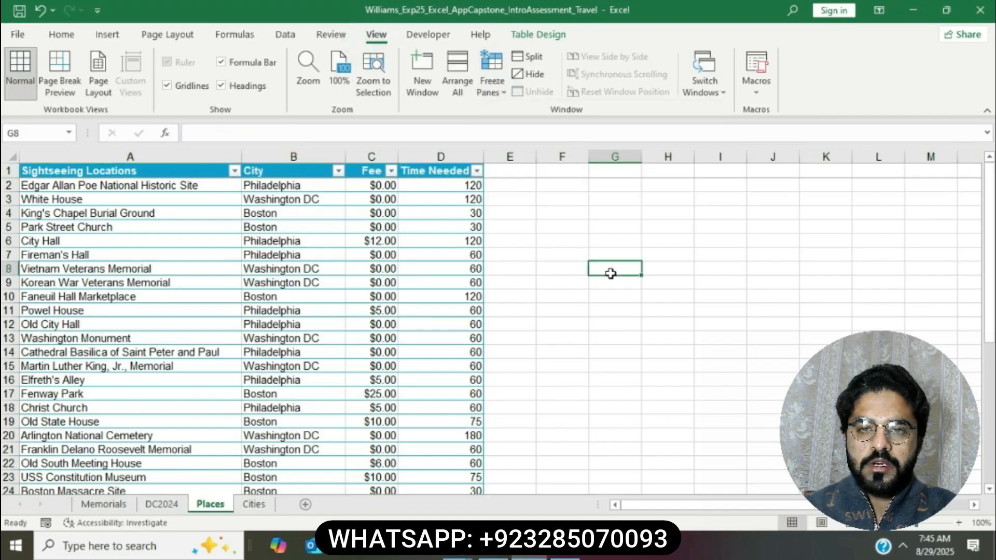
scroll(611, 273, "down", 1)
scroll(609, 275, "up", 1)
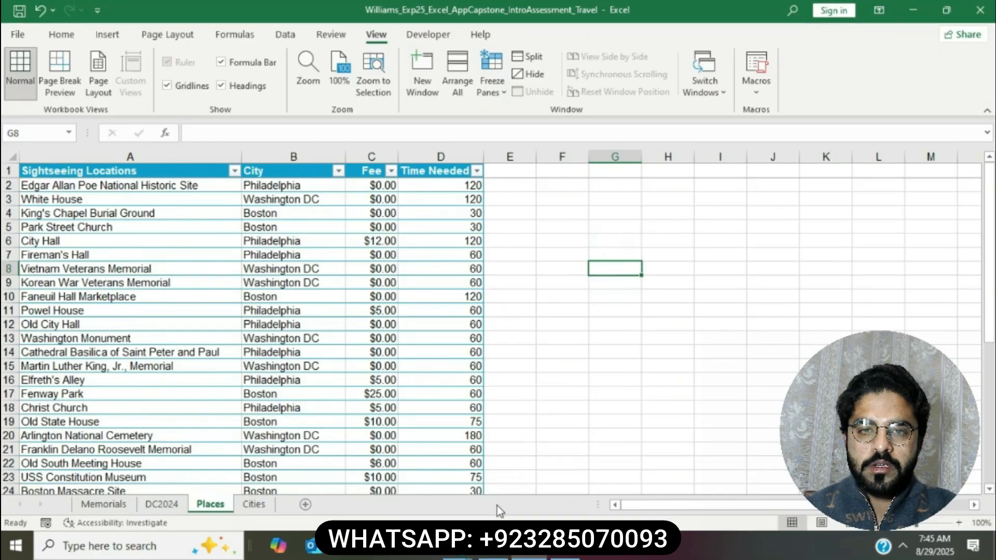
left_click(493, 548)
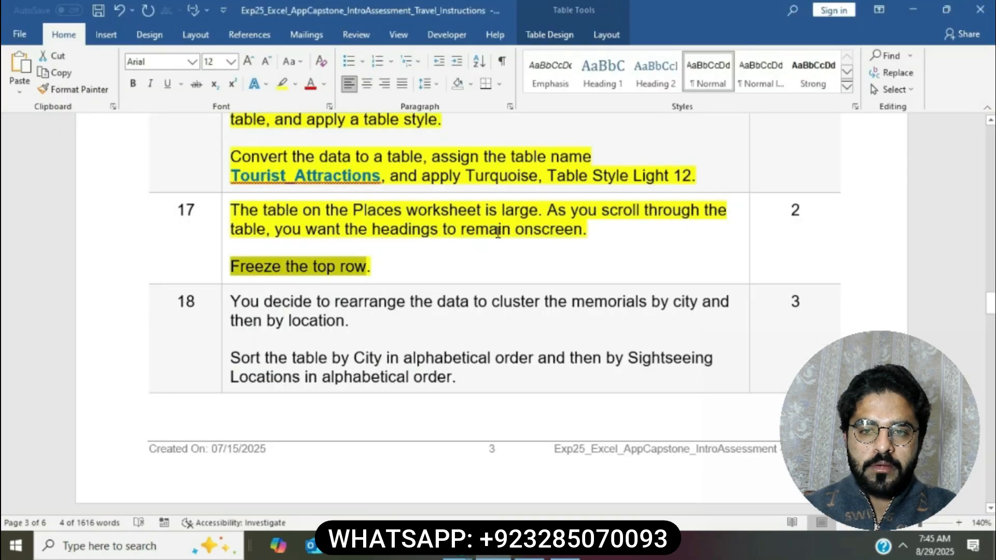
Step: Highlight step 18 yellow and select its 'Sort the table by City' sentence
left_click(497, 233)
scroll(493, 229, "down", 3)
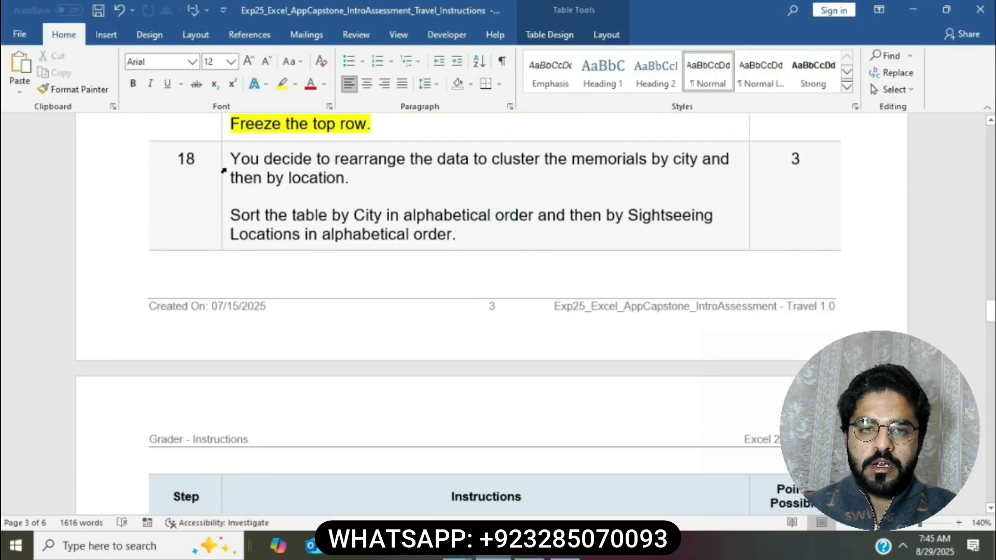
left_click(223, 170)
left_click(282, 141)
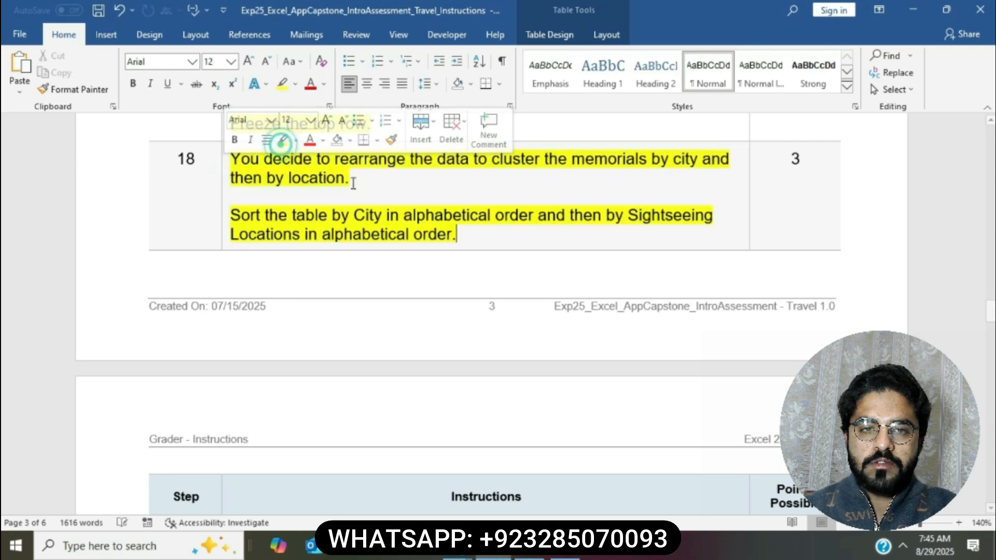
left_click(364, 193)
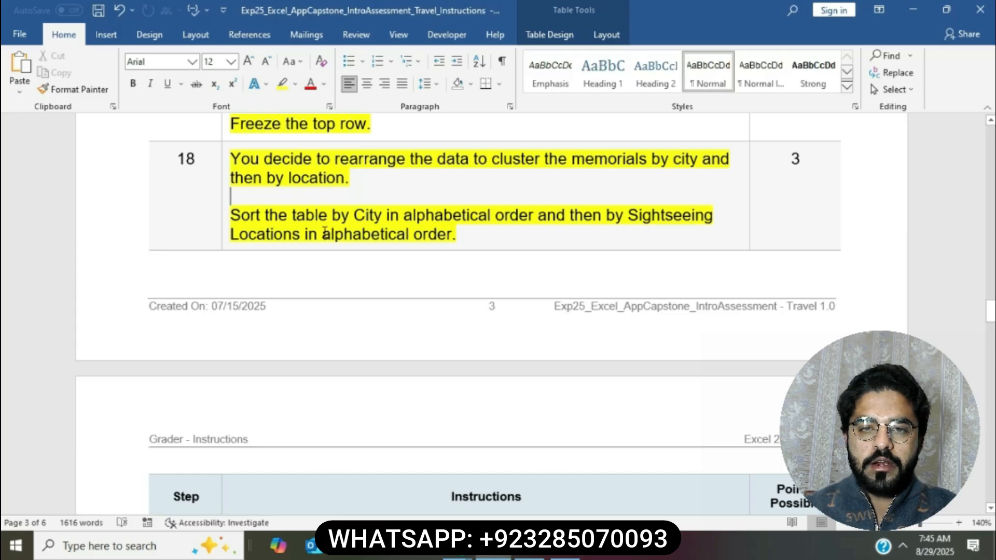
left_click_drag(230, 215, 534, 216)
Step: Start a Custom Sort on the Places table with City, A to Z, as the first level
left_click(534, 546)
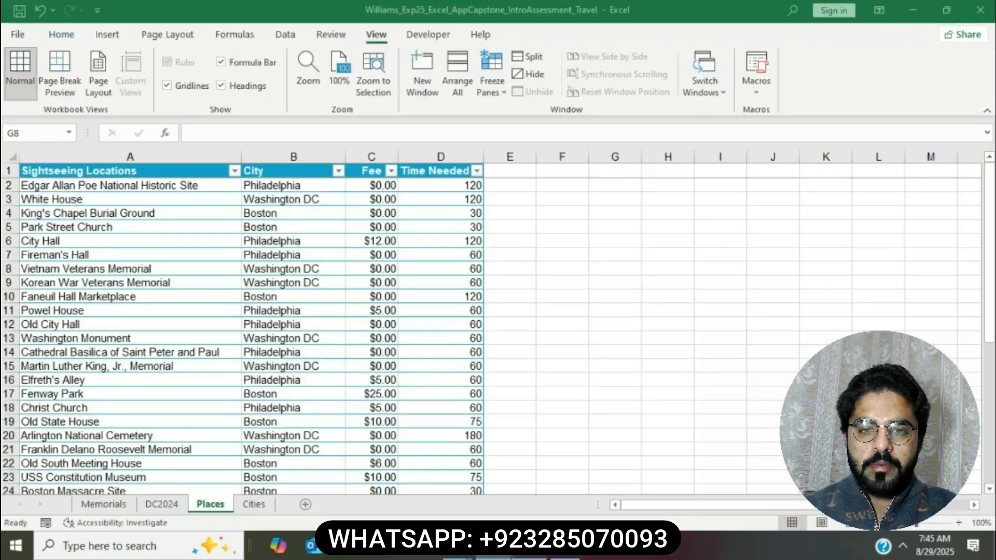
left_click(288, 169)
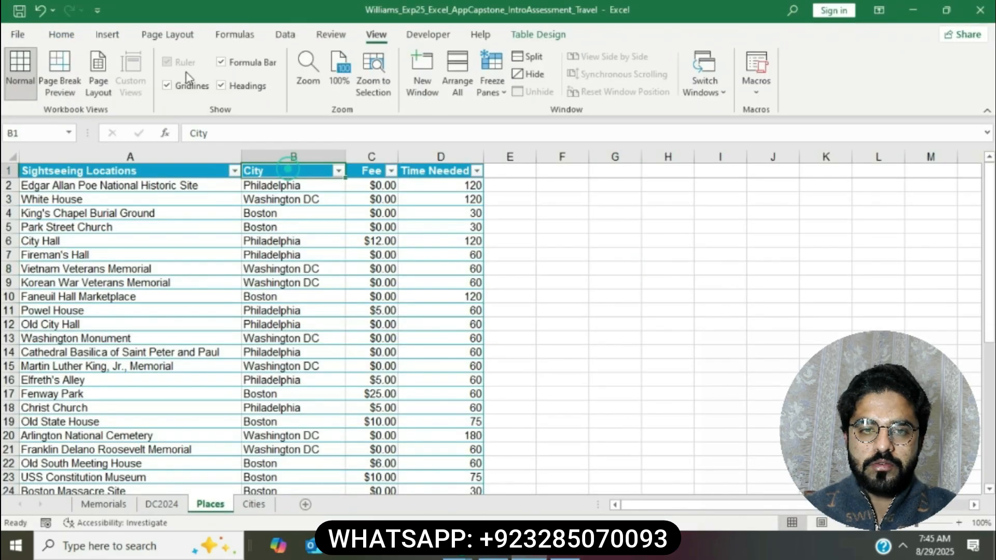
left_click(73, 34)
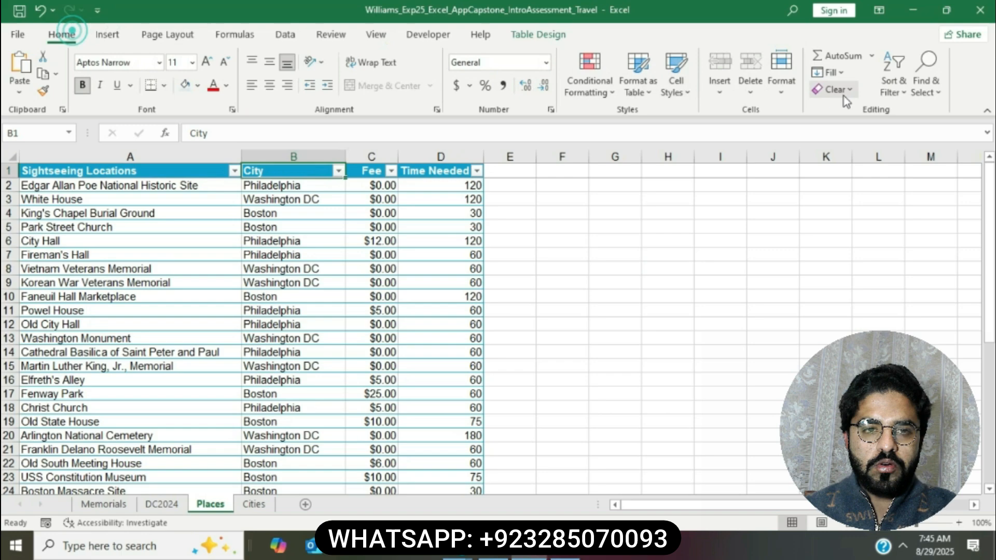
left_click(892, 90)
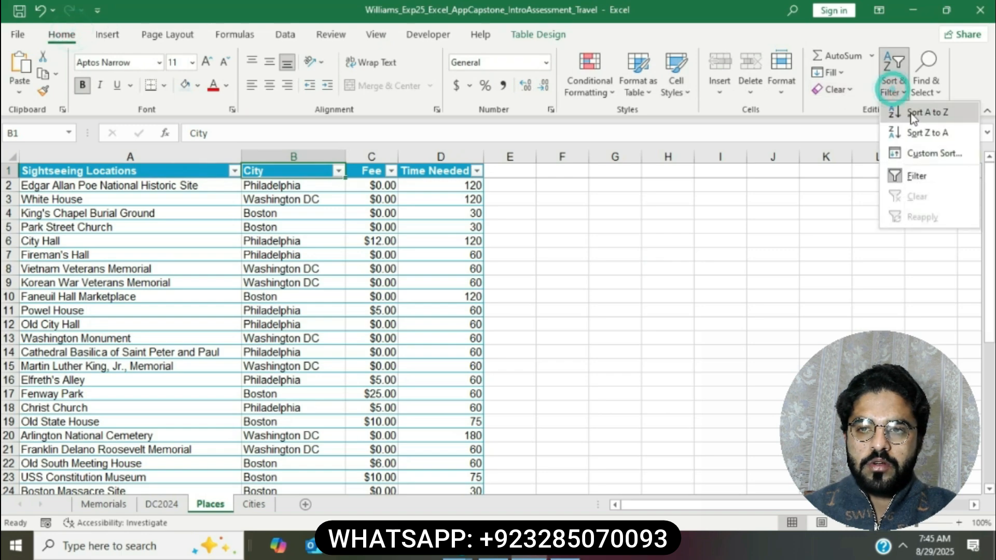
left_click(928, 153)
left_click(594, 238)
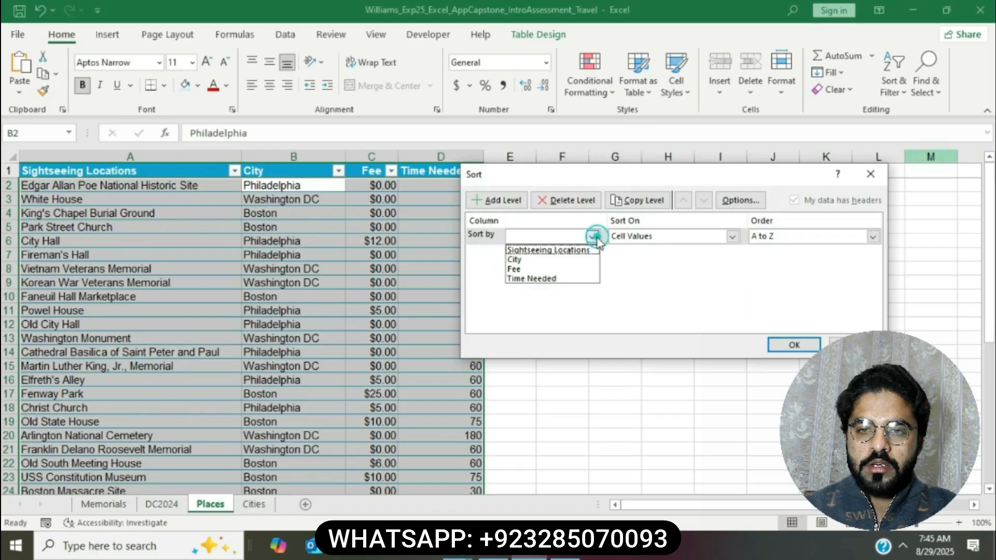
left_click(555, 259)
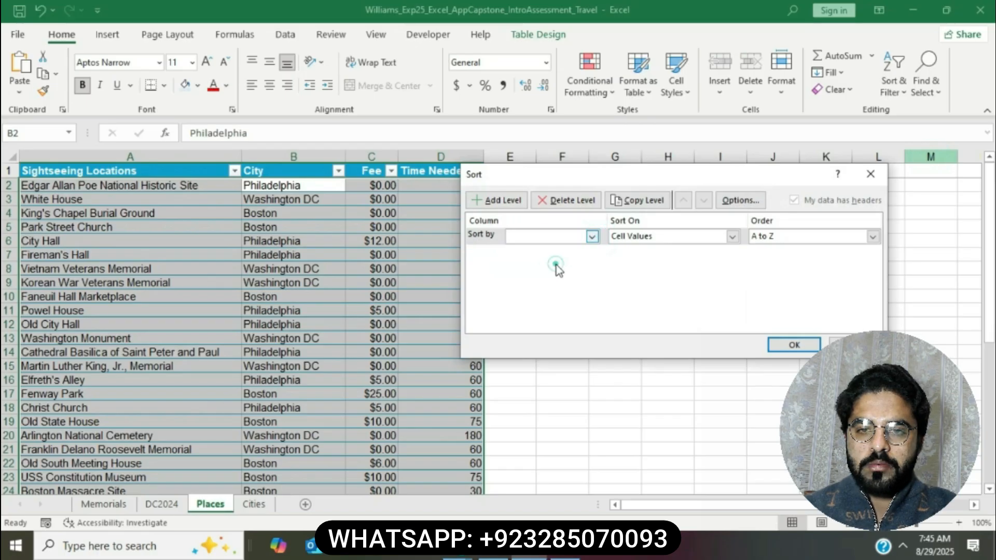
Step: Add a Then by Sightseeing Locations level and apply the two-level sort
left_click(497, 554)
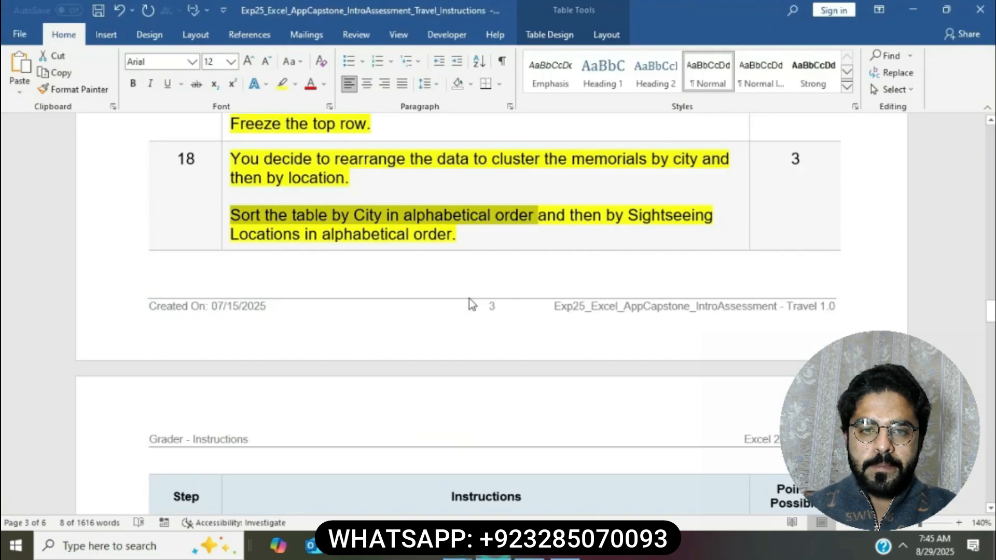
left_click_drag(570, 219, 713, 217)
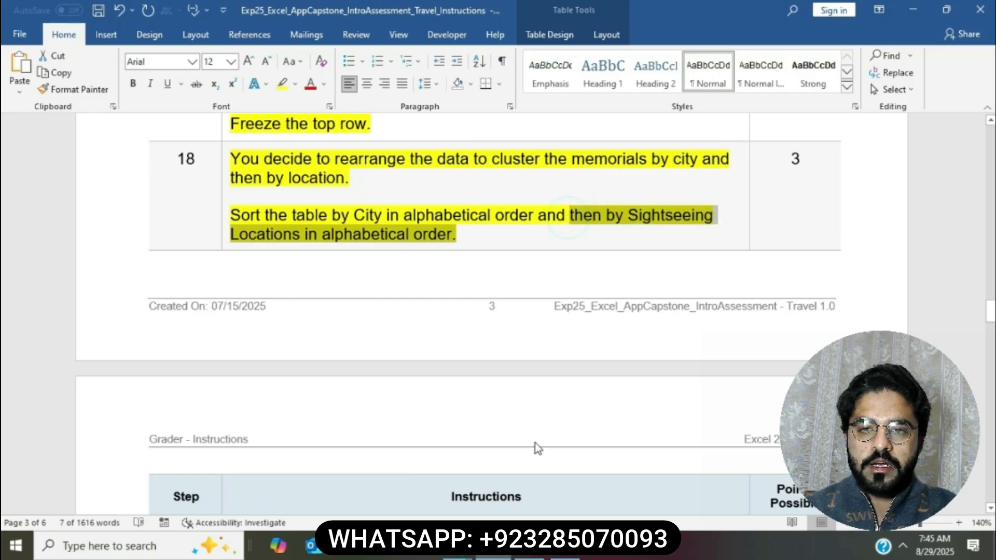
left_click(543, 554)
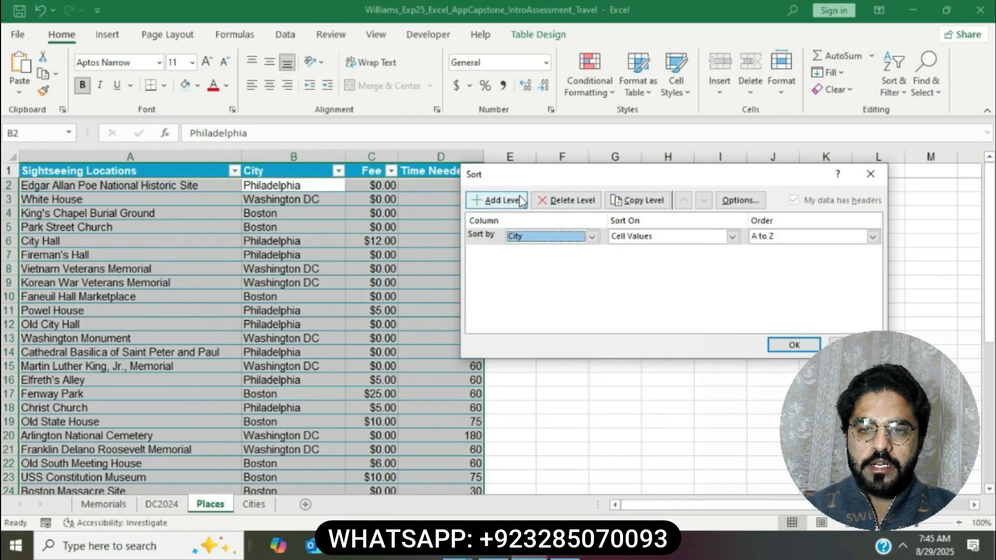
left_click(507, 200)
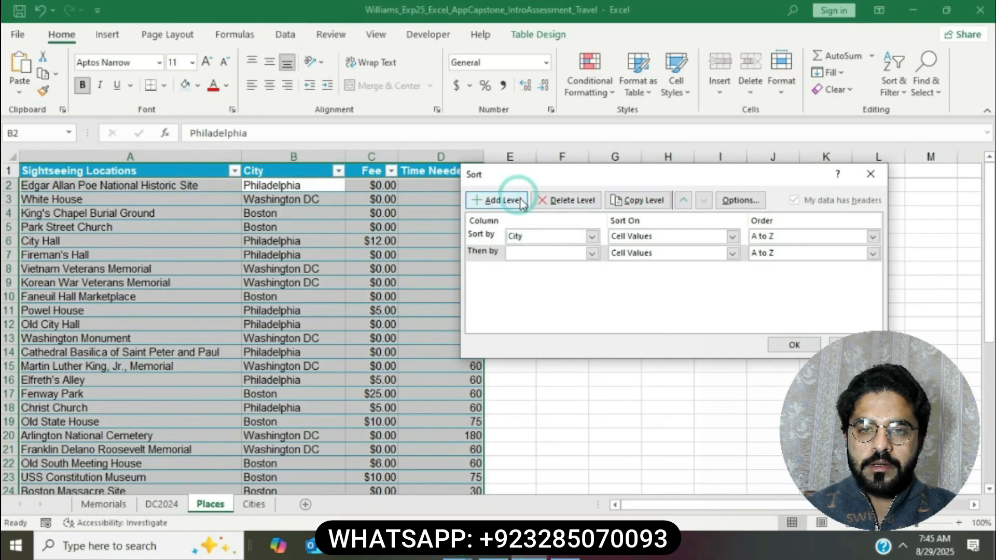
left_click(591, 253)
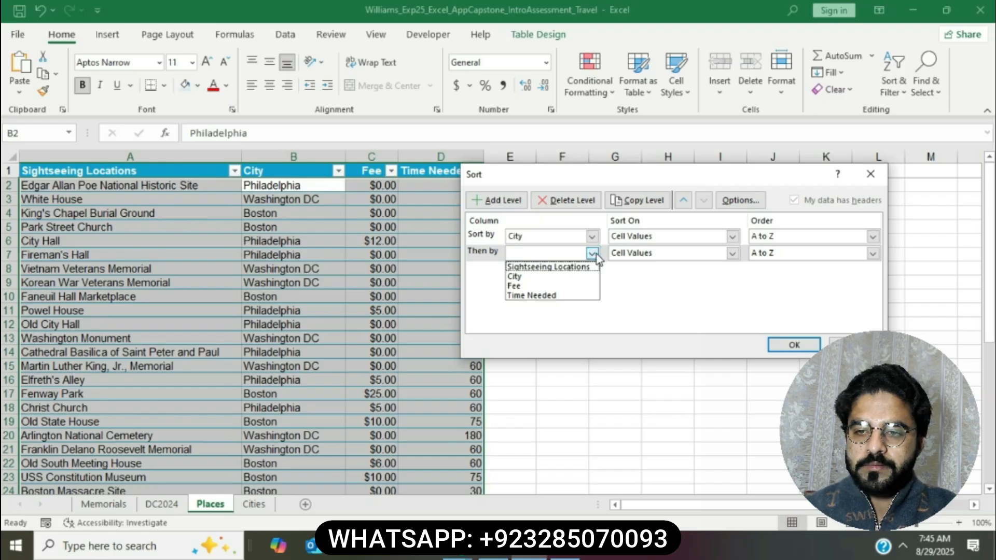
left_click(576, 268)
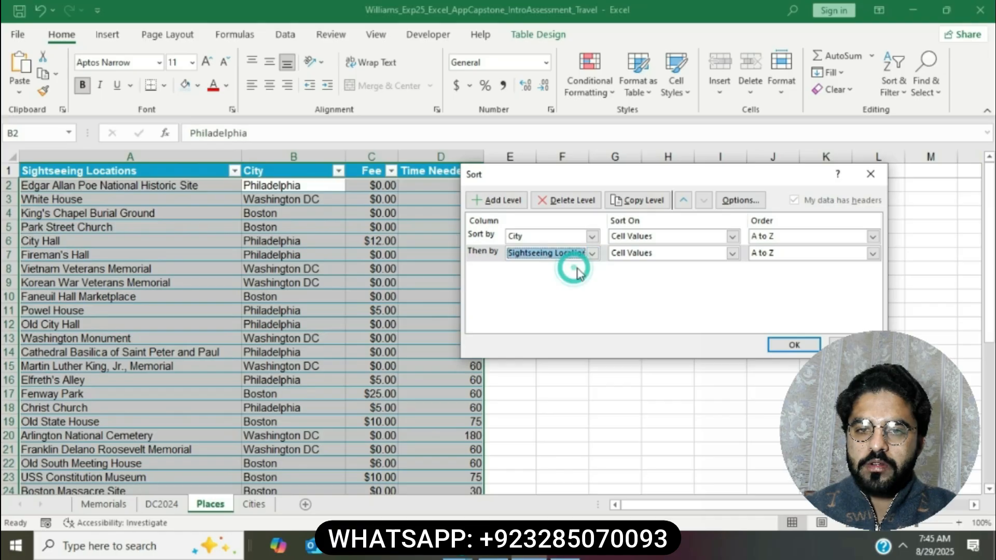
left_click(792, 345)
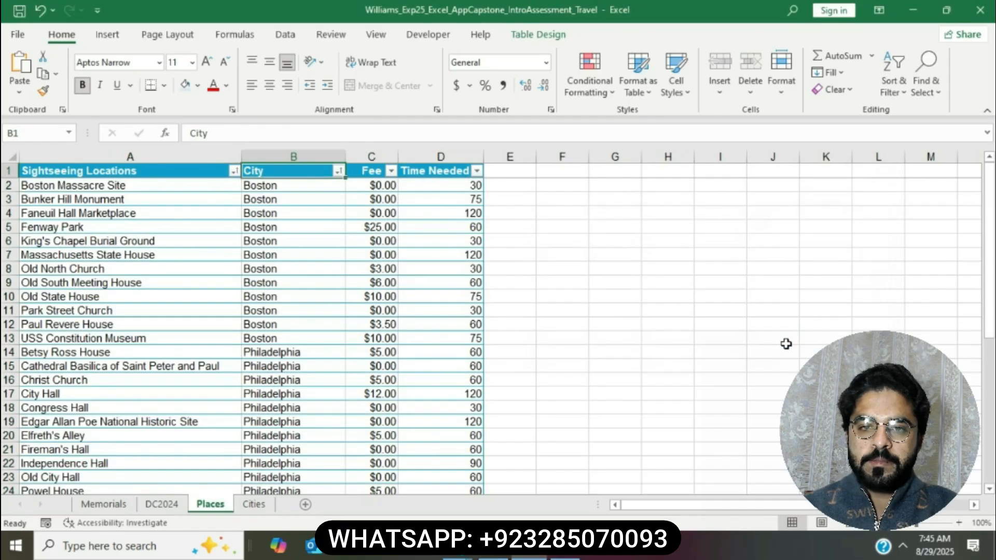
left_click(493, 555)
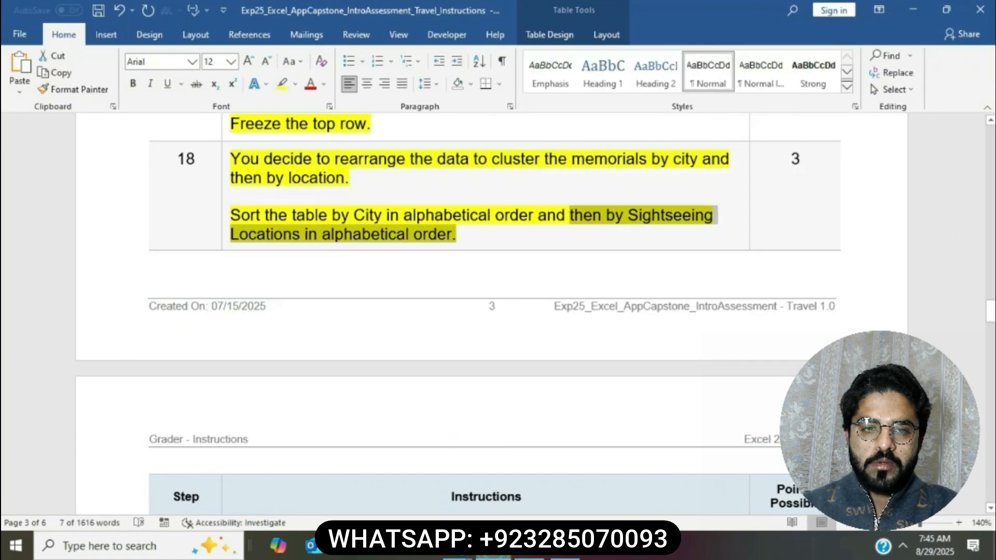
left_click(493, 258)
scroll(492, 259, "down", 6)
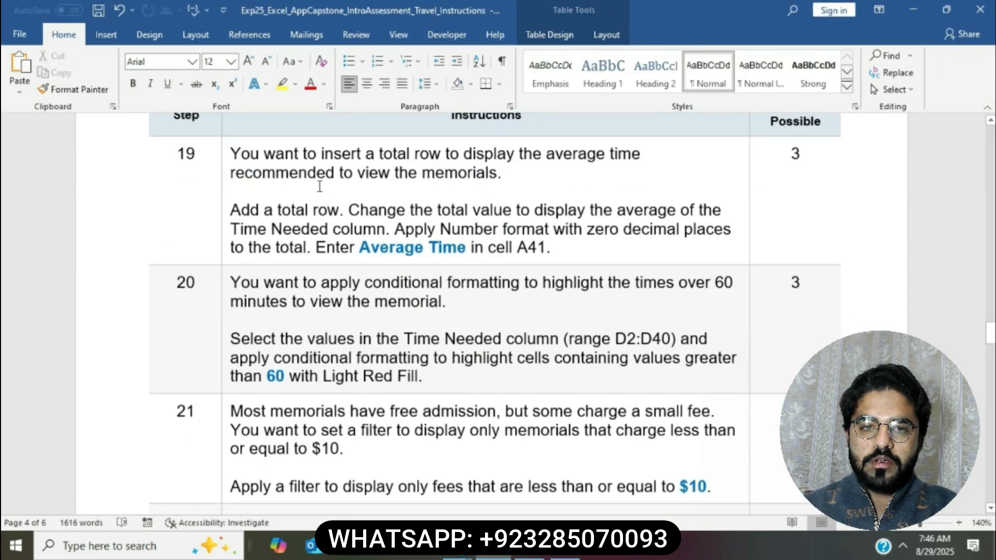
Step: Highlight step 19 yellow and select the phrase 'Add a total row'
left_click(226, 158)
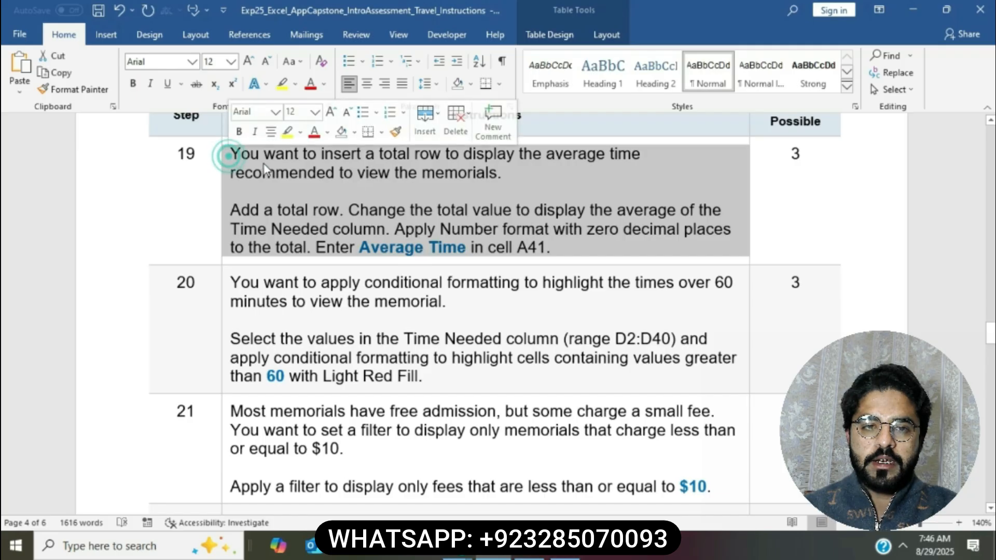
left_click(287, 133)
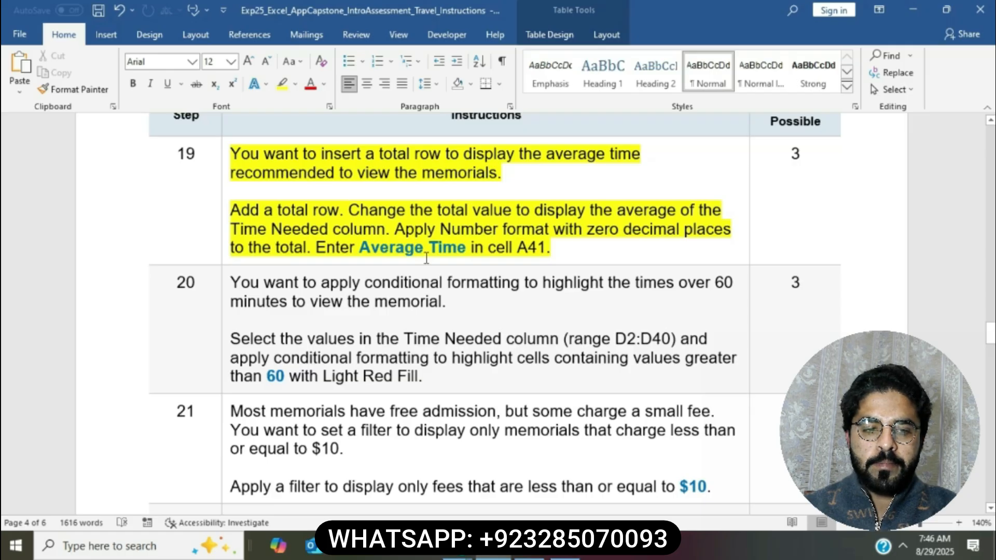
left_click(236, 213)
left_click_drag(288, 211, 335, 211)
left_click(528, 546)
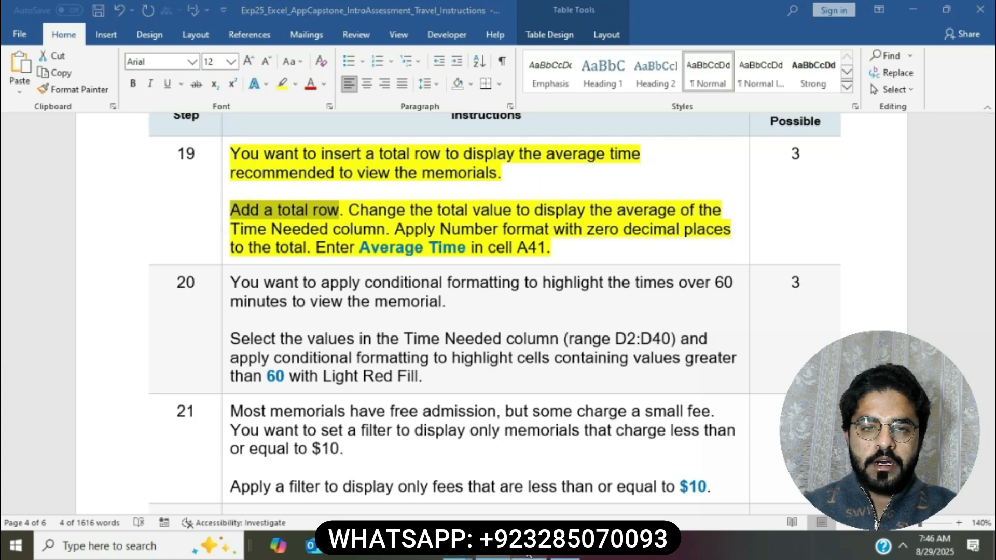
left_click(444, 355)
Step: Turn on the Total Row for the Places table, which sums Time Needed to 2745
left_click(539, 35)
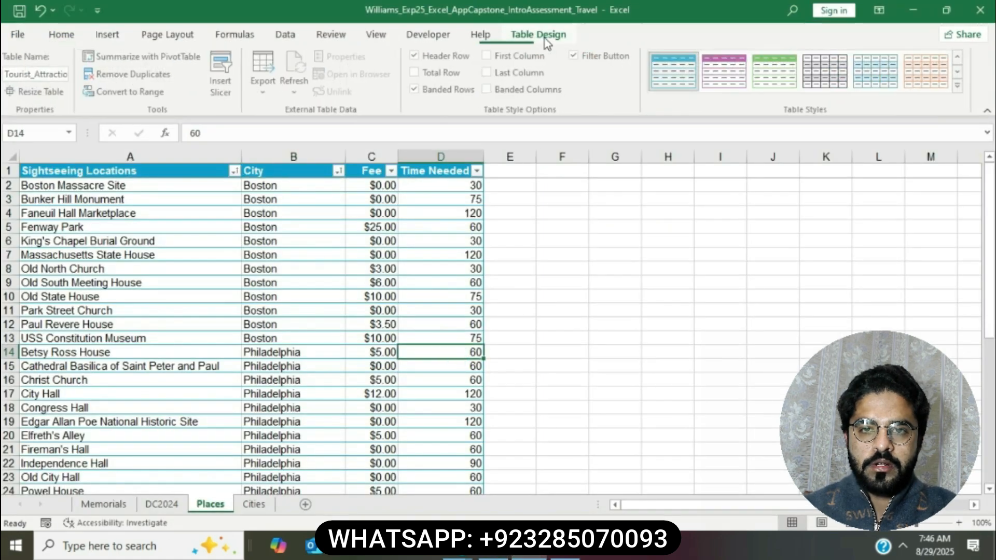
left_click(415, 72)
scroll(415, 255, "down", 13)
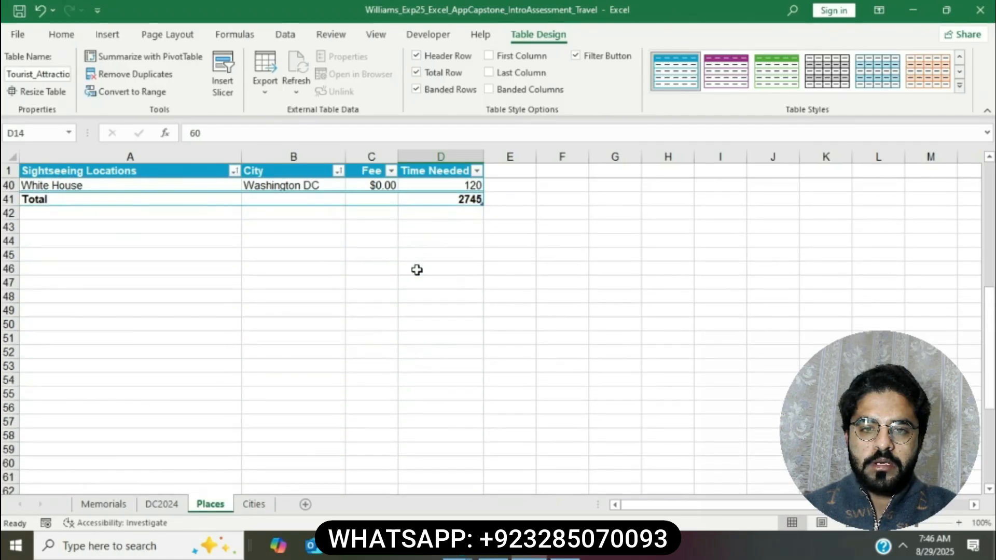
scroll(415, 269, "up", 5)
left_click(494, 546)
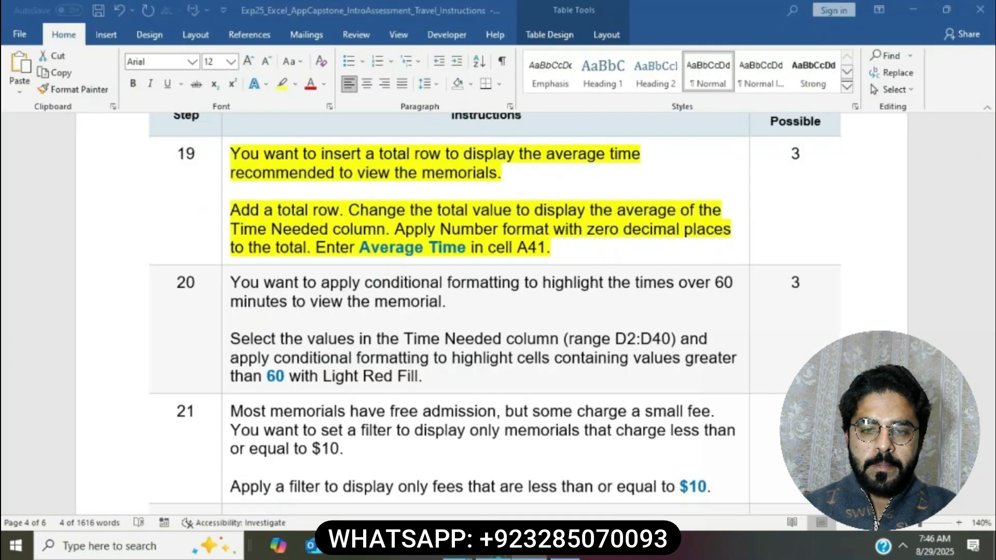
mouse_move(231, 210)
left_mouse_down()
mouse_move(661, 212)
mouse_move(478, 211)
mouse_move(384, 228)
left_mouse_up()
left_click(536, 554)
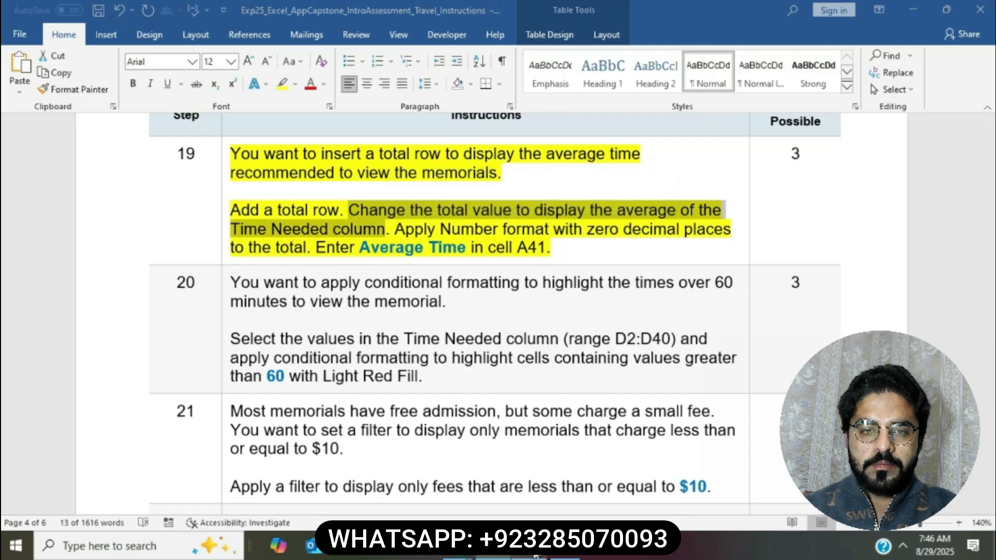
Step: Change D41's total from Sum to Average, giving 70.38461538
left_click(462, 380)
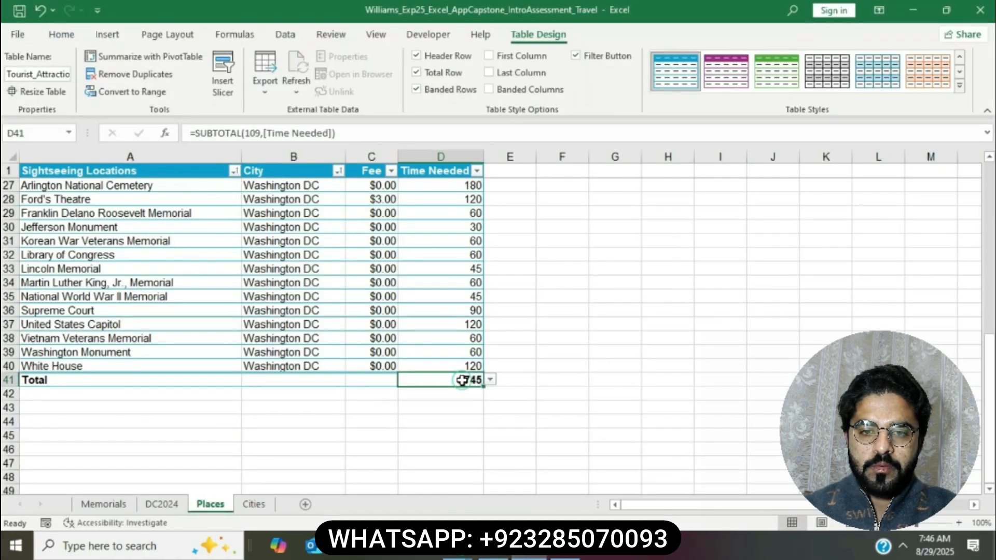
left_click(490, 380)
key("Escape")
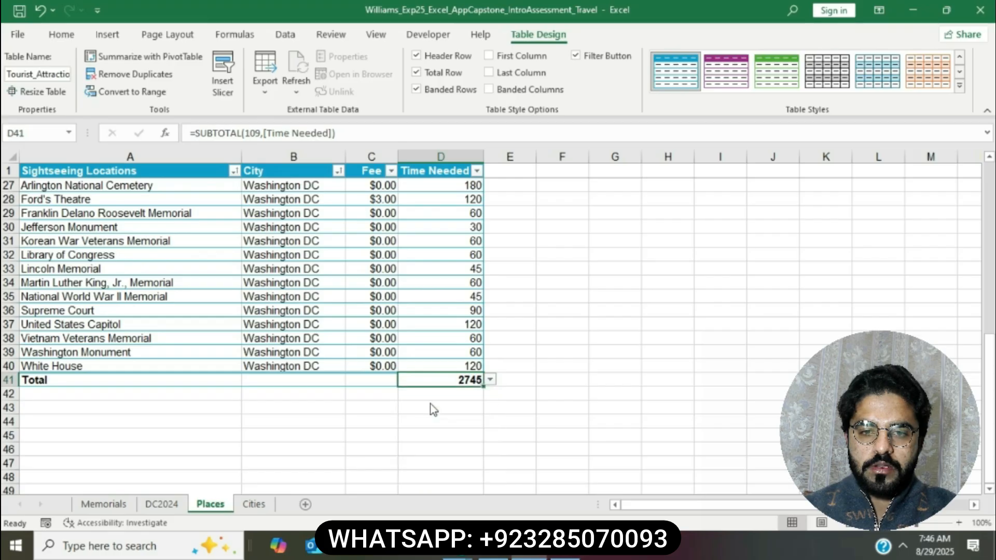
left_click(431, 404)
left_click(493, 556)
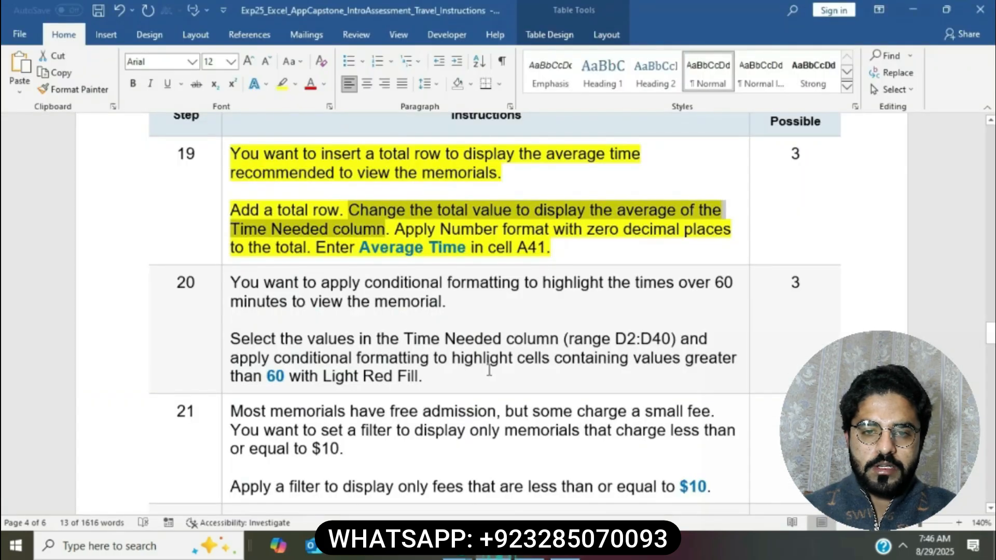
left_click_drag(400, 229, 307, 248)
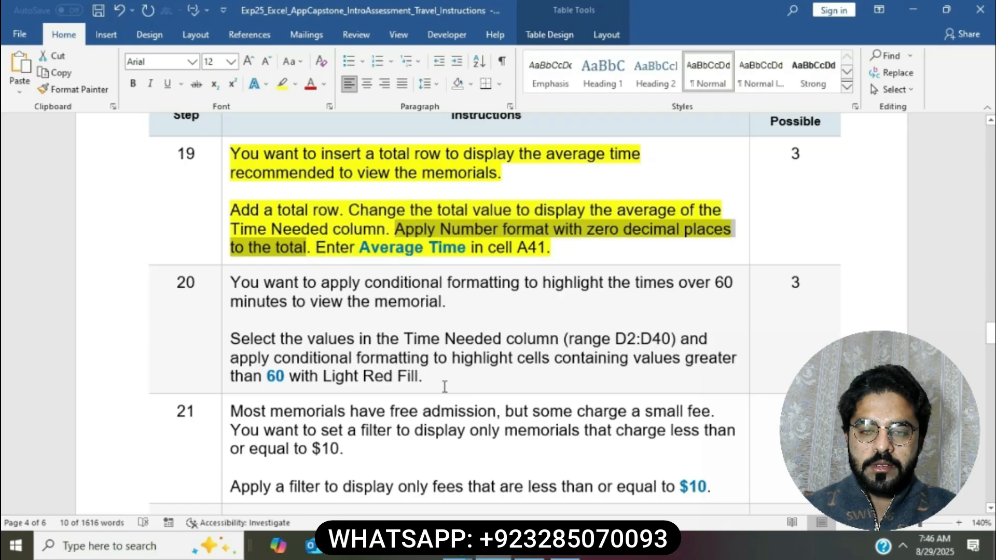
left_click(528, 550)
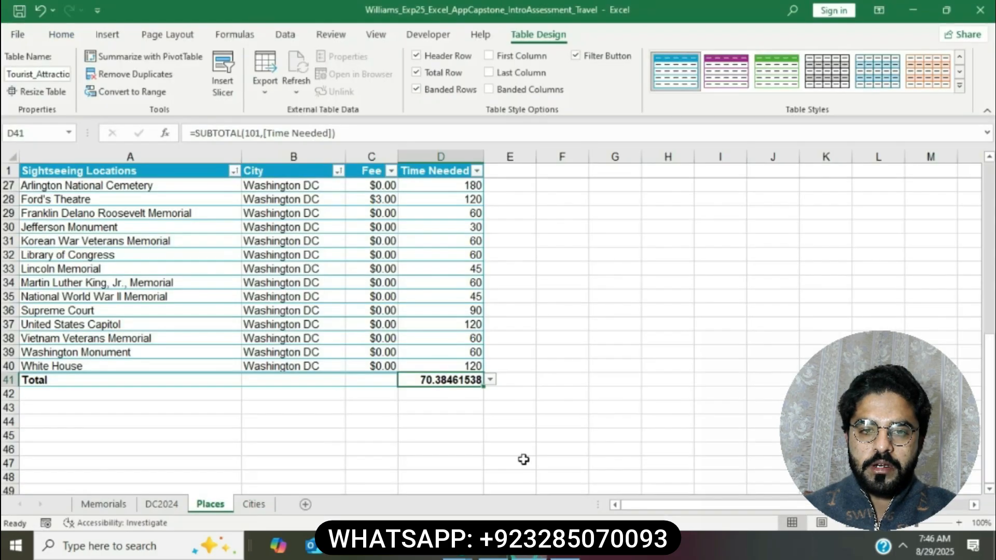
Step: Format the D41 average as Number with no decimals so it shows 70
left_click(70, 36)
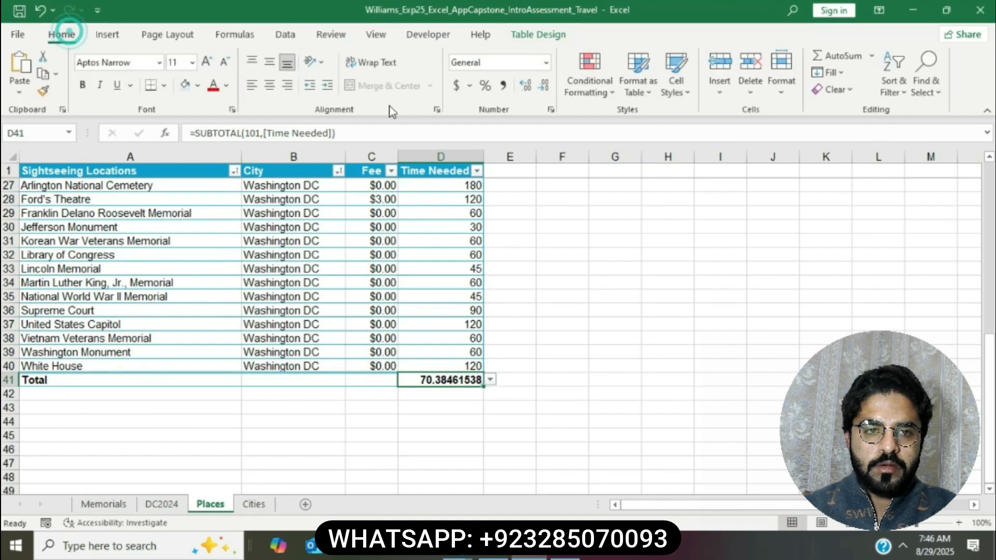
left_click(546, 63)
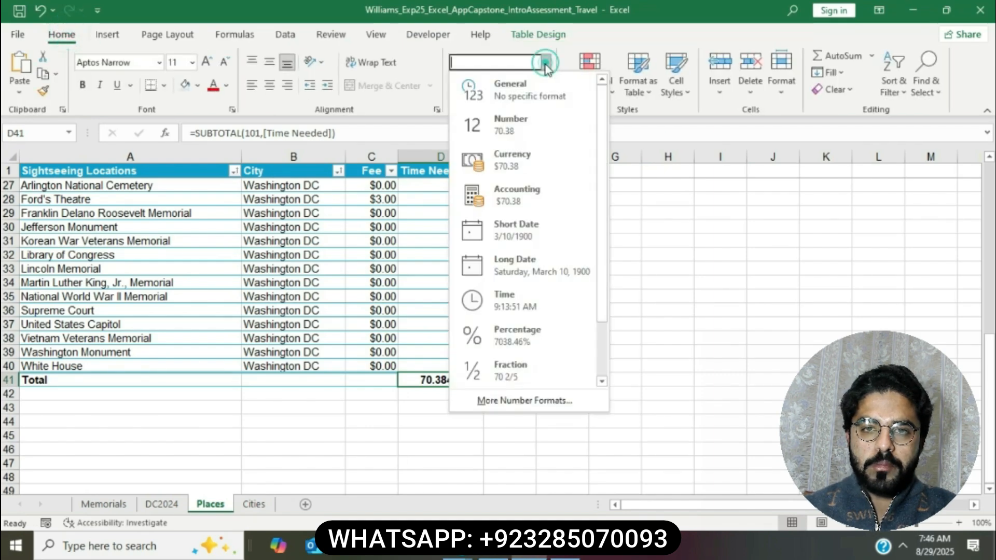
left_click(522, 120)
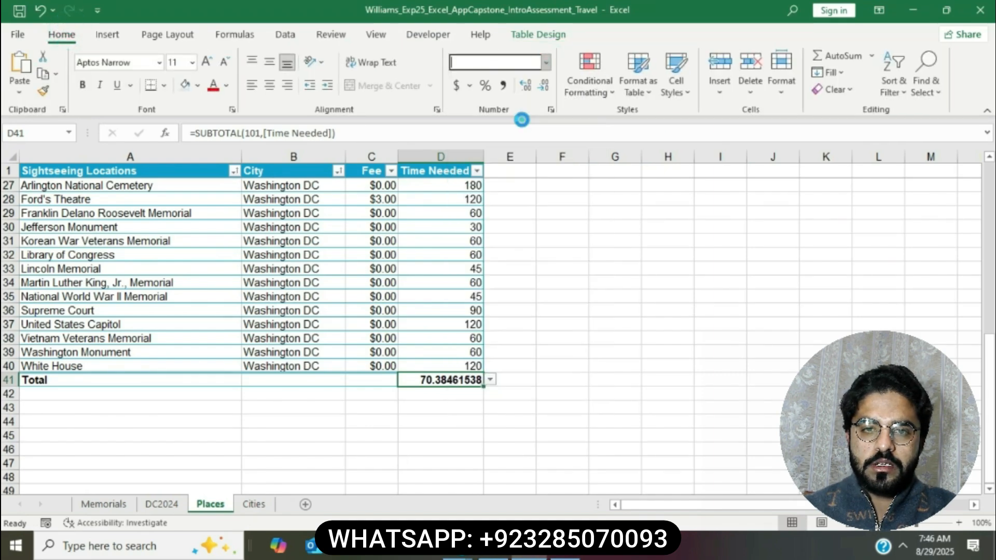
left_click(544, 85)
left_click(543, 86)
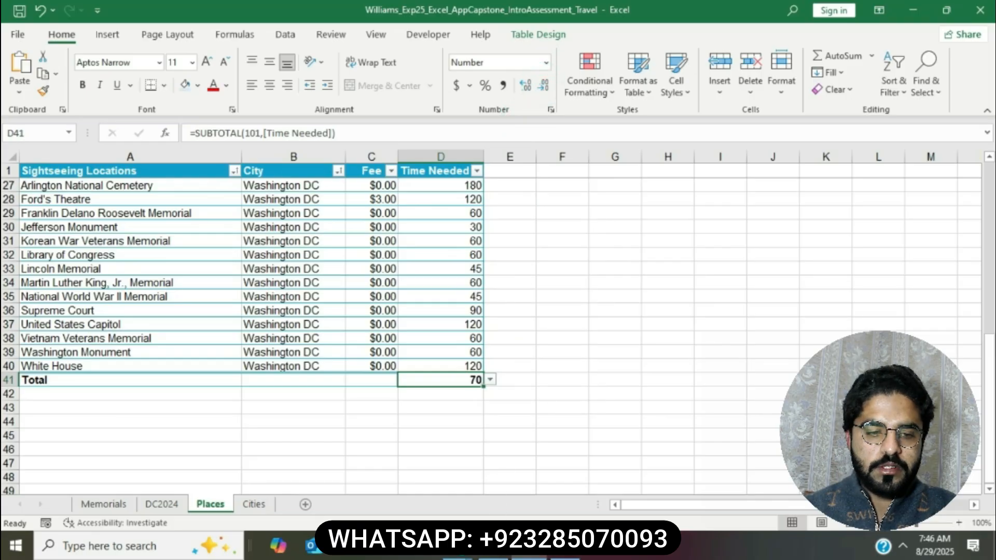
Step: Replace the Total label in A41 with 'Average Time'
left_click(494, 546)
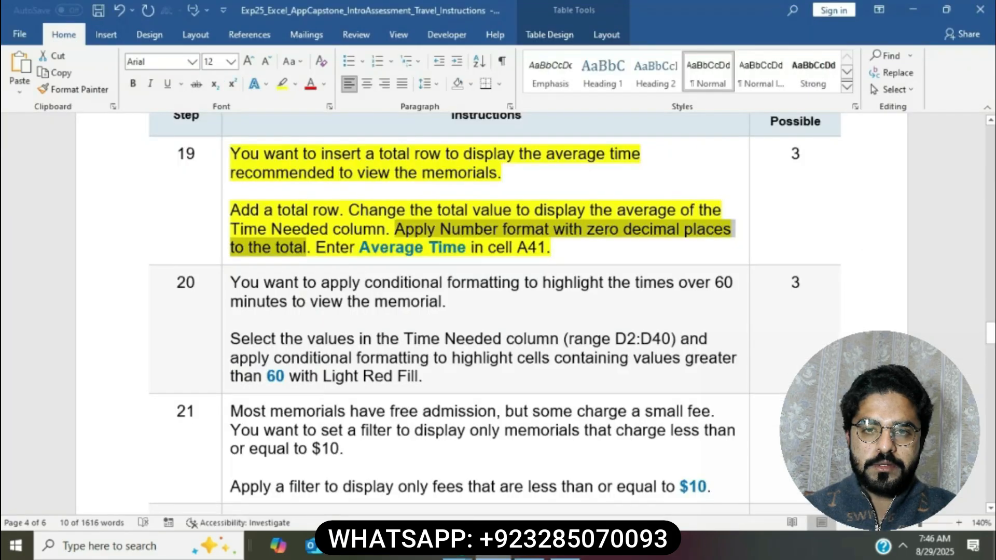
left_click_drag(317, 247, 546, 249)
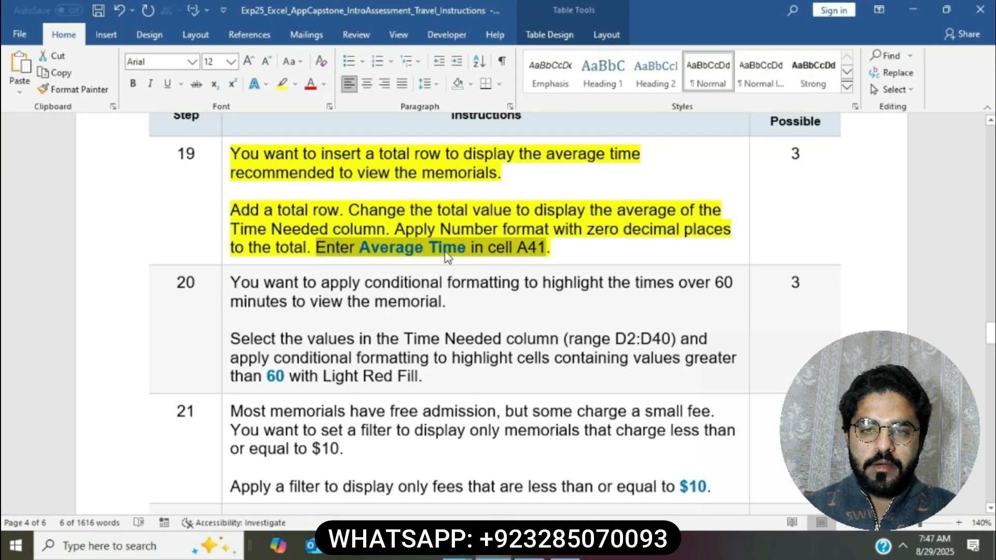
left_click(529, 547)
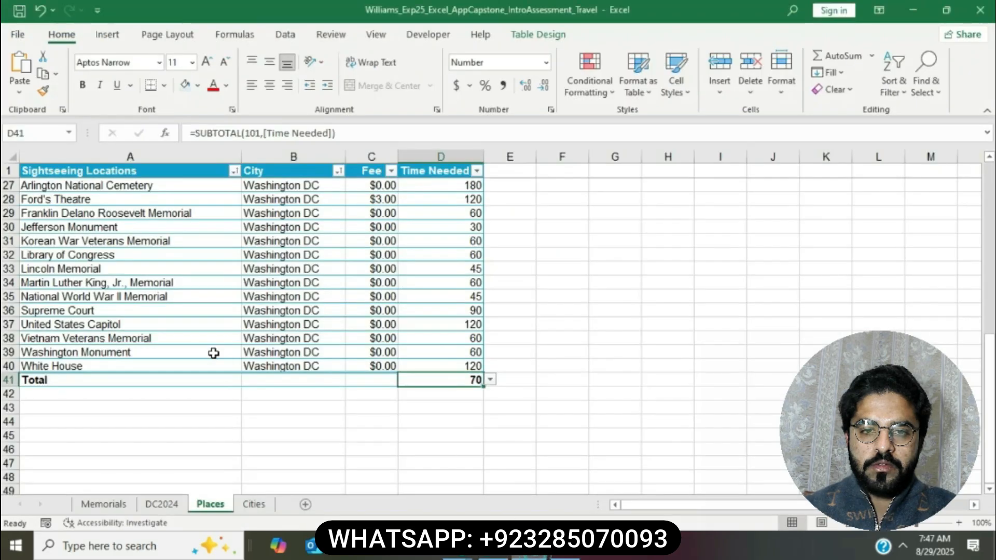
left_click(119, 378)
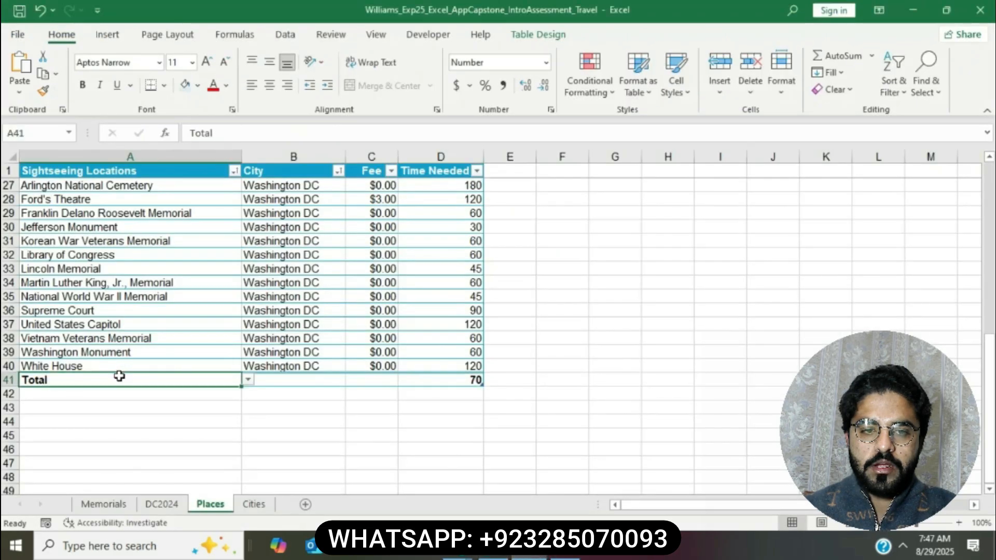
left_click(232, 137)
key("BackSpace")
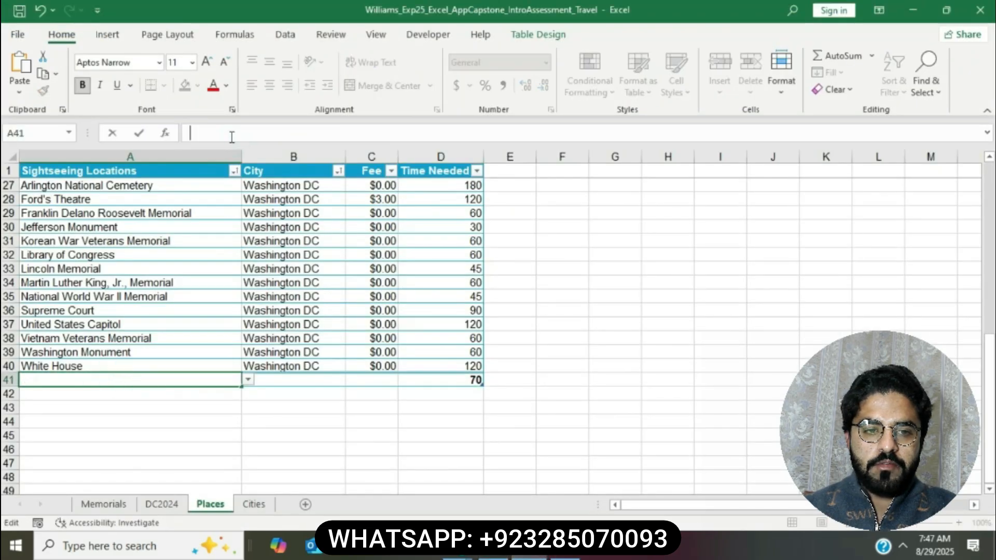
type("Average ")
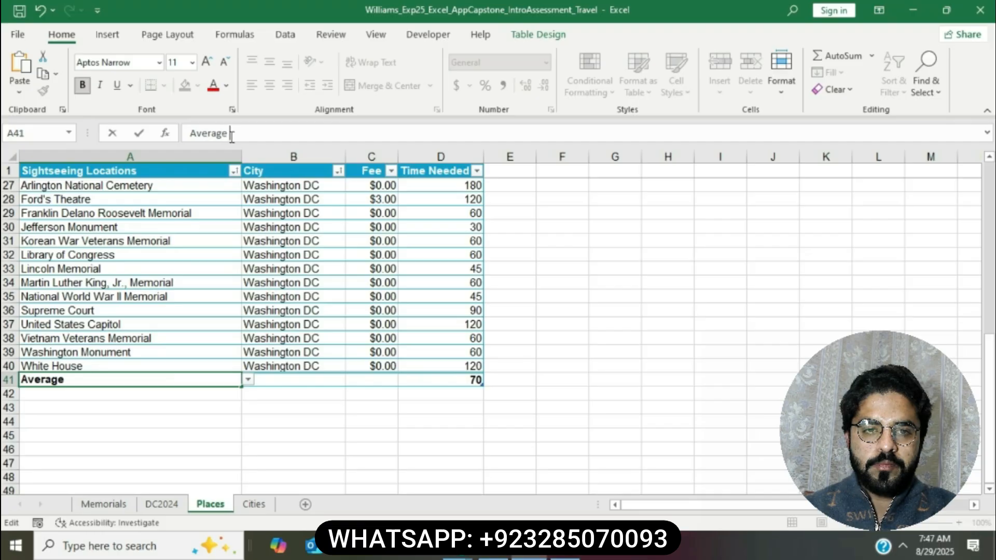
type("Time")
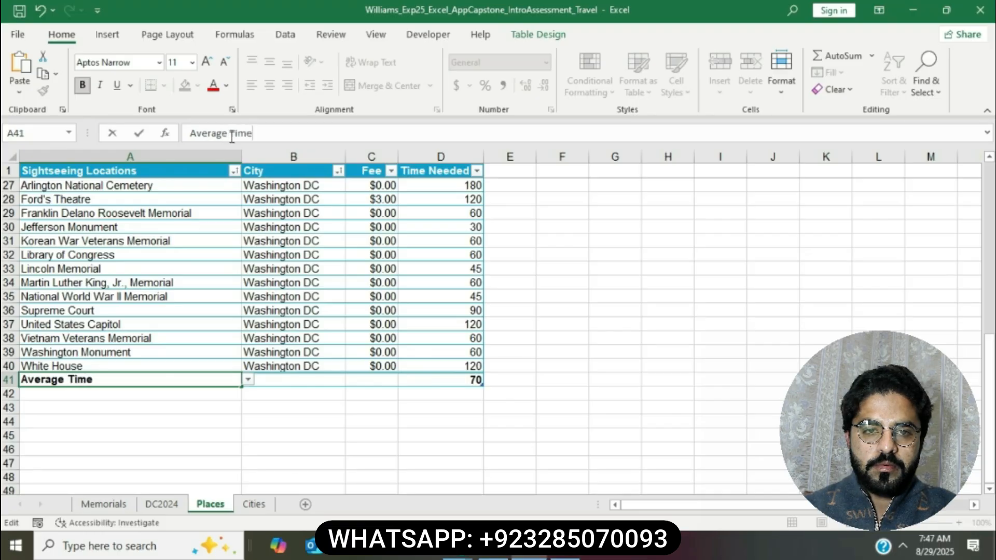
key("Return")
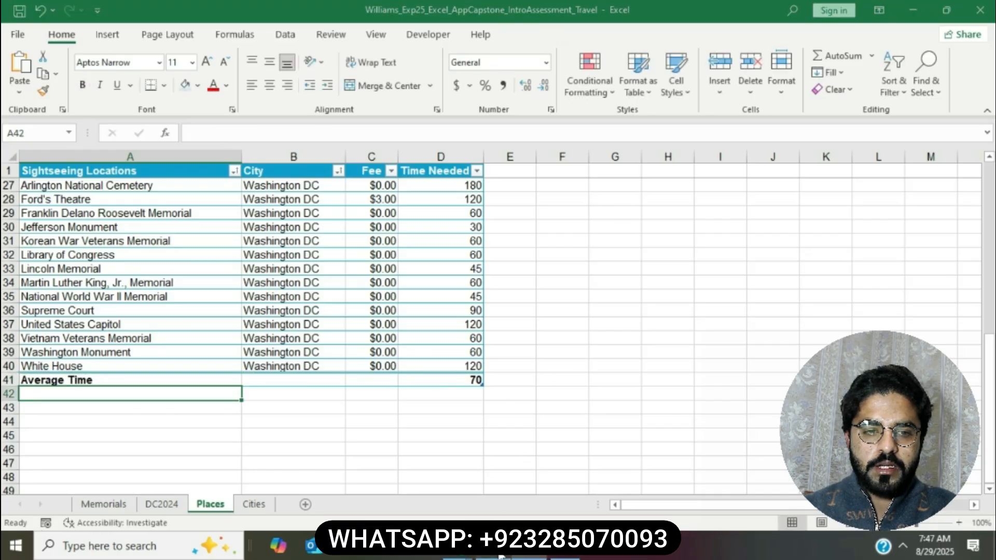
left_click(500, 555)
left_click(558, 173)
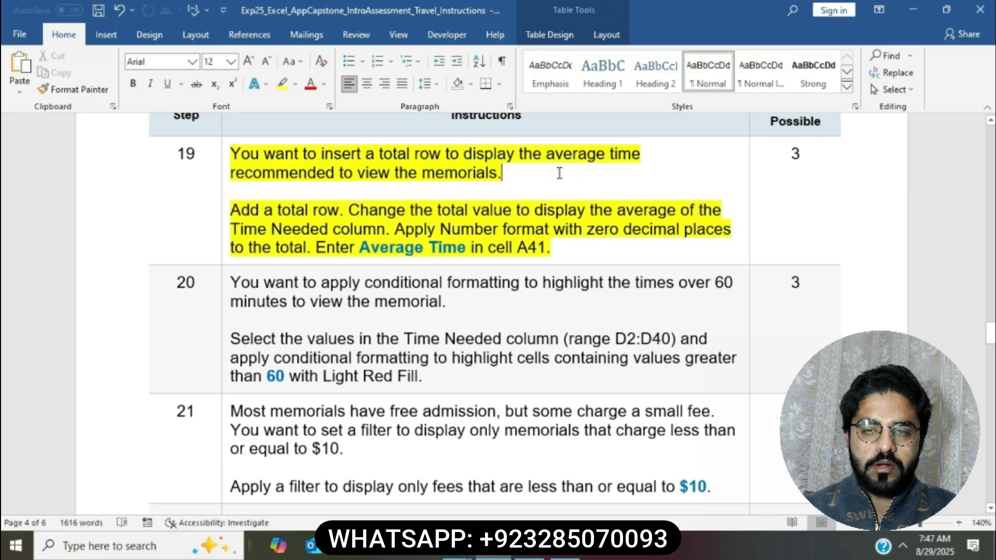
Step: Scroll back up through the Word instructions, deselecting the highlighted text, to review the steps
scroll(559, 173, "up", 20)
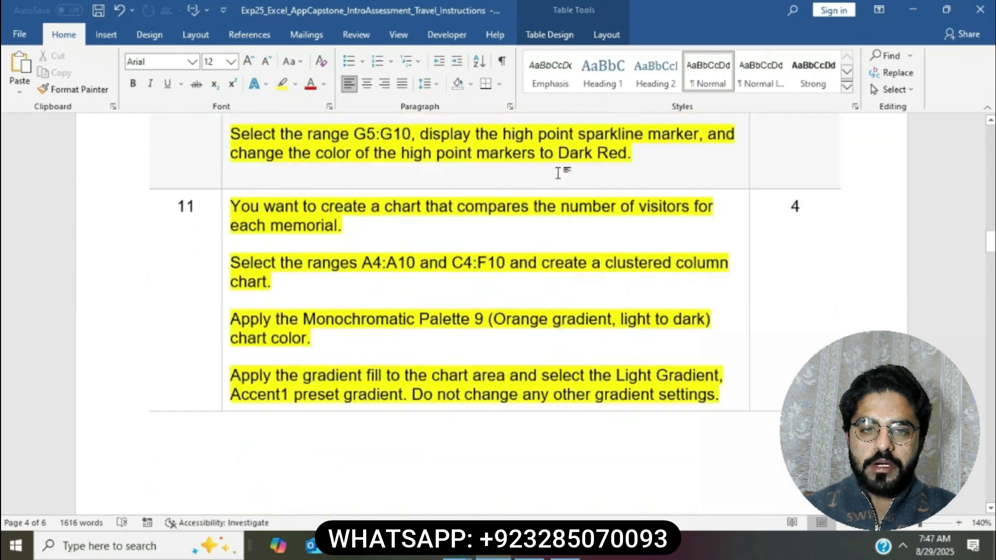
scroll(557, 173, "up", 20)
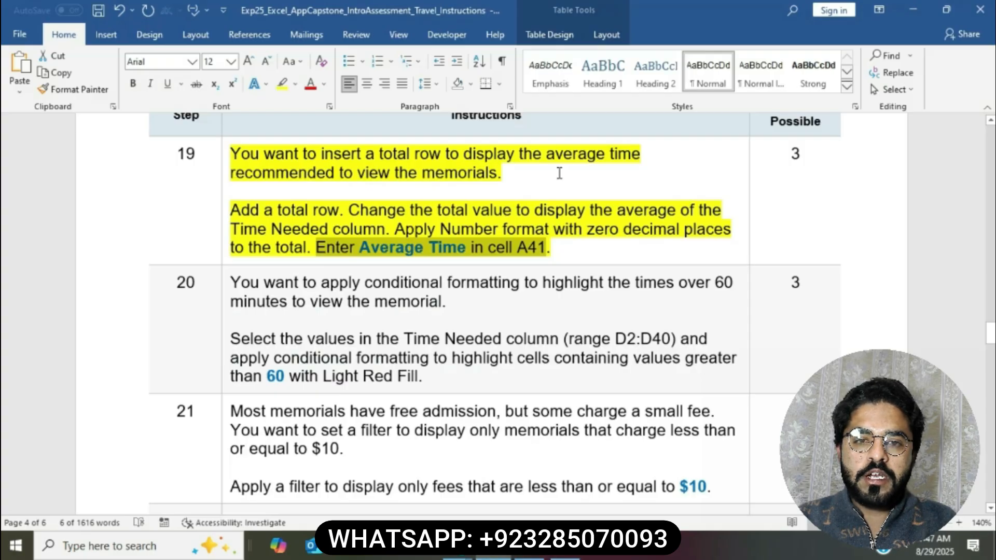
left_click(559, 173)
scroll(559, 173, "up", 6)
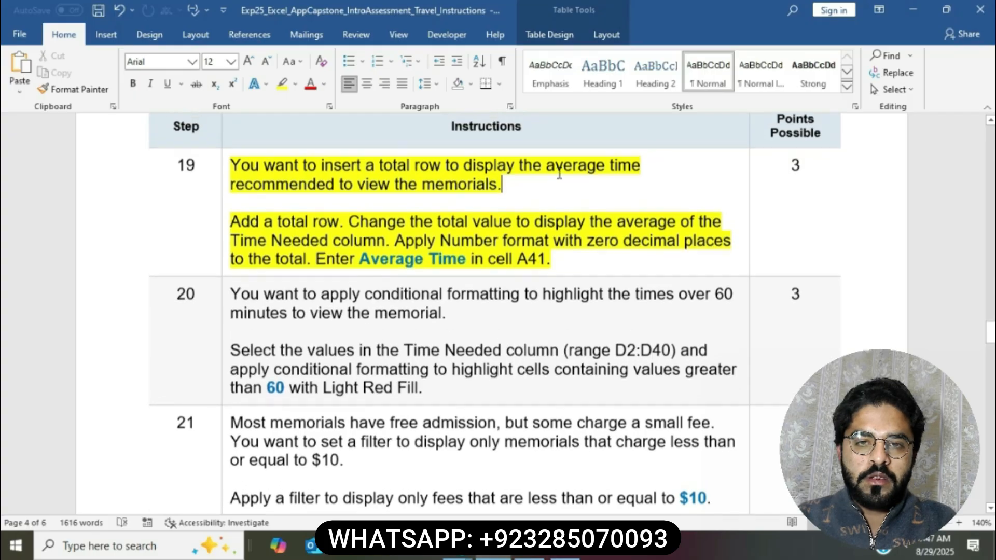
scroll(559, 172, "up", 20)
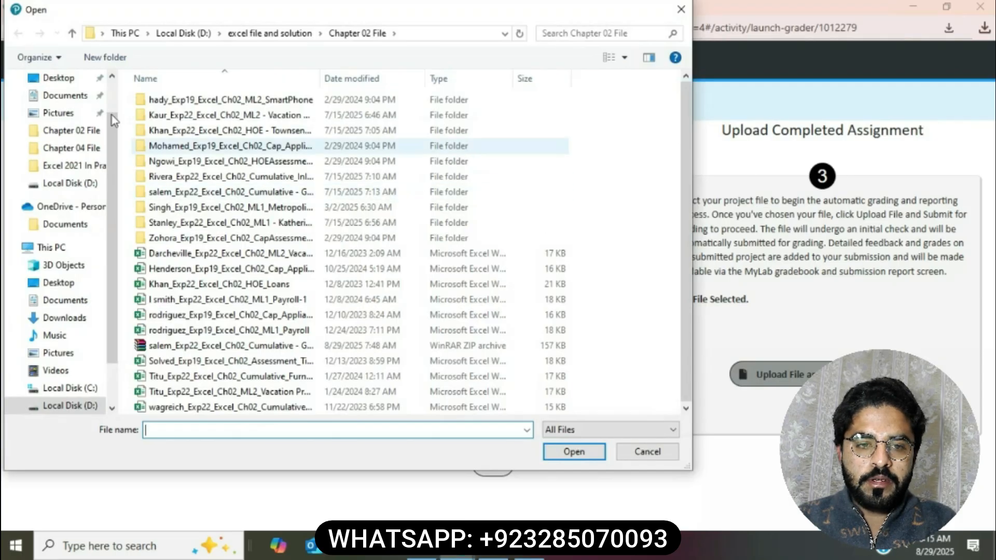
Step: Upload the completed travel workbook from the Desktop and submit it for grading, scoring 95/100
scroll(67, 124, "up", 1)
left_click(70, 124)
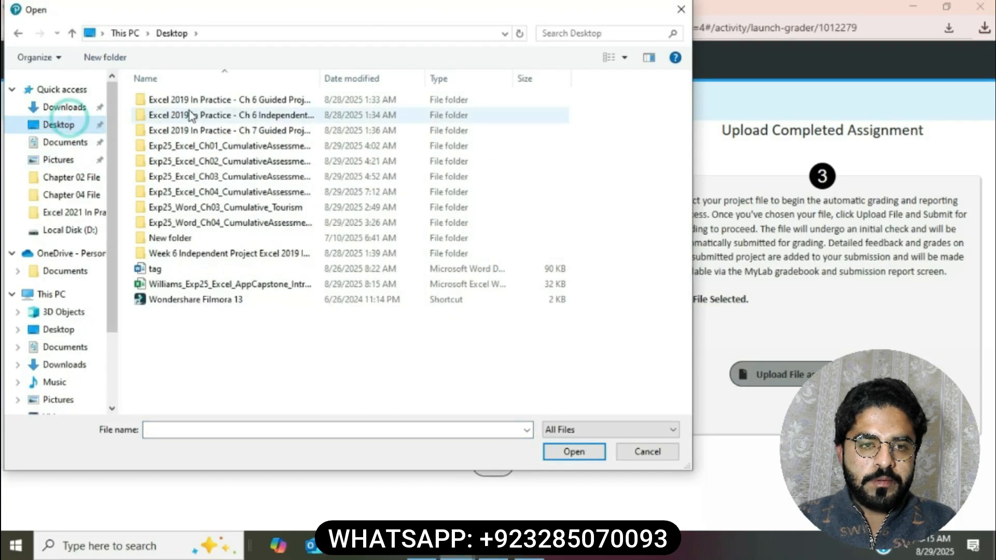
left_click(231, 284)
double_click(231, 284)
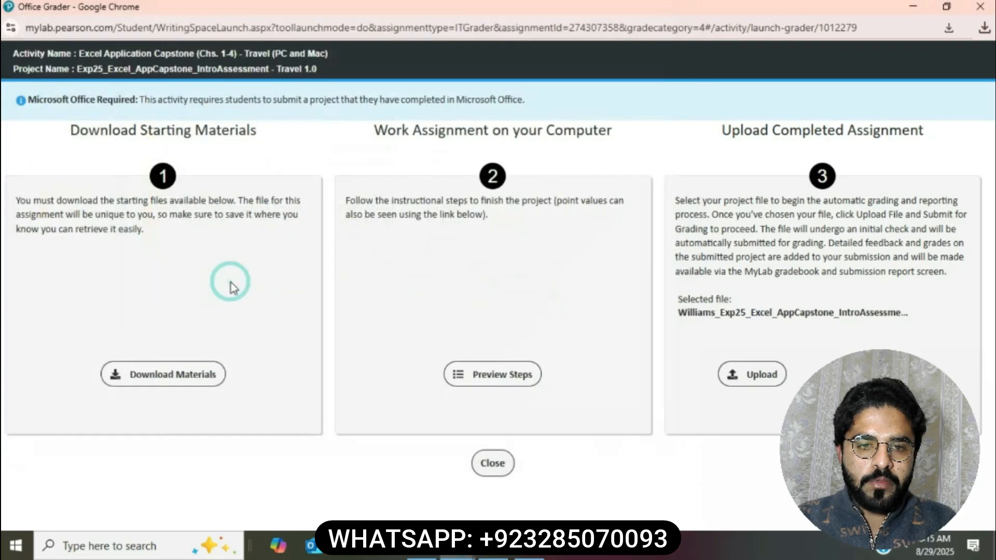
left_click(754, 387)
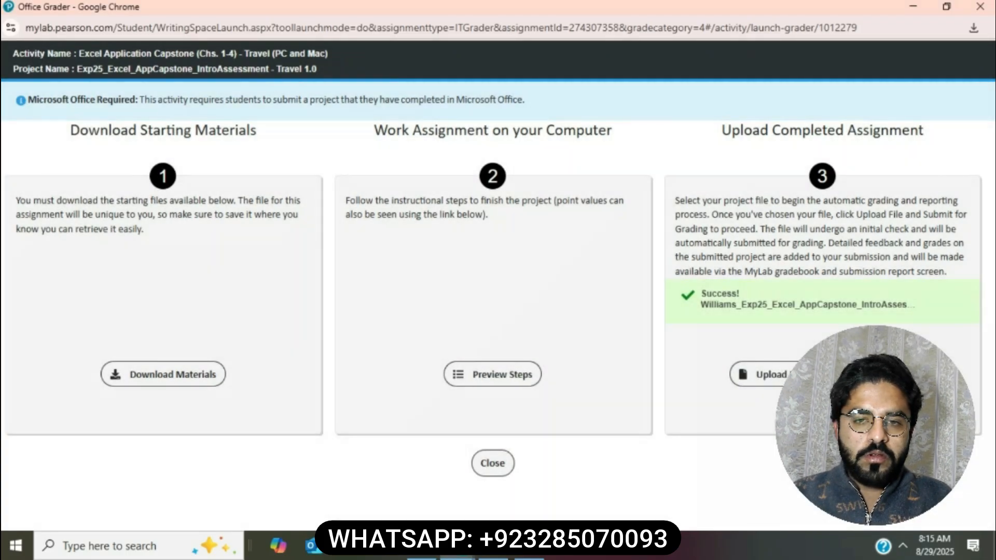
left_click(734, 372)
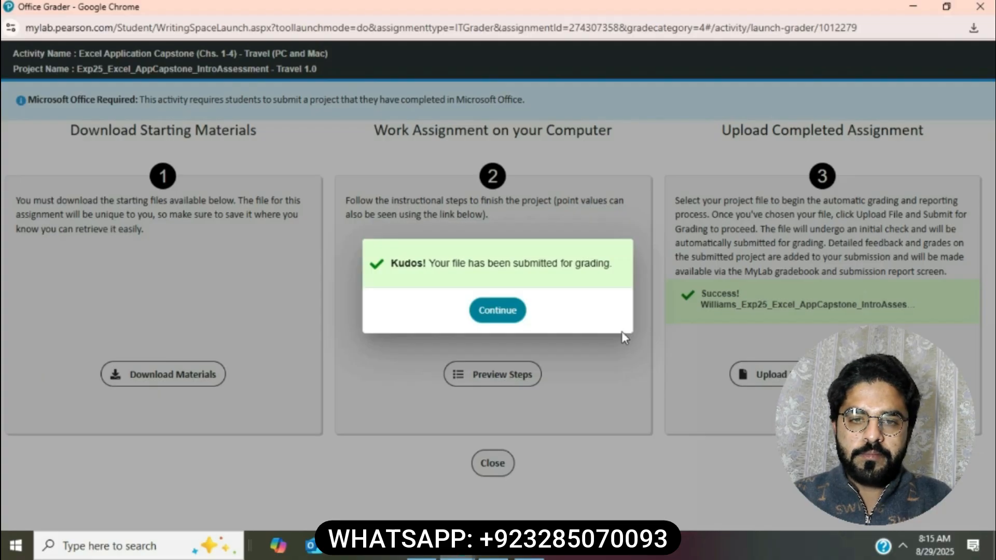
left_click(478, 317)
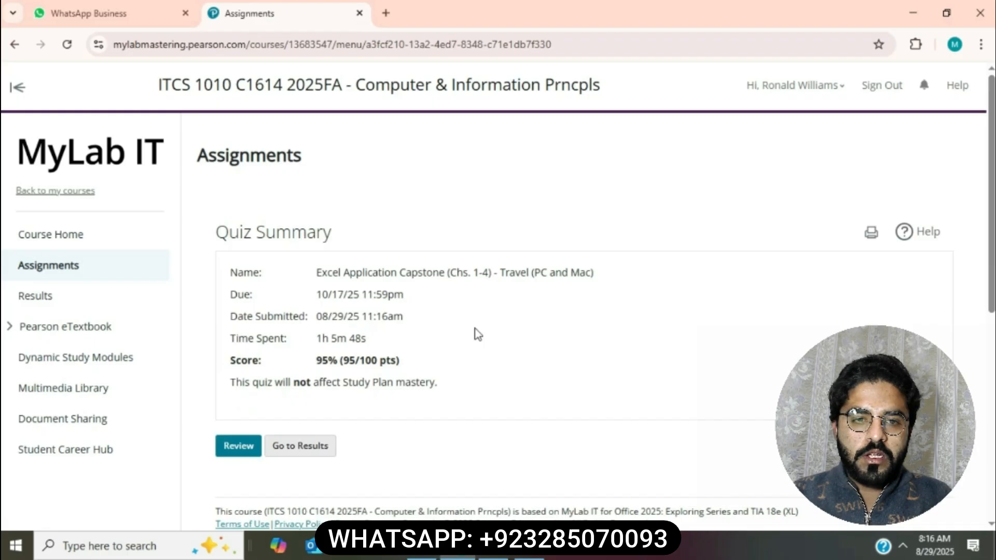